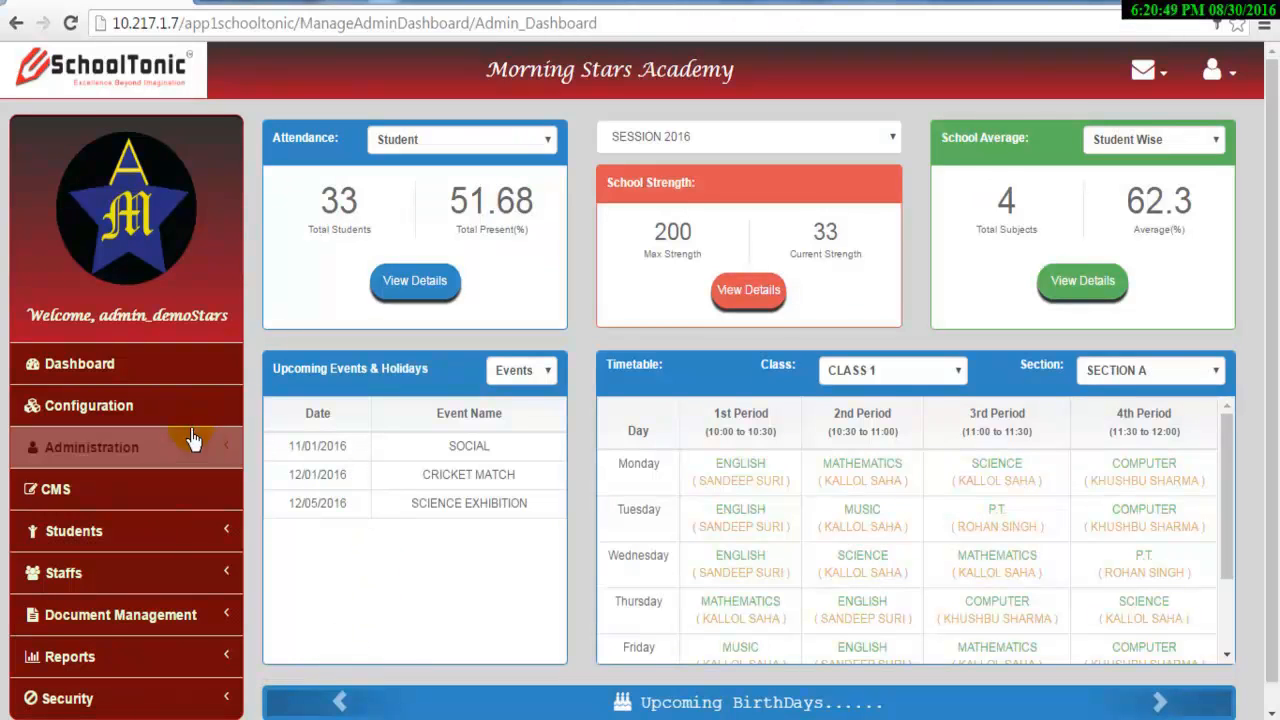
Select SESSION 2016 on the dashboard and review the School Strength details by class and section
click(167, 420)
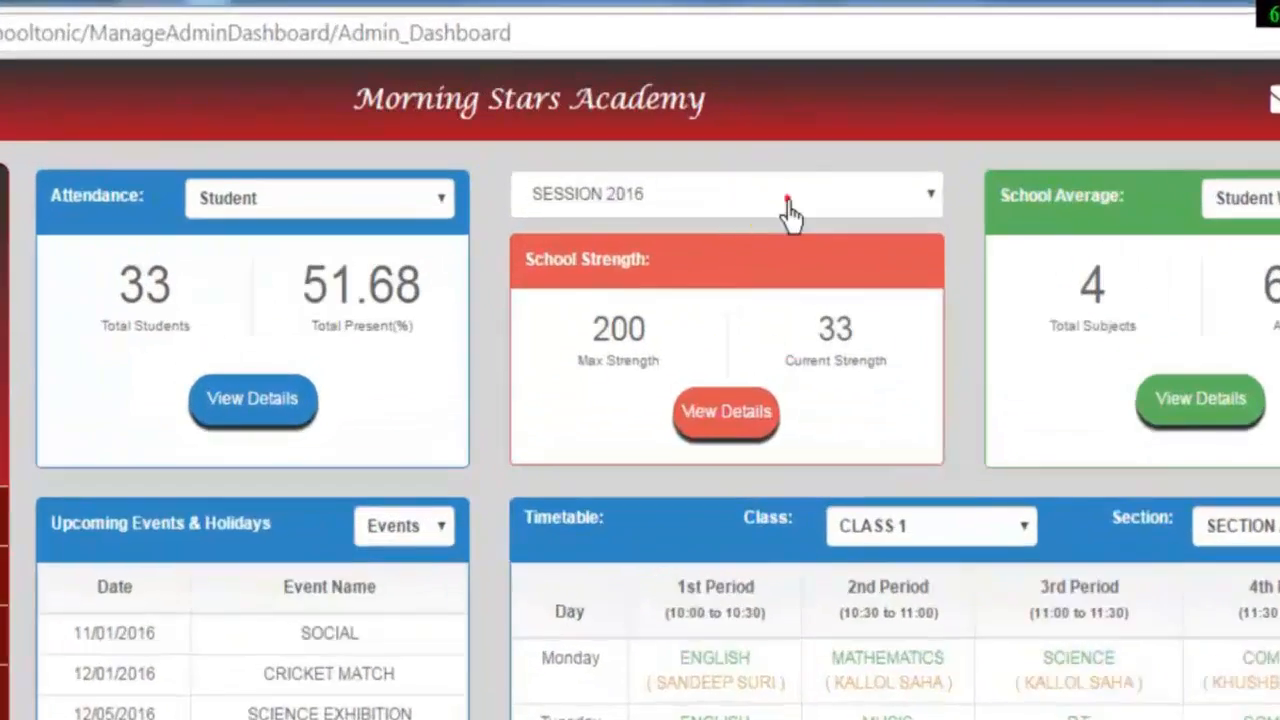
click(790, 140)
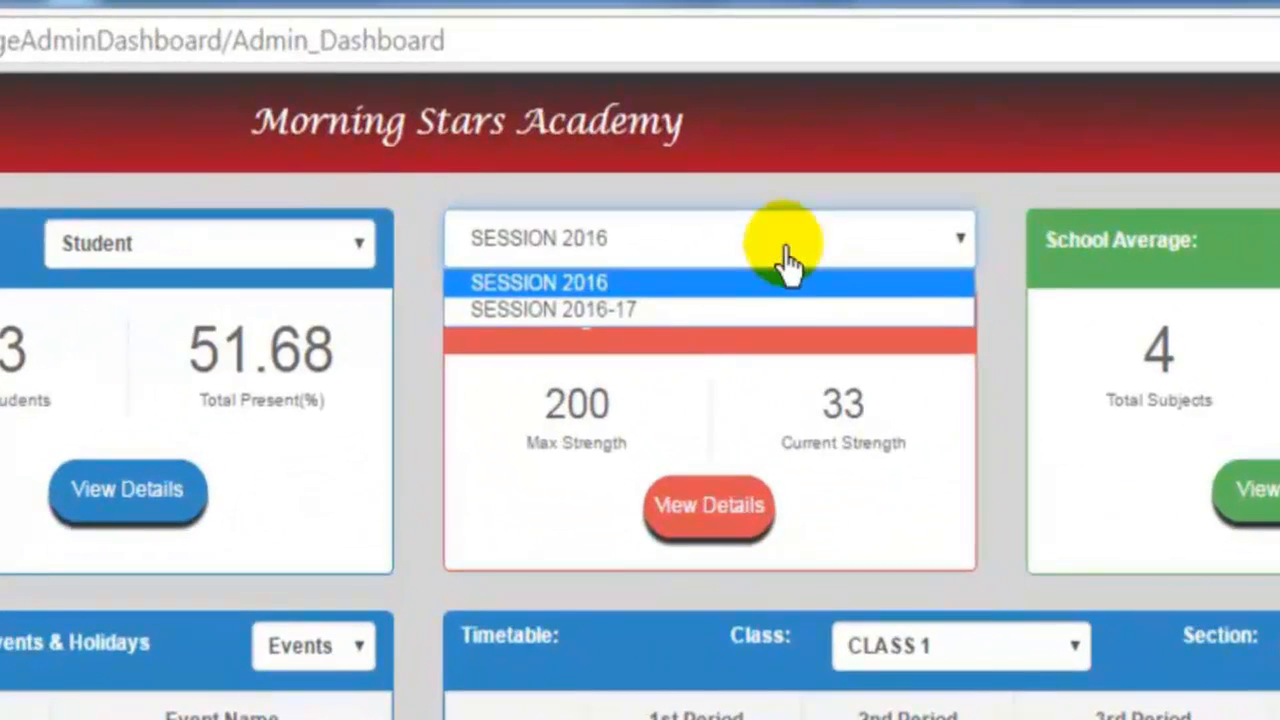
click(786, 281)
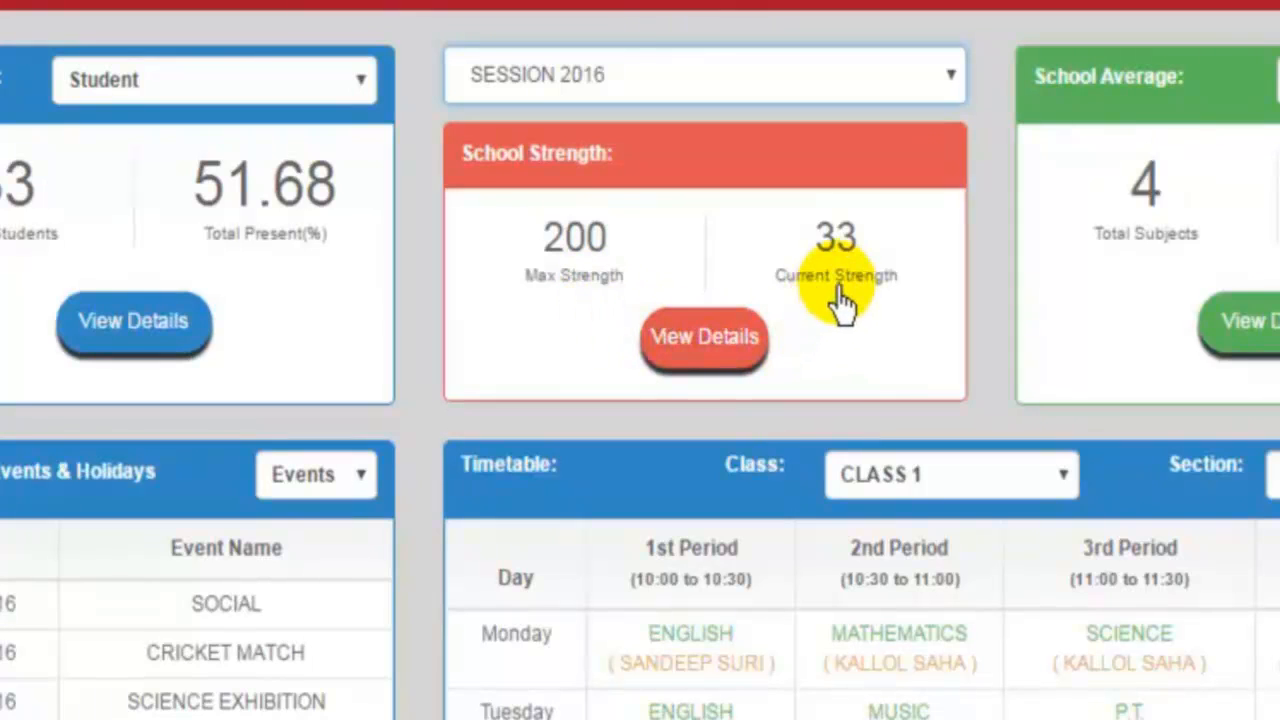
click(702, 348)
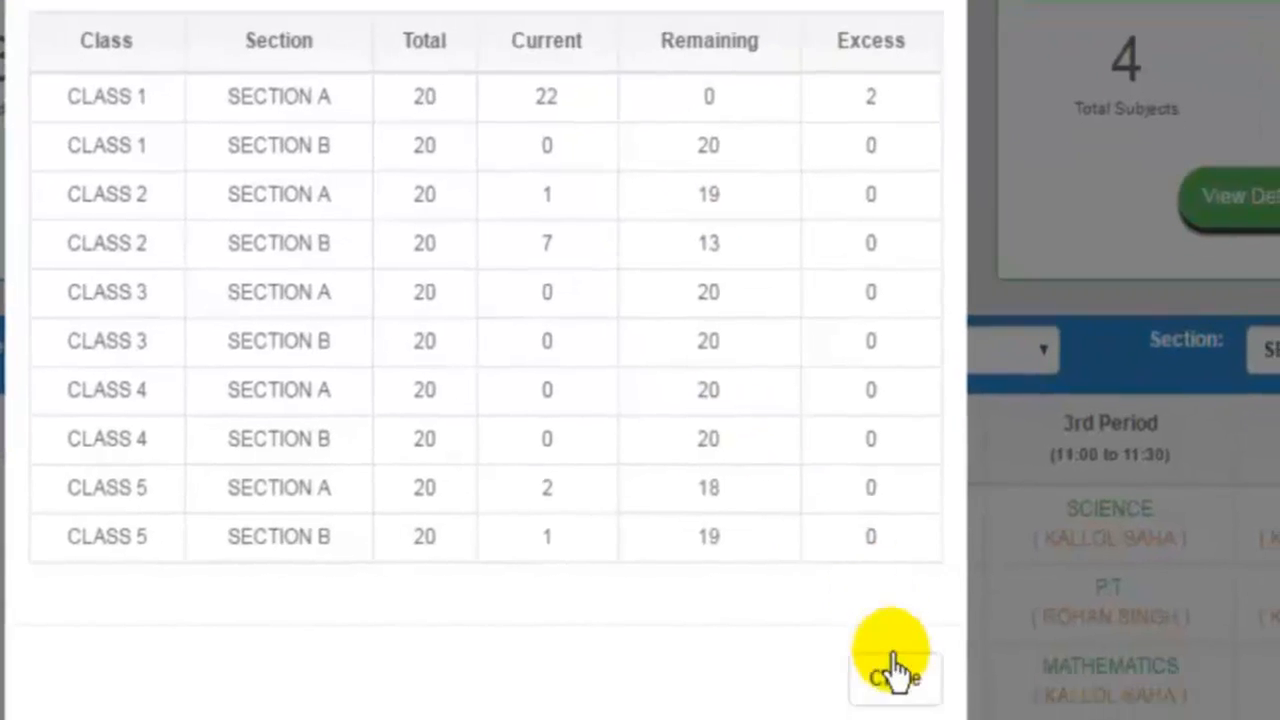
click(894, 671)
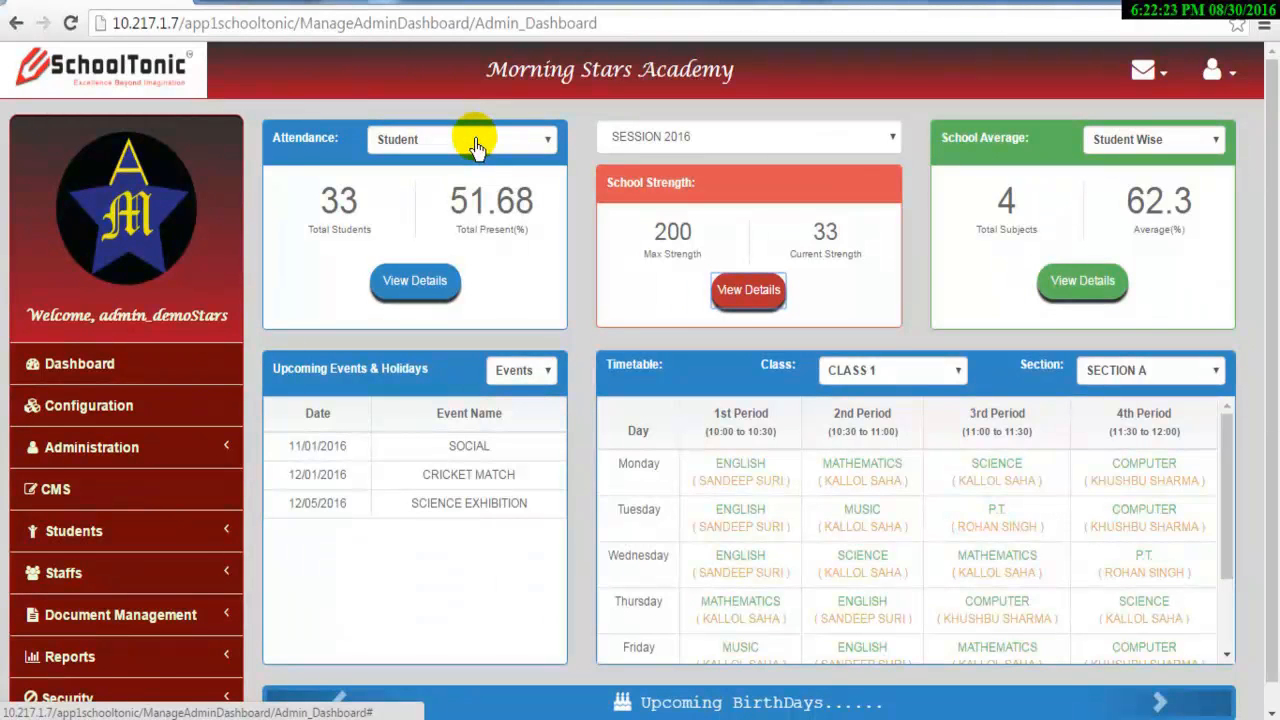
Switch the Attendance card to Teacher and back to Student, and review the students' attendance details for the previous 15 days
click(476, 146)
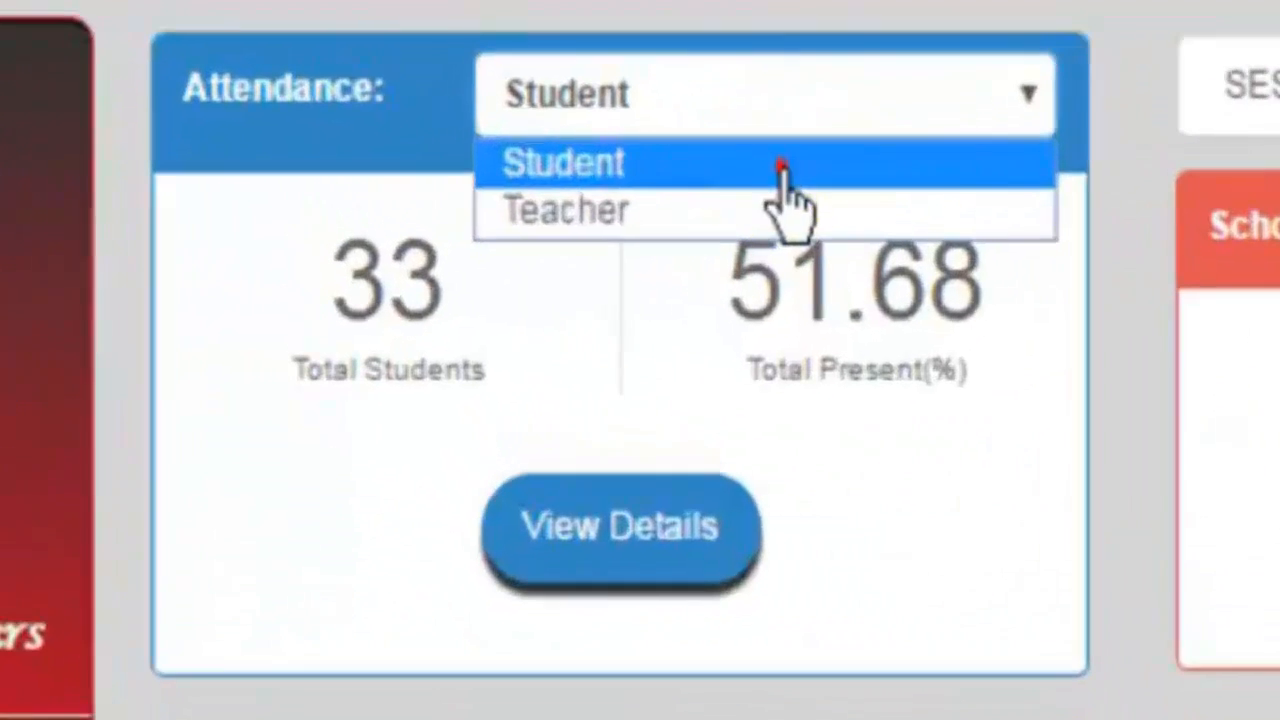
click(468, 163)
click(840, 135)
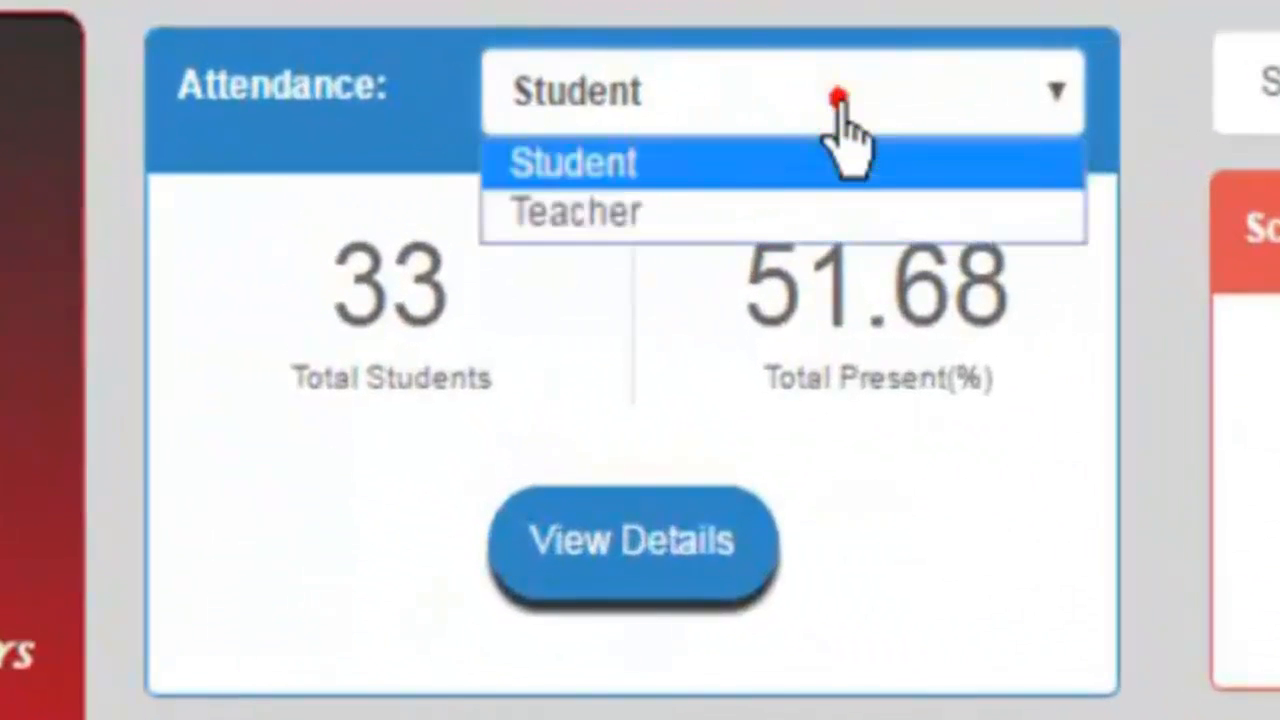
click(848, 222)
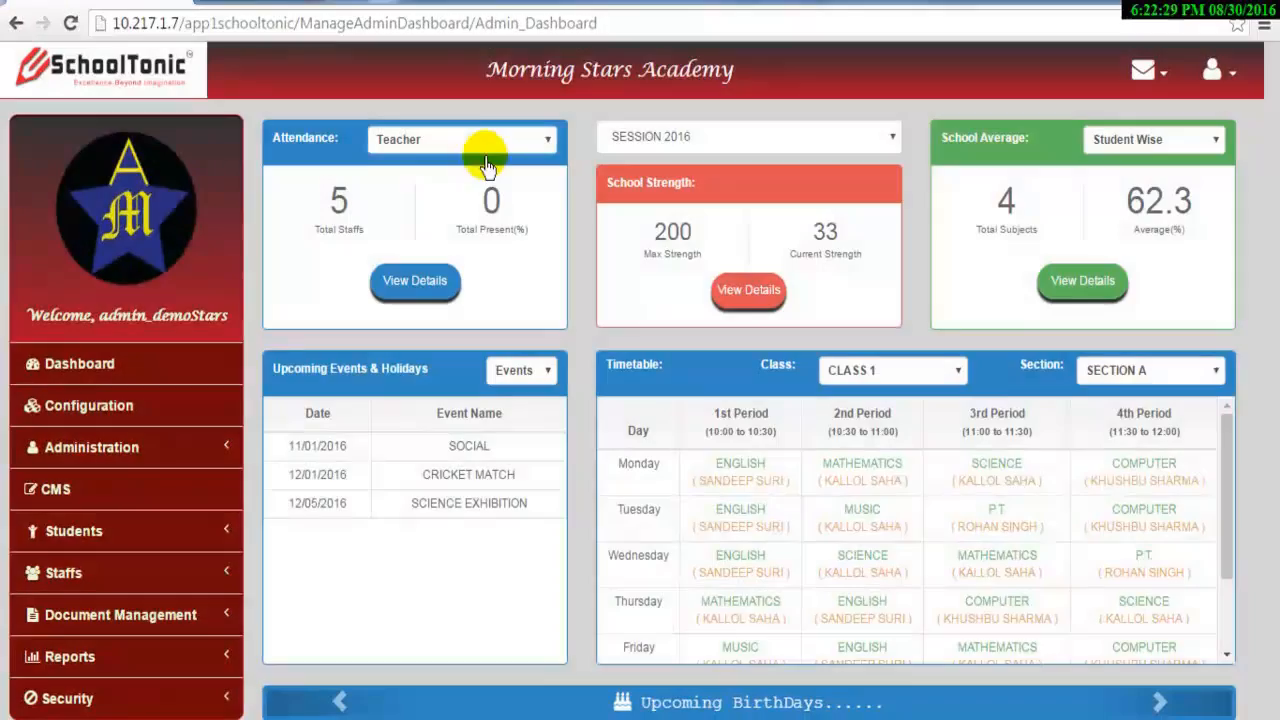
click(628, 132)
click(480, 165)
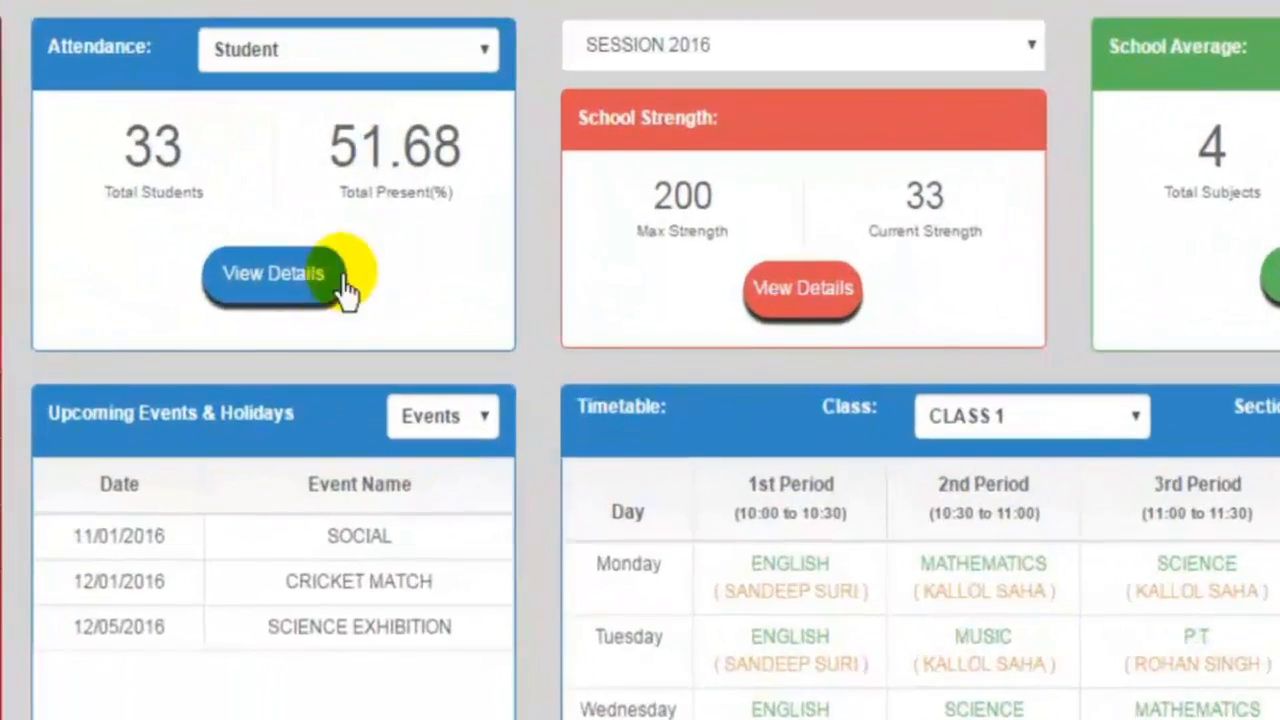
click(290, 294)
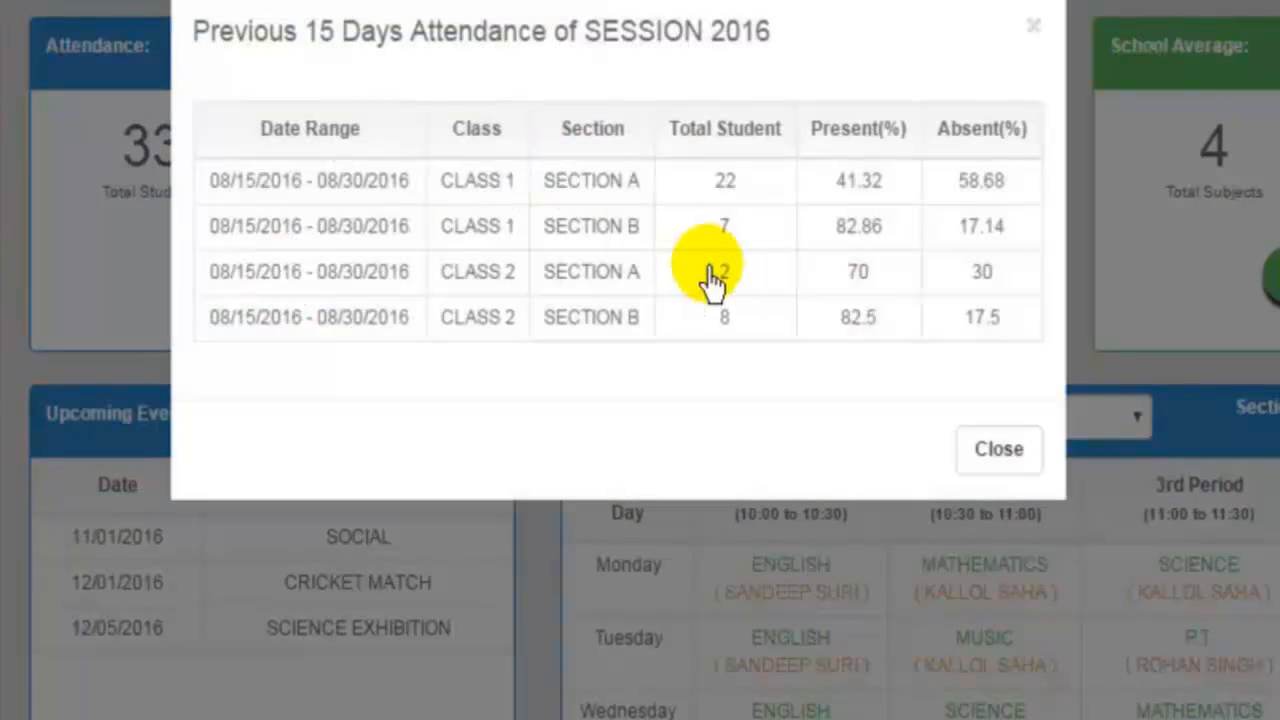
click(1000, 451)
Set the Attendance card to Teacher and review the staff attendance details for the previous 15 days
click(436, 52)
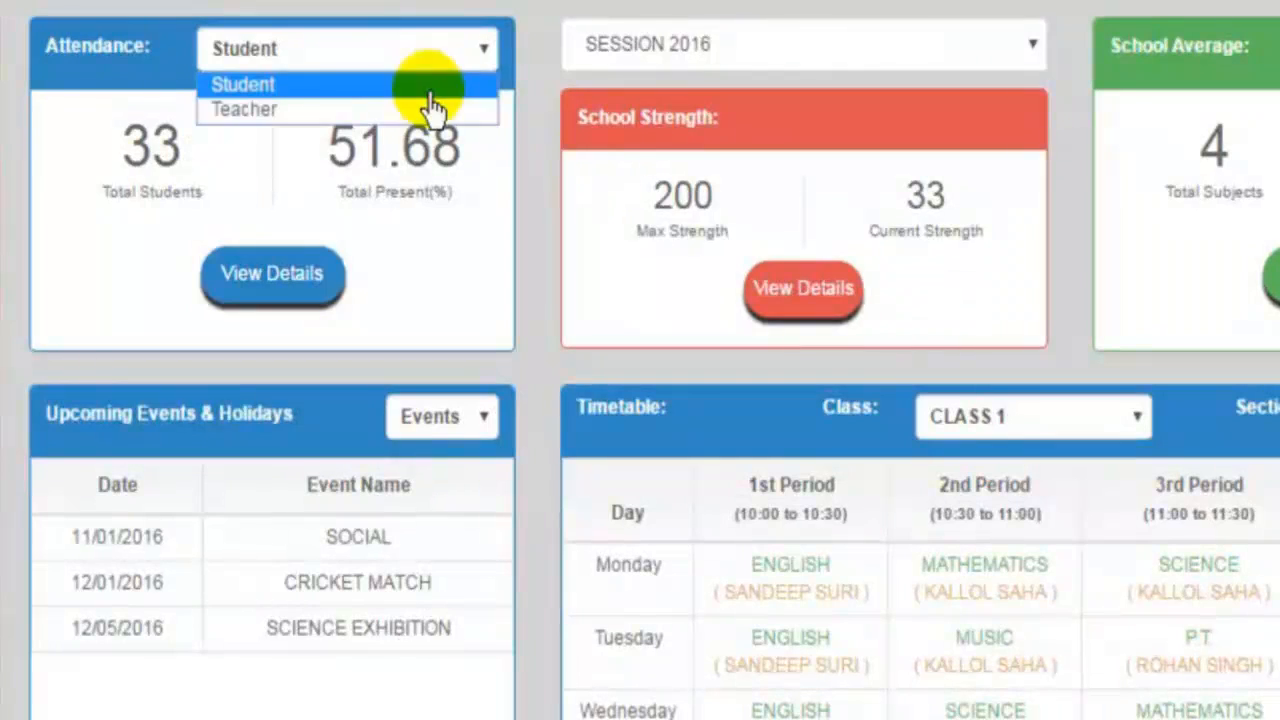
click(430, 110)
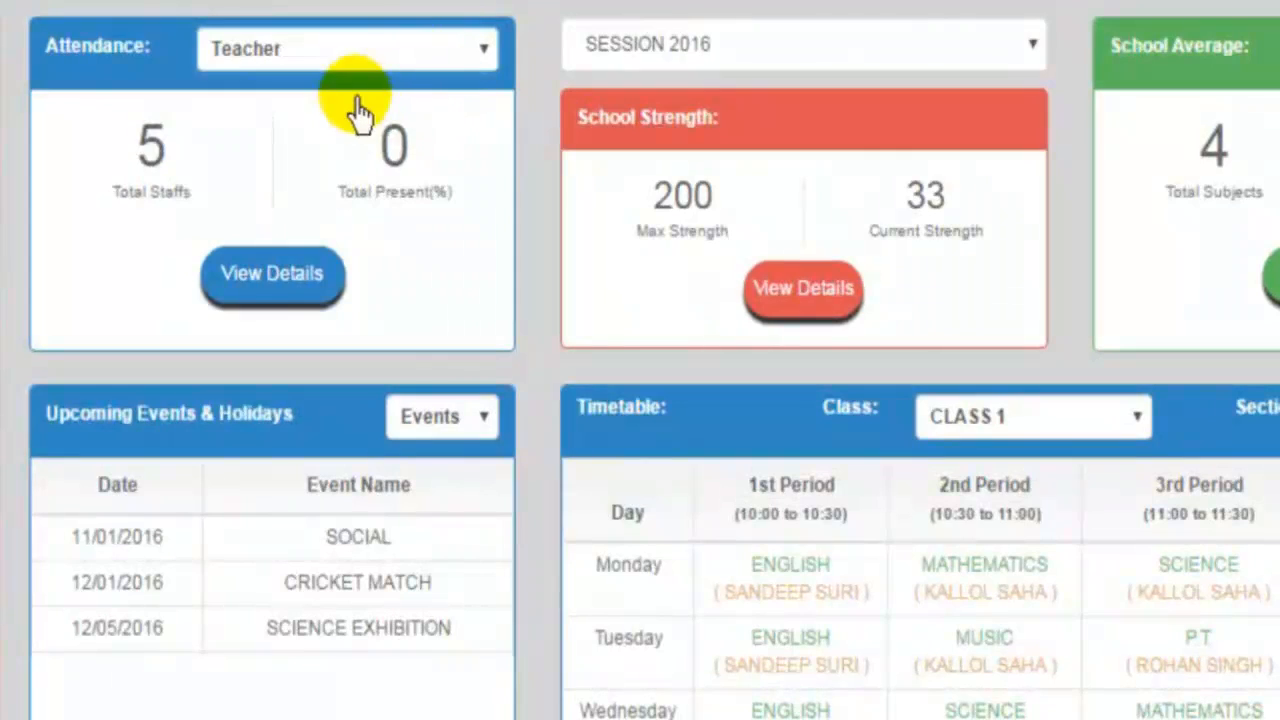
click(272, 270)
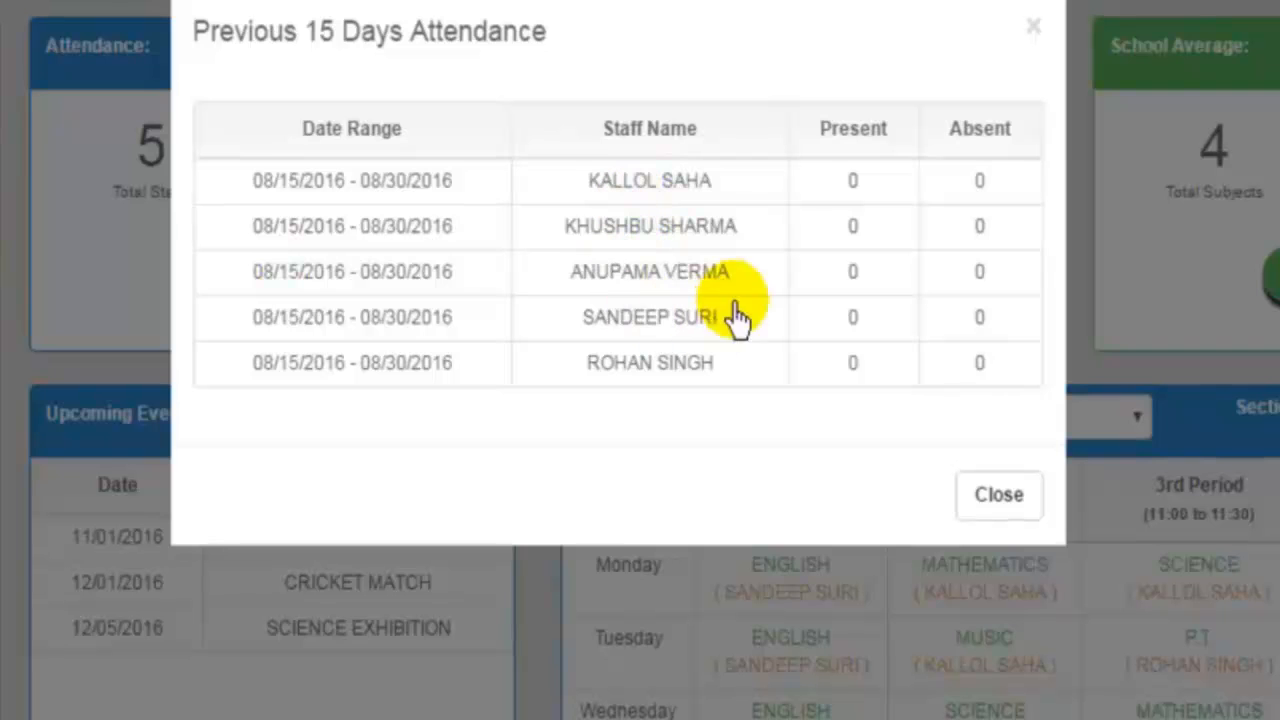
click(995, 497)
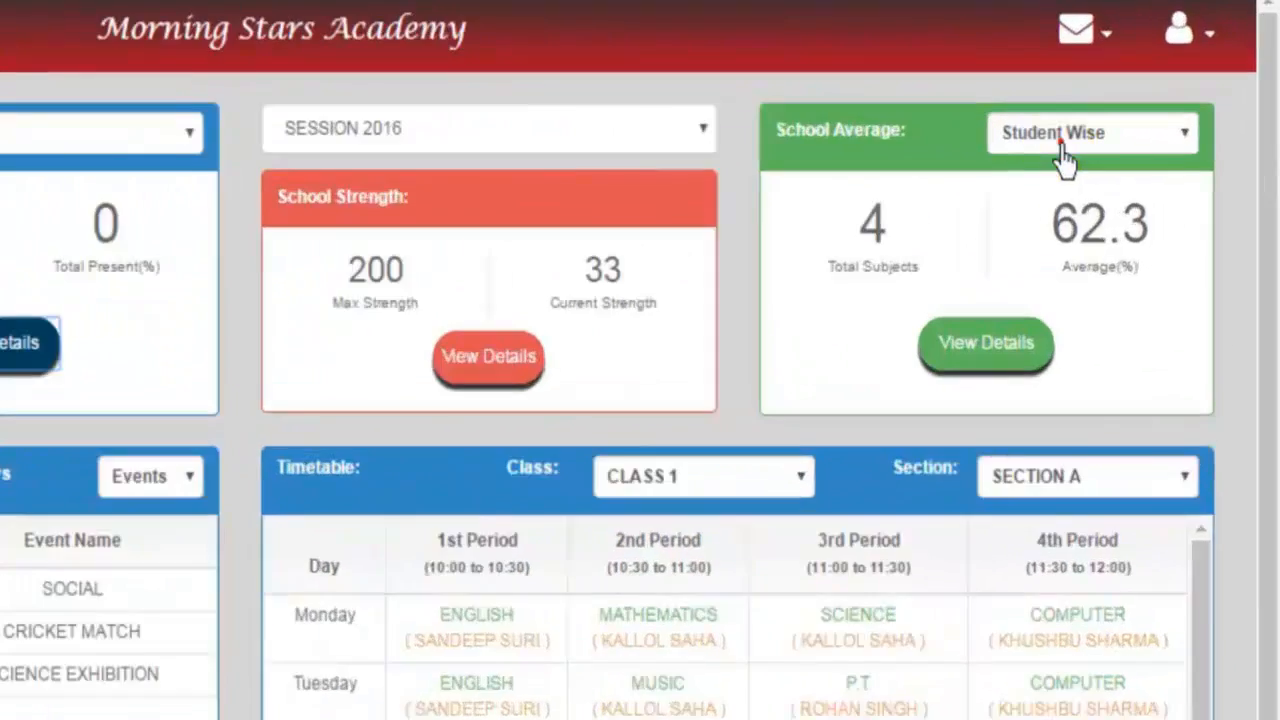
Set the School Average card to Teacher Wise and review the teachers' subject-wise average details
click(1134, 156)
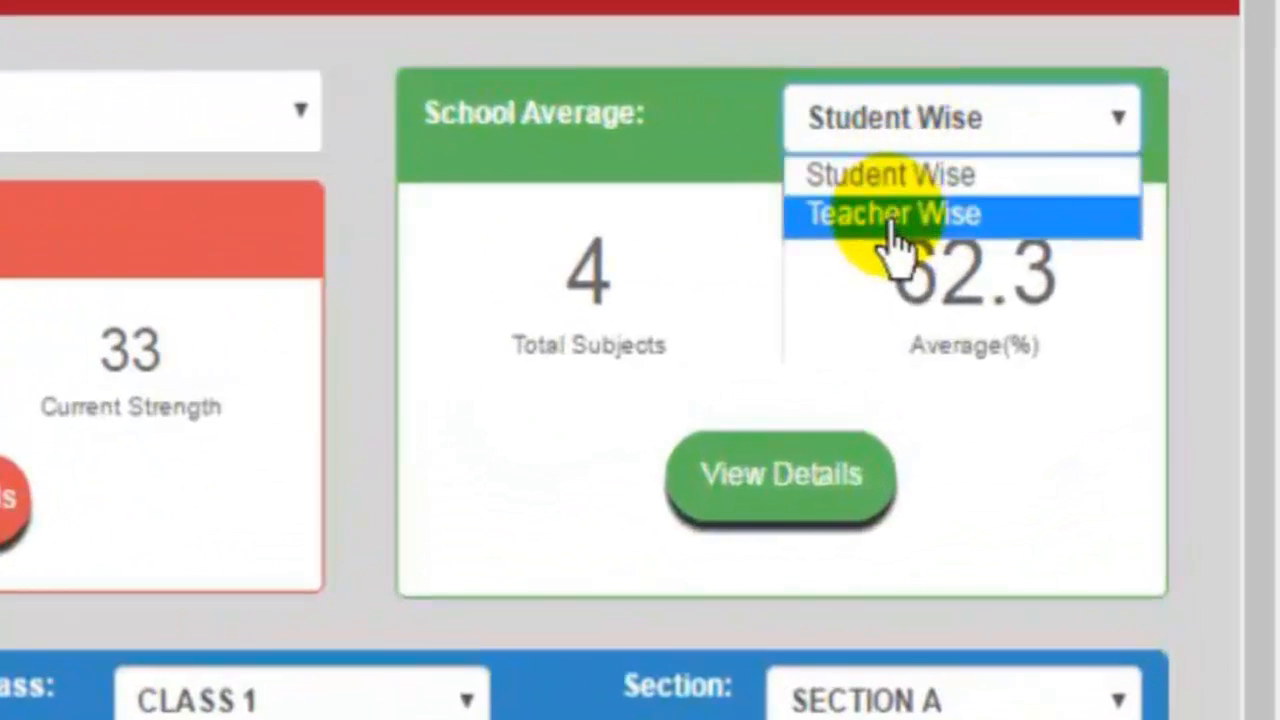
click(908, 222)
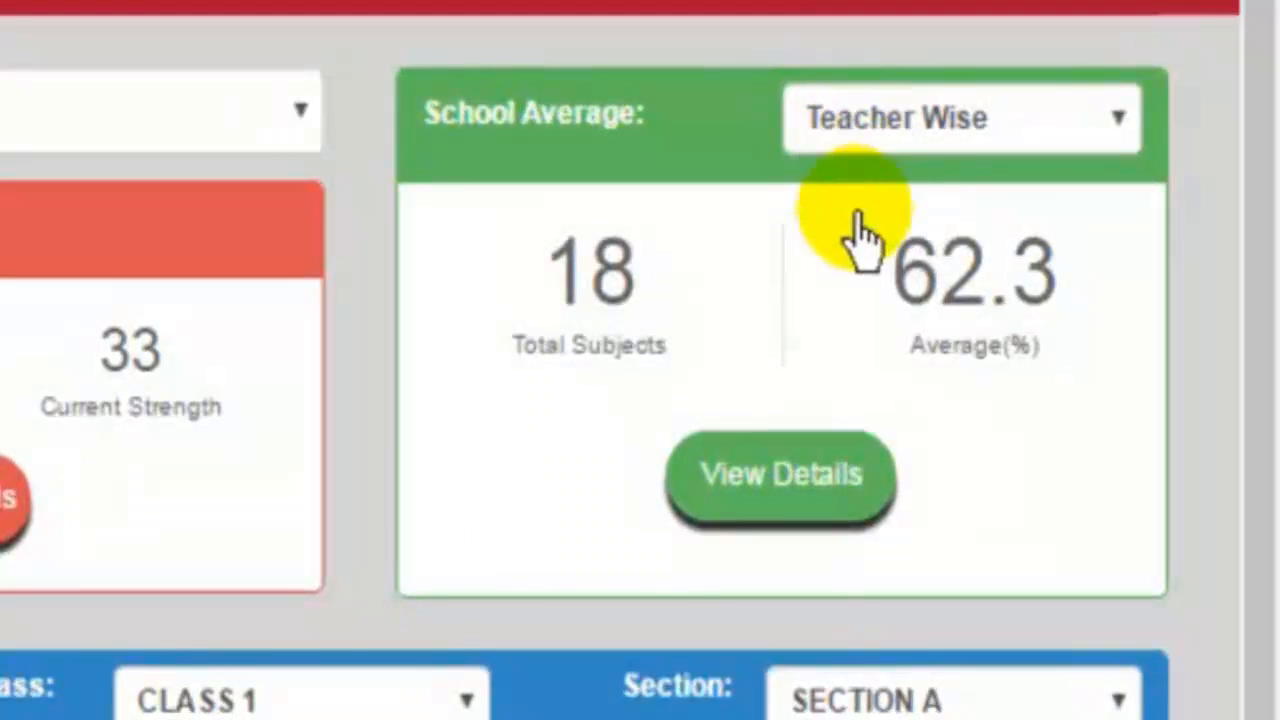
click(778, 475)
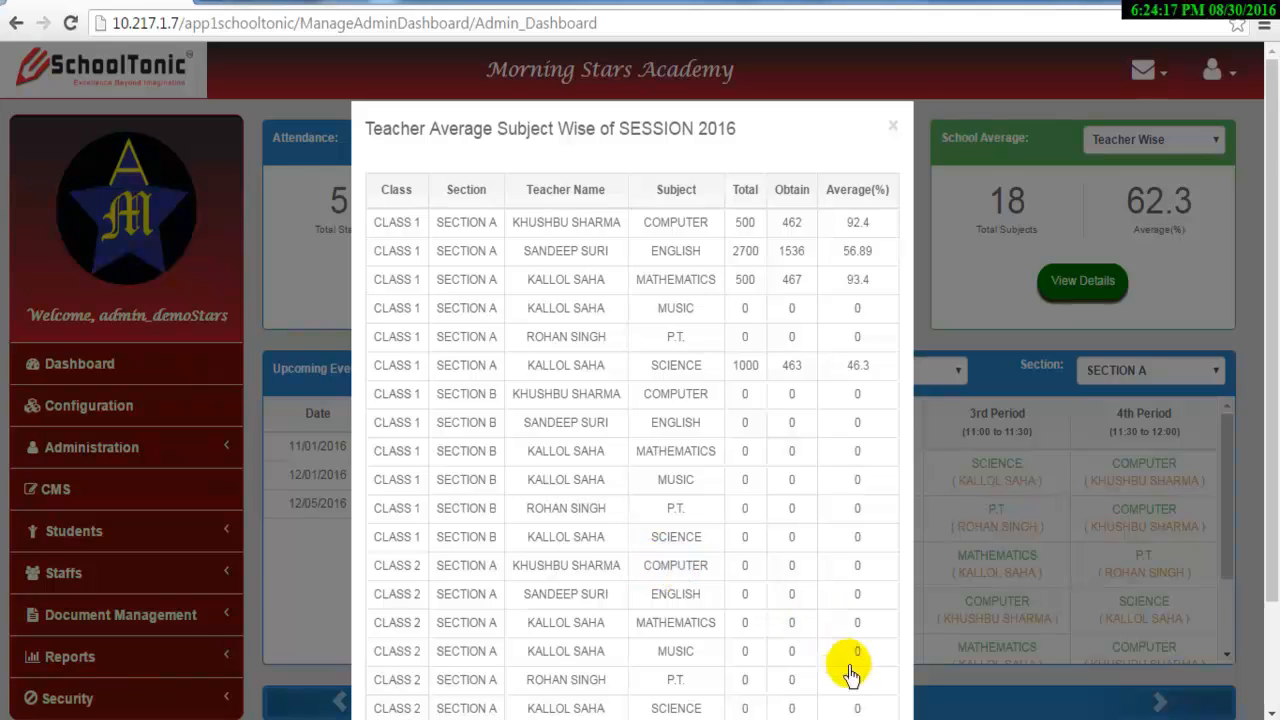
scroll(845, 658, down, 3)
click(850, 662)
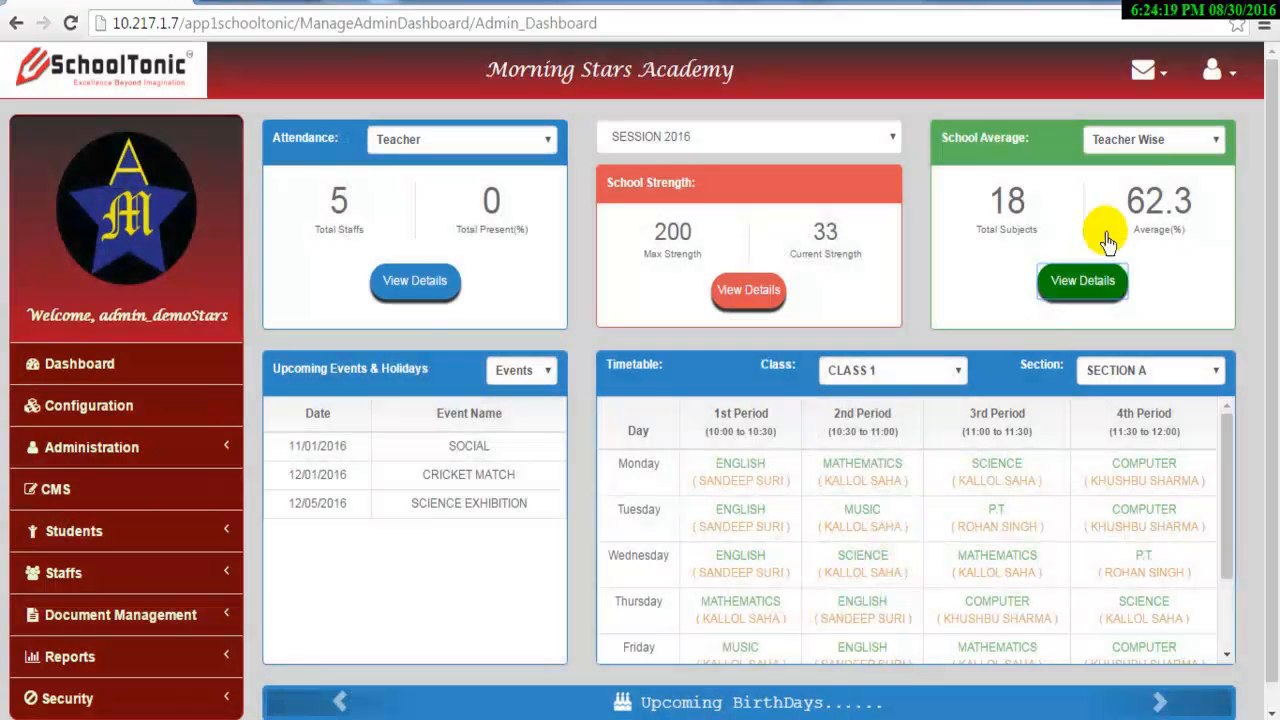
Set the School Average card to Student Wise and review the students' subject-wise average details
click(1155, 146)
click(1153, 164)
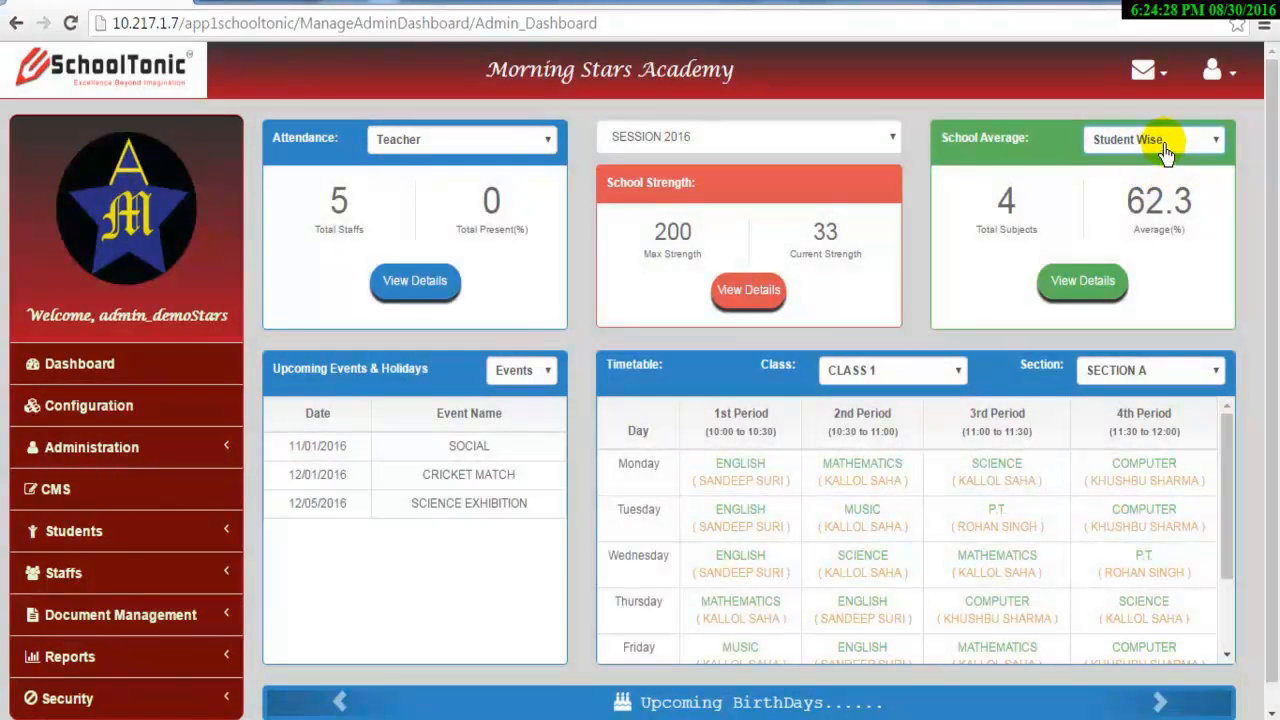
click(1086, 288)
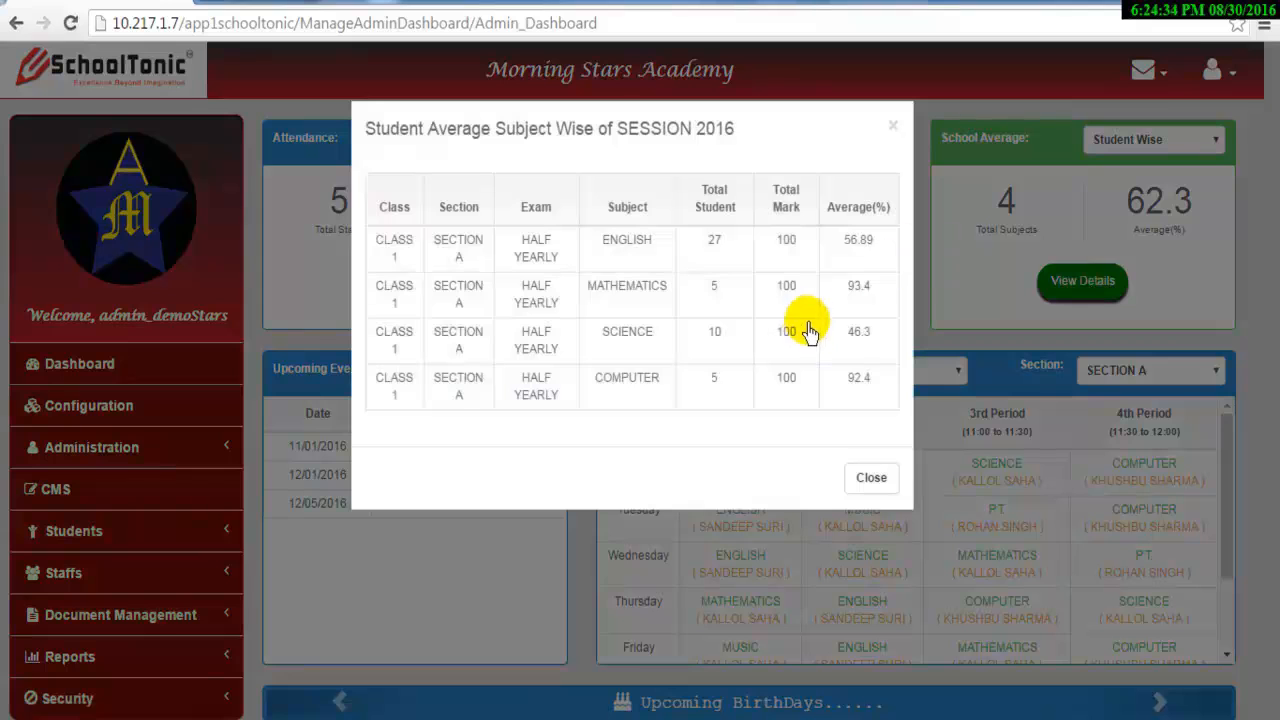
click(870, 479)
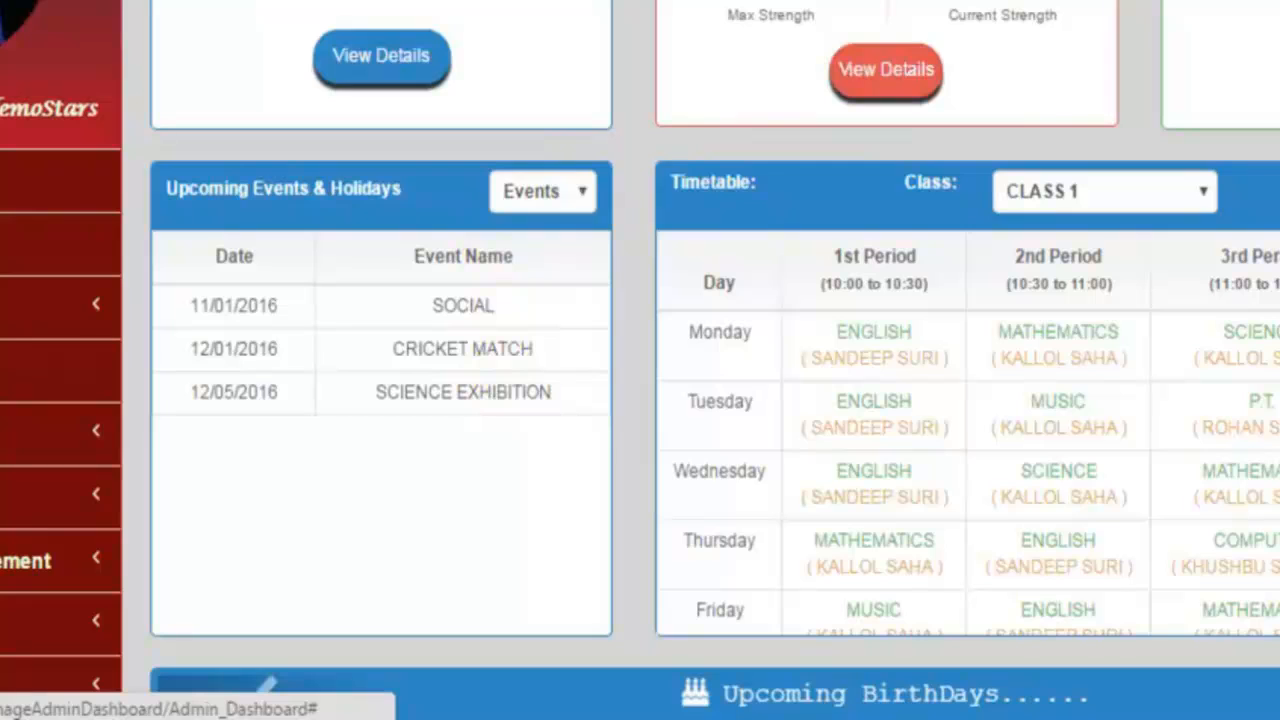
Show holidays instead of events in the Upcoming Events & Holidays card and browse the holiday list
click(582, 195)
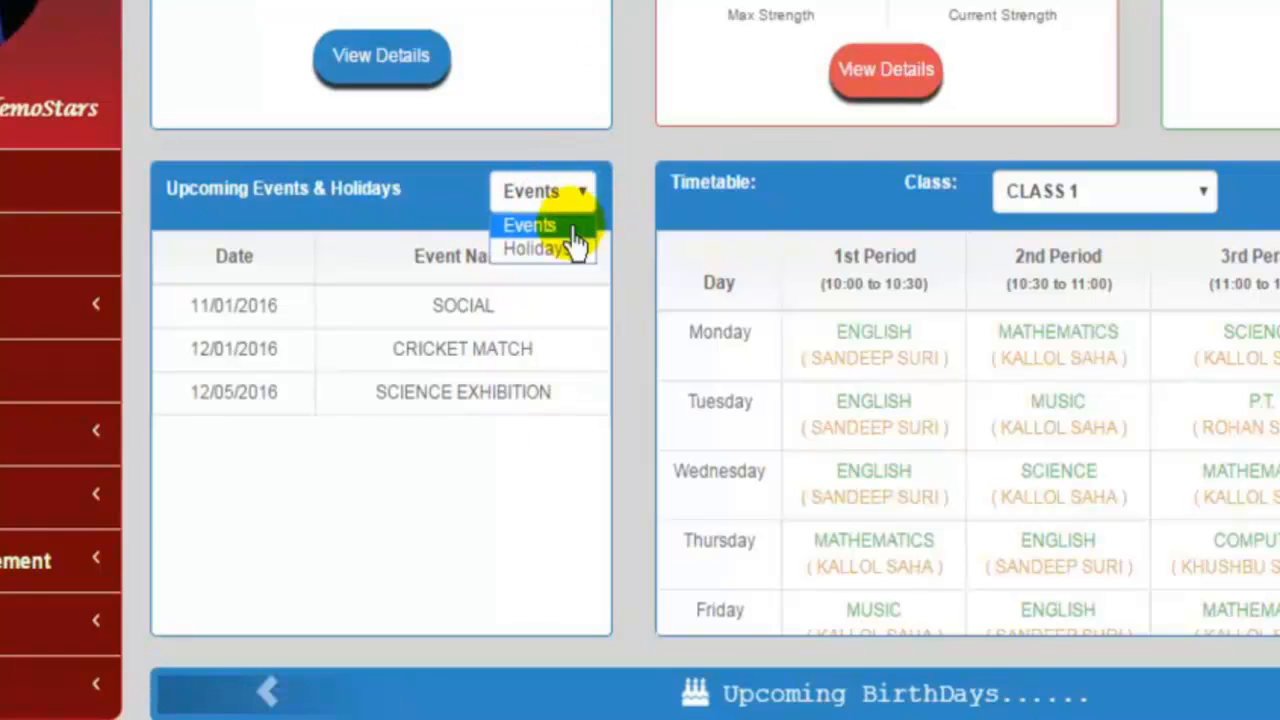
click(558, 262)
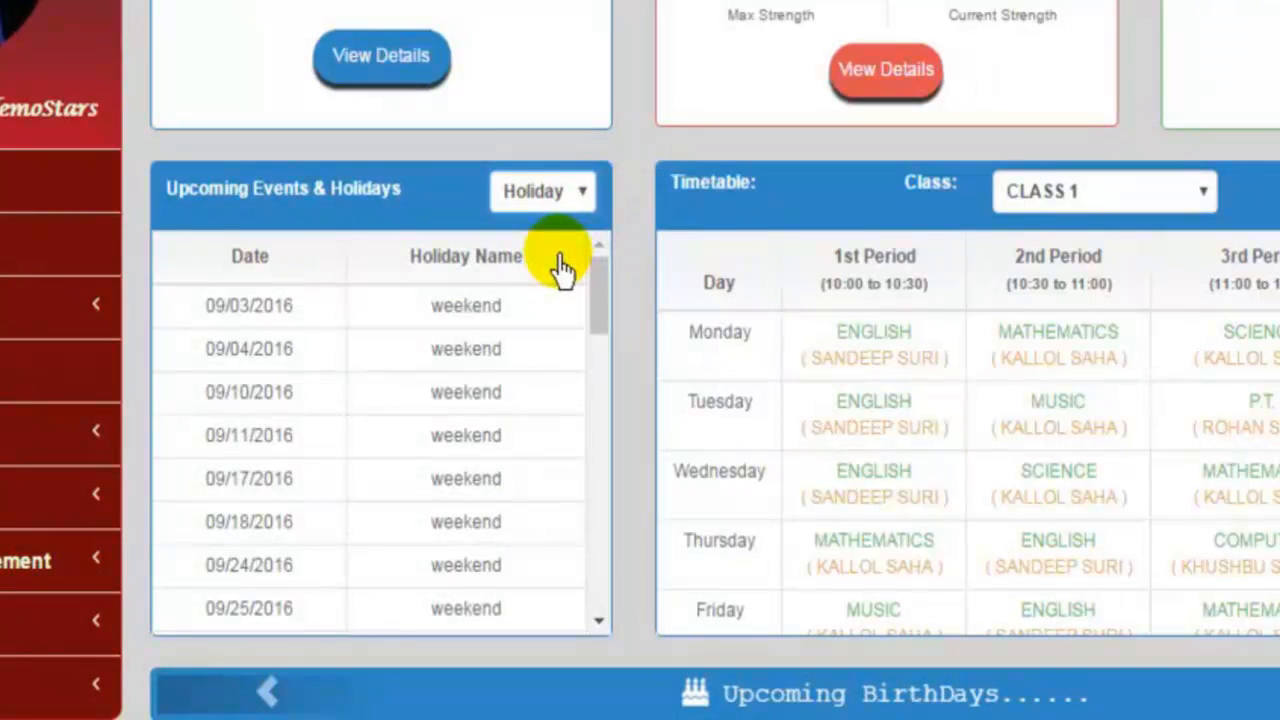
scroll(500, 430, down, 3)
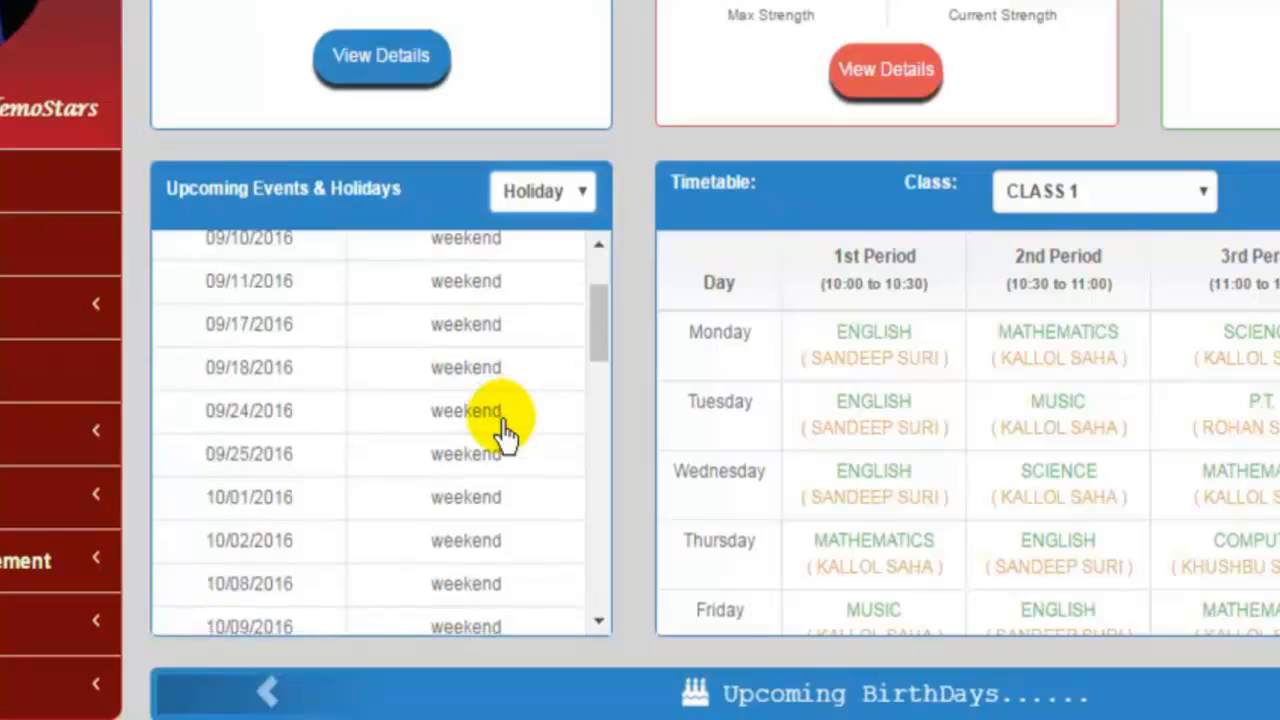
scroll(505, 432, down, 15)
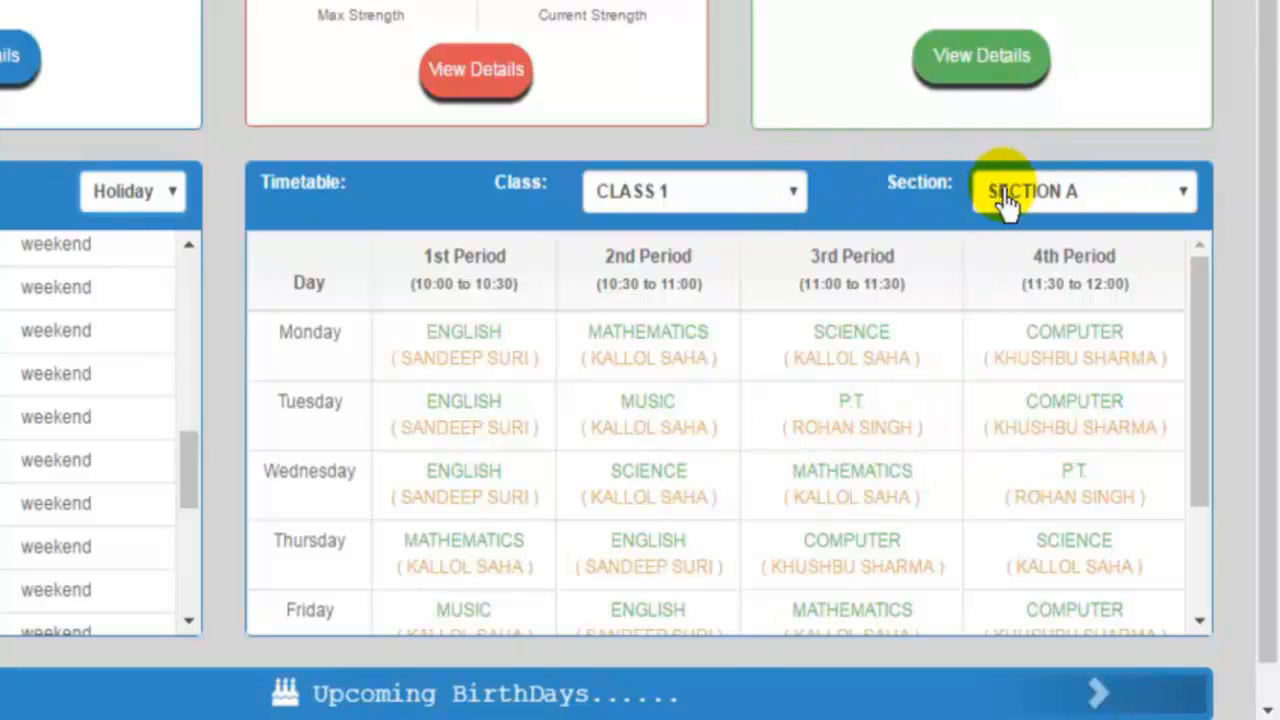
Display the CLASS 1 timetable for SECTION B on the dashboard
click(1062, 205)
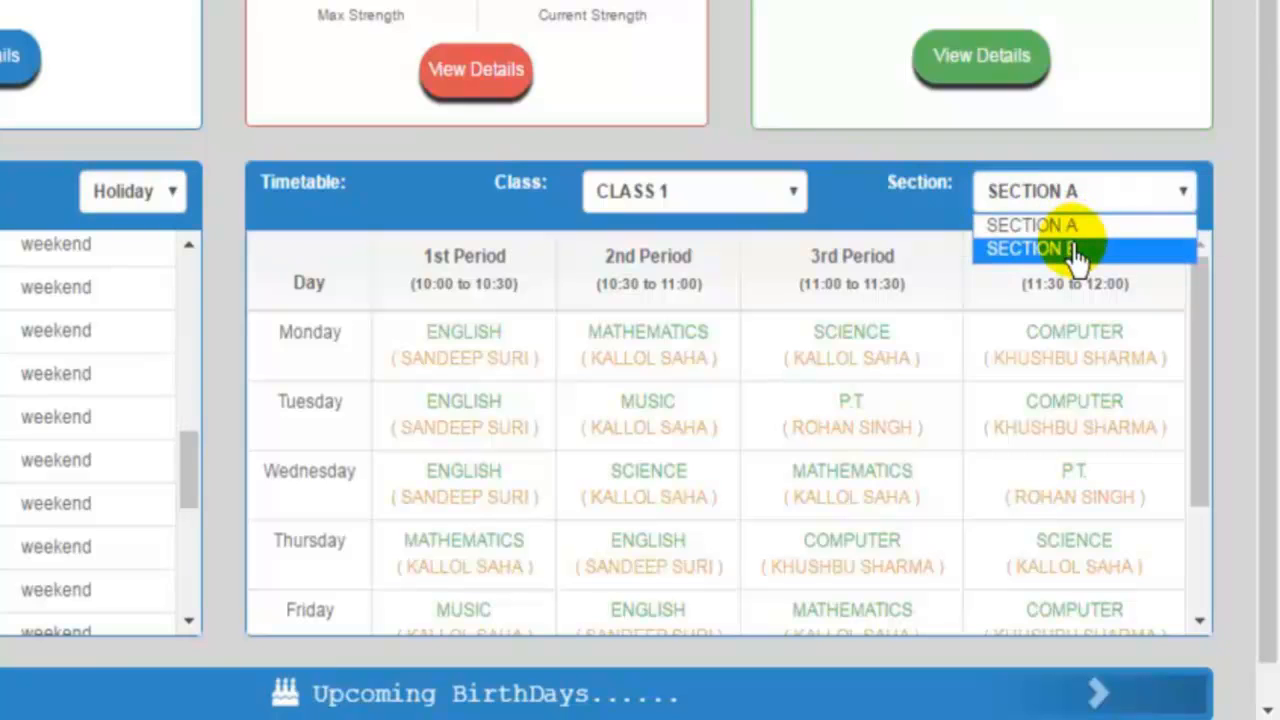
click(1076, 252)
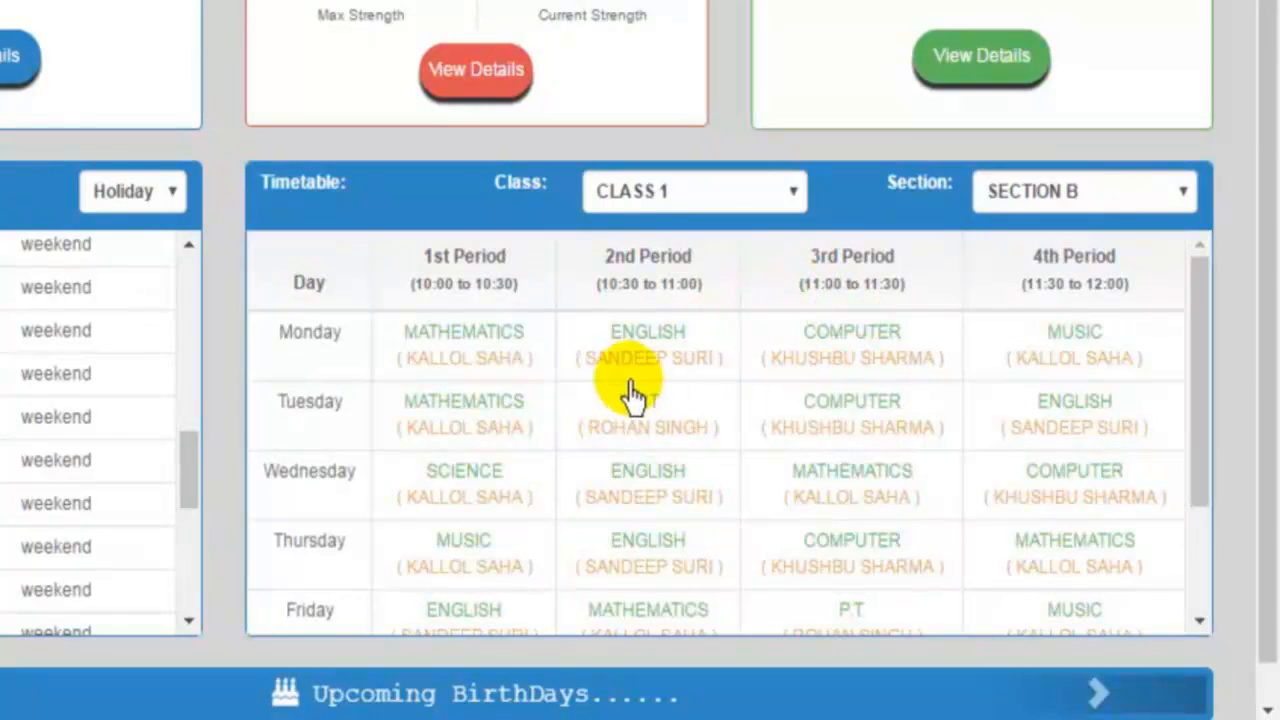
click(1092, 192)
click(1098, 226)
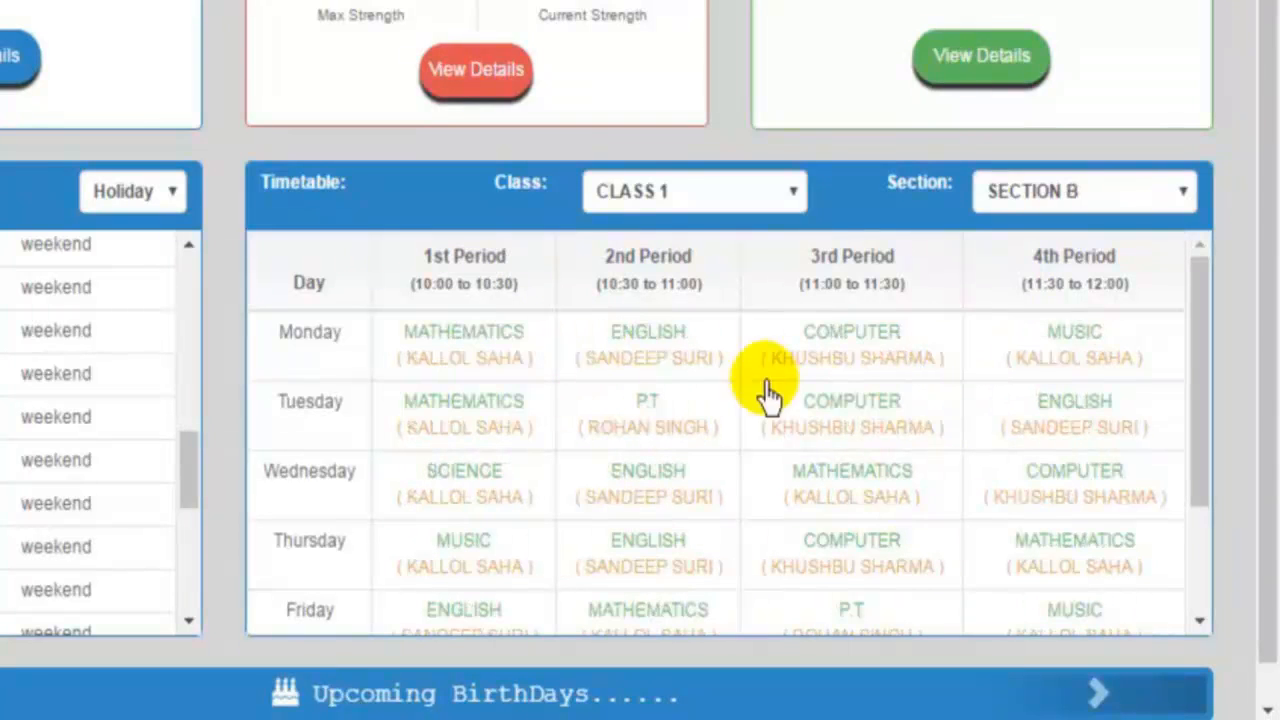
Choose another class and section in the Timetable card to view their timetable
click(792, 196)
click(766, 249)
click(1020, 195)
click(1043, 252)
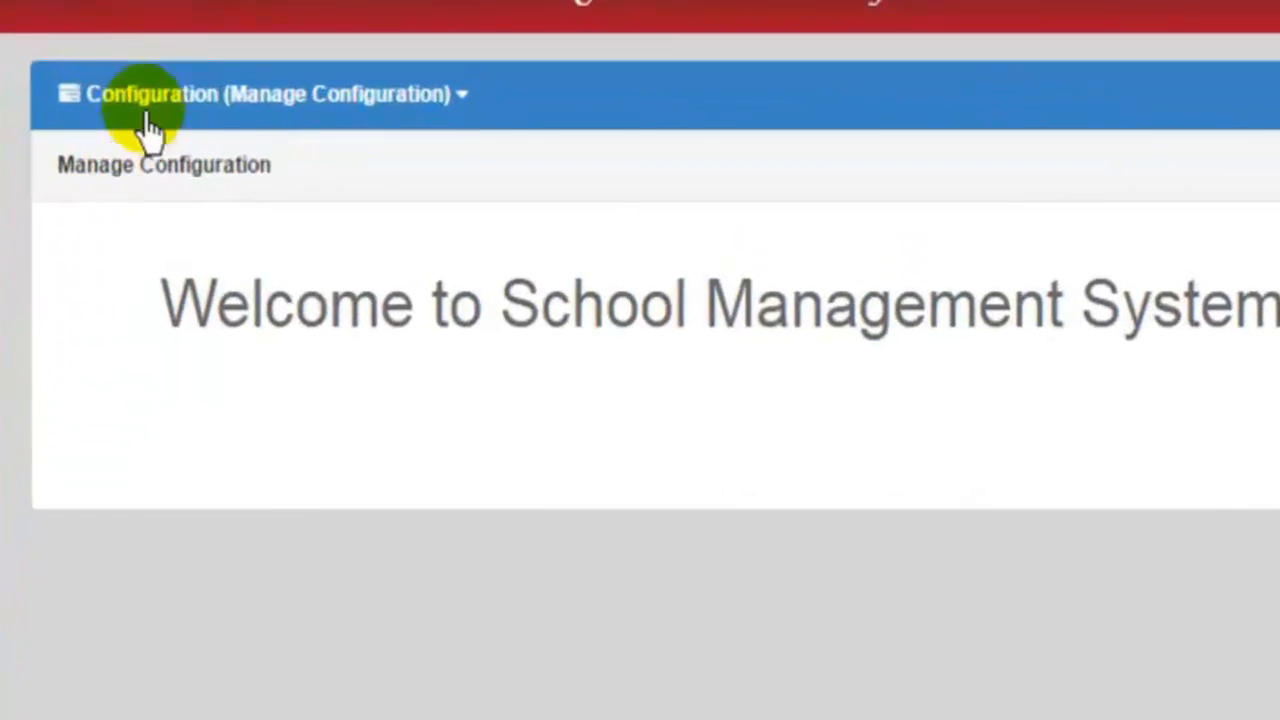
Browse the Manage Configuration options, including Academic Master, Attendance Policy, Subject Master, Examination Master, Time Table and Vacation Master
click(326, 133)
mouse_move(336, 174)
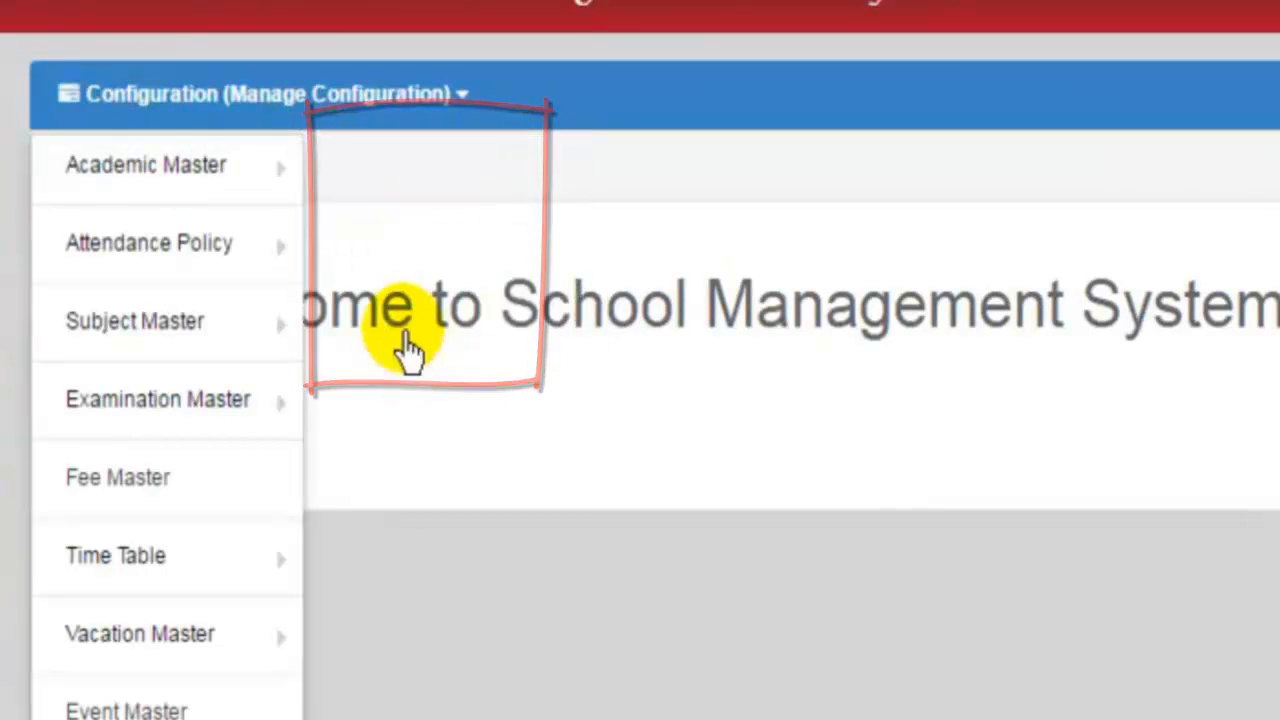
mouse_move(183, 250)
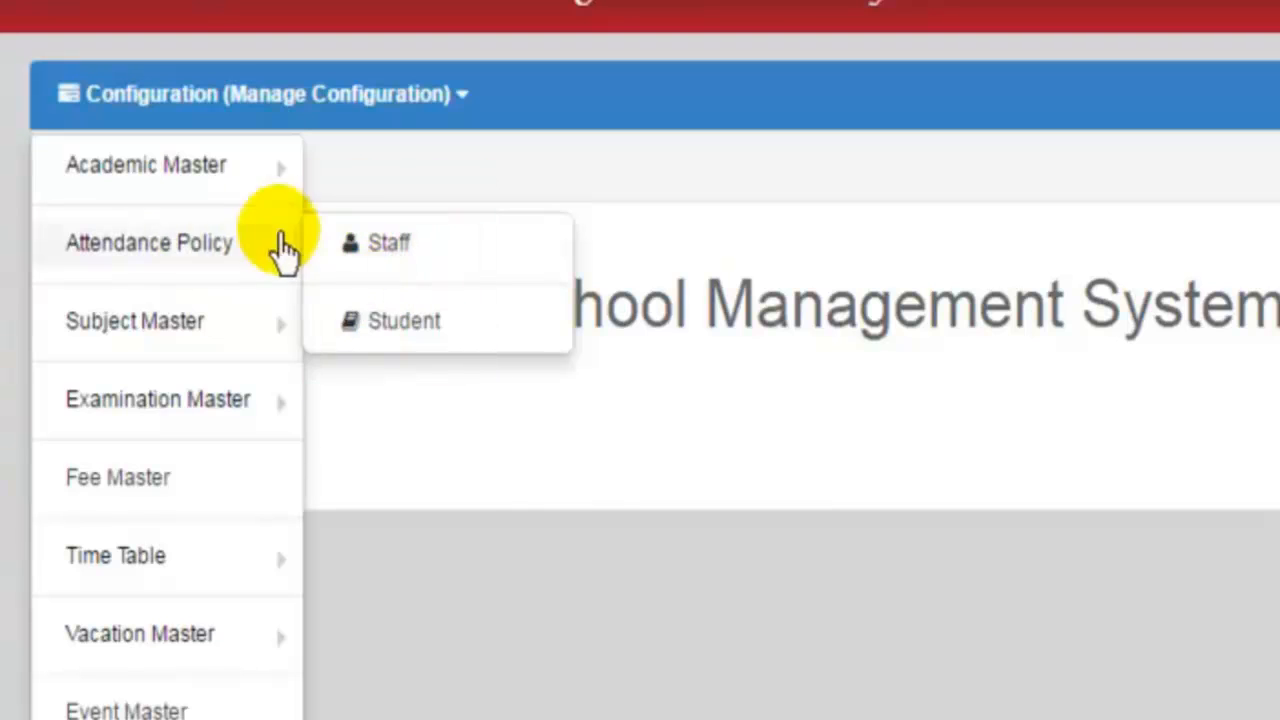
mouse_move(115, 325)
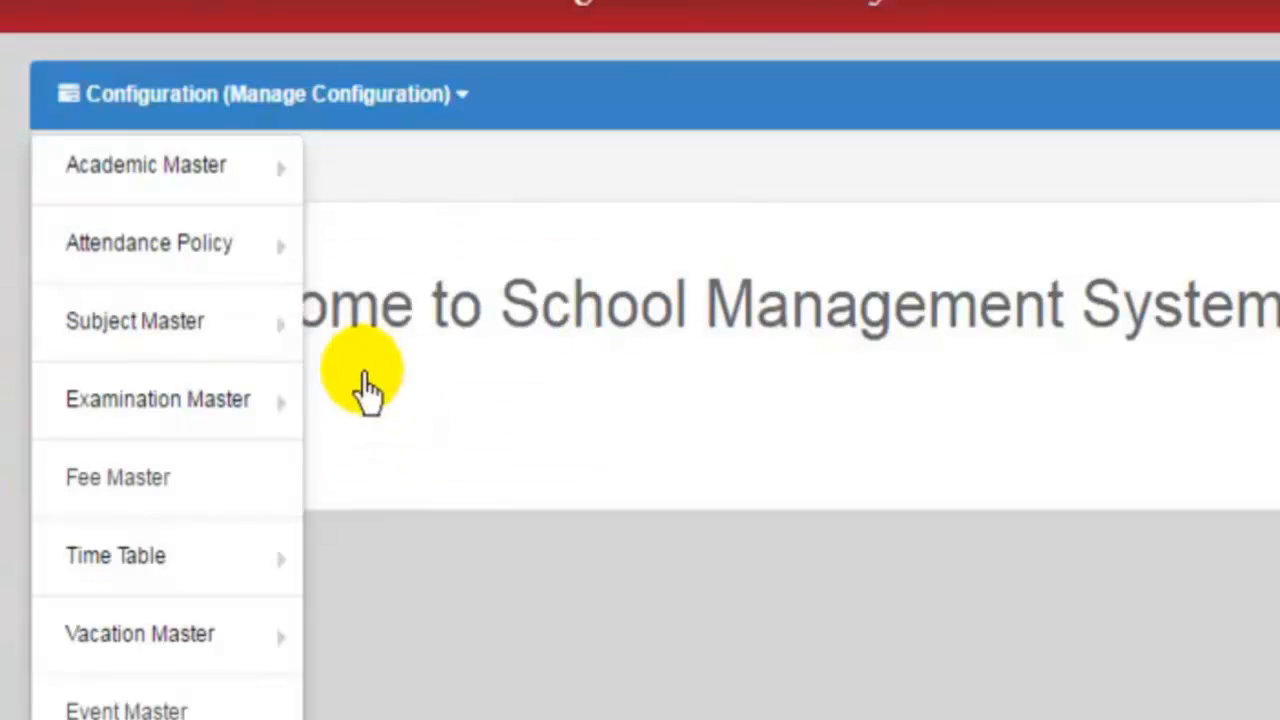
mouse_move(88, 345)
mouse_move(160, 405)
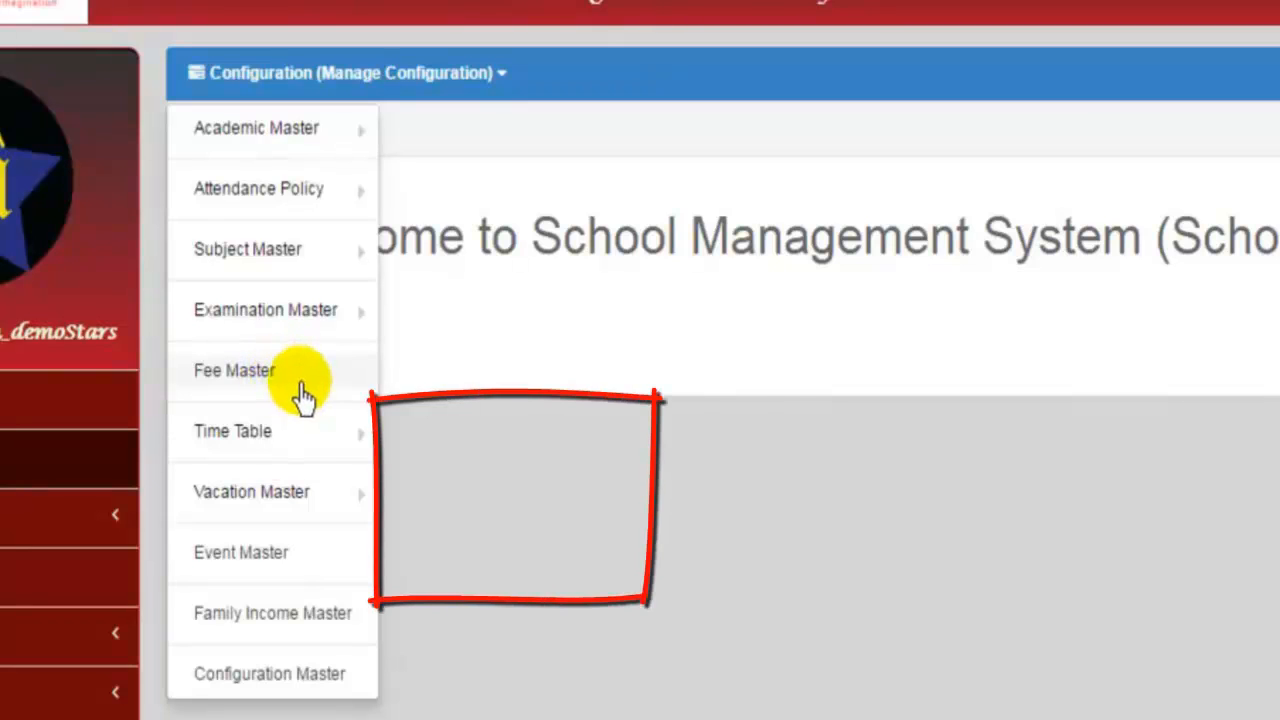
mouse_move(301, 443)
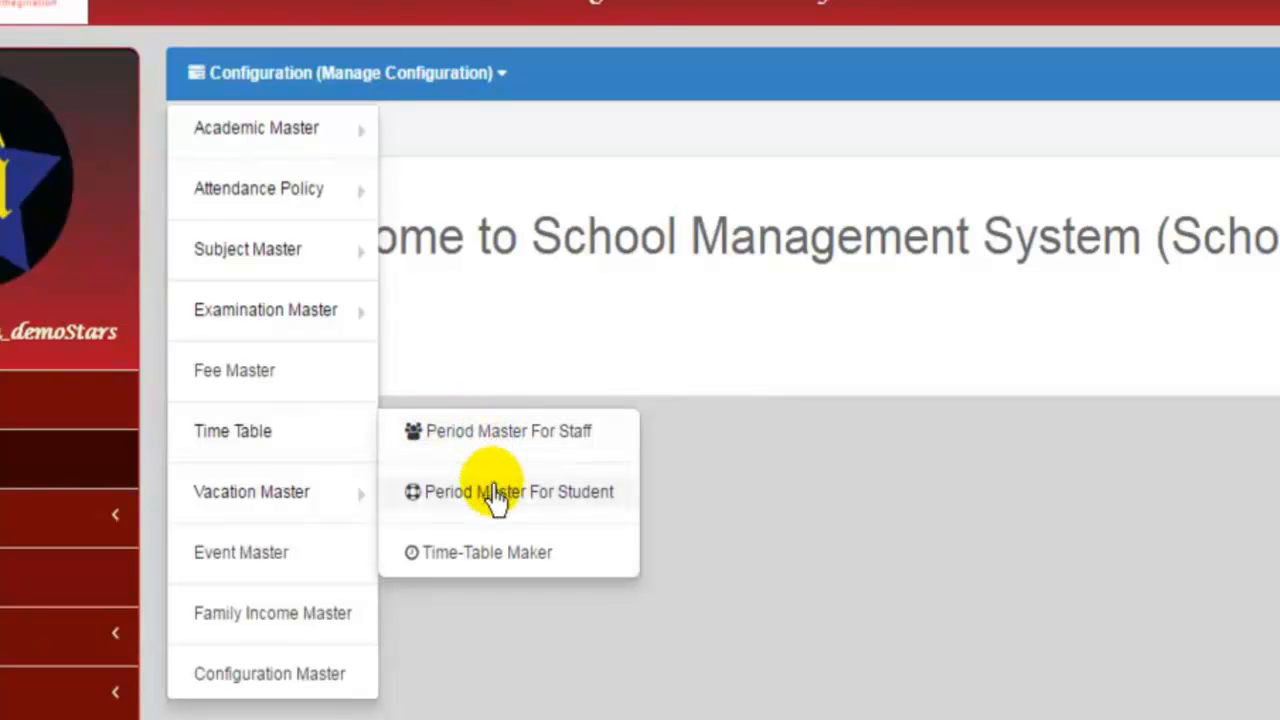
mouse_move(326, 500)
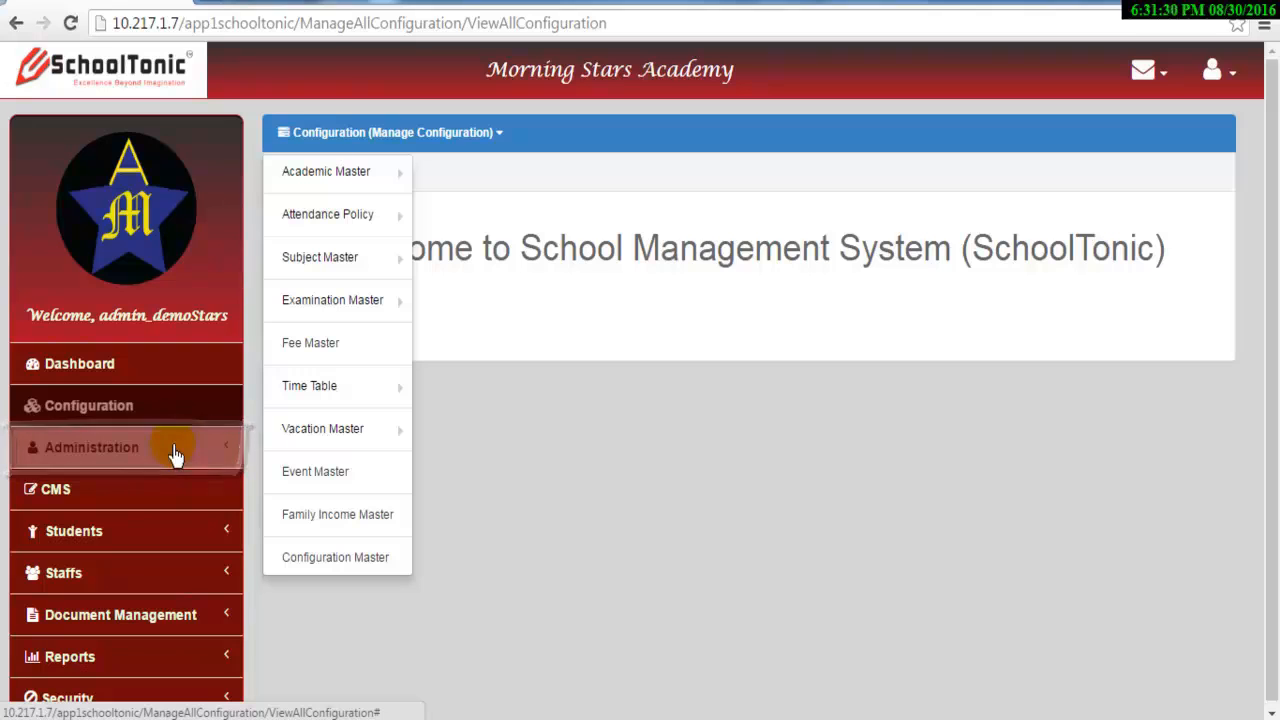
Try to submit a blank new admission application from the pending applications list, and return to that list
click(174, 451)
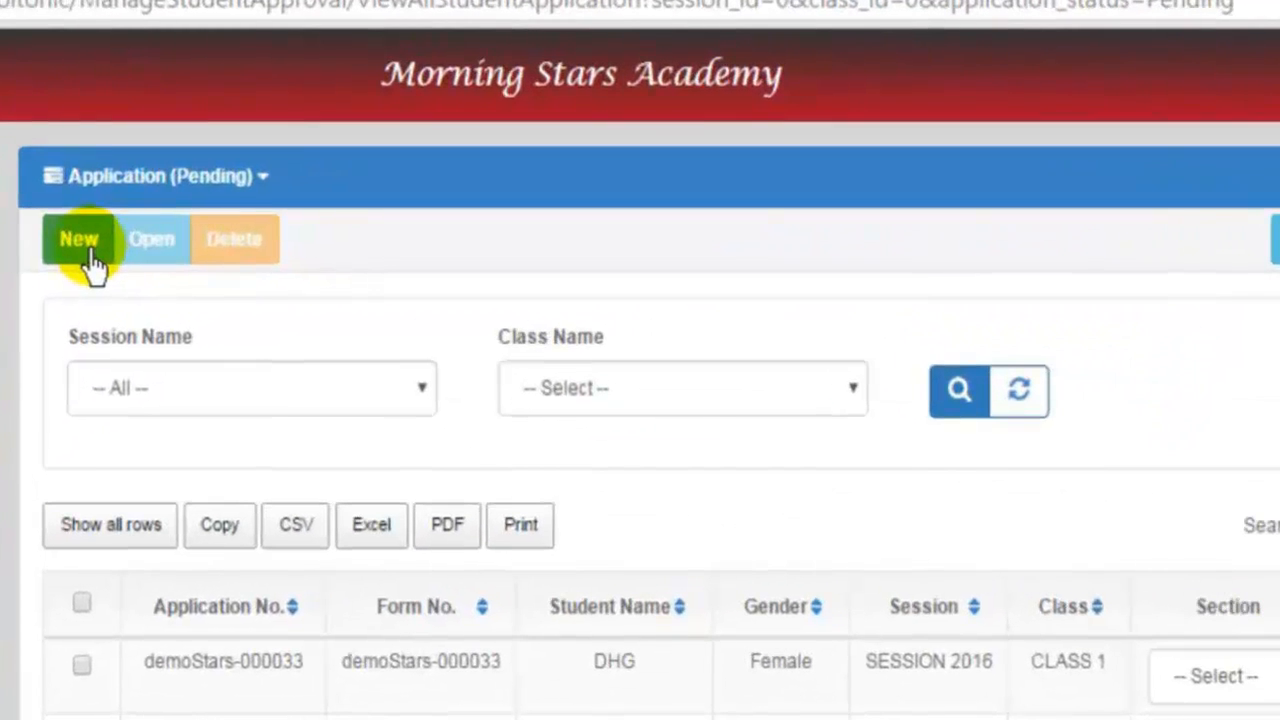
click(304, 174)
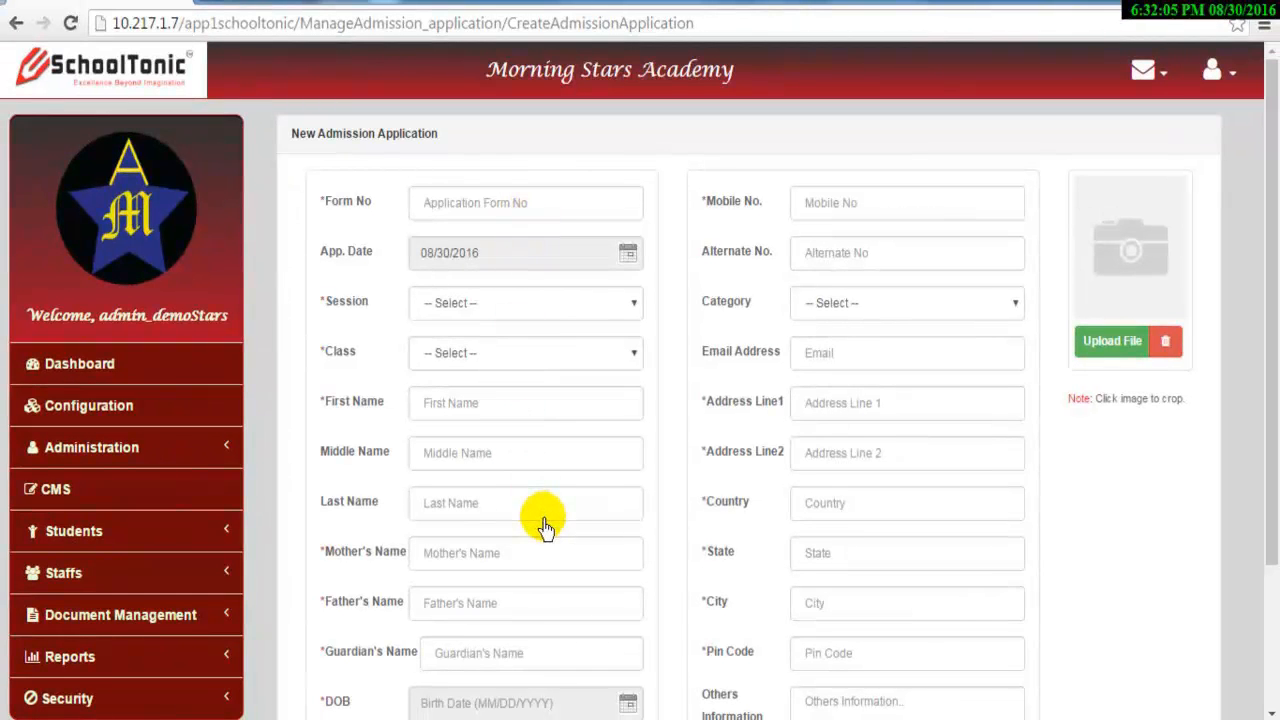
scroll(543, 540, down, 3)
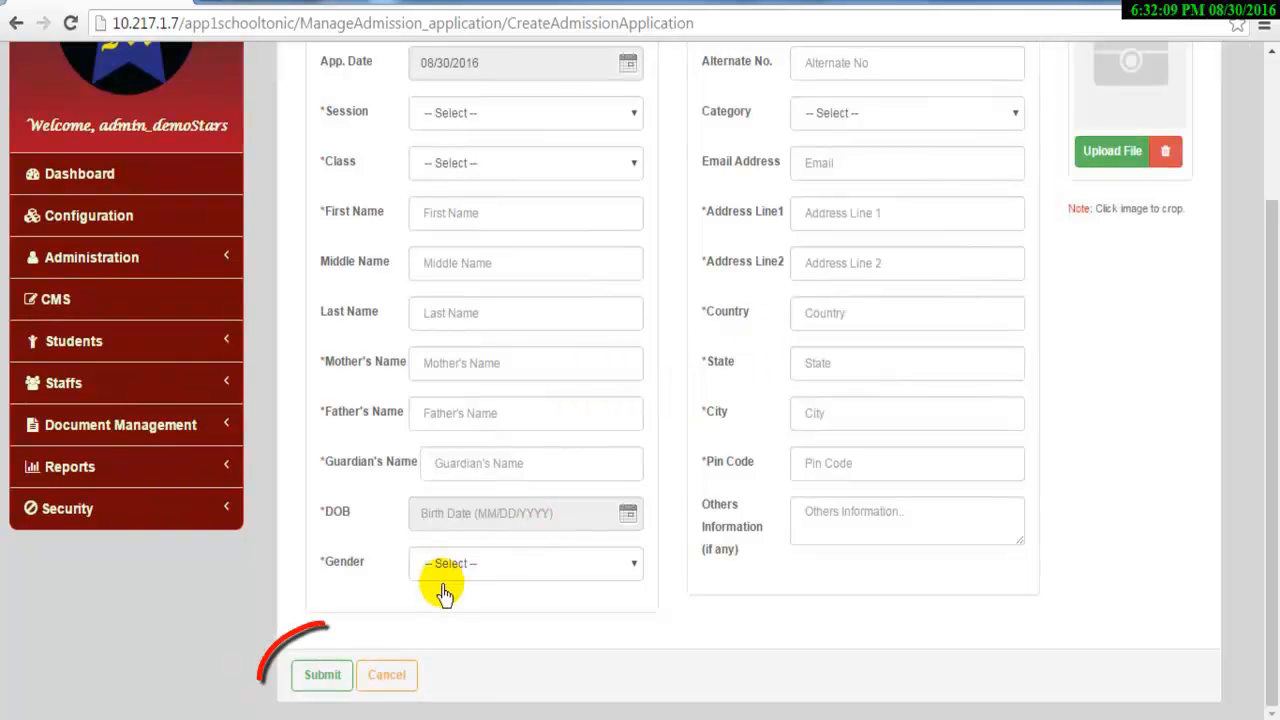
click(331, 684)
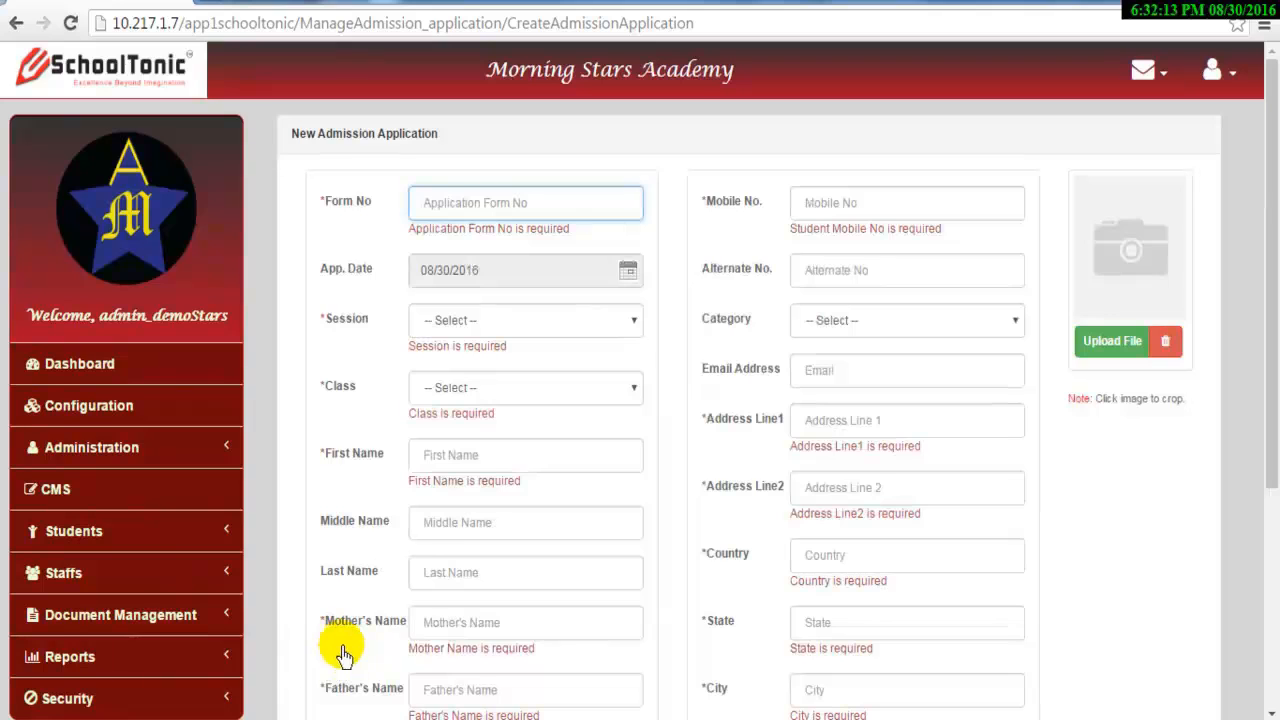
scroll(341, 652, down, 2)
scroll(360, 630, up, 1)
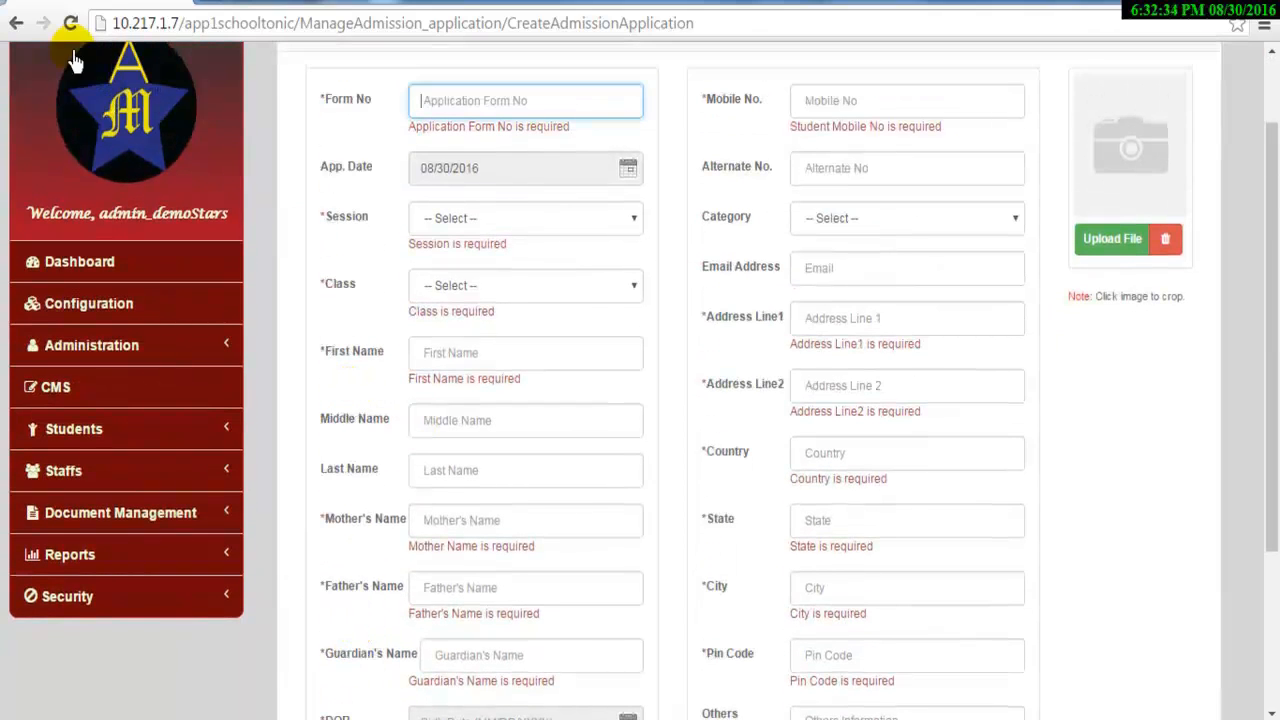
click(15, 24)
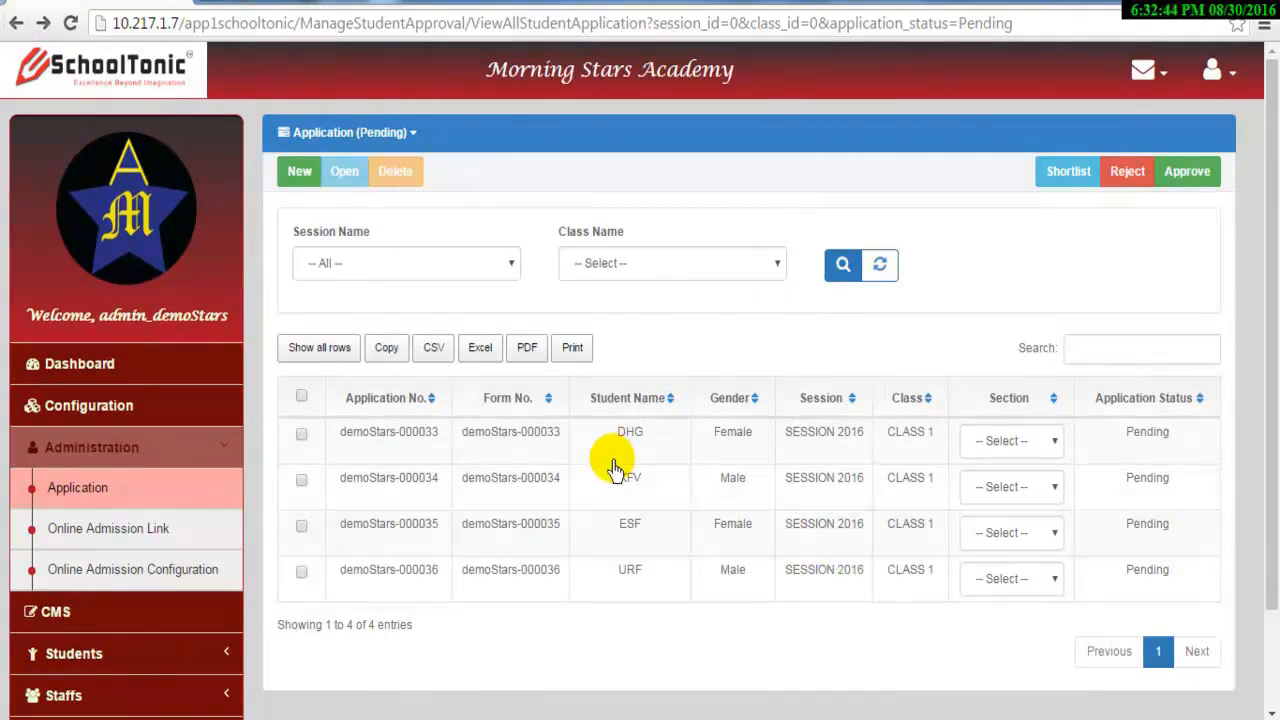
Select all pending applications and assign SECTION A to the first three of them
click(302, 437)
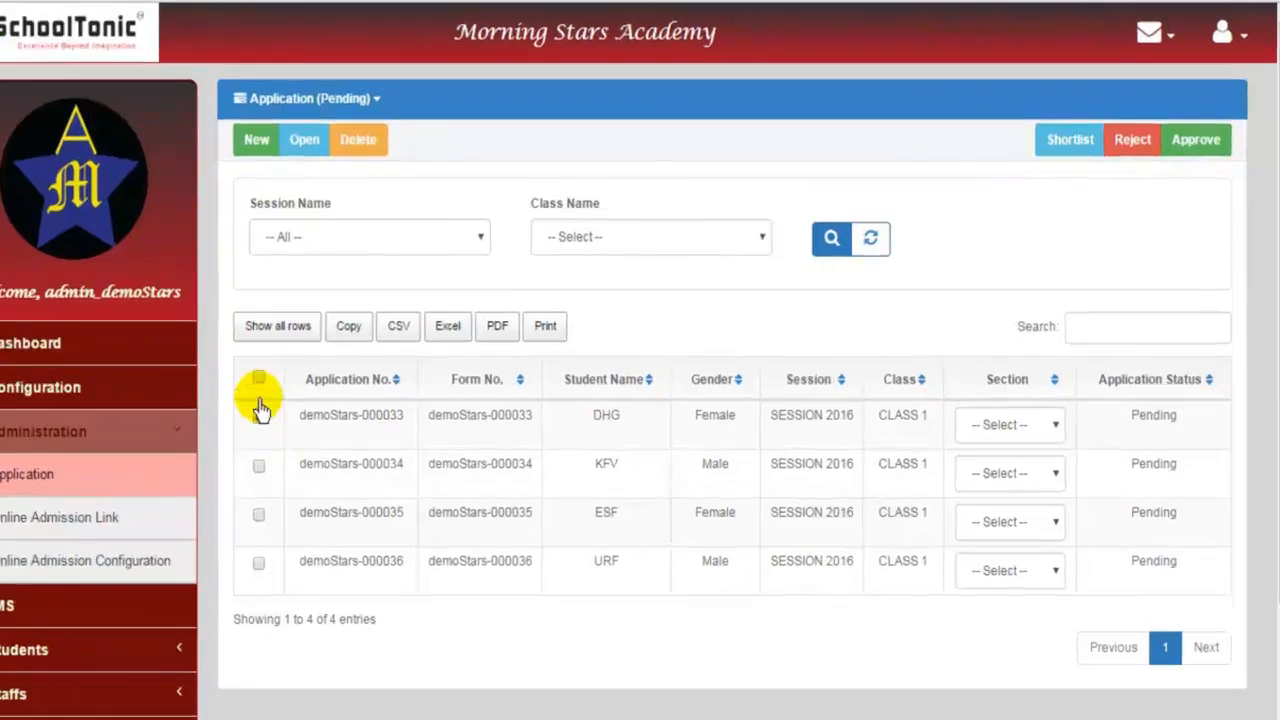
click(301, 396)
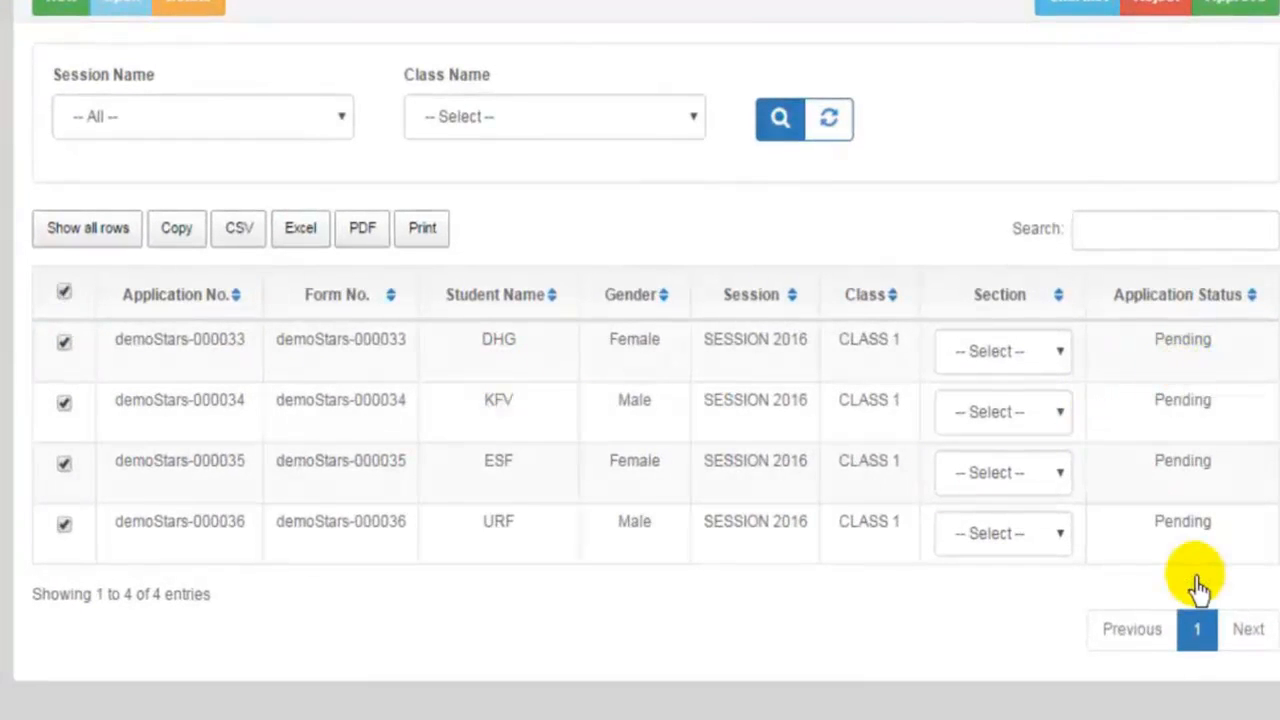
click(1054, 362)
click(1047, 410)
click(1050, 413)
click(1057, 468)
click(1057, 476)
click(1050, 530)
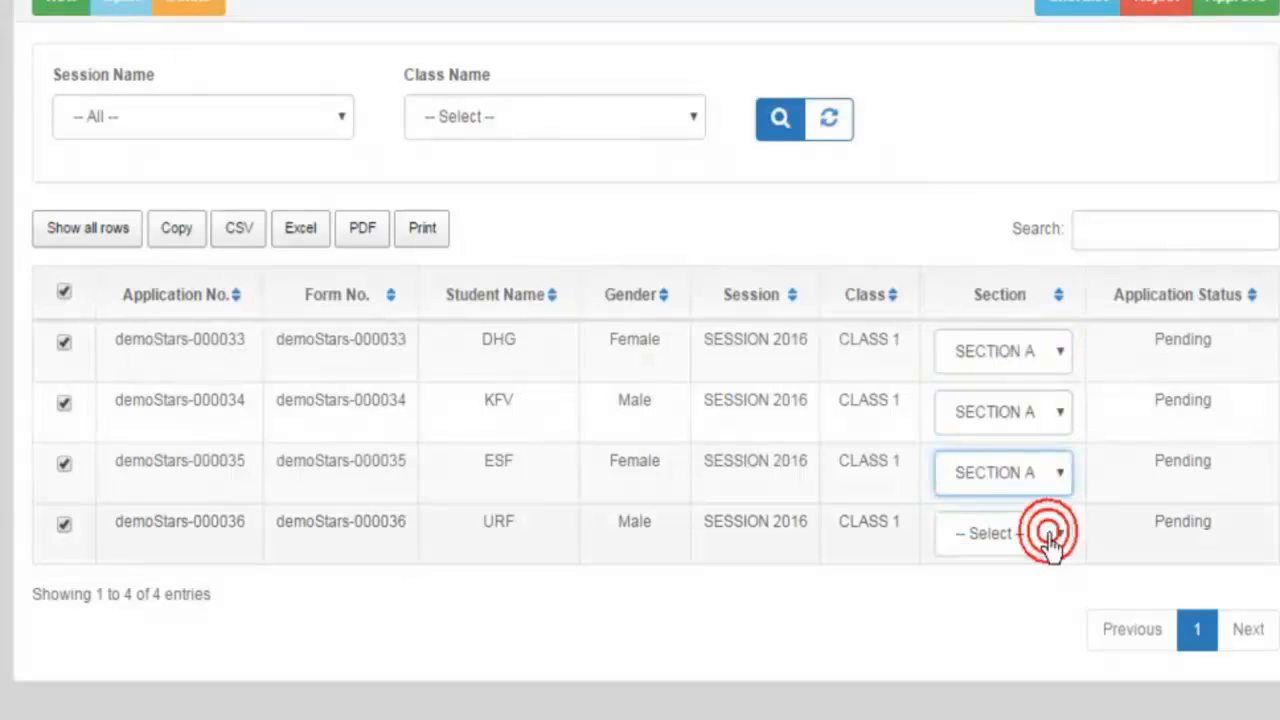
Choose a section for the fourth pending application and approve all selected applications
click(1049, 532)
click(1040, 610)
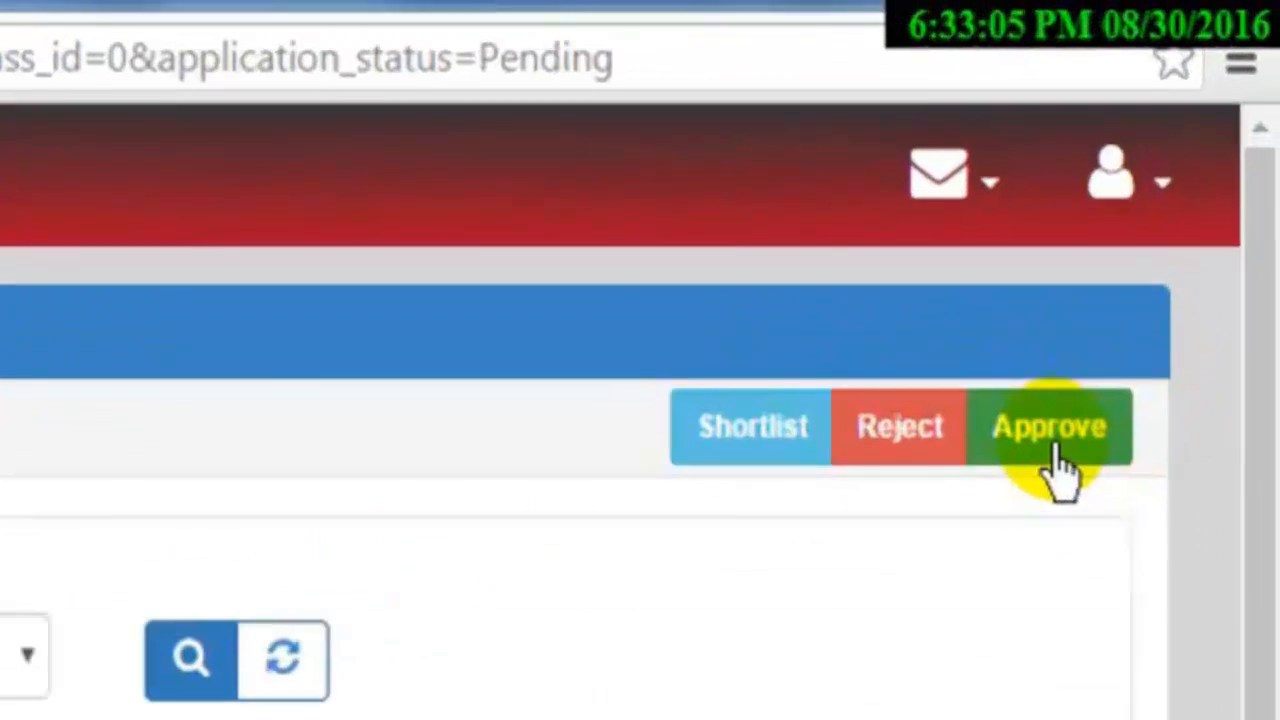
click(1042, 465)
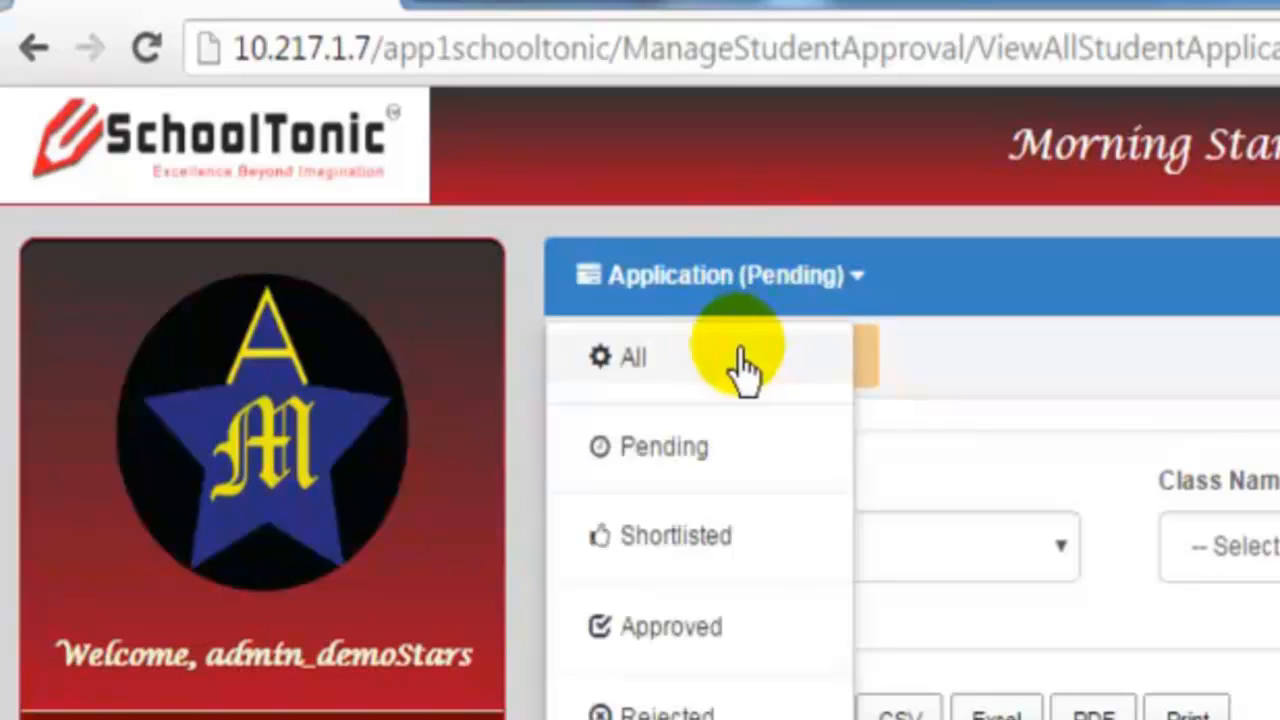
View the admission applications by status in turn: Pending, Shortlisted, Approved and Rejected
click(712, 466)
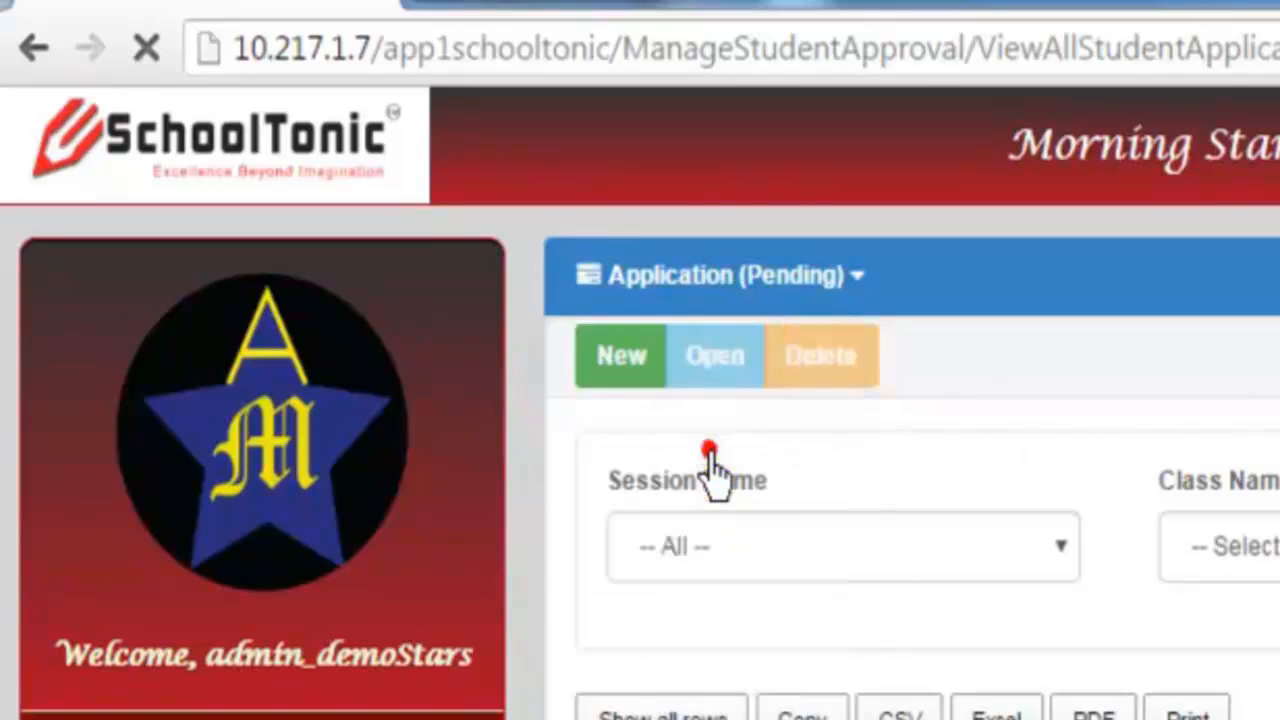
click(731, 280)
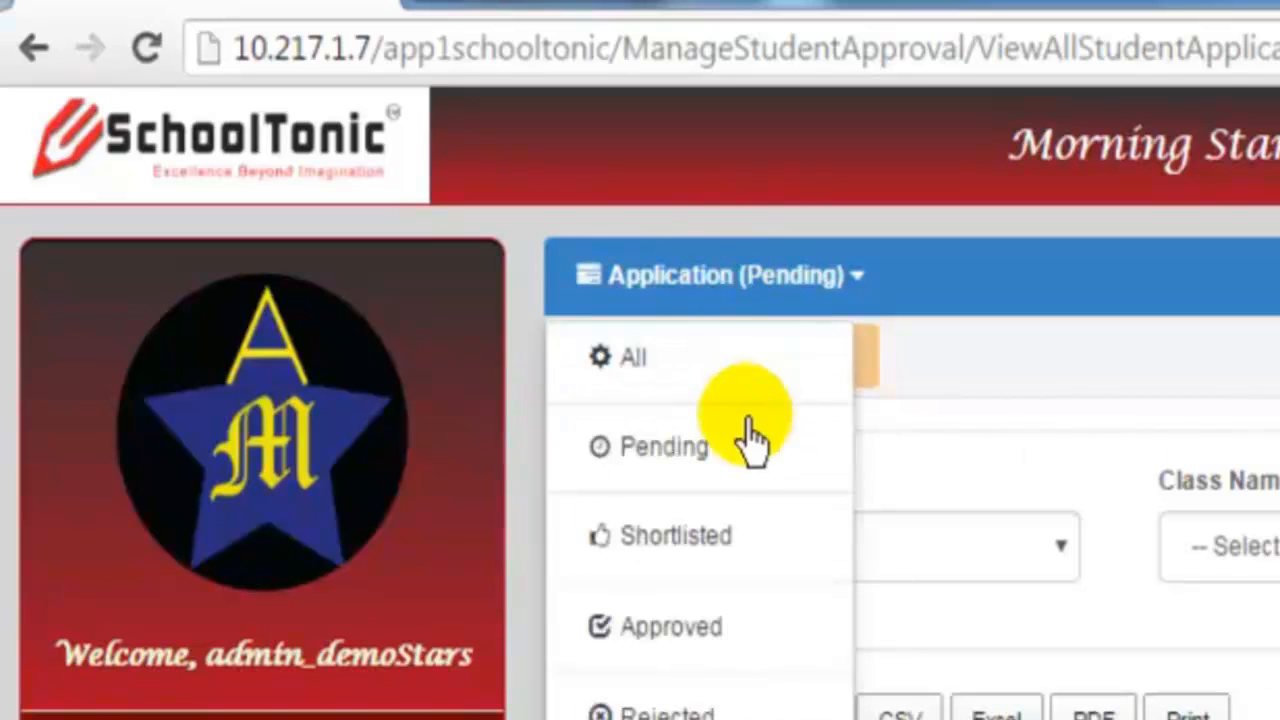
click(718, 540)
click(726, 300)
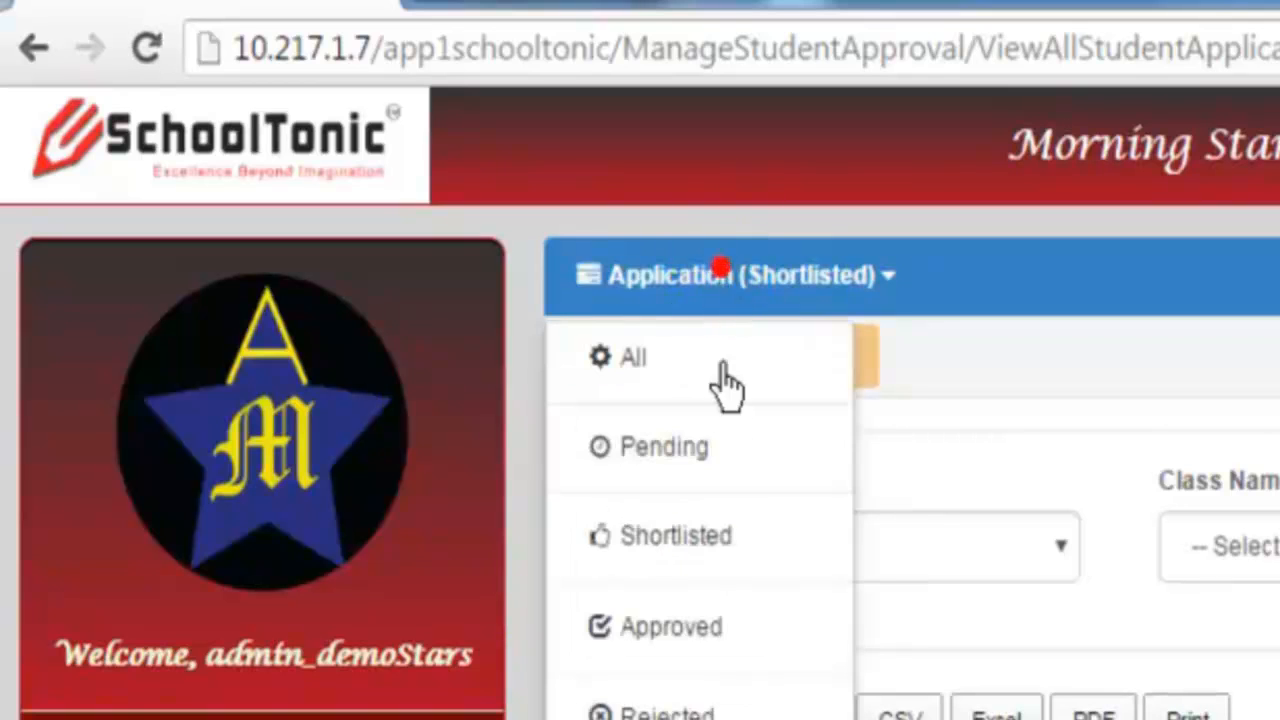
click(714, 616)
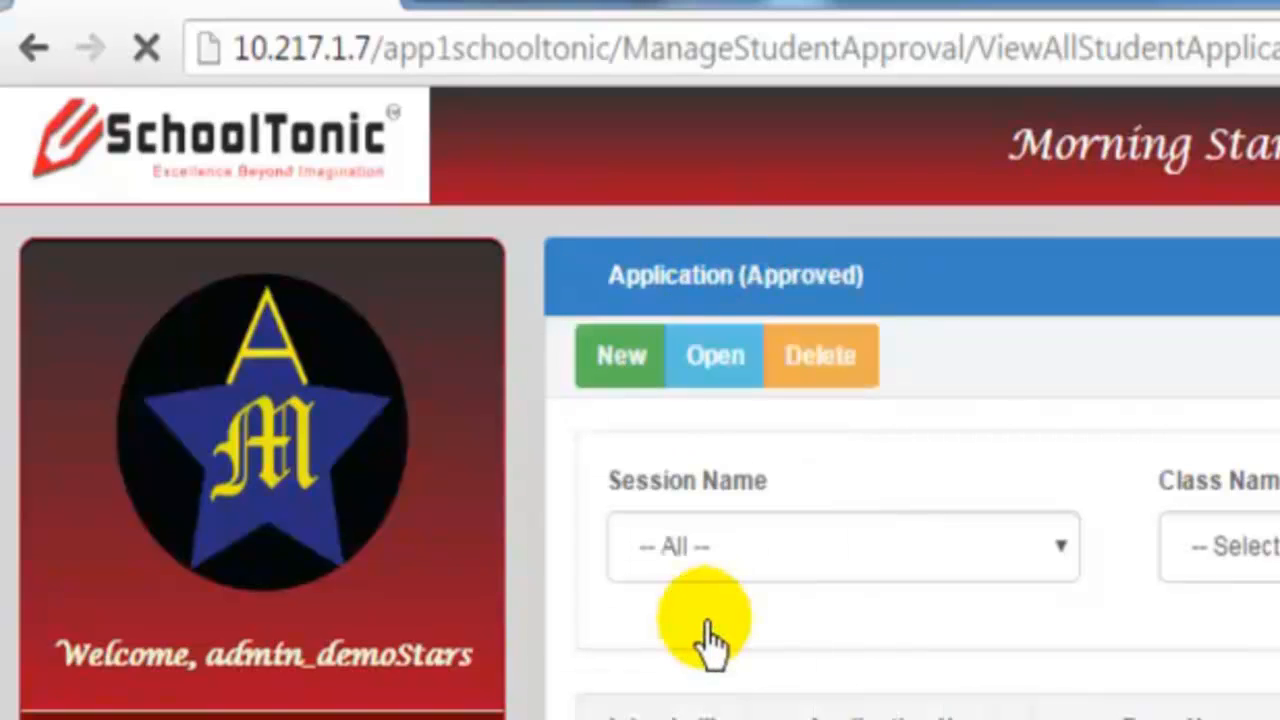
click(690, 278)
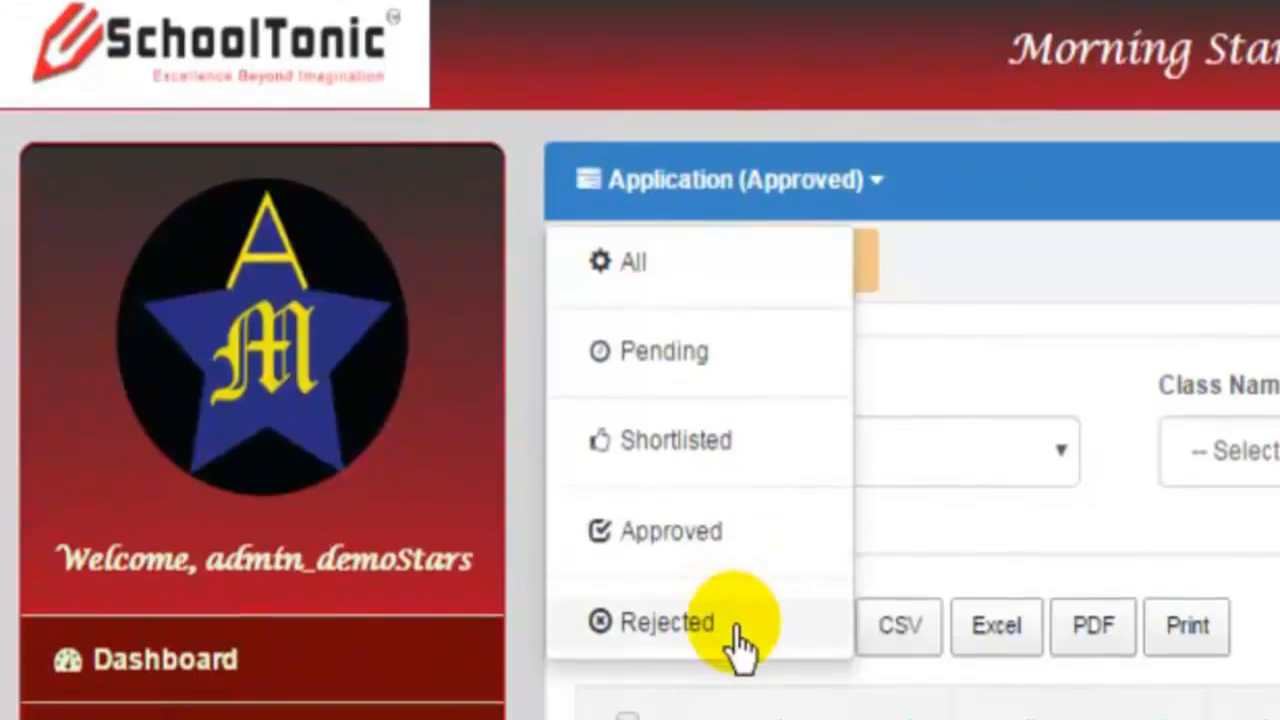
click(730, 665)
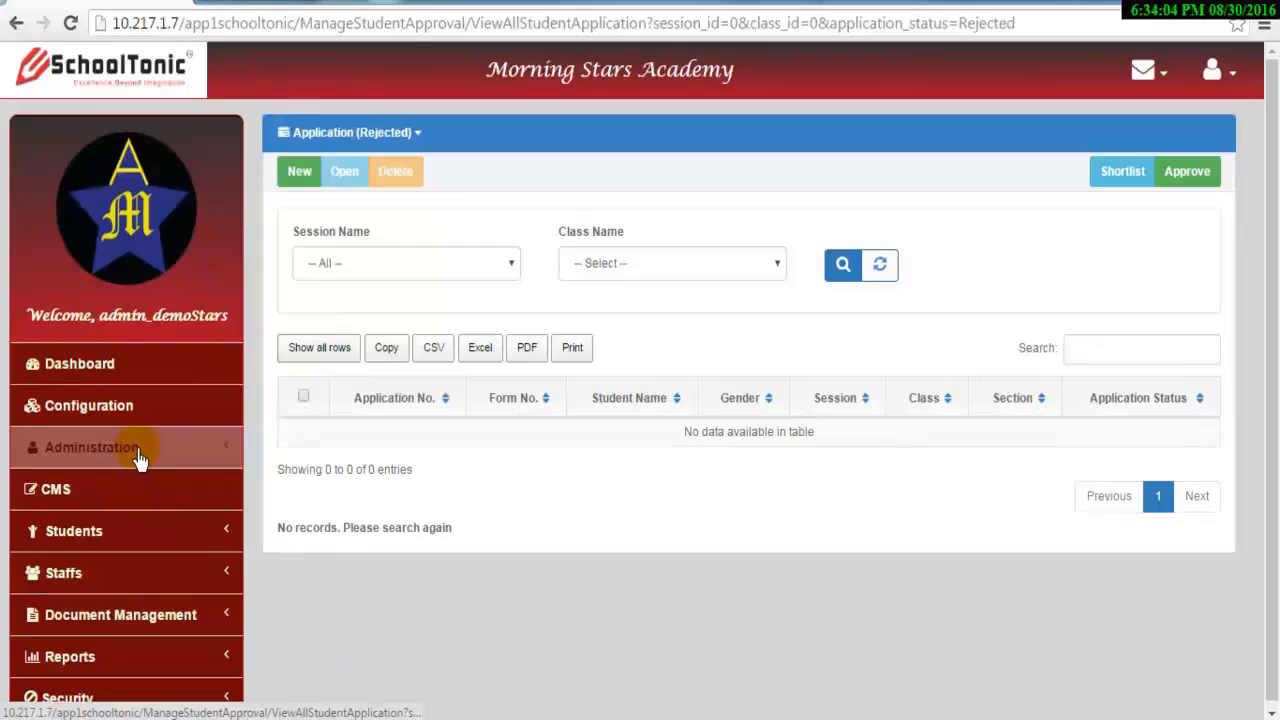
Open the Online Admission Link page under Administration and view the online application form
click(140, 459)
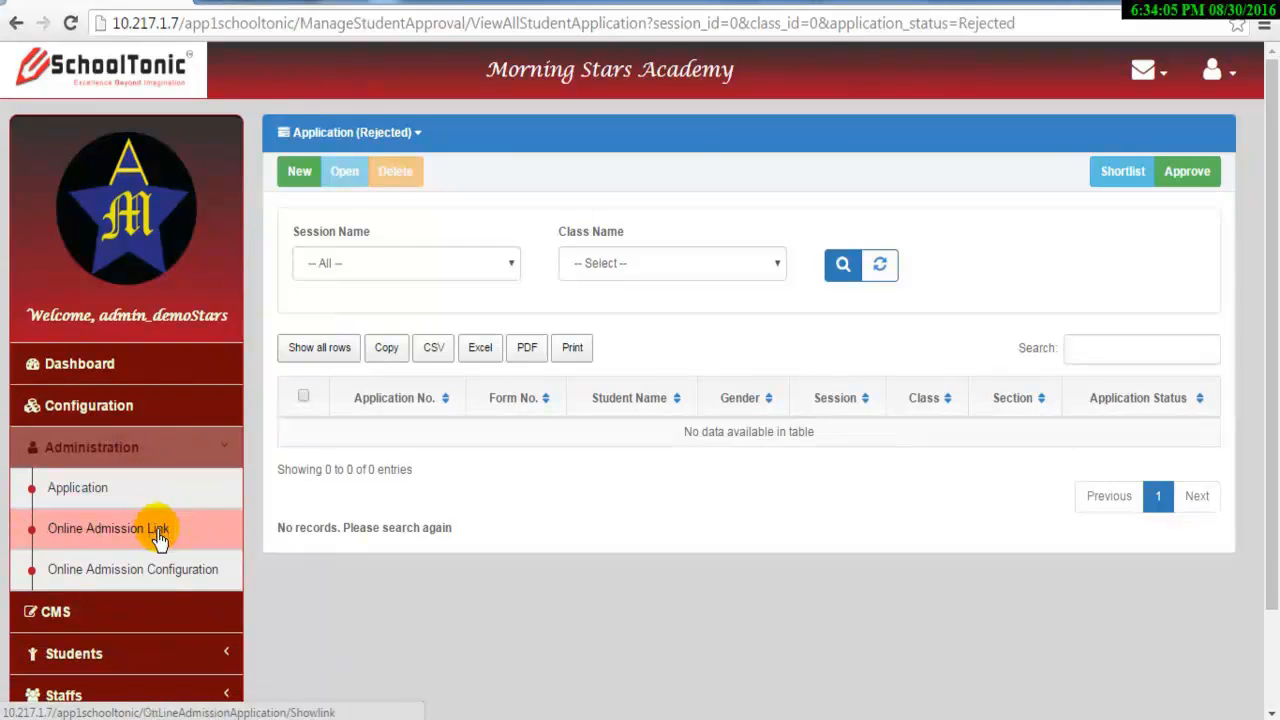
click(158, 532)
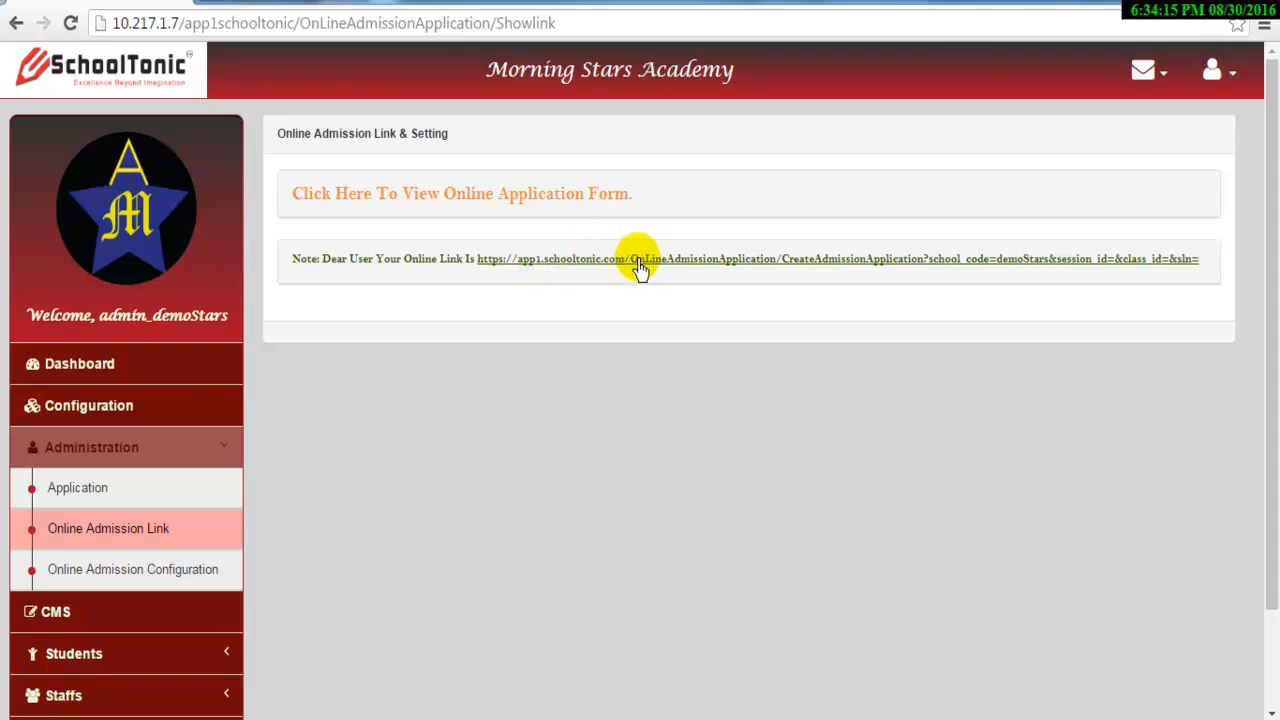
click(508, 202)
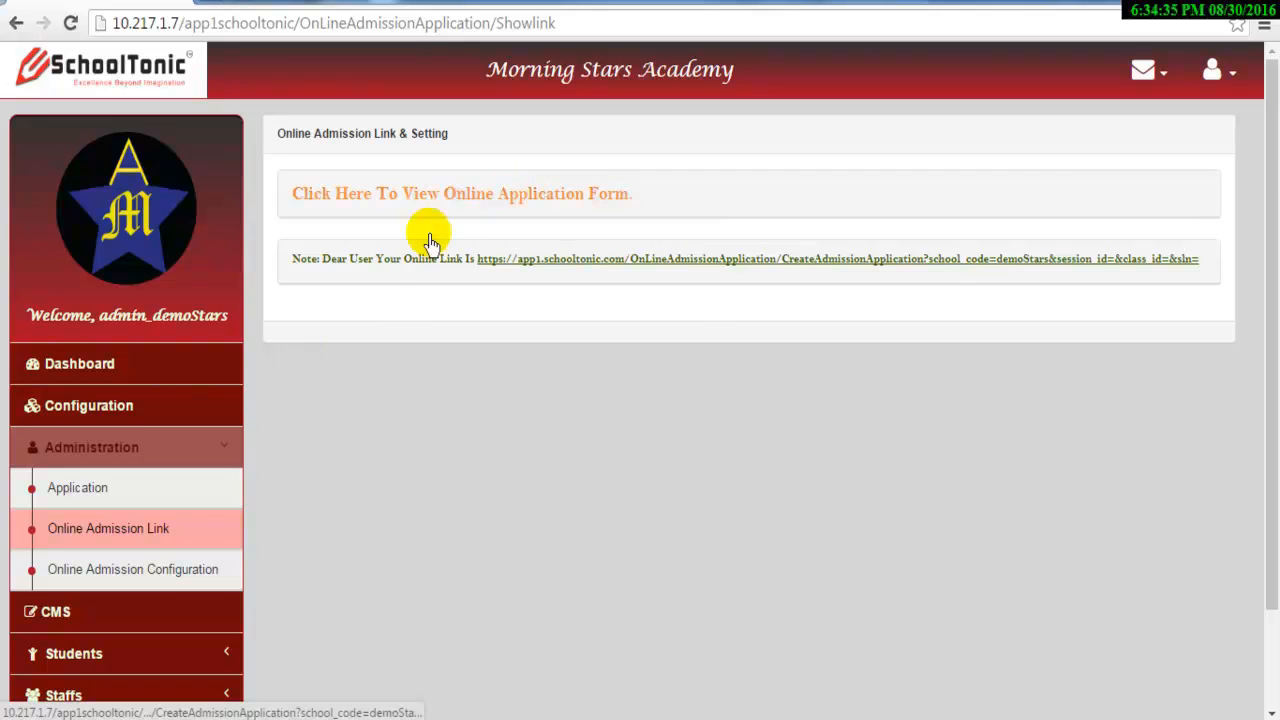
Start a new online admission configuration for SESSION 2016 and CLASS 1
click(162, 572)
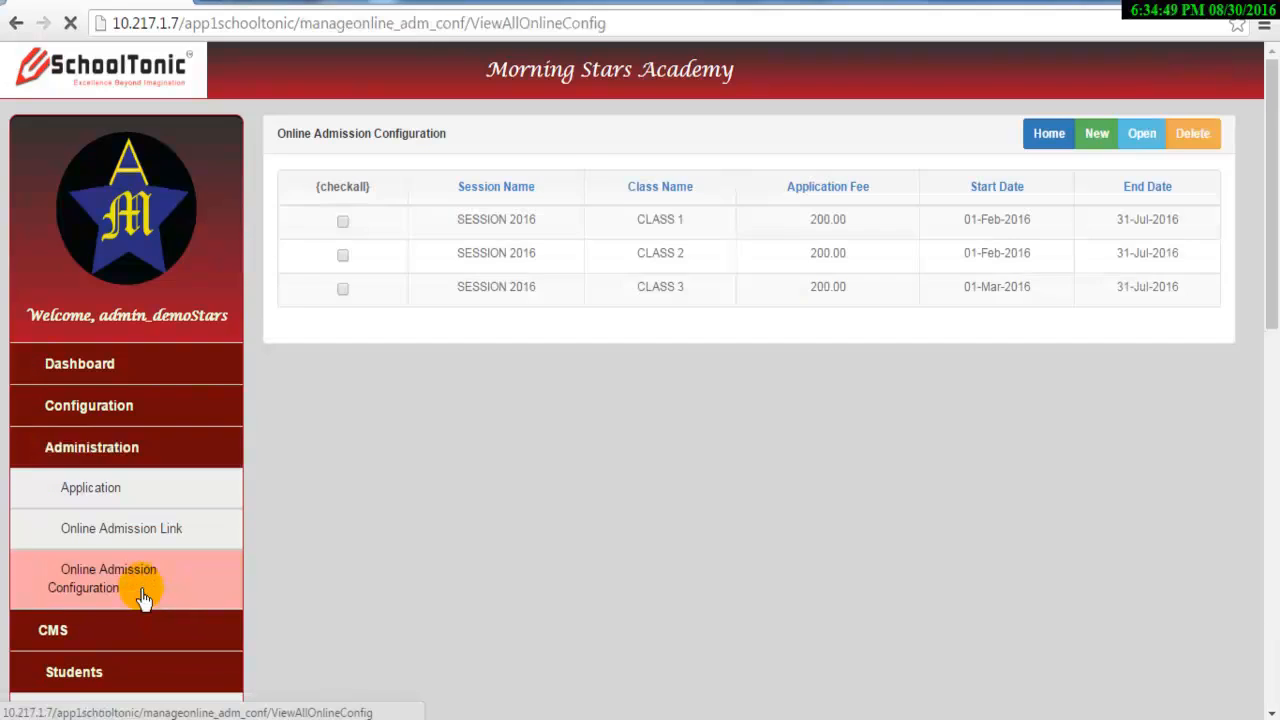
click(1099, 135)
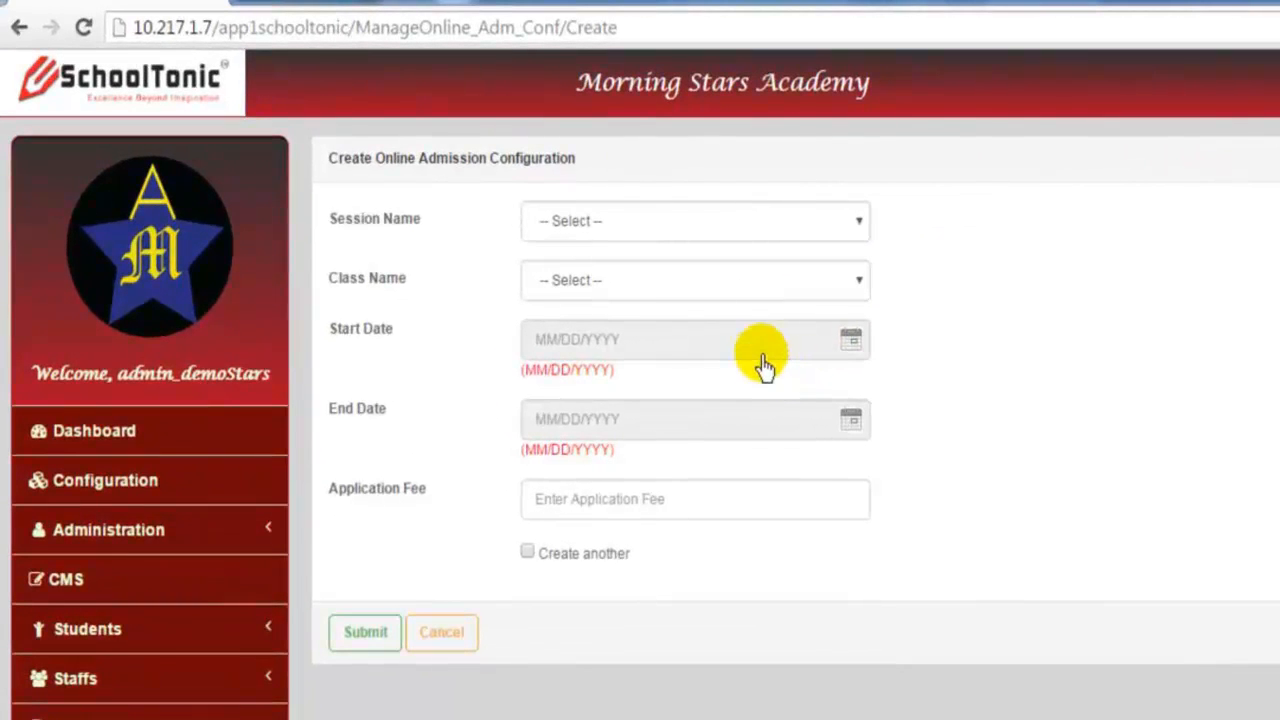
click(621, 220)
click(636, 270)
click(640, 281)
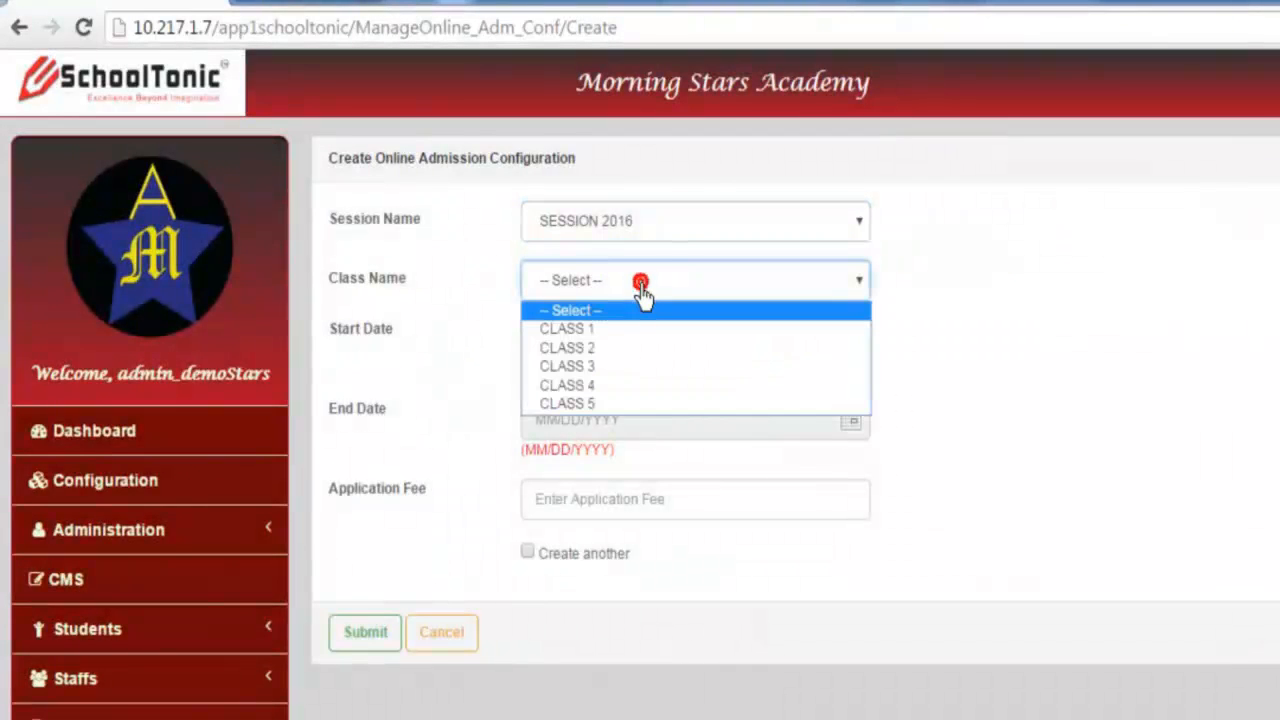
click(645, 330)
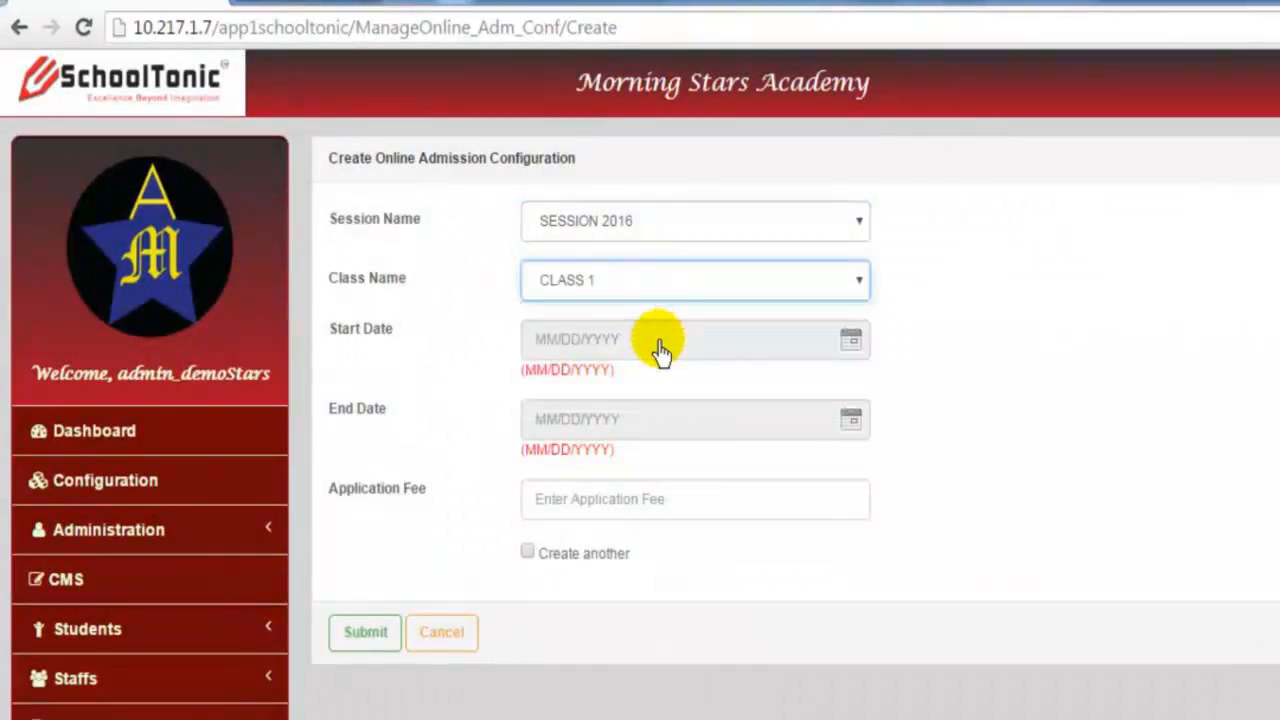
Set the online admission start date to 08/01/2016 and the end date to 08/17/2016
click(660, 350)
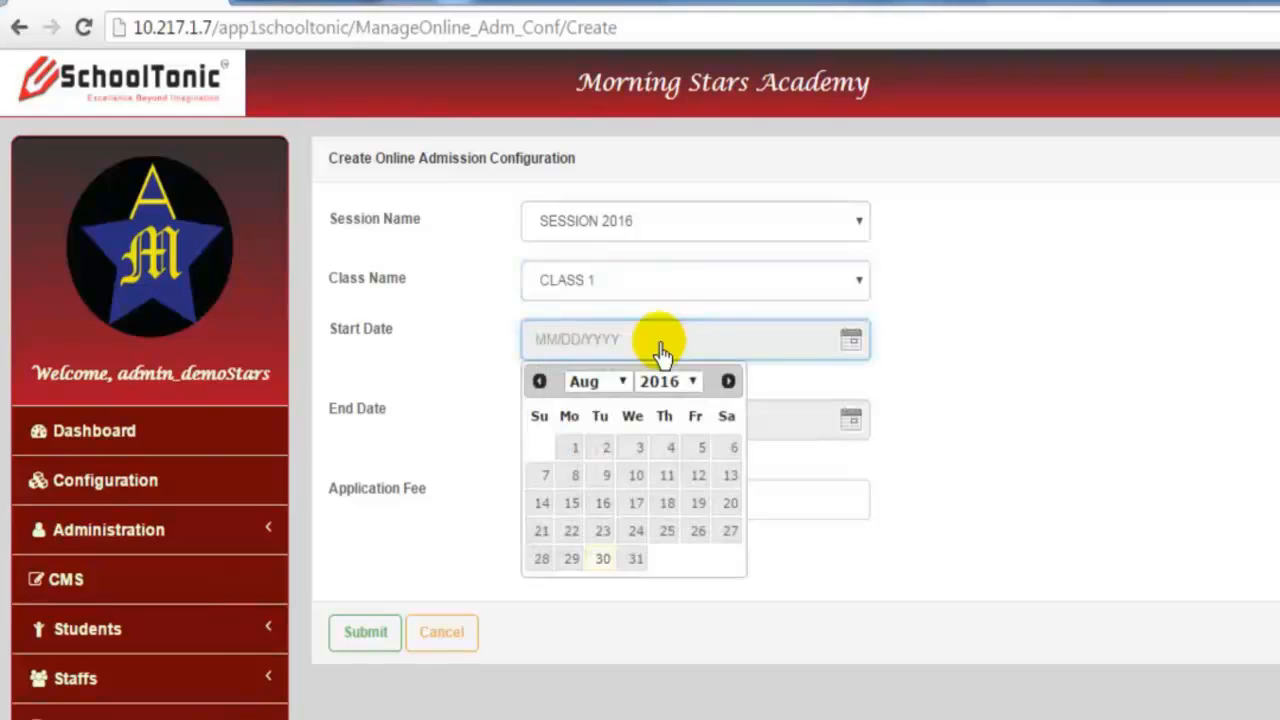
click(575, 465)
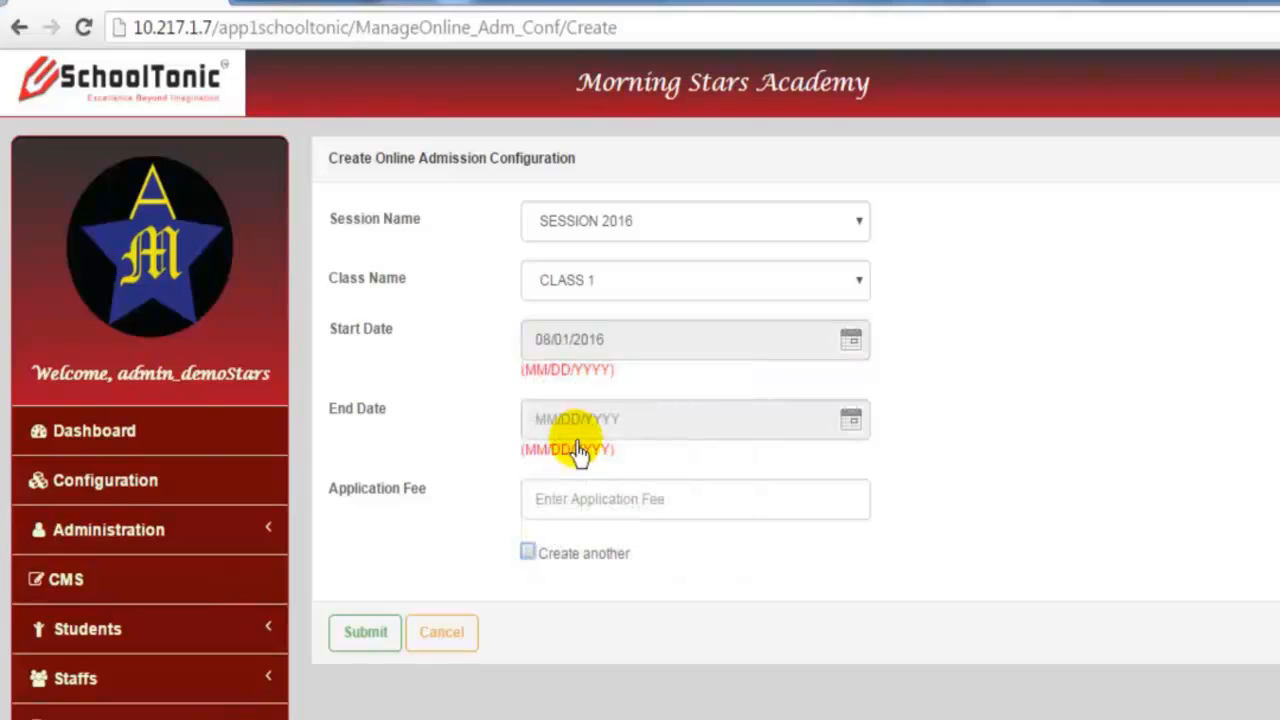
click(649, 421)
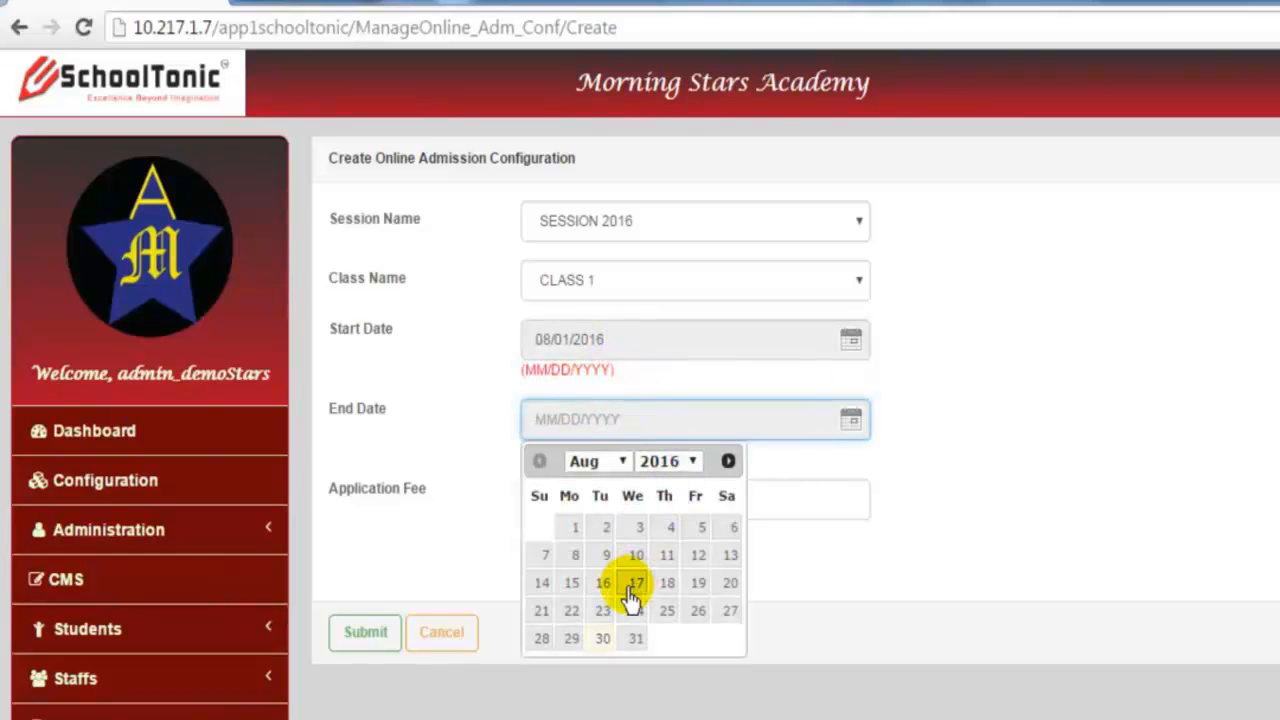
click(635, 590)
click(598, 504)
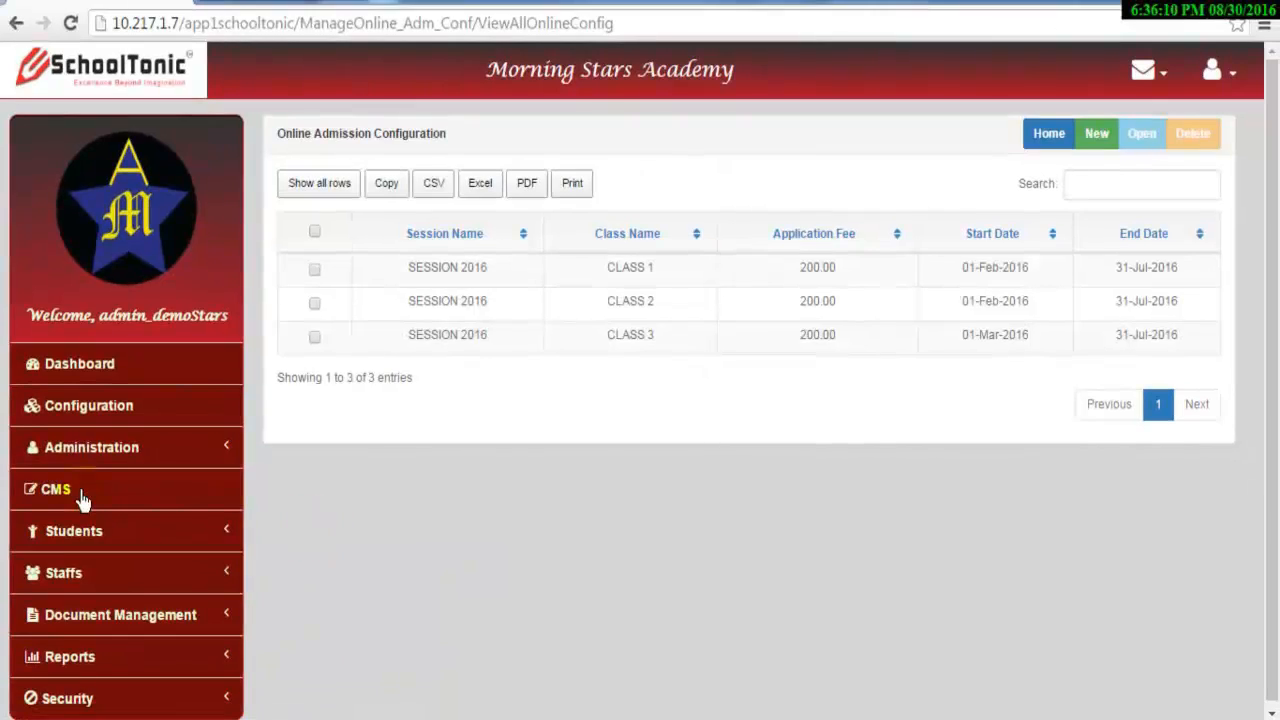
View the CMS Page Master list and the Employee Information list of the Staffs module
click(145, 500)
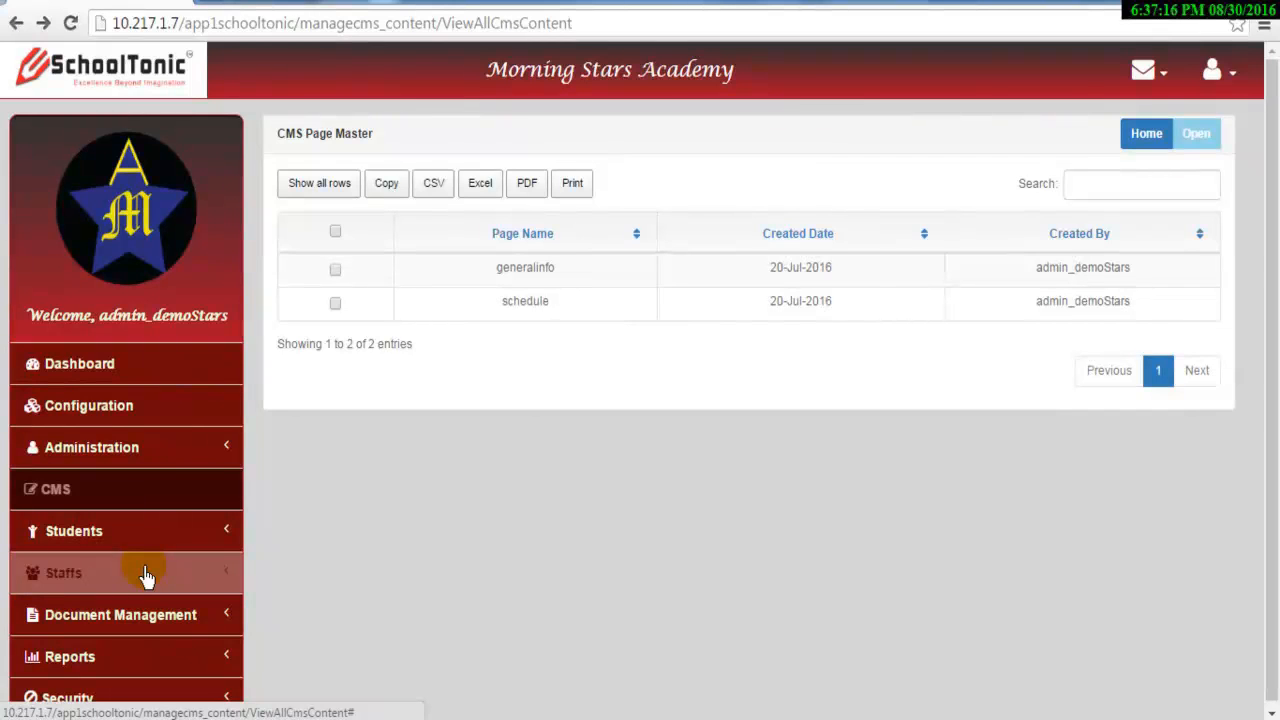
click(145, 575)
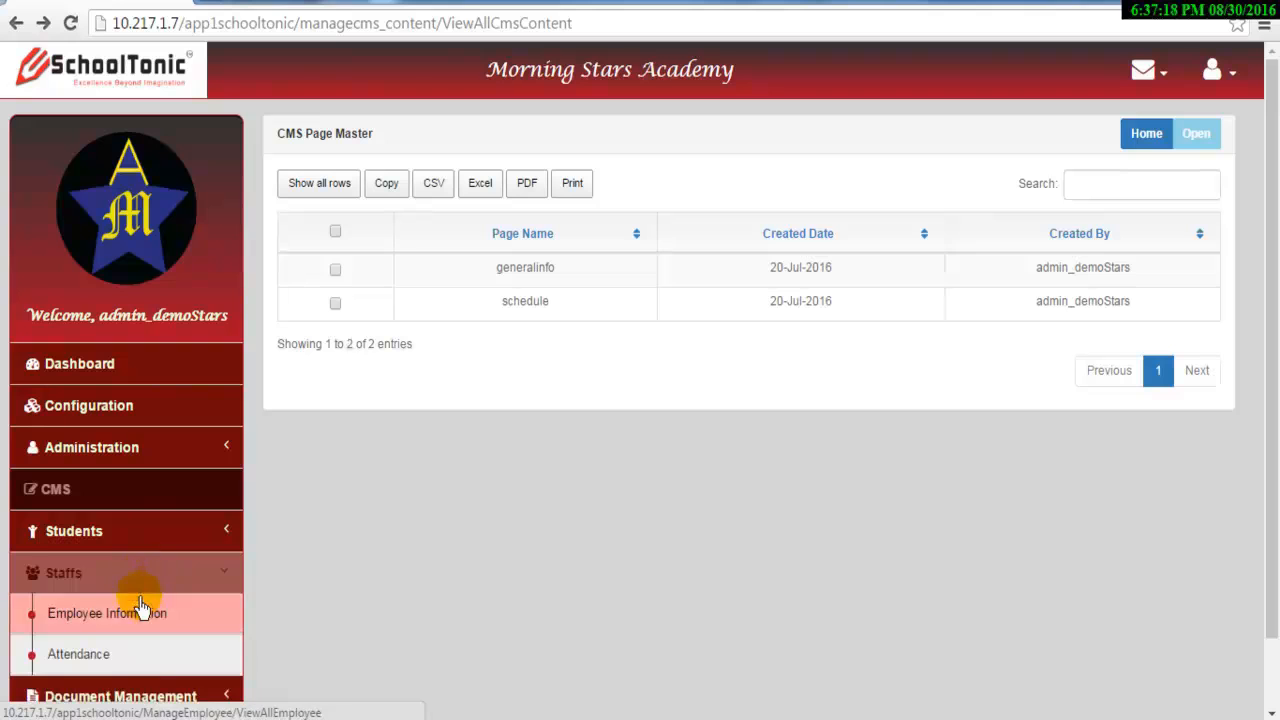
click(128, 598)
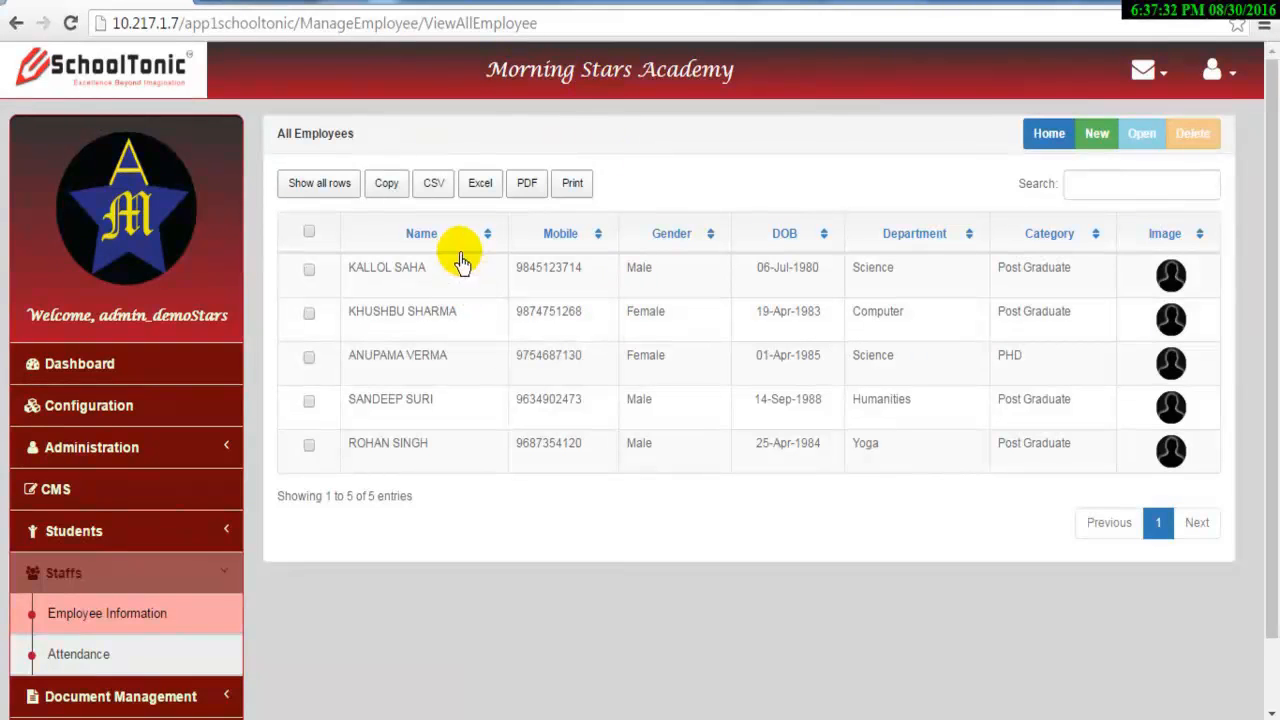
Open the first listed employee's record for editing, review the personal details and submit the form
click(309, 272)
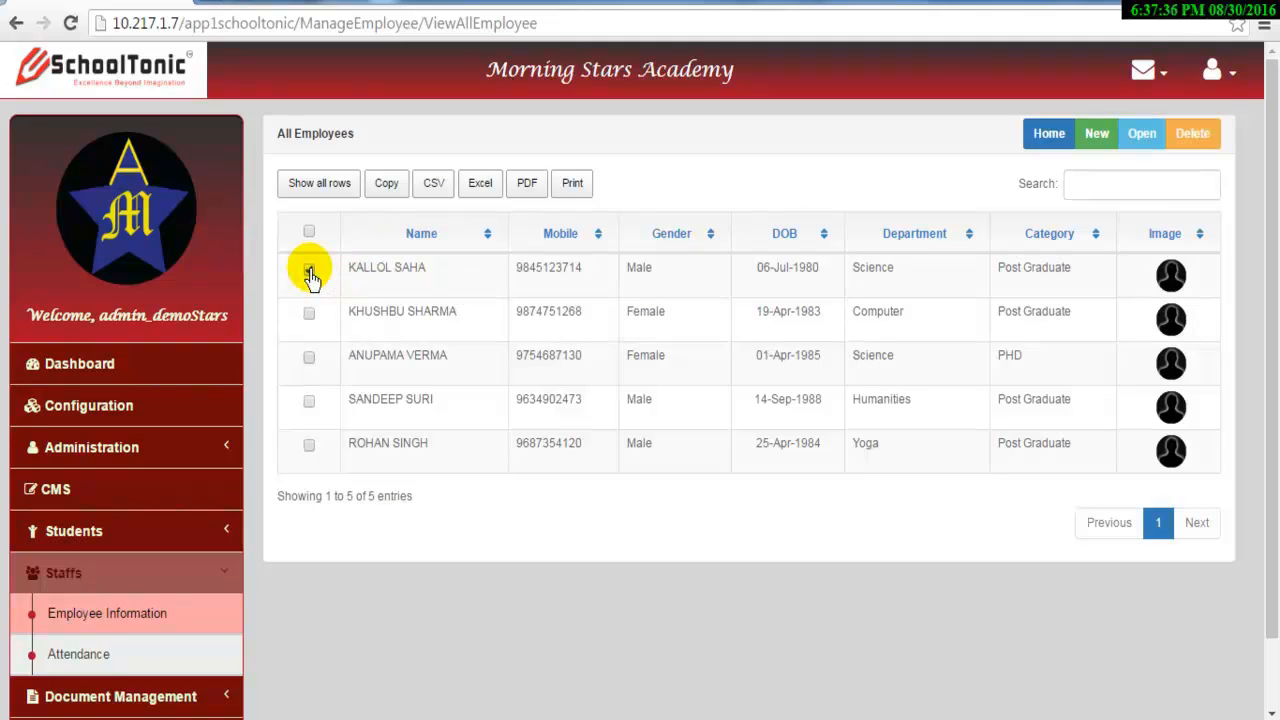
click(1137, 136)
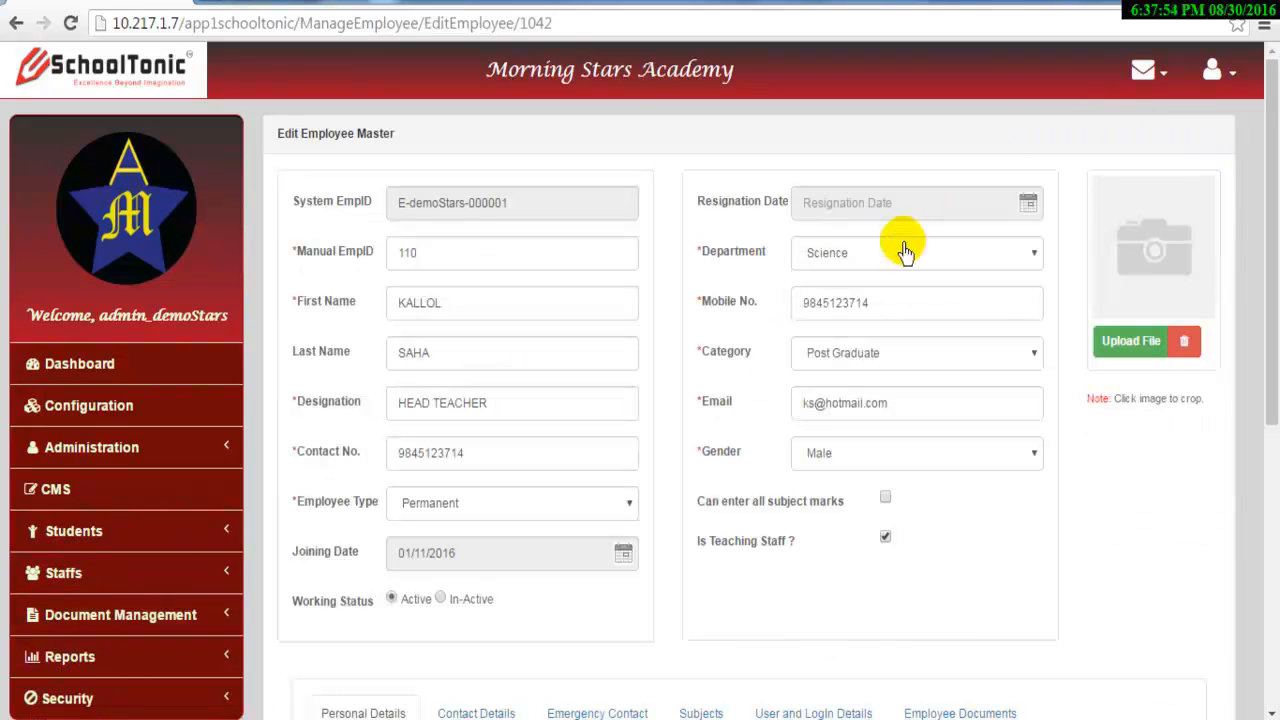
scroll(688, 405, down, 4)
scroll(688, 418, down, 2)
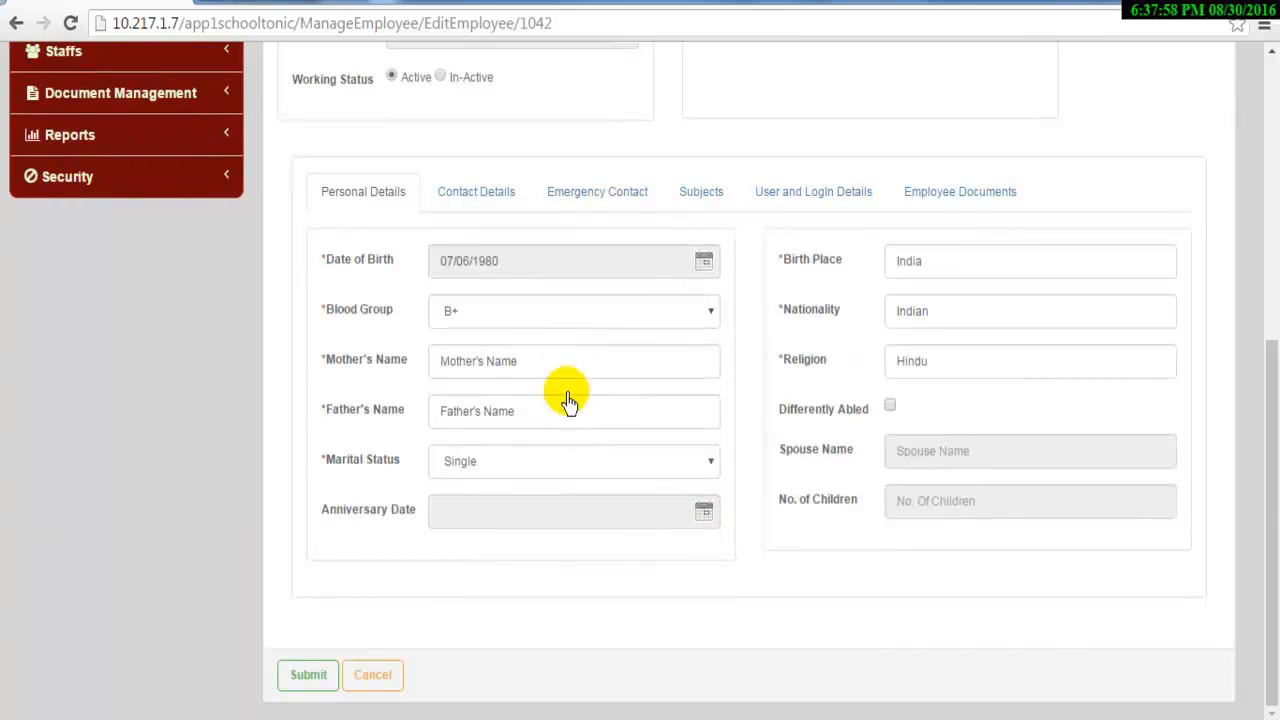
click(310, 680)
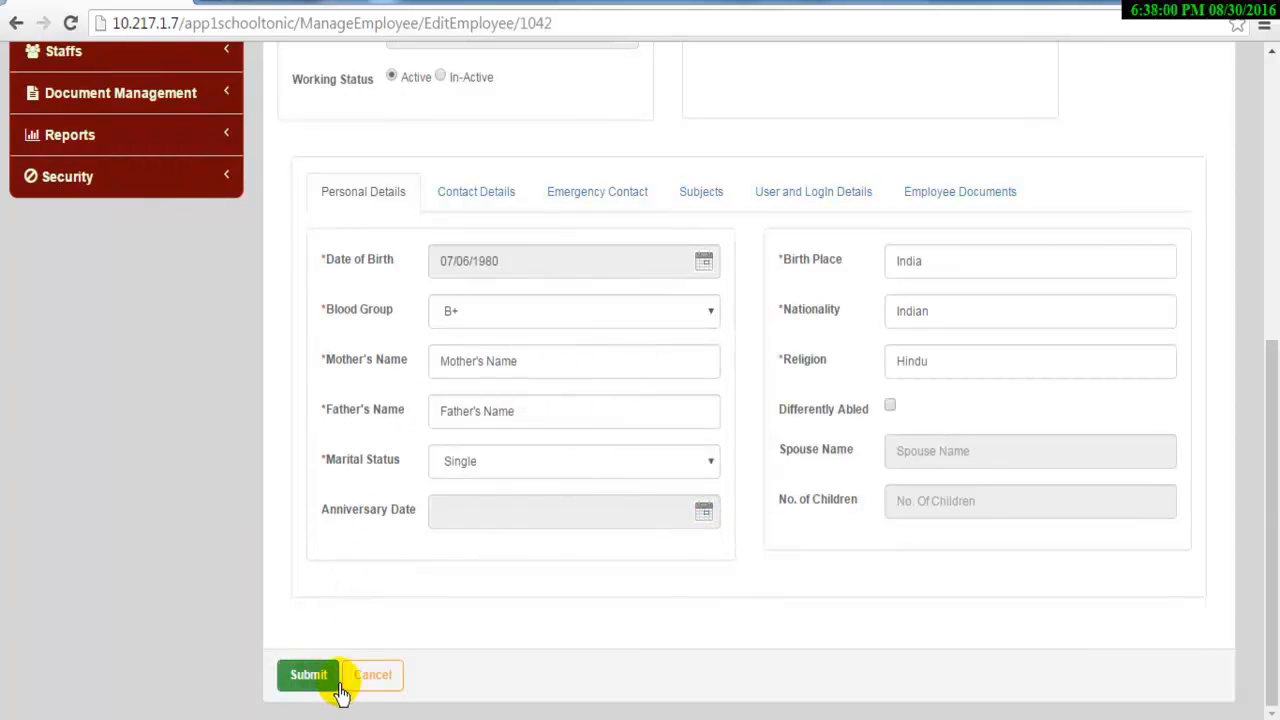
Leave the employee record without saving and review the blank form for adding a new employee
click(372, 680)
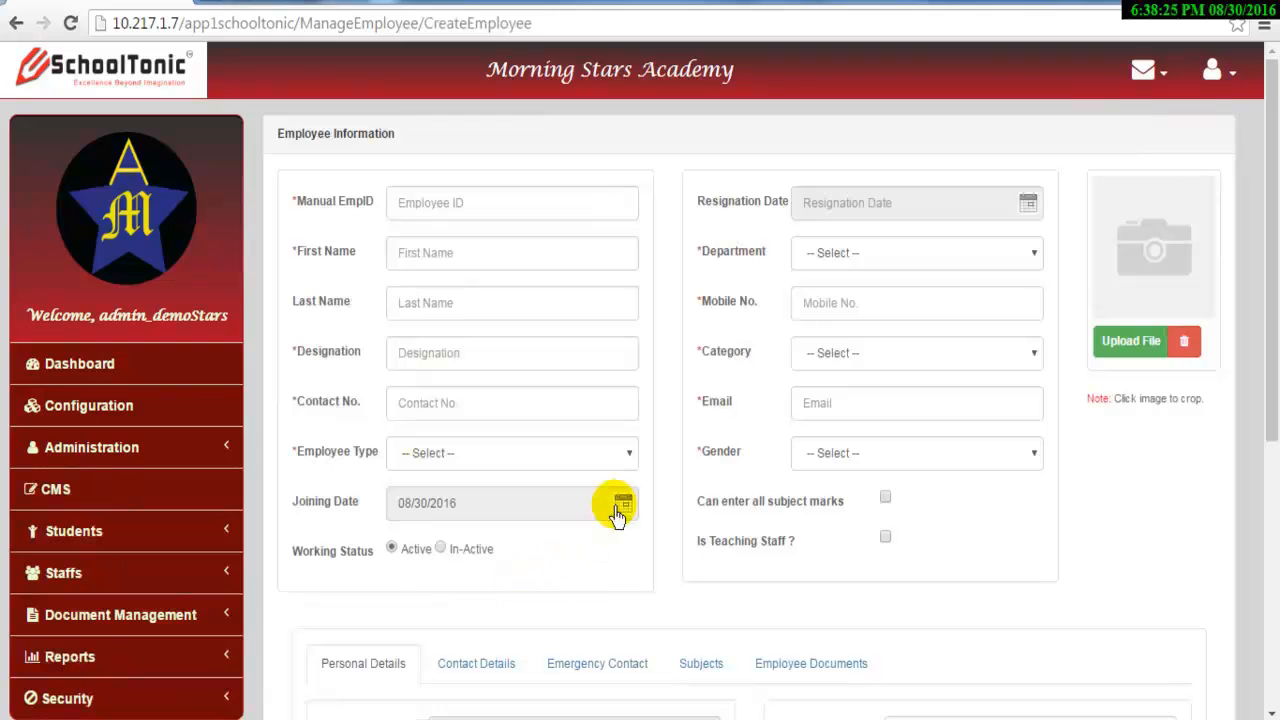
scroll(527, 620, down, 2)
scroll(398, 680, down, 3)
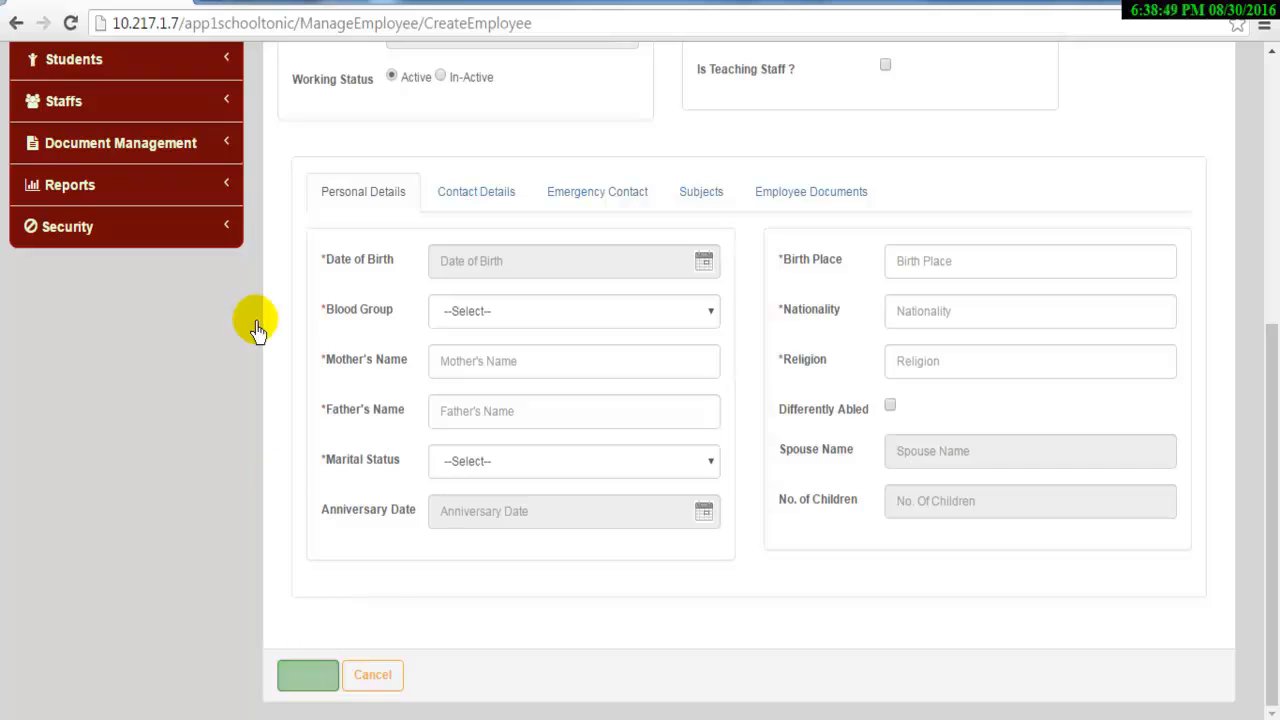
Open the staff Daily Attendance page and load the employee list for the First half schedule on 08/30/2016
click(120, 103)
click(114, 188)
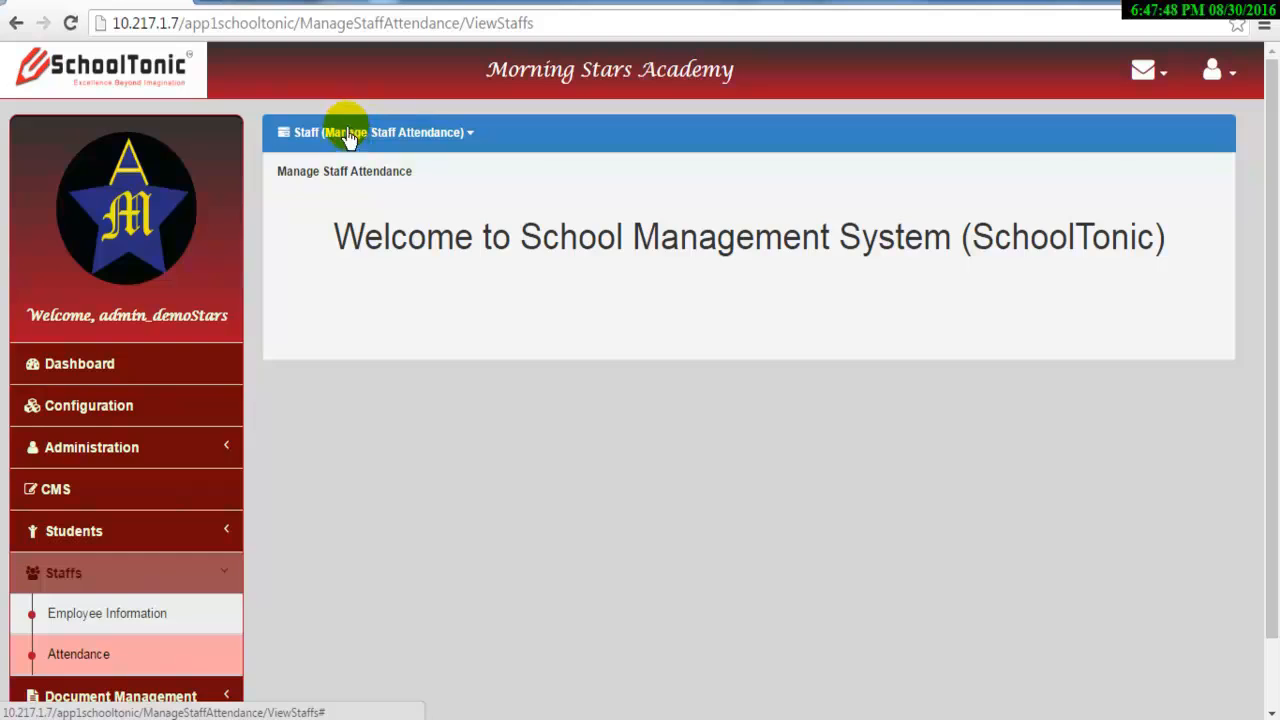
click(349, 139)
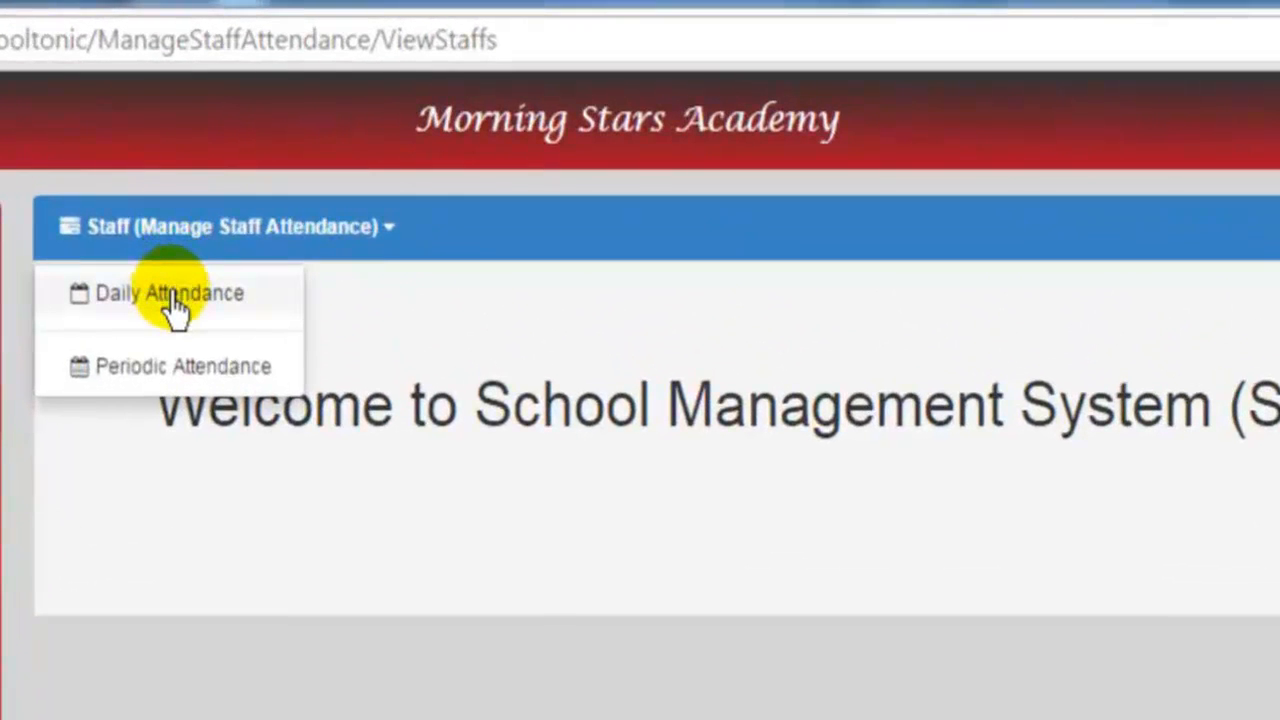
click(172, 300)
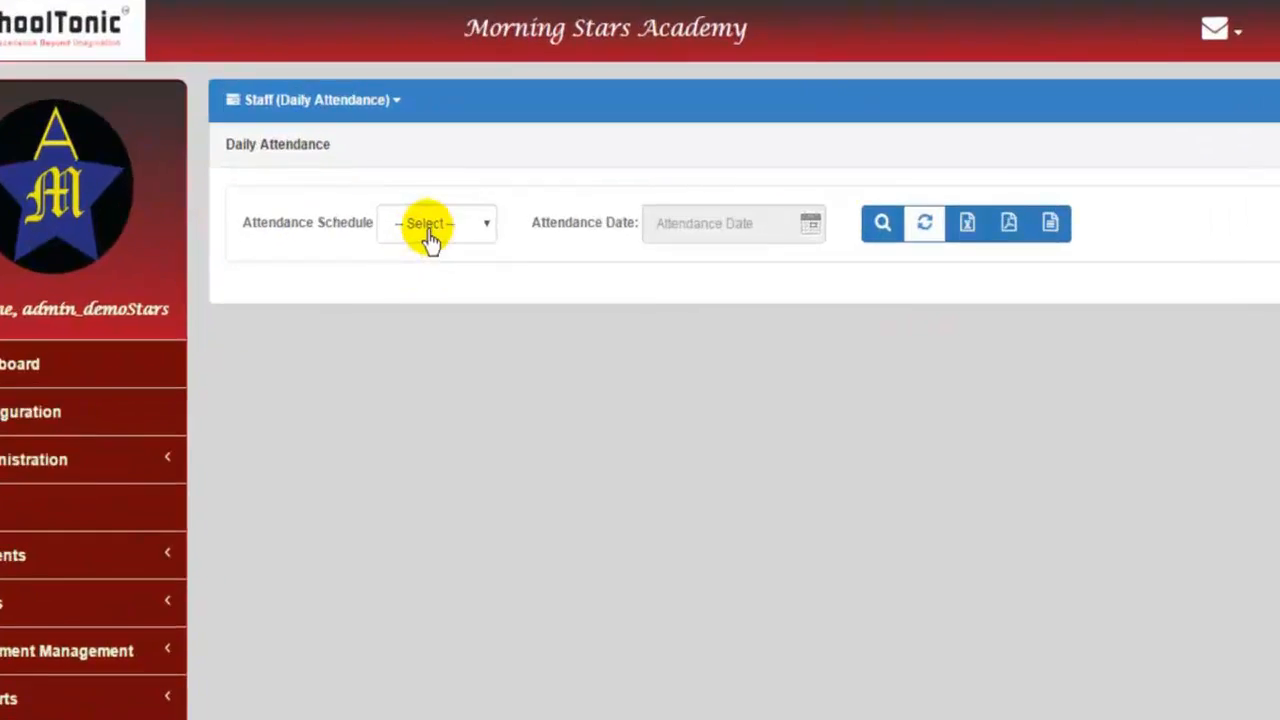
click(459, 243)
click(338, 232)
click(823, 162)
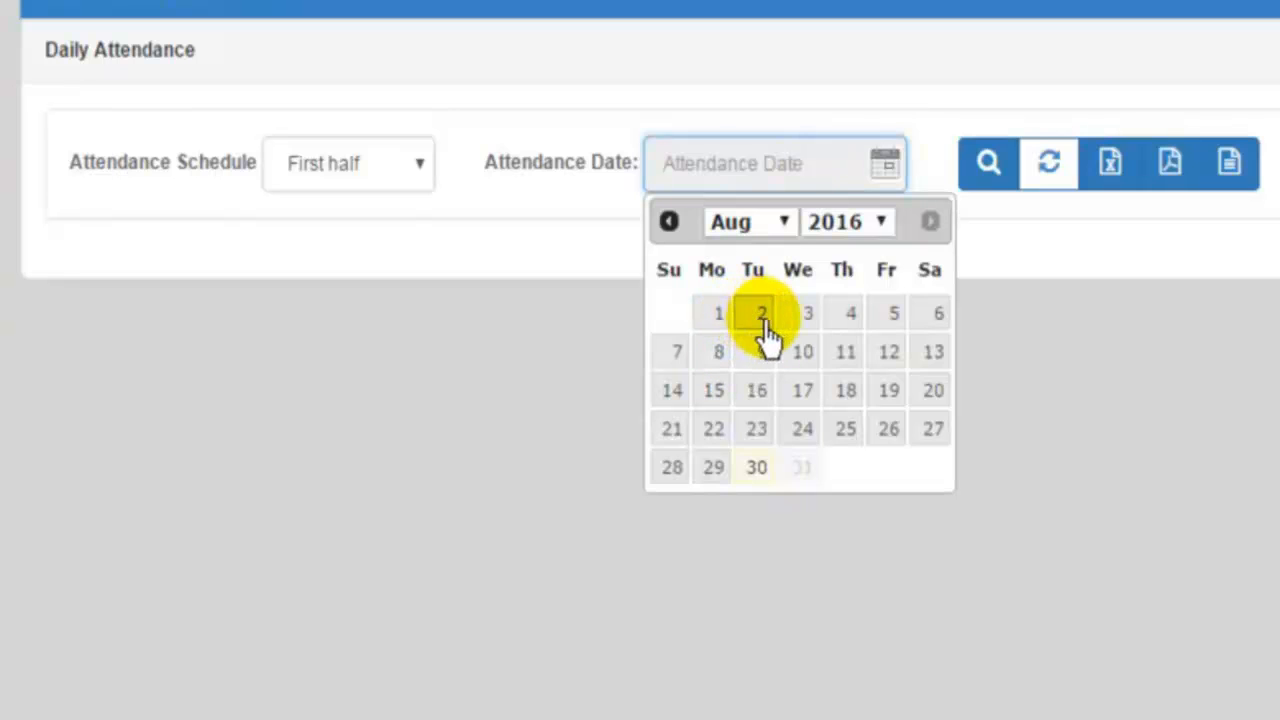
click(760, 467)
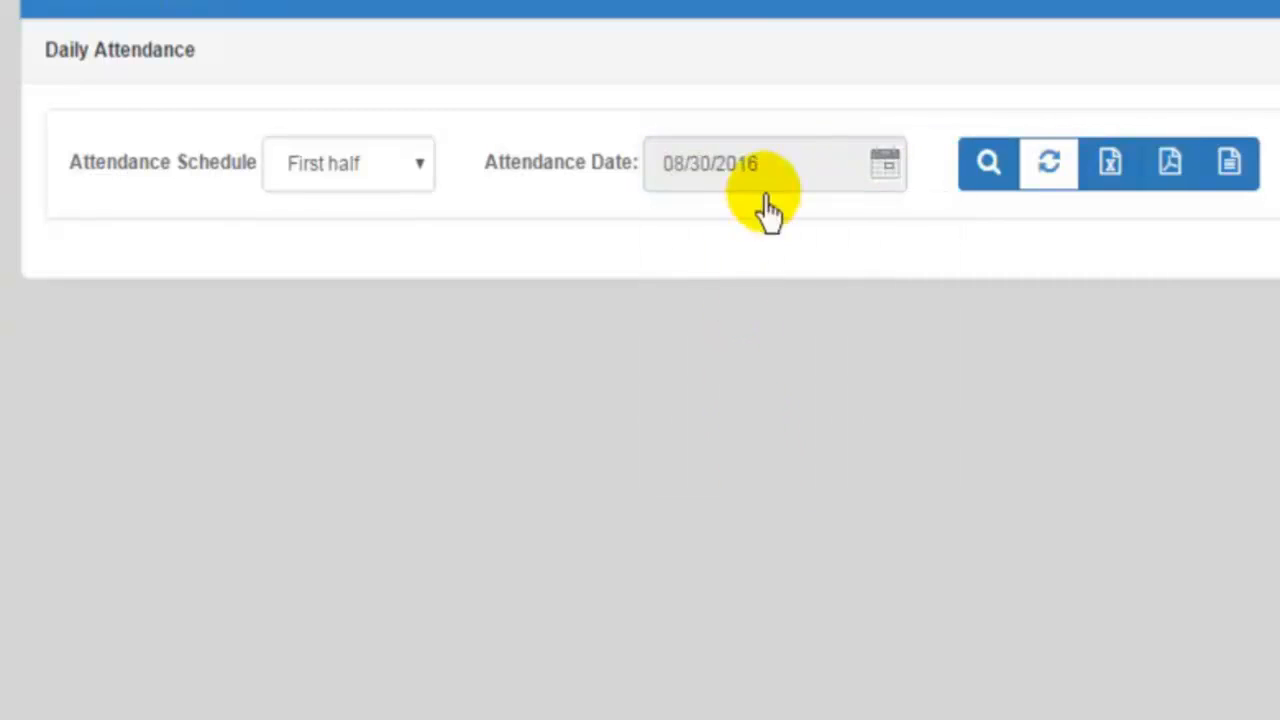
click(986, 180)
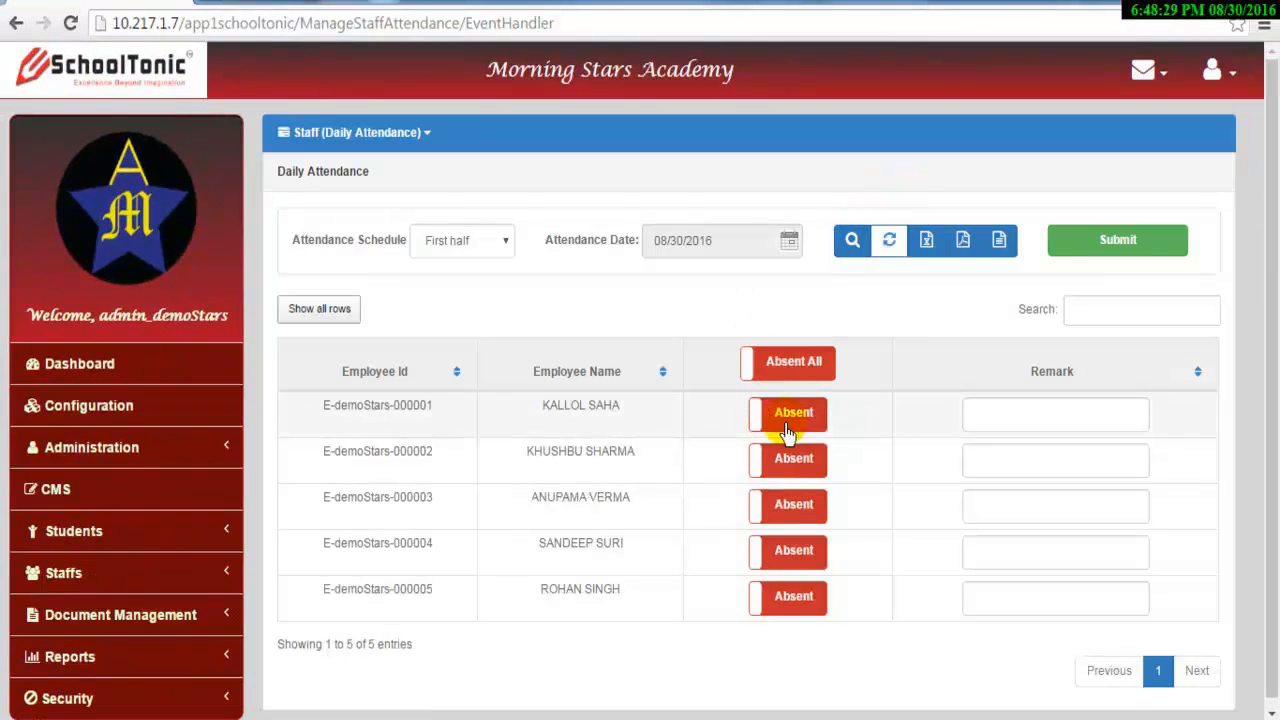
Mark all five employees present one by one and set the second and third employees back to absent
click(795, 424)
click(790, 464)
click(790, 508)
click(795, 555)
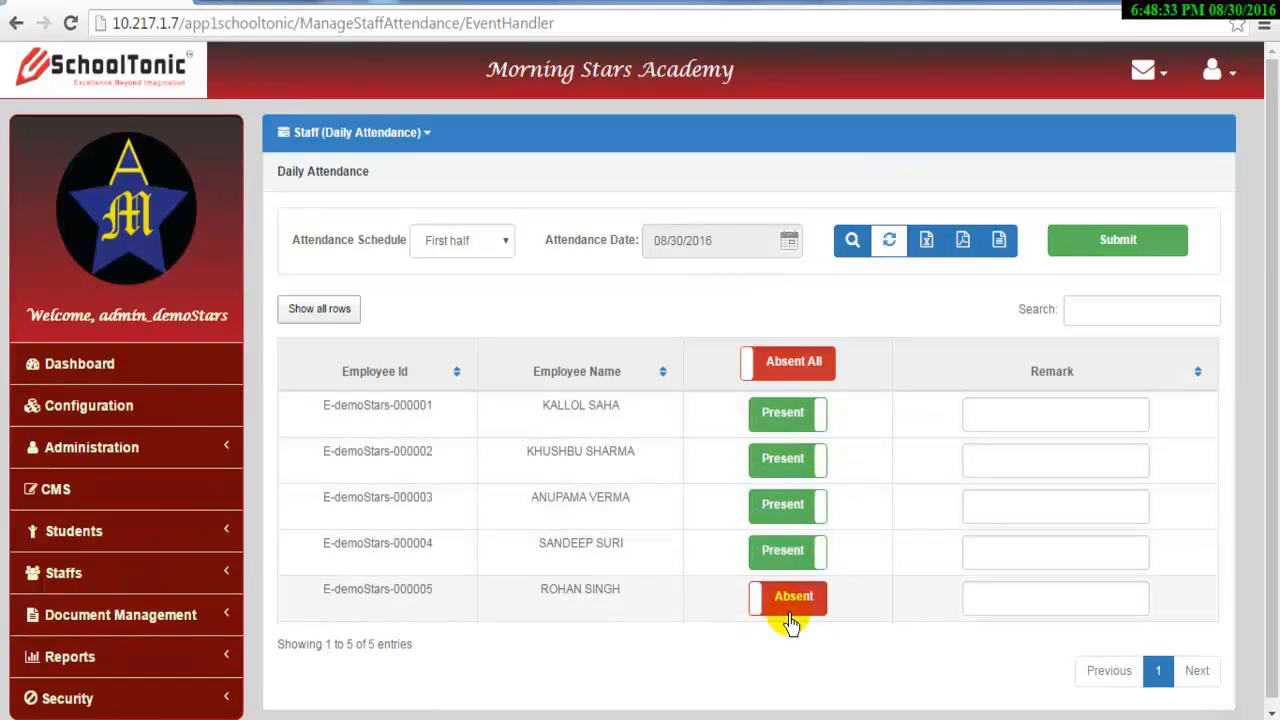
click(790, 598)
click(787, 470)
click(792, 512)
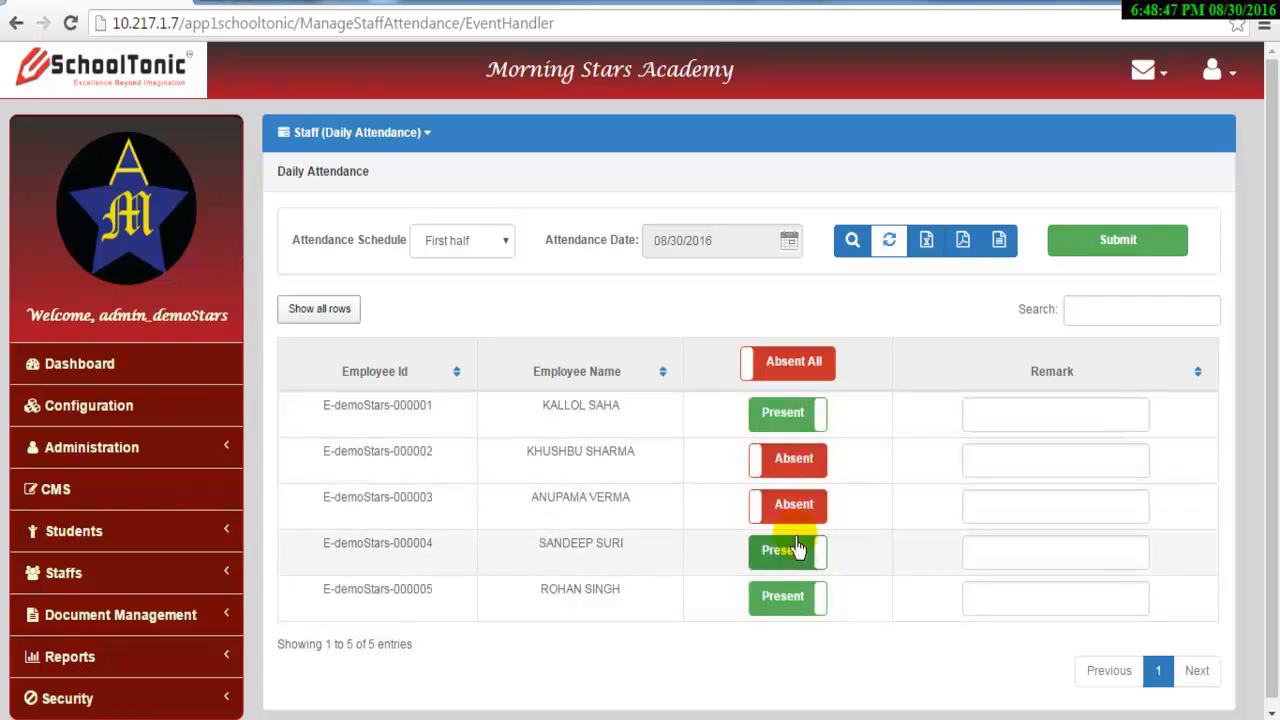
Mark all employees present at once and submit the First half daily attendance
click(786, 369)
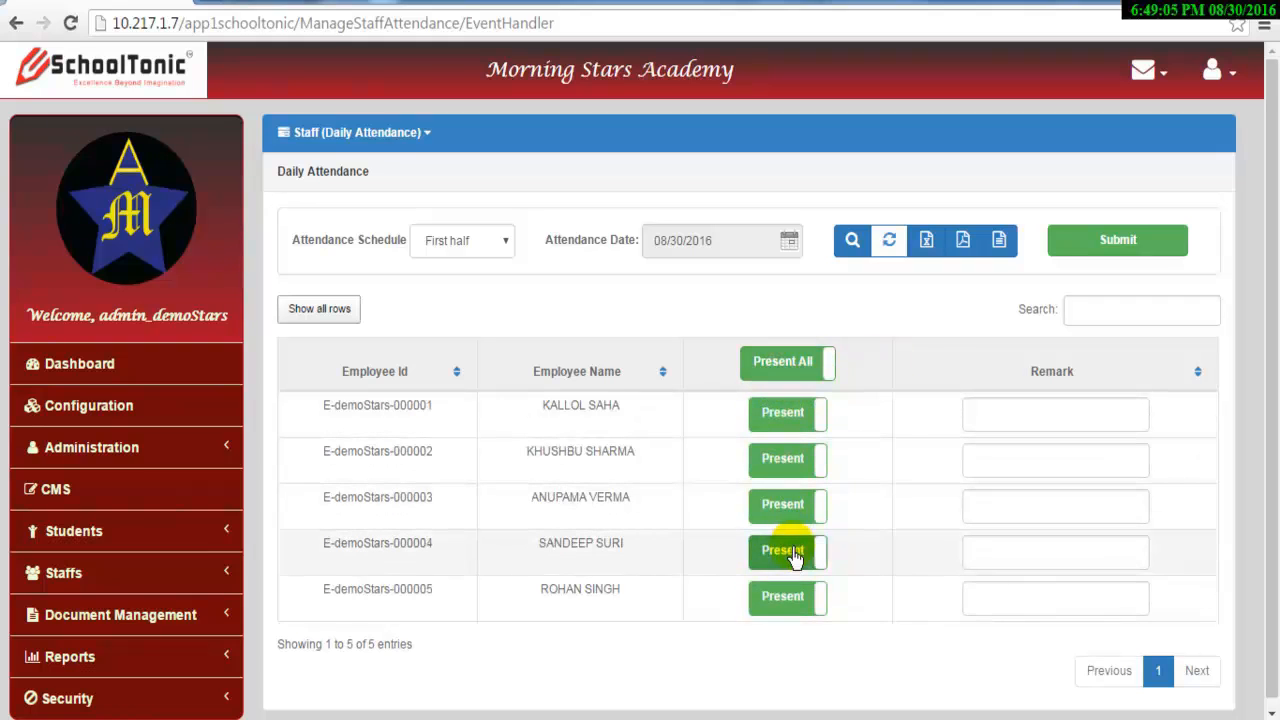
click(1107, 244)
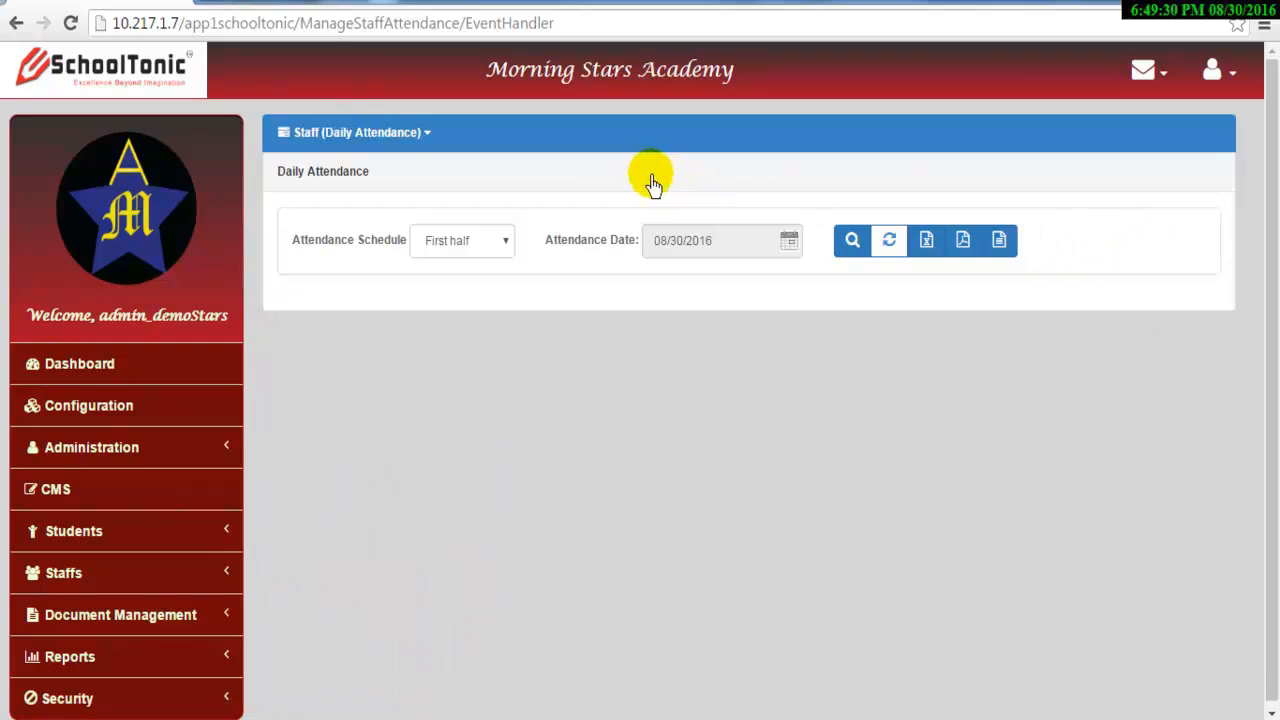
Open the staff Periodic Attendance page and load the First half sheet from 08/08/2016 to 08/30/2016
click(378, 140)
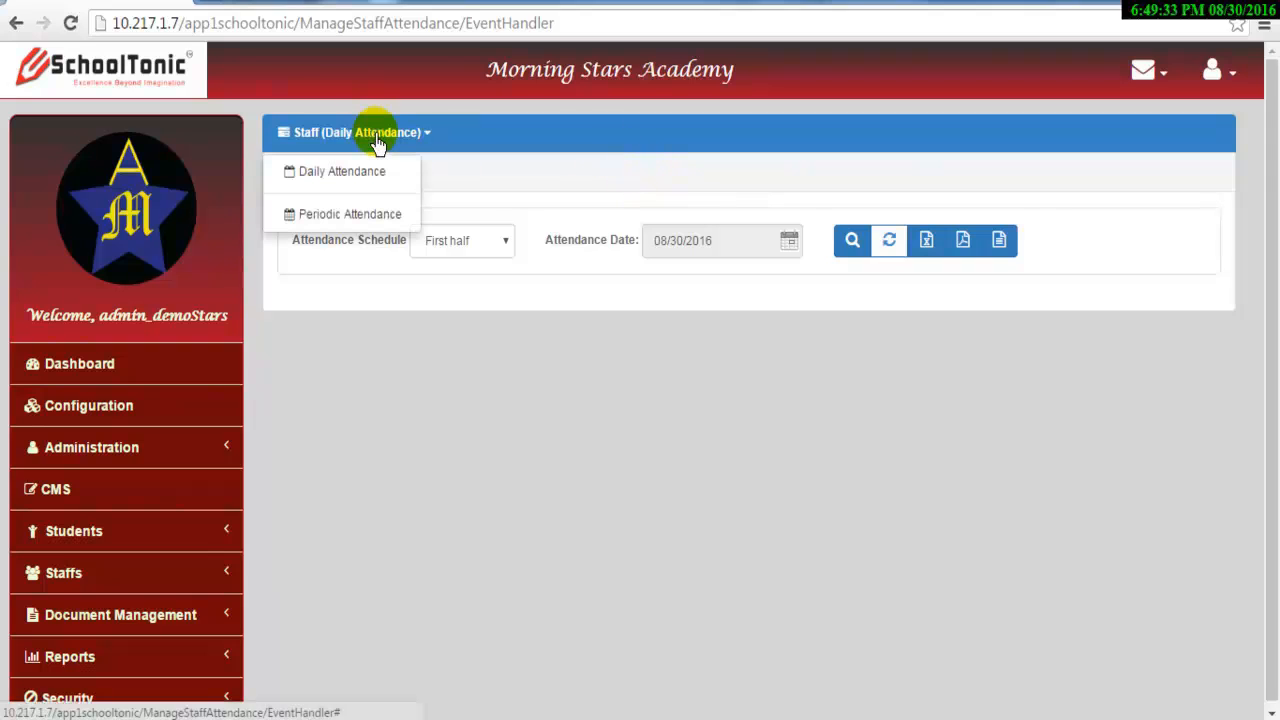
click(354, 216)
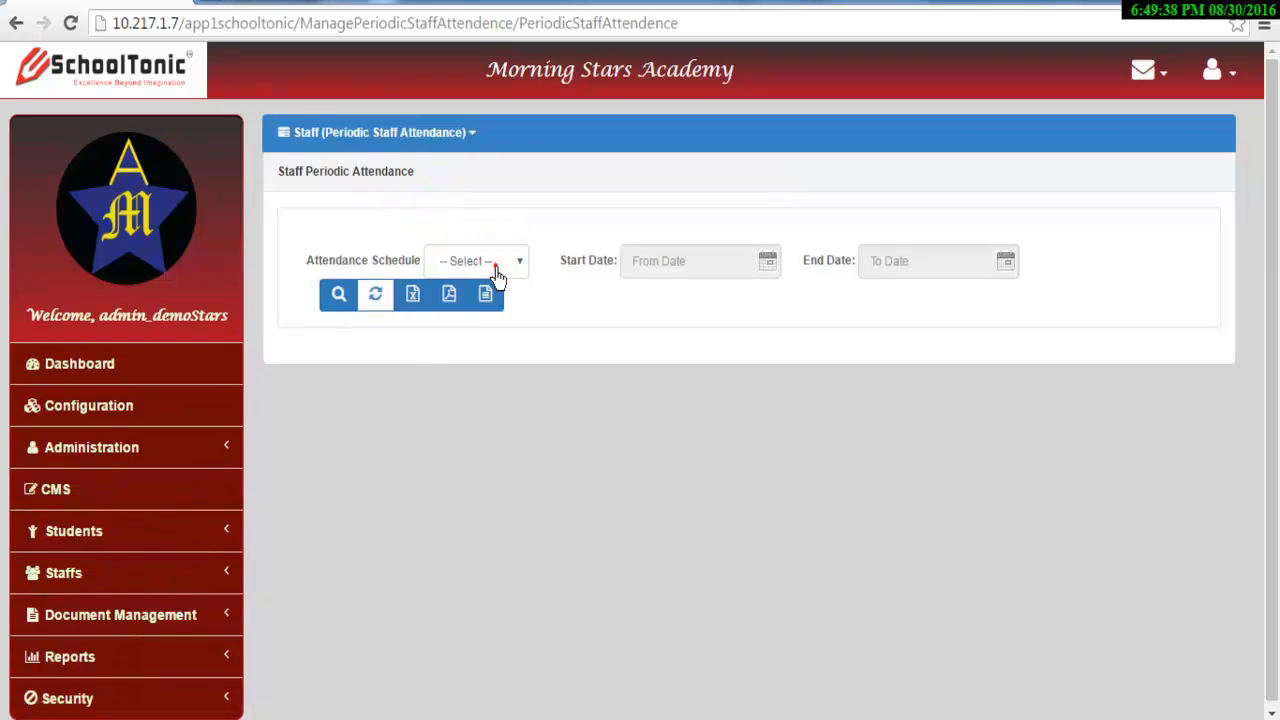
click(497, 272)
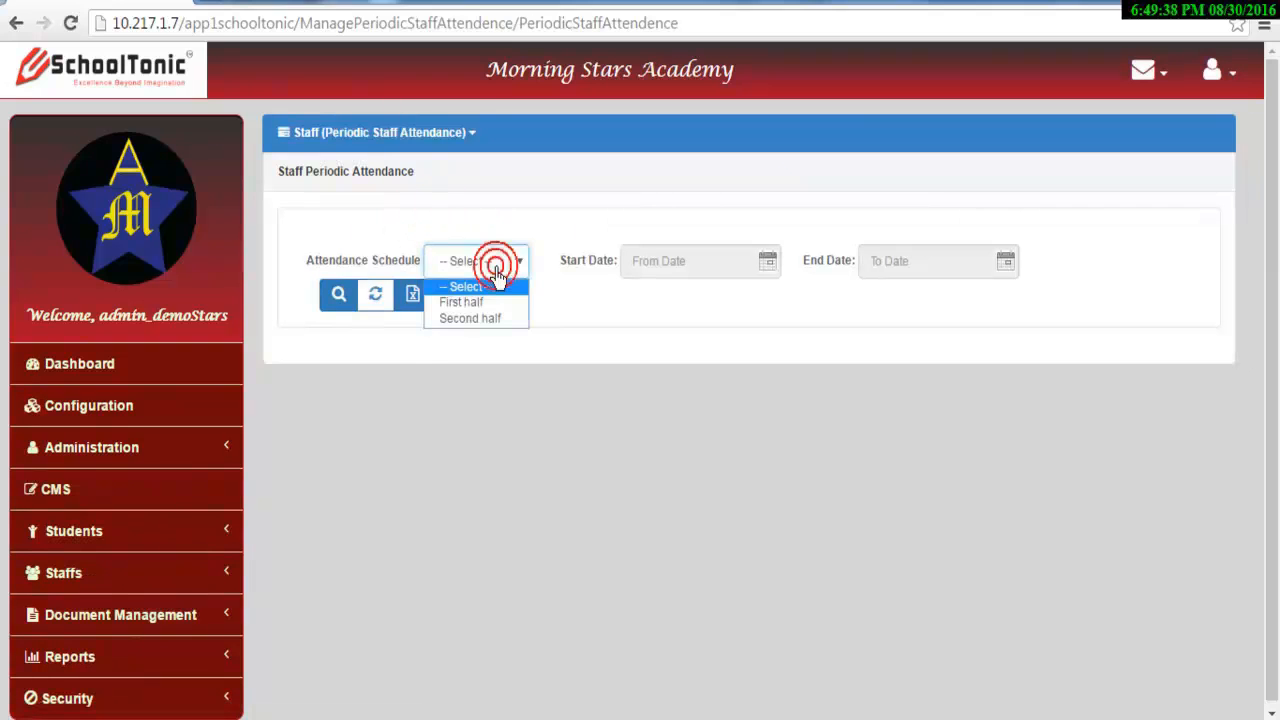
click(491, 308)
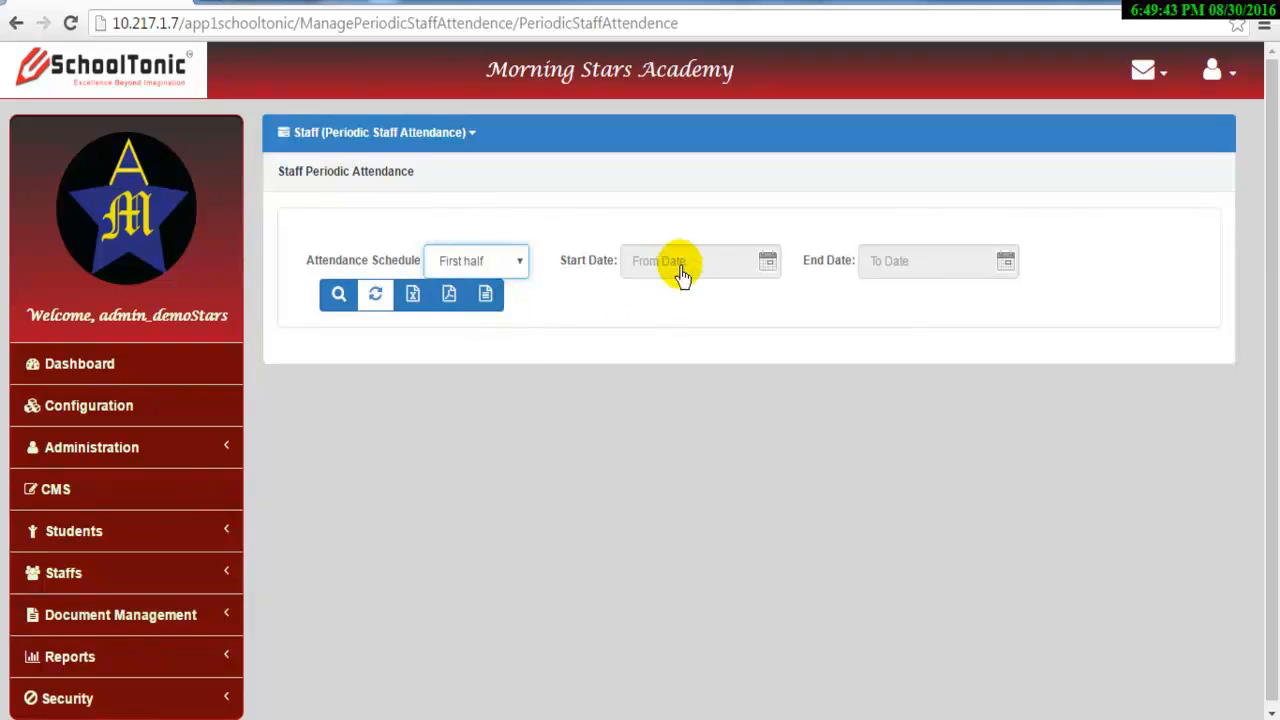
click(681, 270)
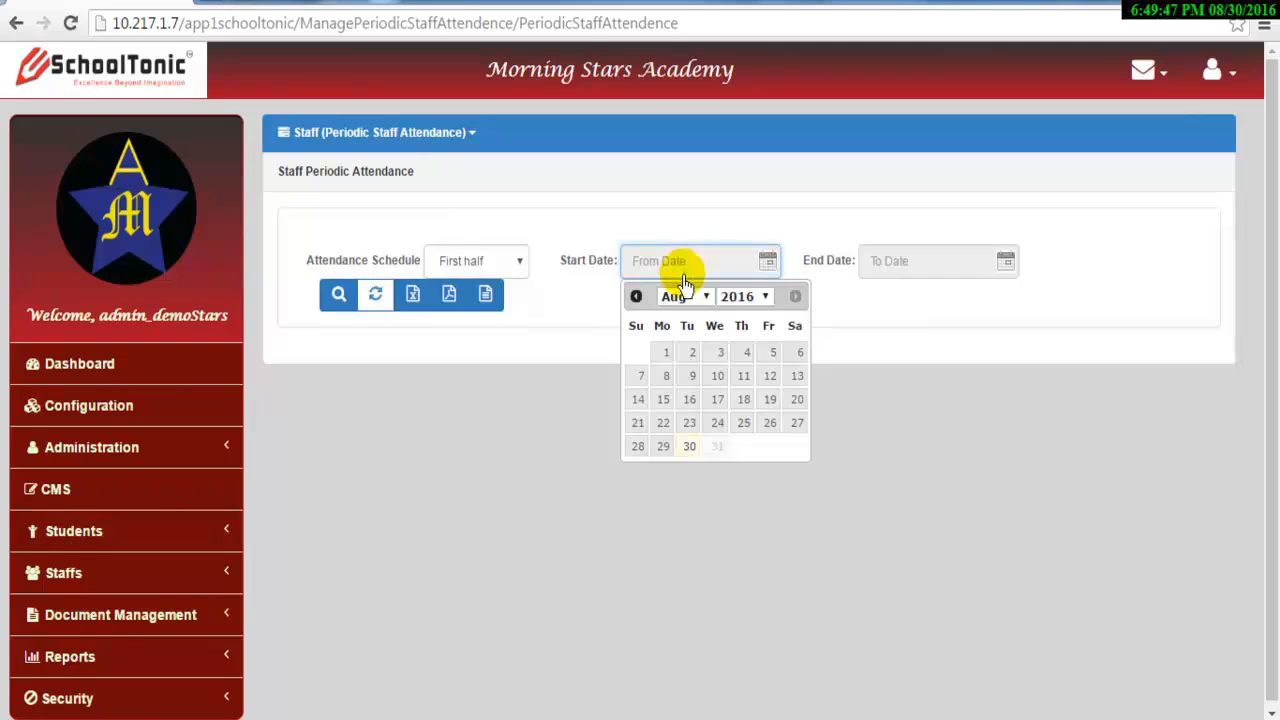
click(665, 375)
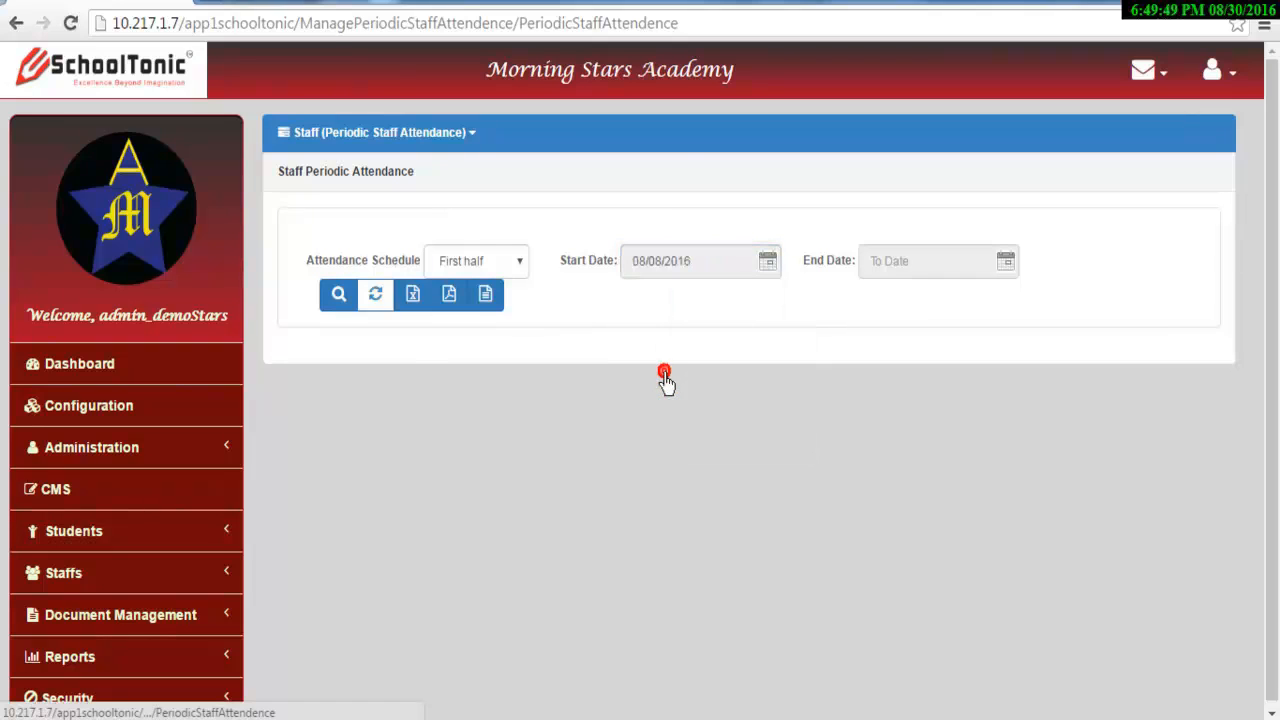
click(893, 263)
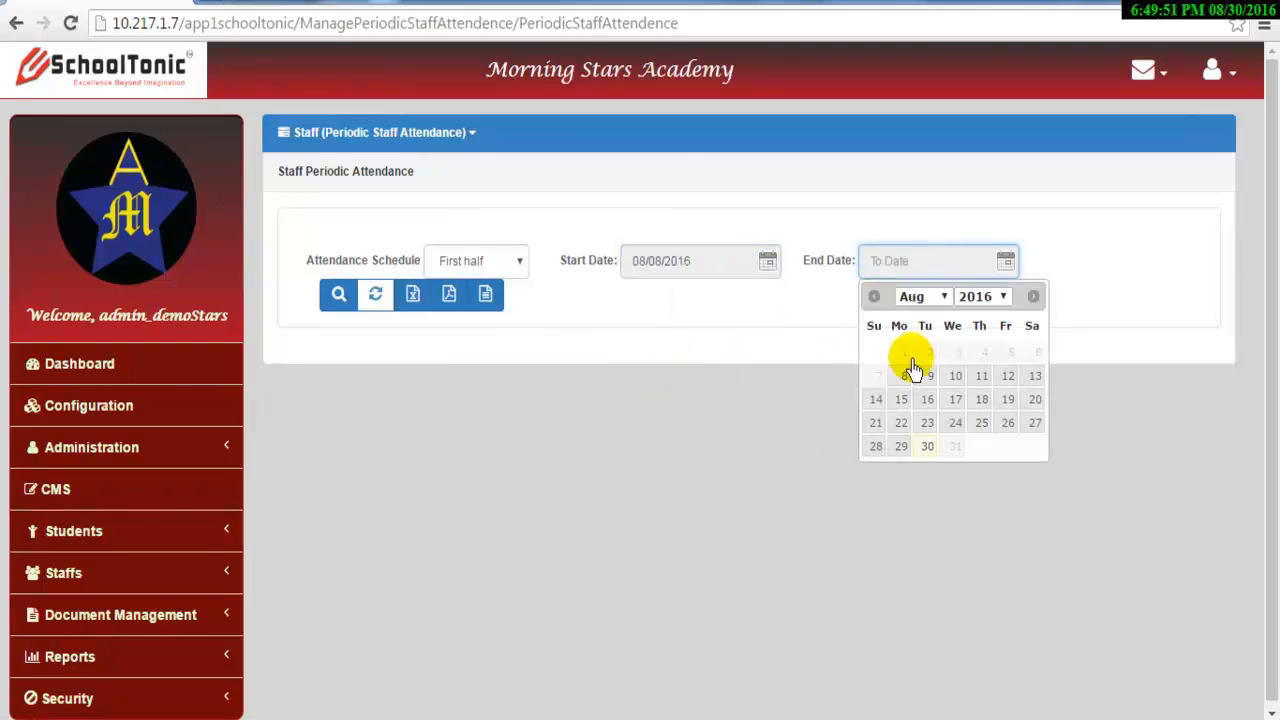
click(928, 446)
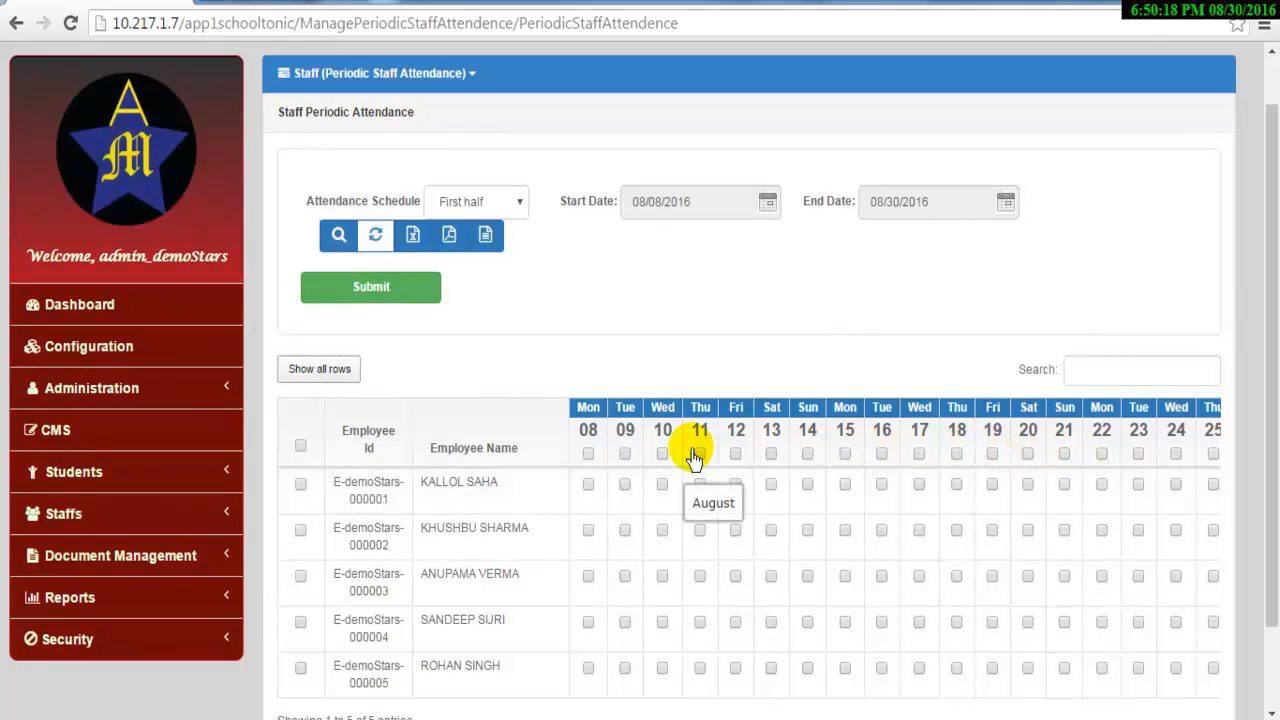
Mark all employees present on August 8, 9, 10 and 11 in the periodic attendance sheet
click(588, 453)
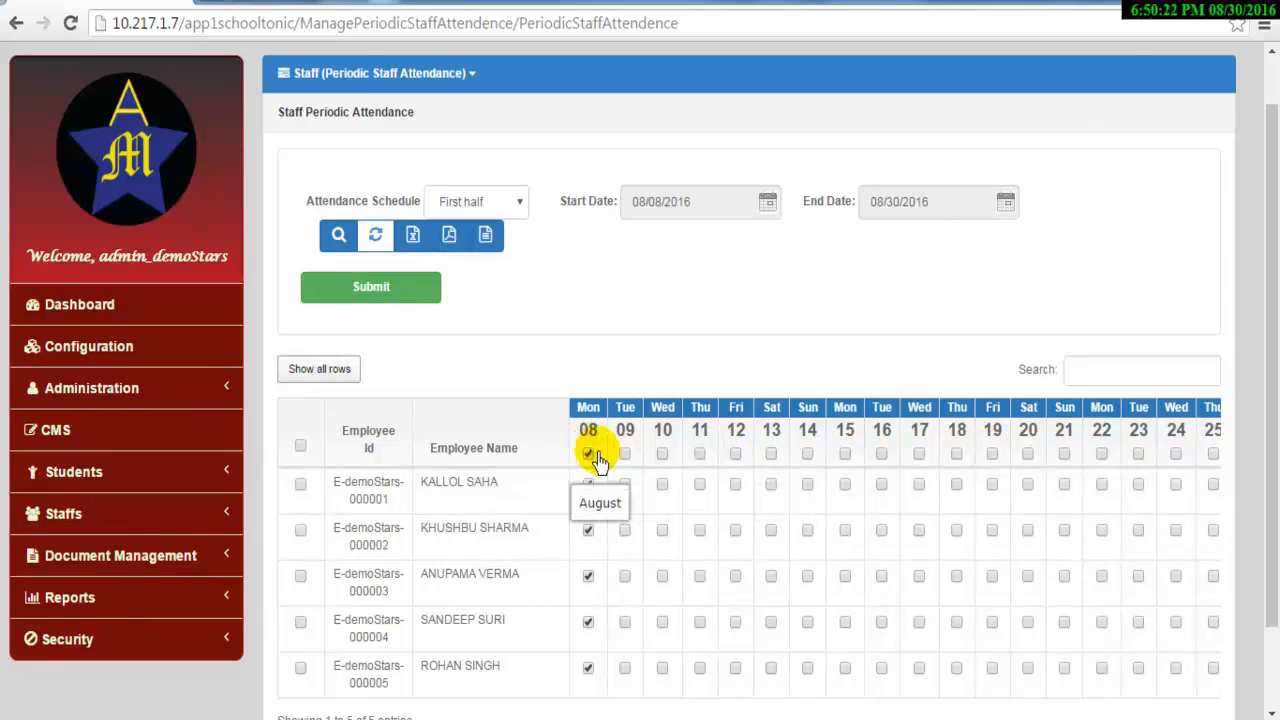
click(624, 454)
click(662, 454)
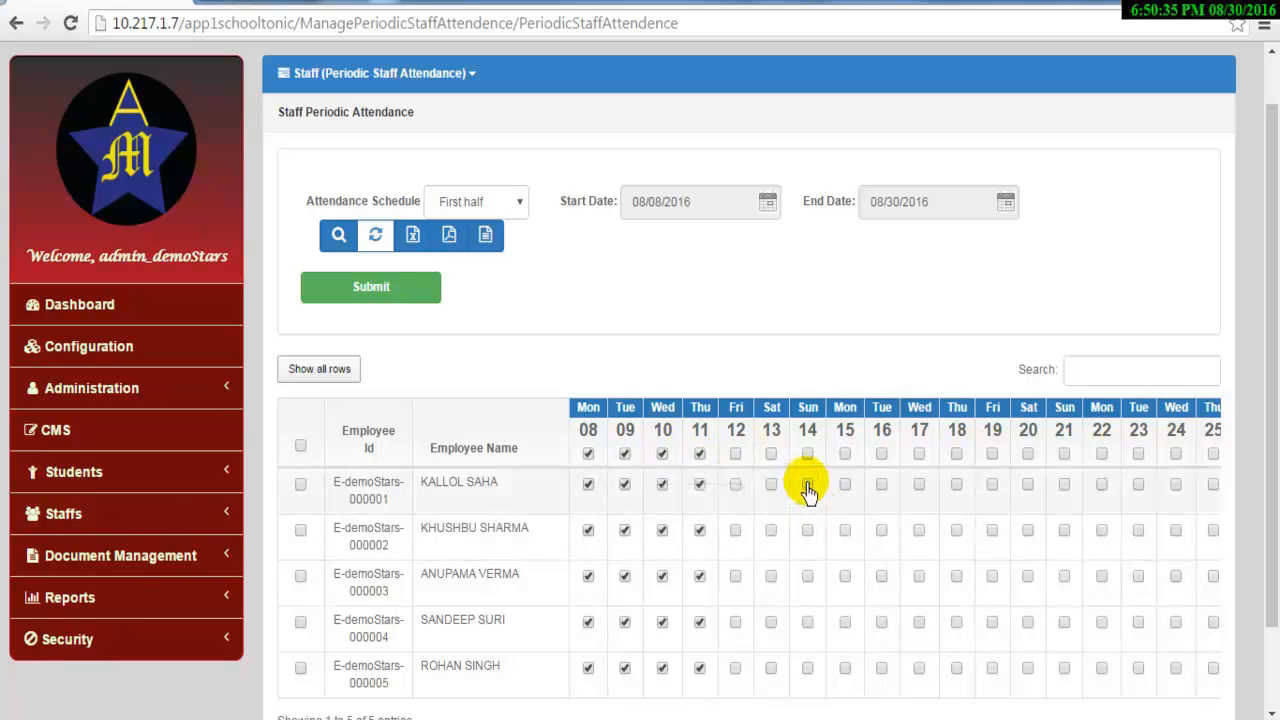
Mark the first employee present on August 14, the second on 12, 15, 16 and 19, the third on 13 and 15, the fourth on 12 and 15
click(734, 530)
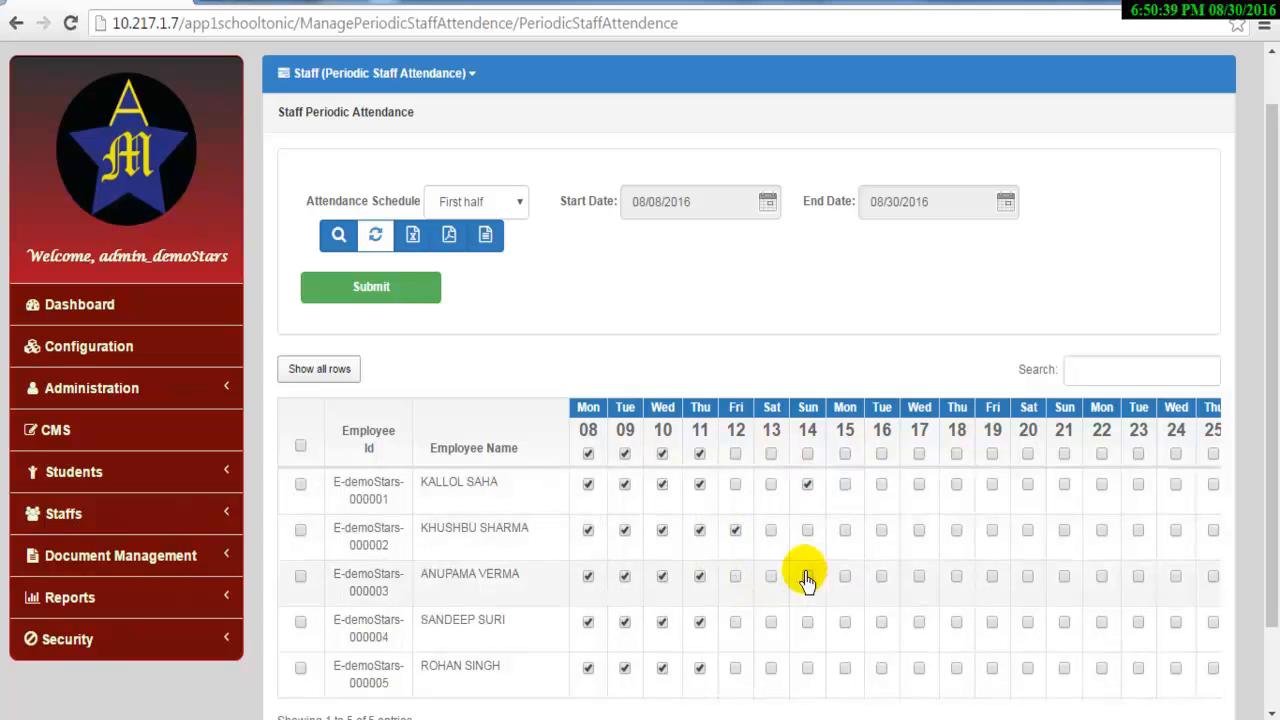
click(735, 622)
click(845, 530)
click(845, 576)
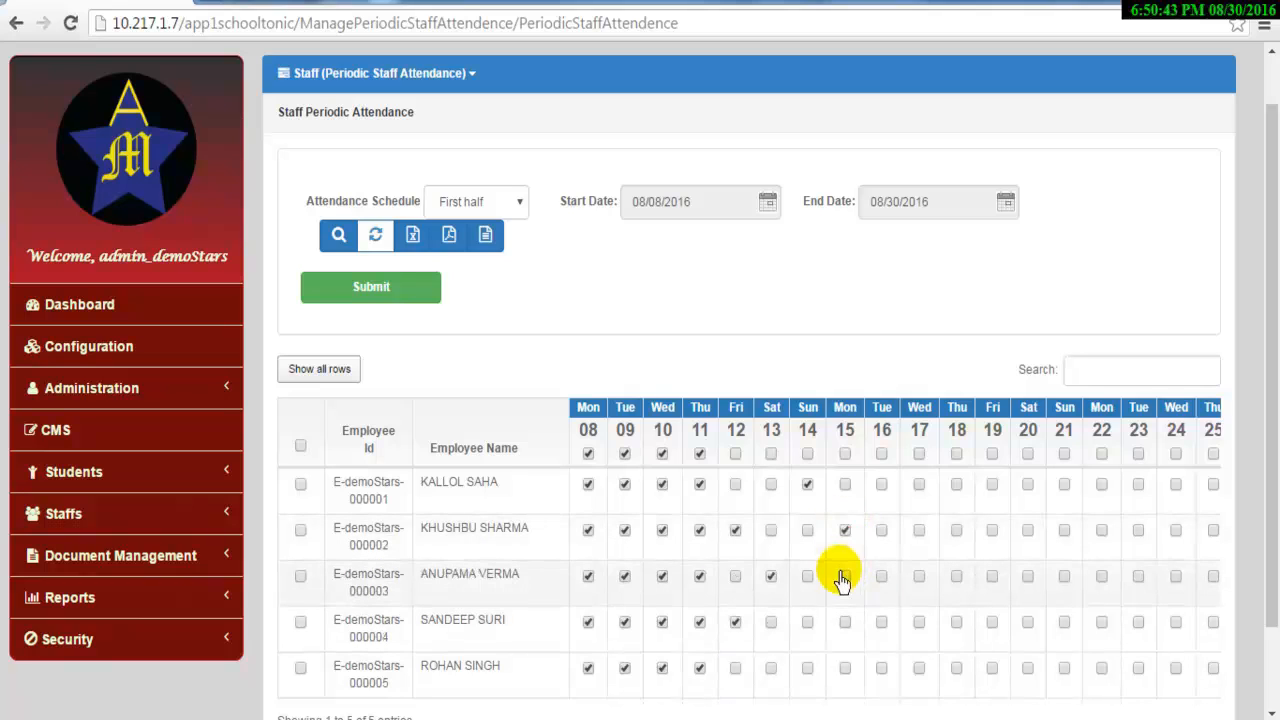
click(845, 622)
click(881, 530)
click(991, 530)
Mark all employees present on August 20 and 21 and submit the periodic staff attendance
click(1028, 453)
click(1064, 453)
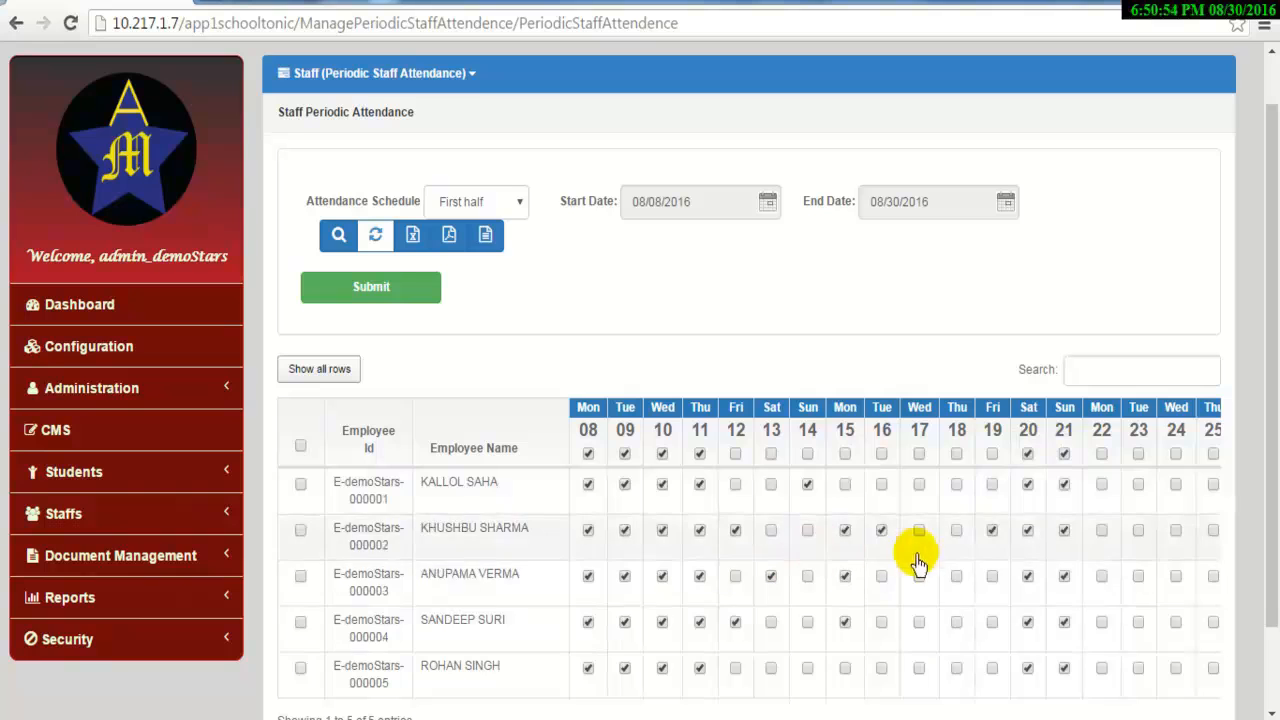
scroll(931, 605, down, 2)
scroll(931, 604, up, 2)
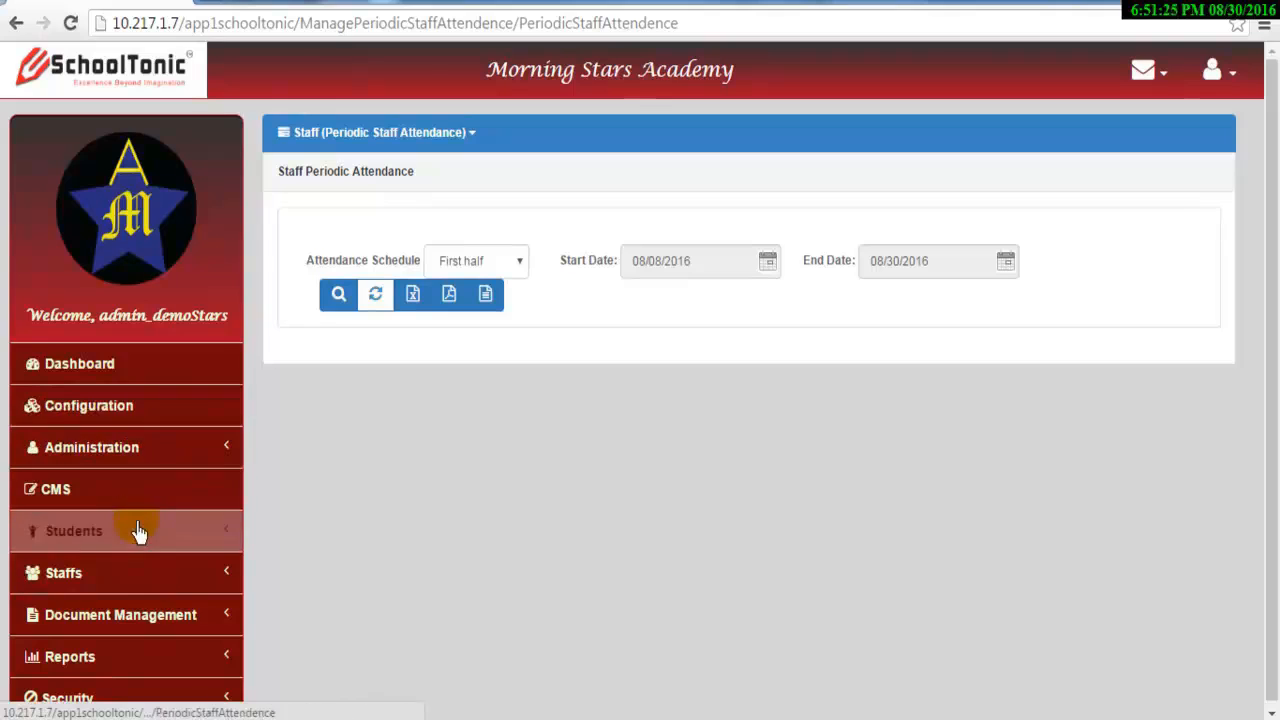
Open a new student admission form in the Students module and review its fields down to the personal details
click(121, 547)
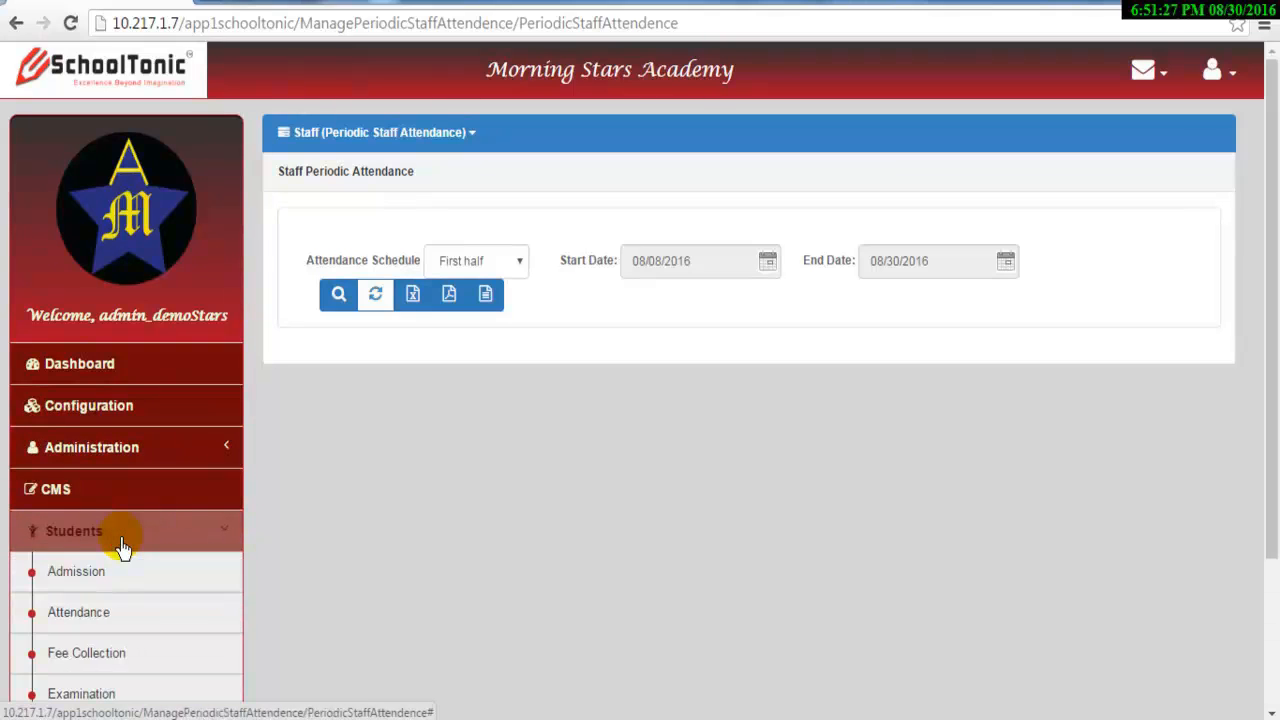
click(103, 582)
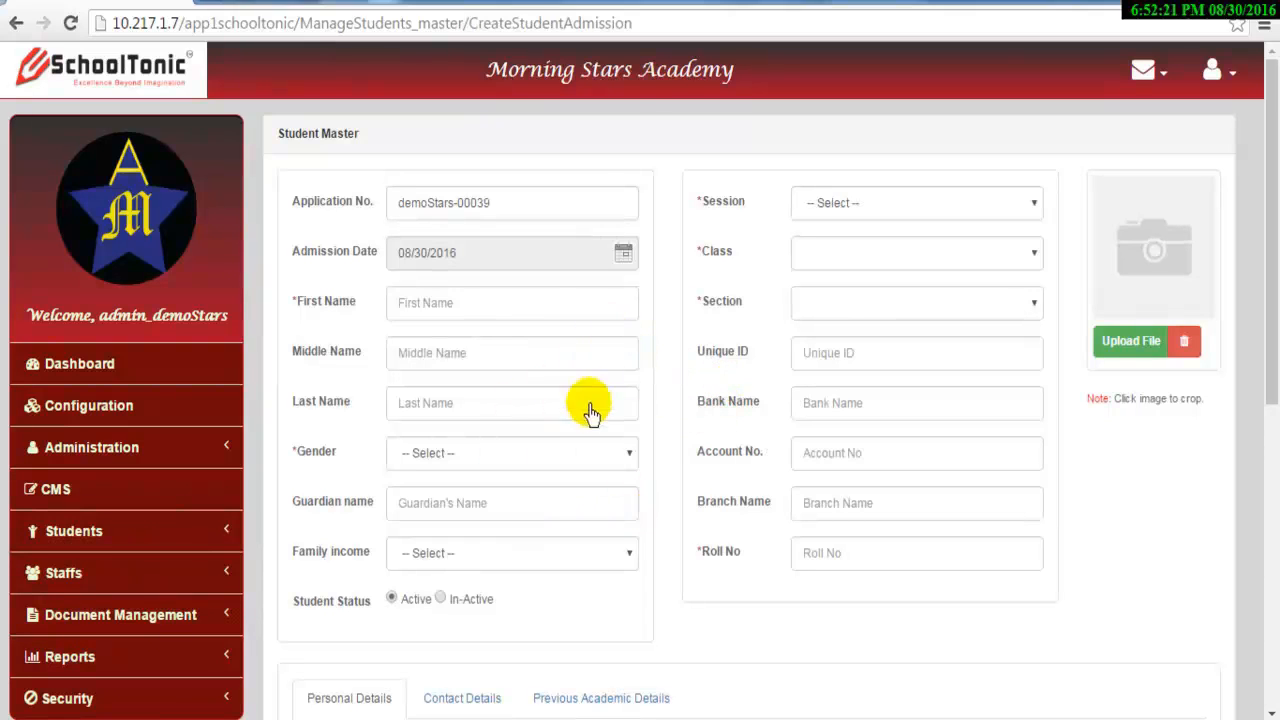
scroll(480, 563, down, 6)
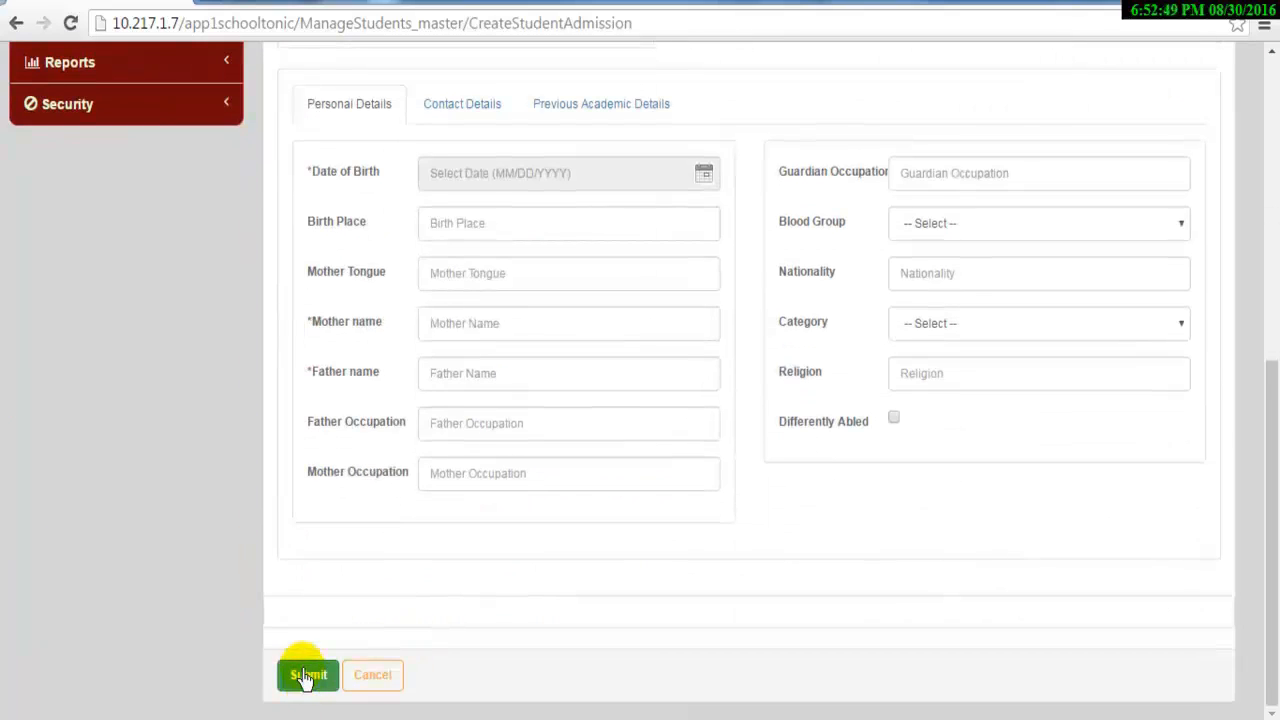
click(307, 677)
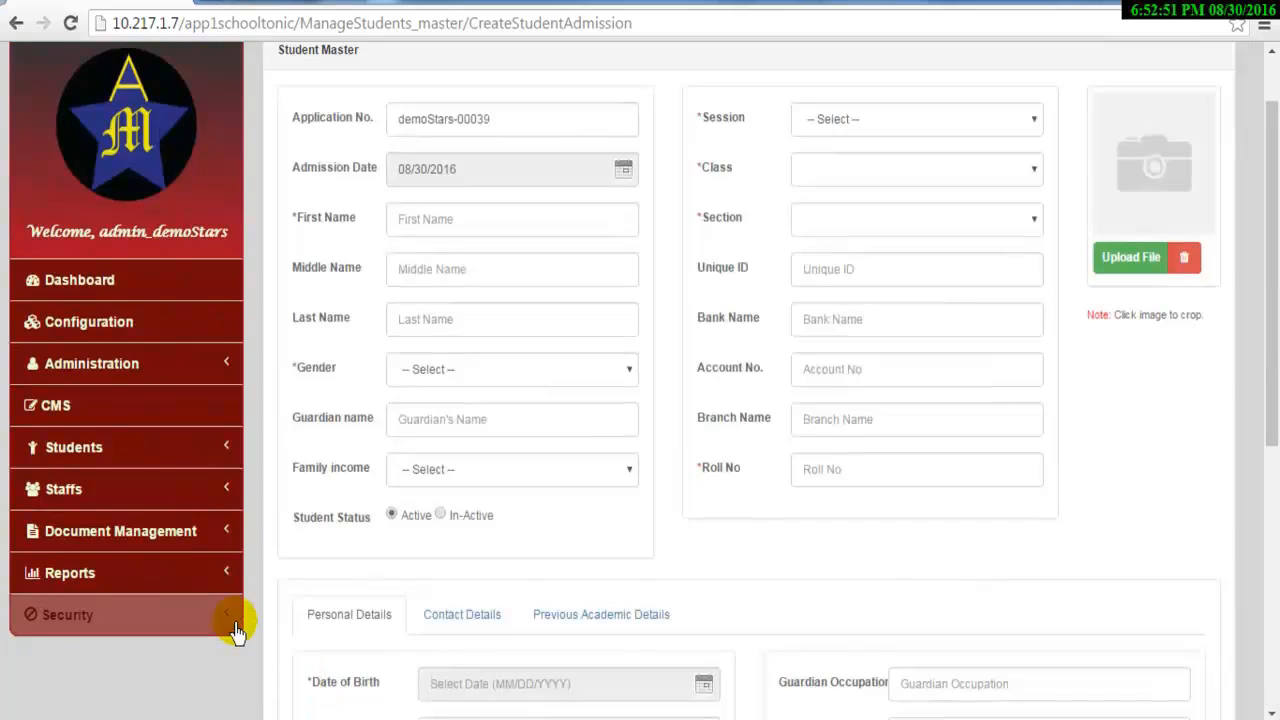
Open the Daily Attendance page in the Students module
click(119, 449)
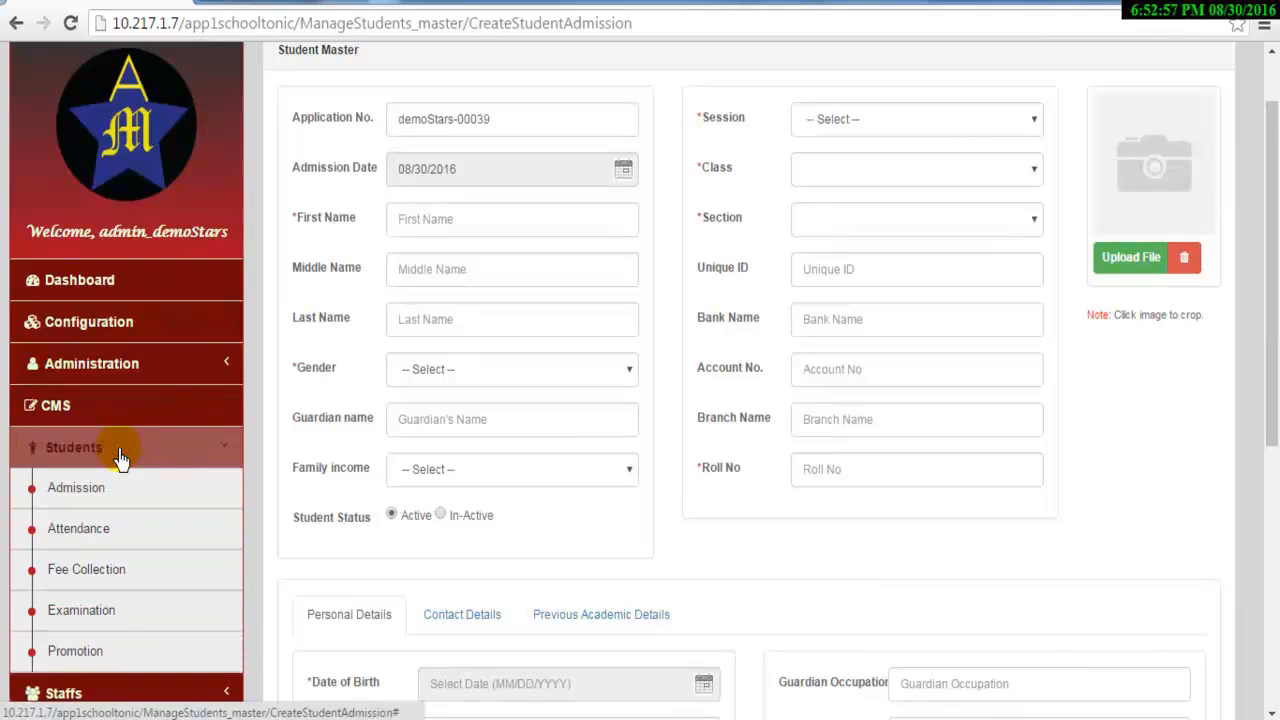
click(136, 536)
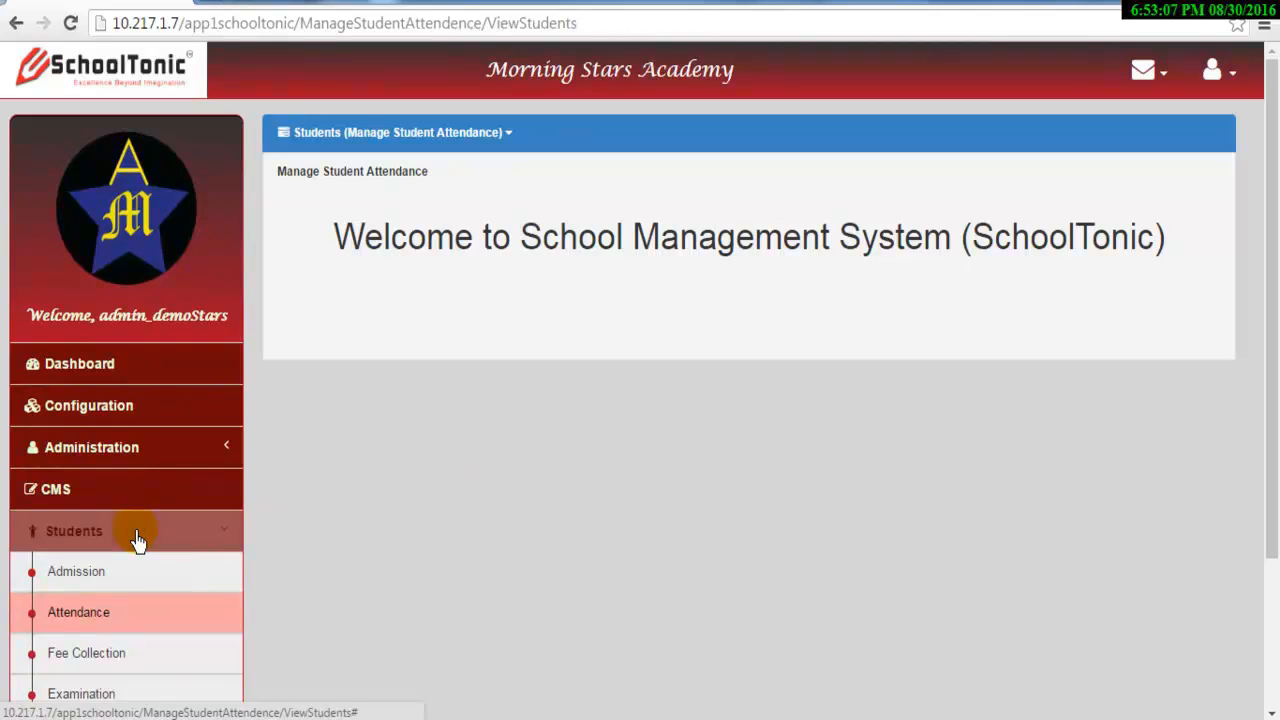
click(372, 138)
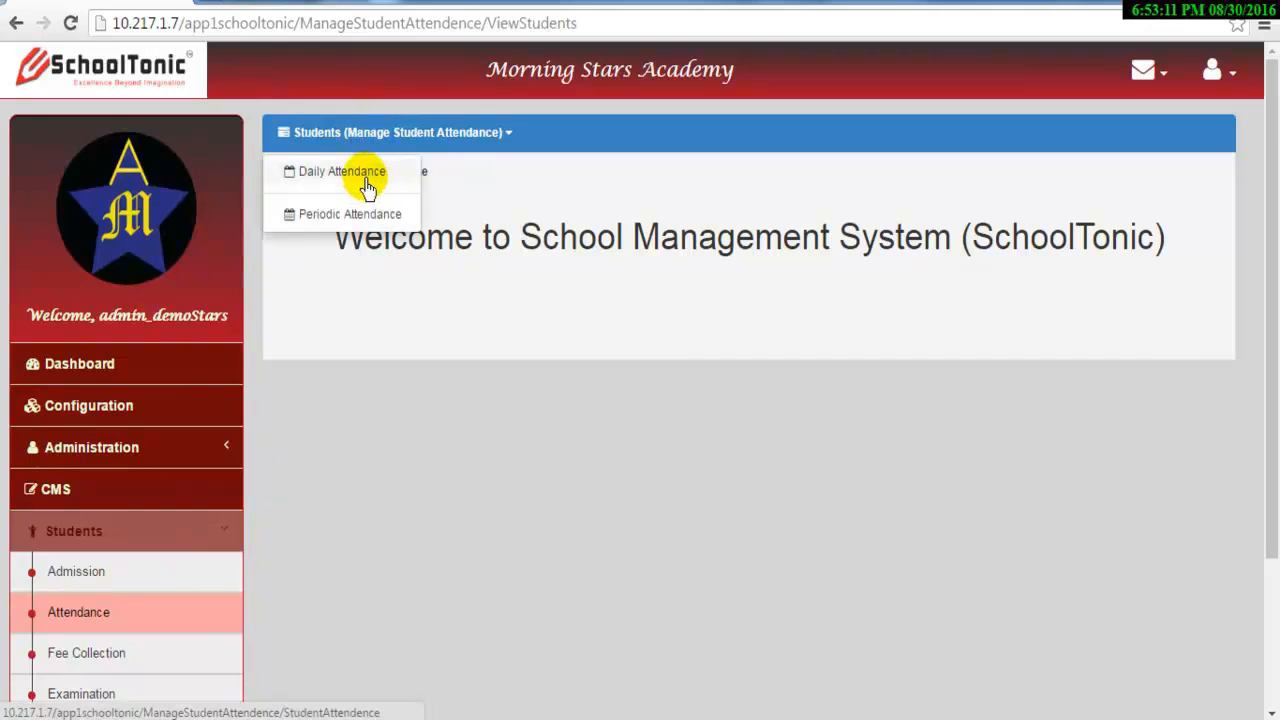
click(360, 174)
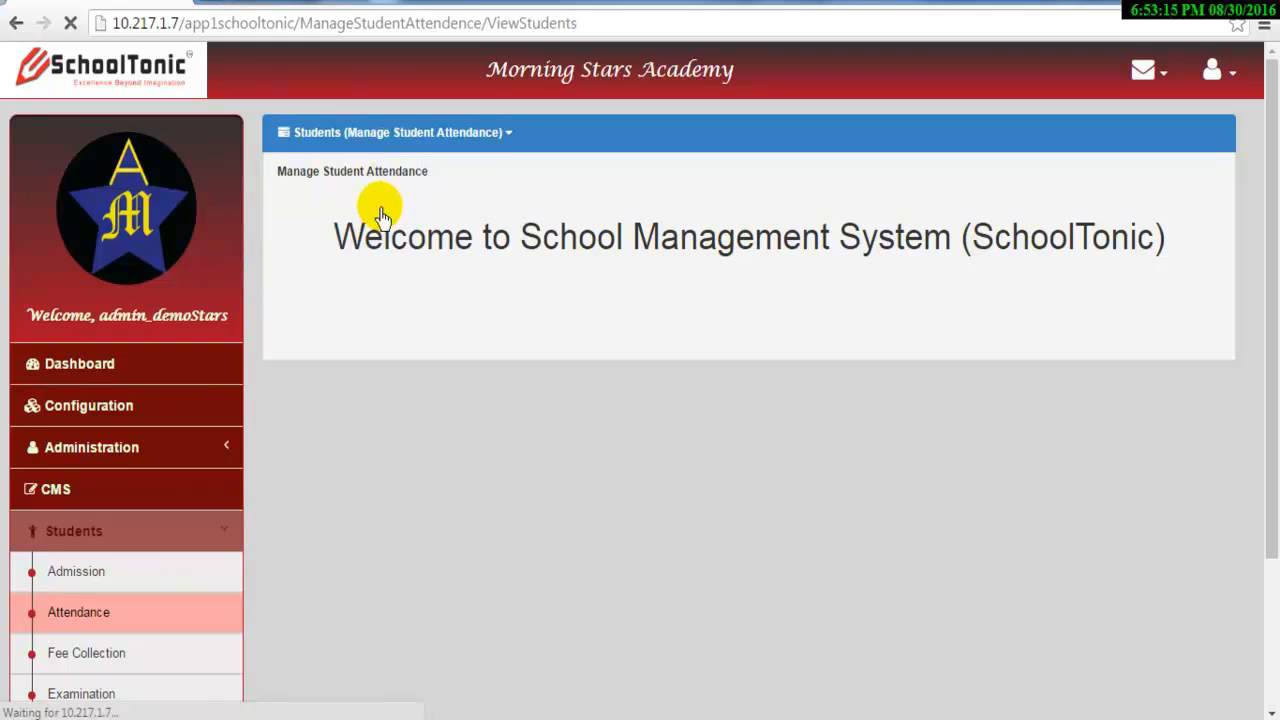
Load the daily student attendance sheet for SESSION 2016, CLASS 1, SECTION A on 08/24/2016
click(378, 268)
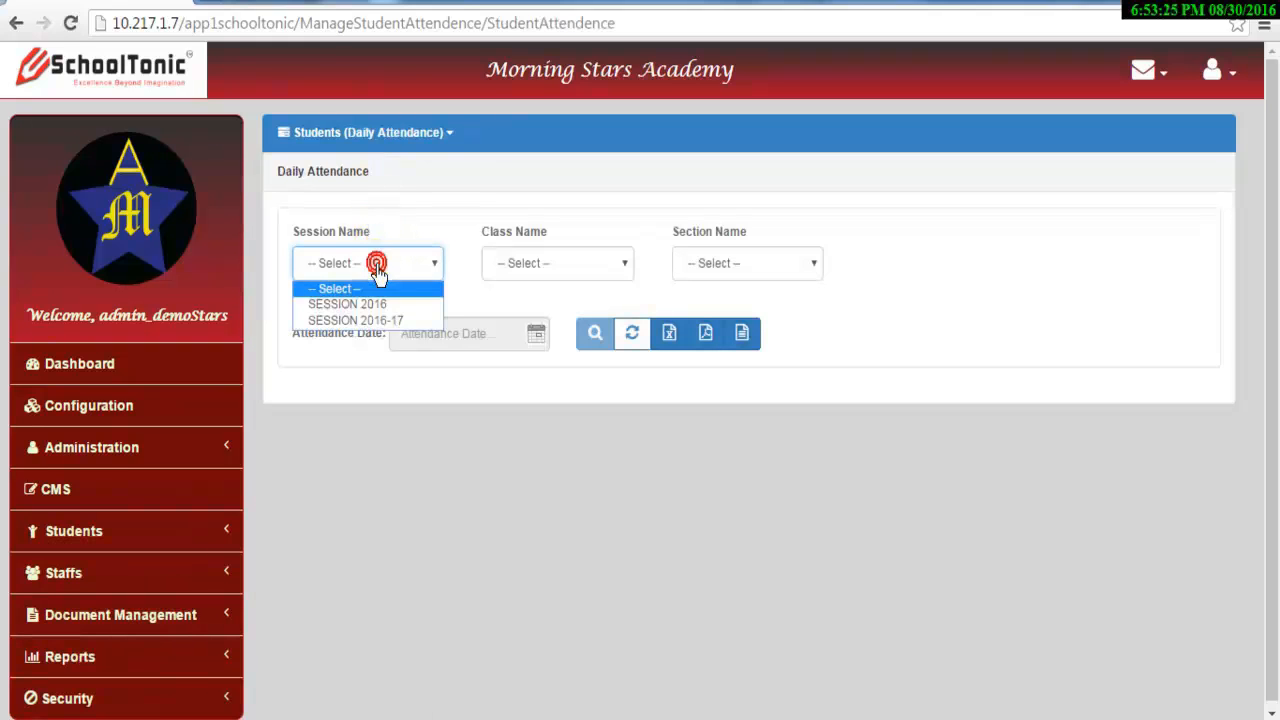
click(372, 300)
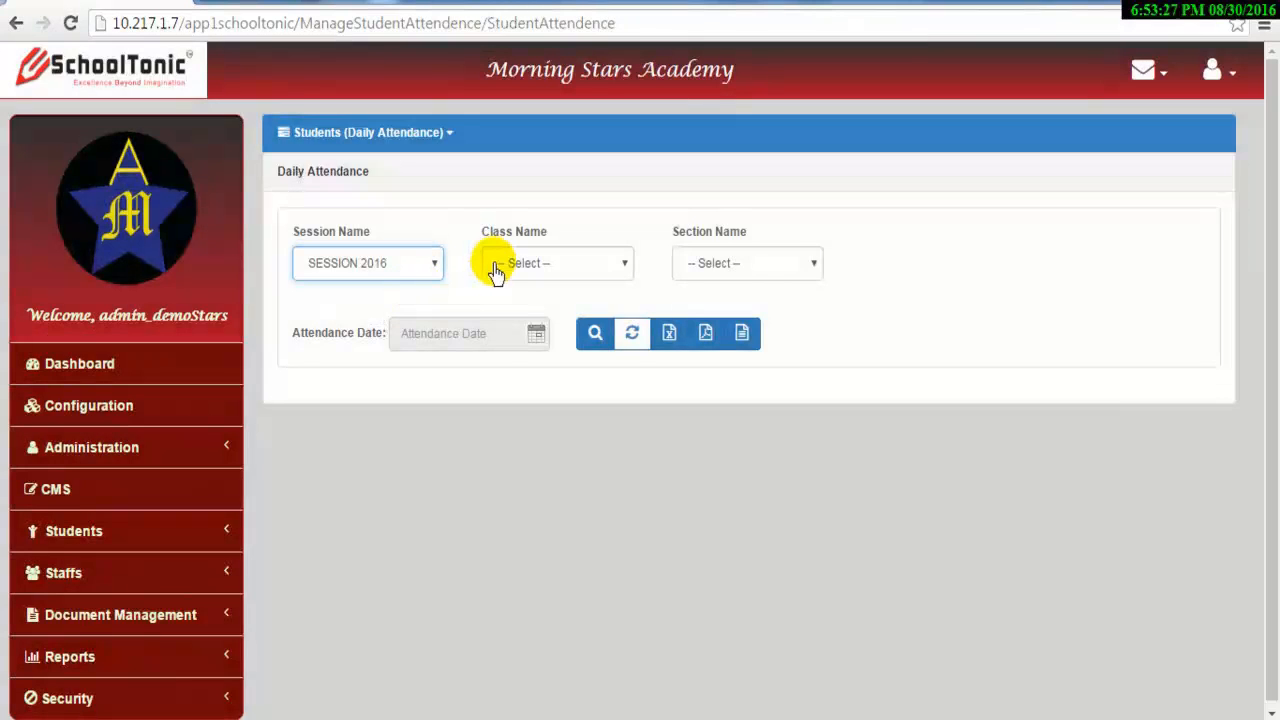
click(516, 253)
click(526, 304)
click(714, 270)
click(716, 301)
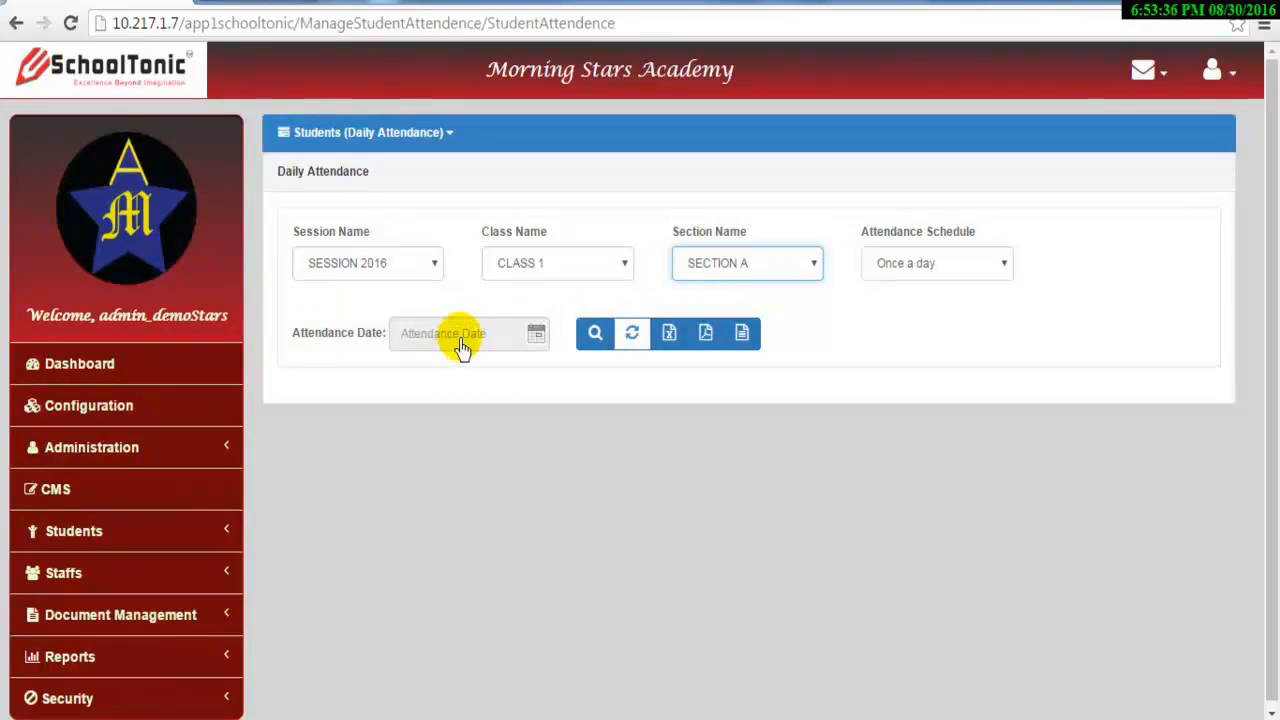
click(462, 345)
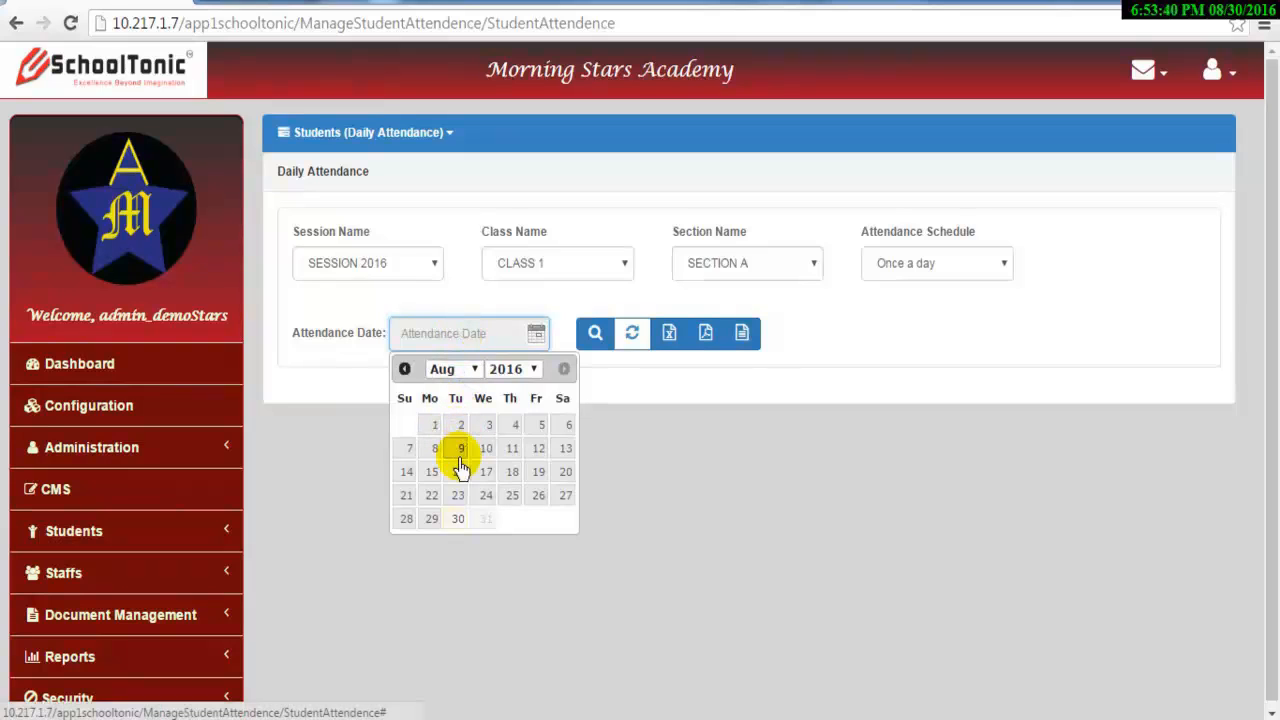
click(483, 498)
click(595, 334)
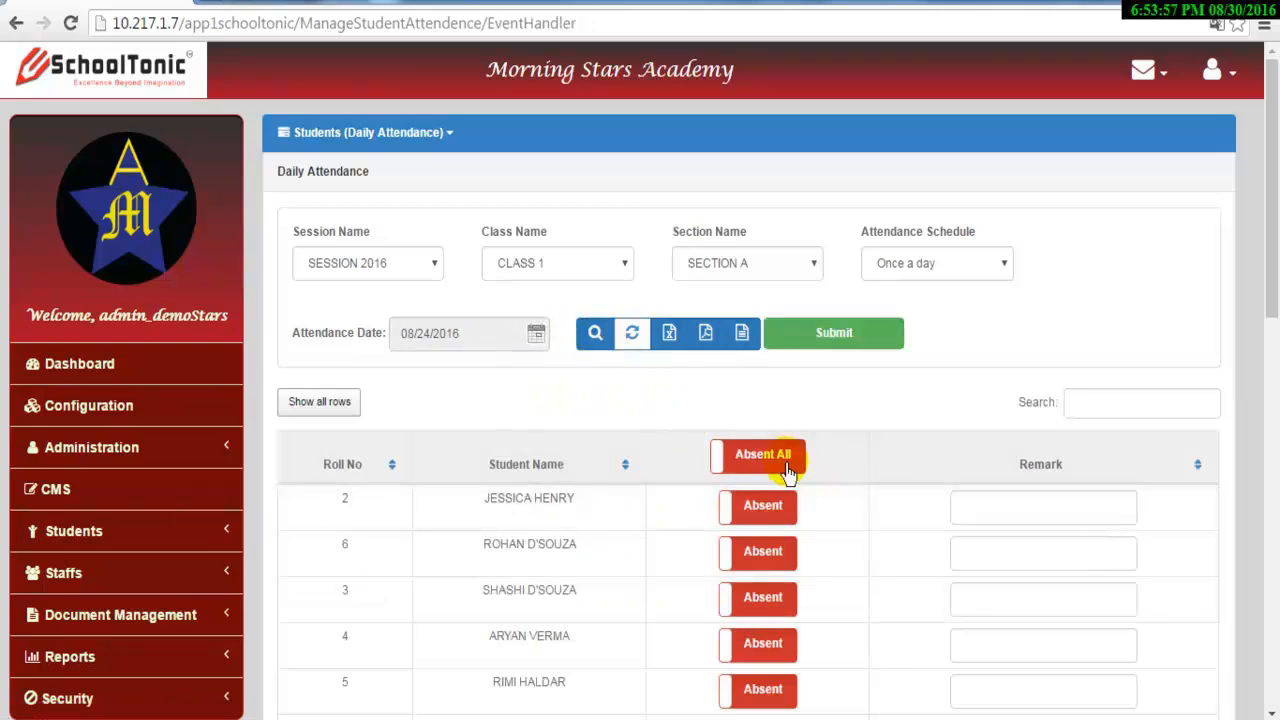
Mark all students present except roll numbers 4, 8, 11 and 14, and submit the daily attendance
click(768, 462)
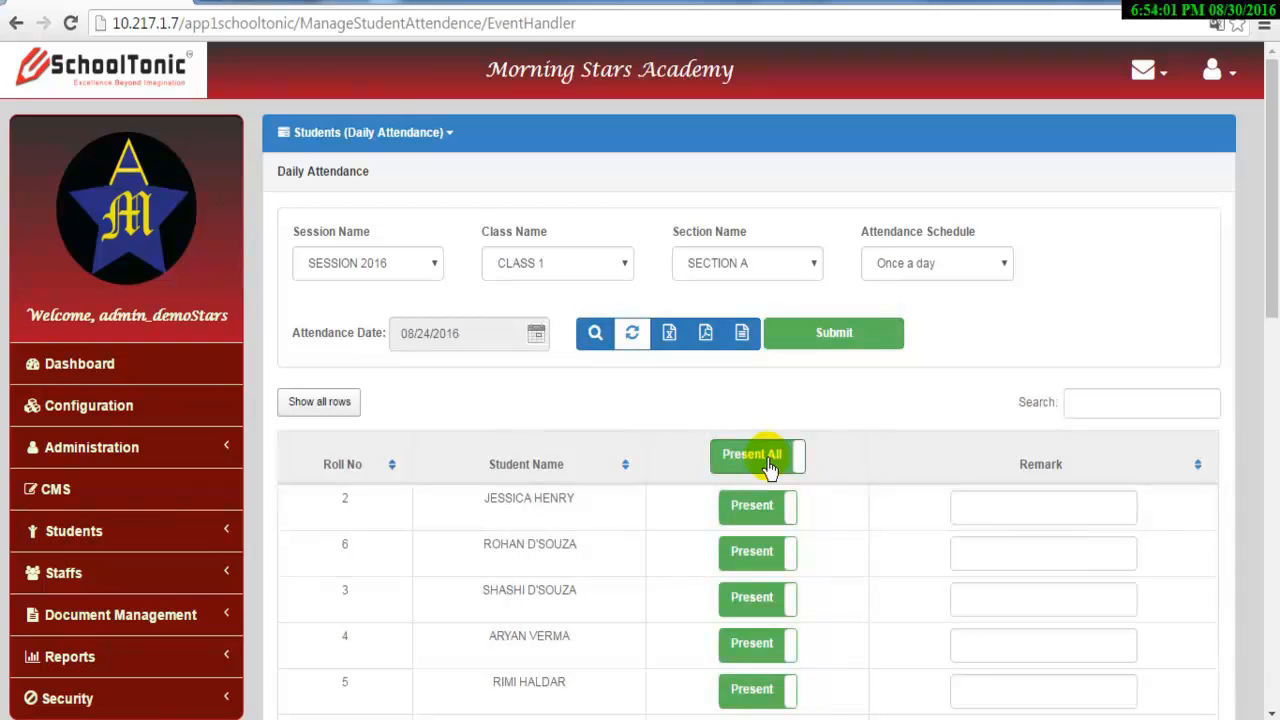
scroll(768, 467, down, 2)
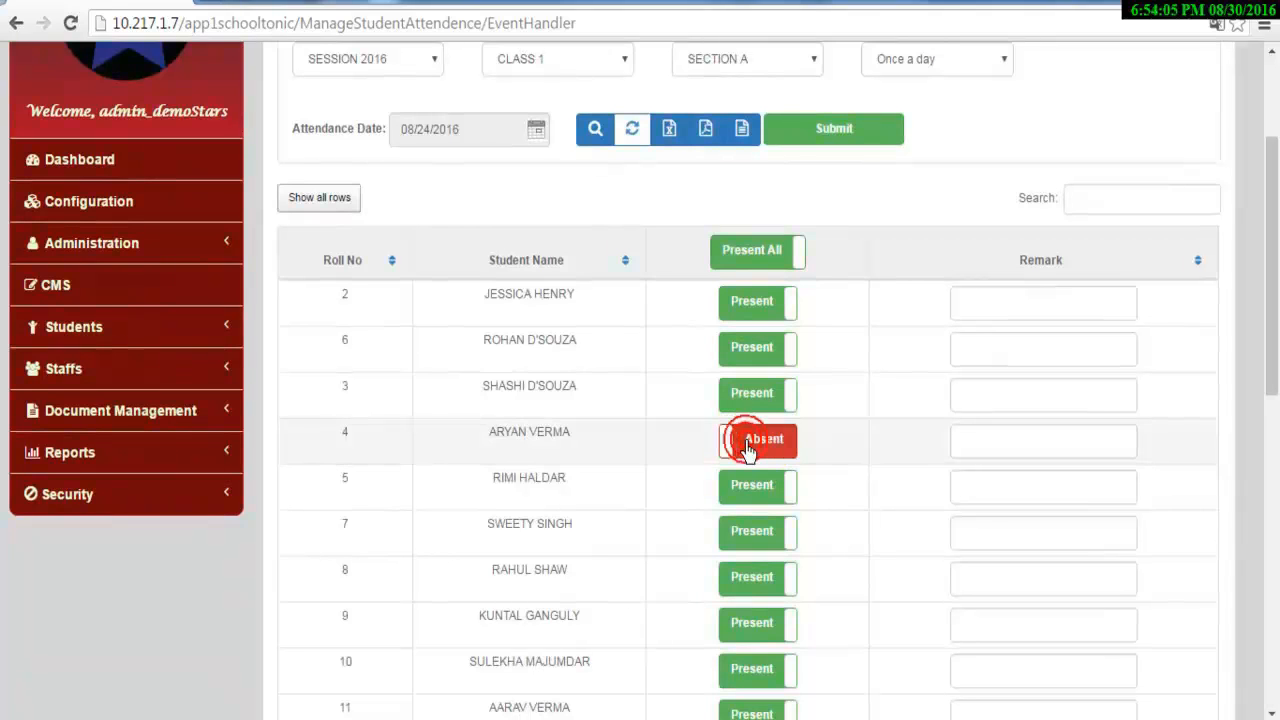
scroll(750, 588, down, 3)
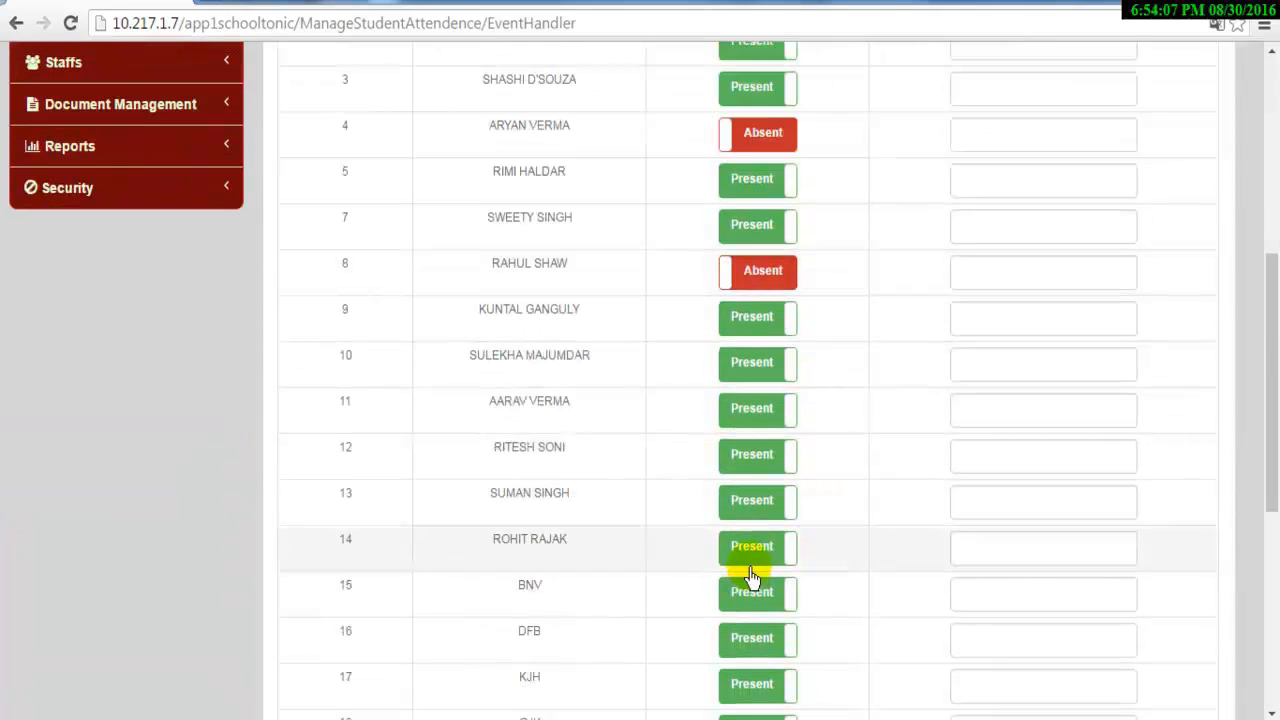
click(750, 558)
click(766, 418)
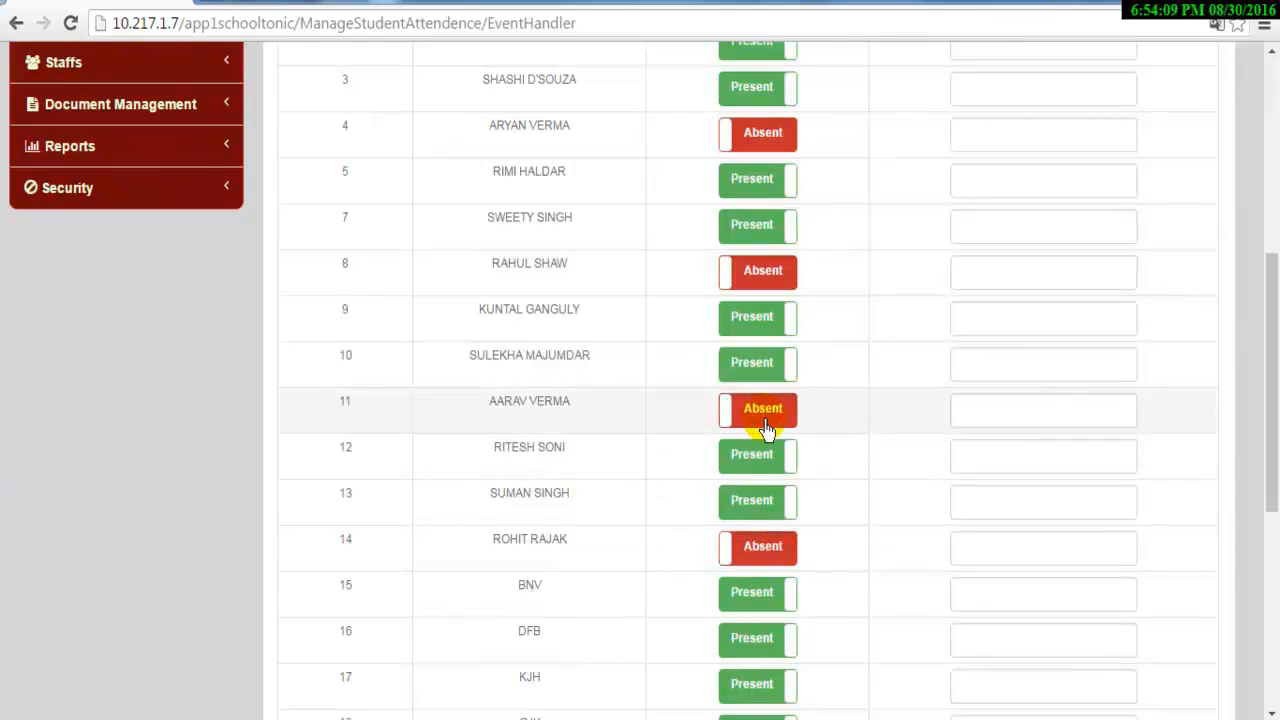
scroll(766, 400, up, 5)
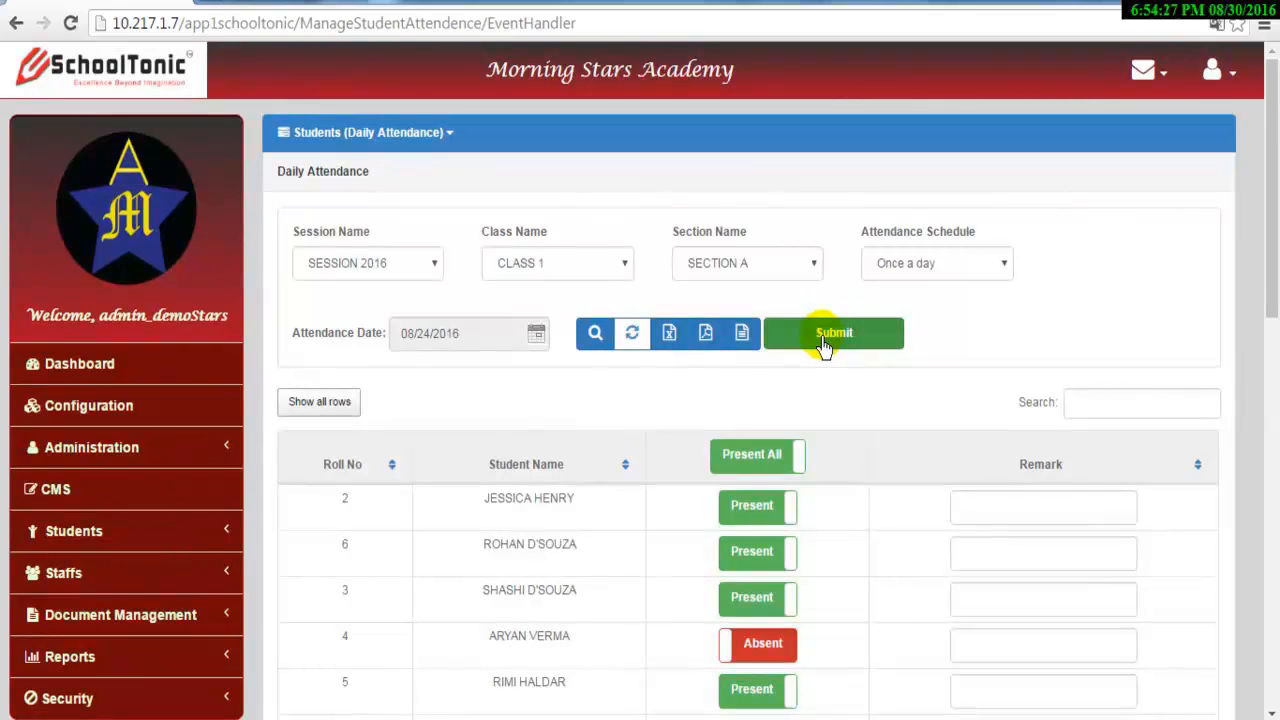
click(822, 342)
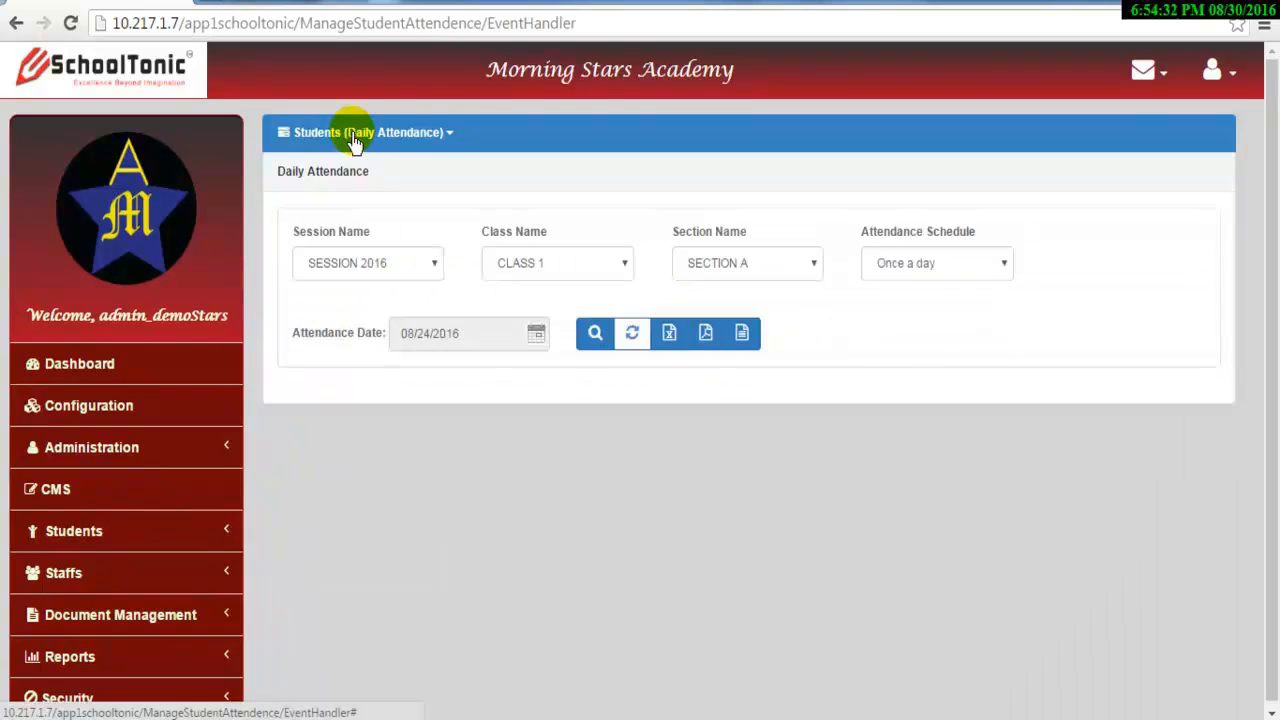
Open the students' Periodic Attendance page and choose SESSION 2016, CLASS 1 and SECTION A
click(353, 138)
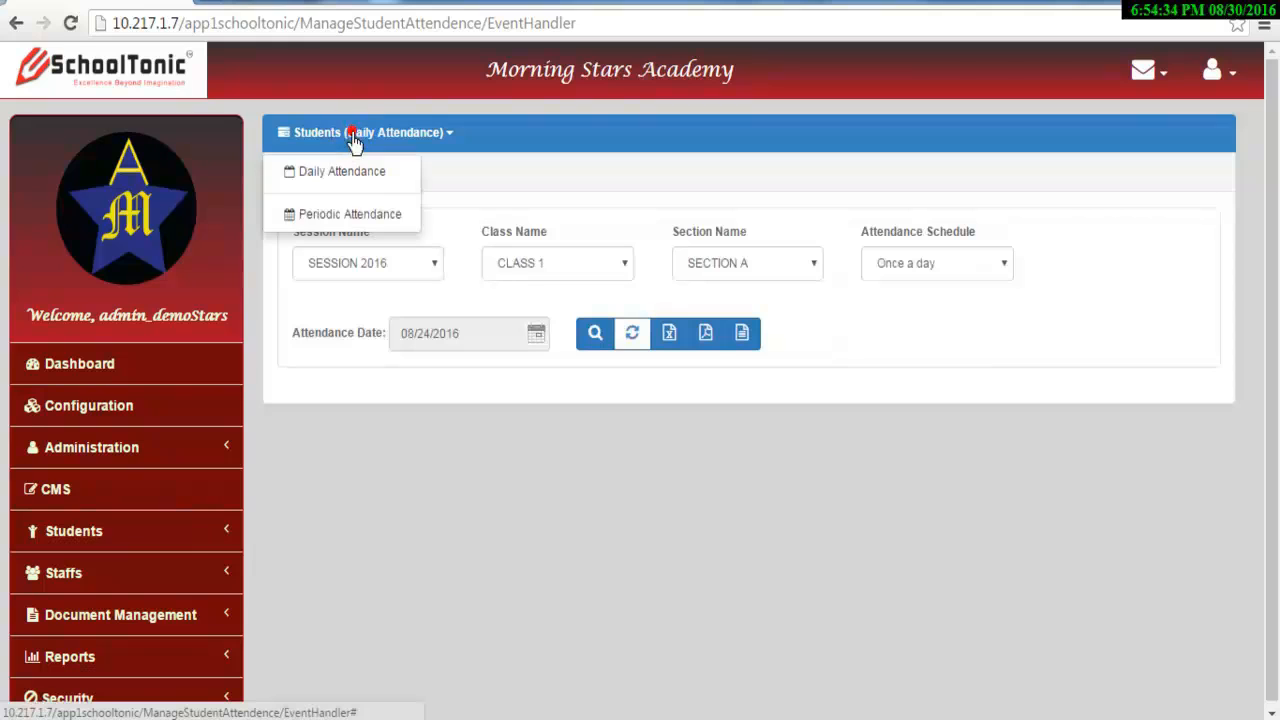
click(351, 216)
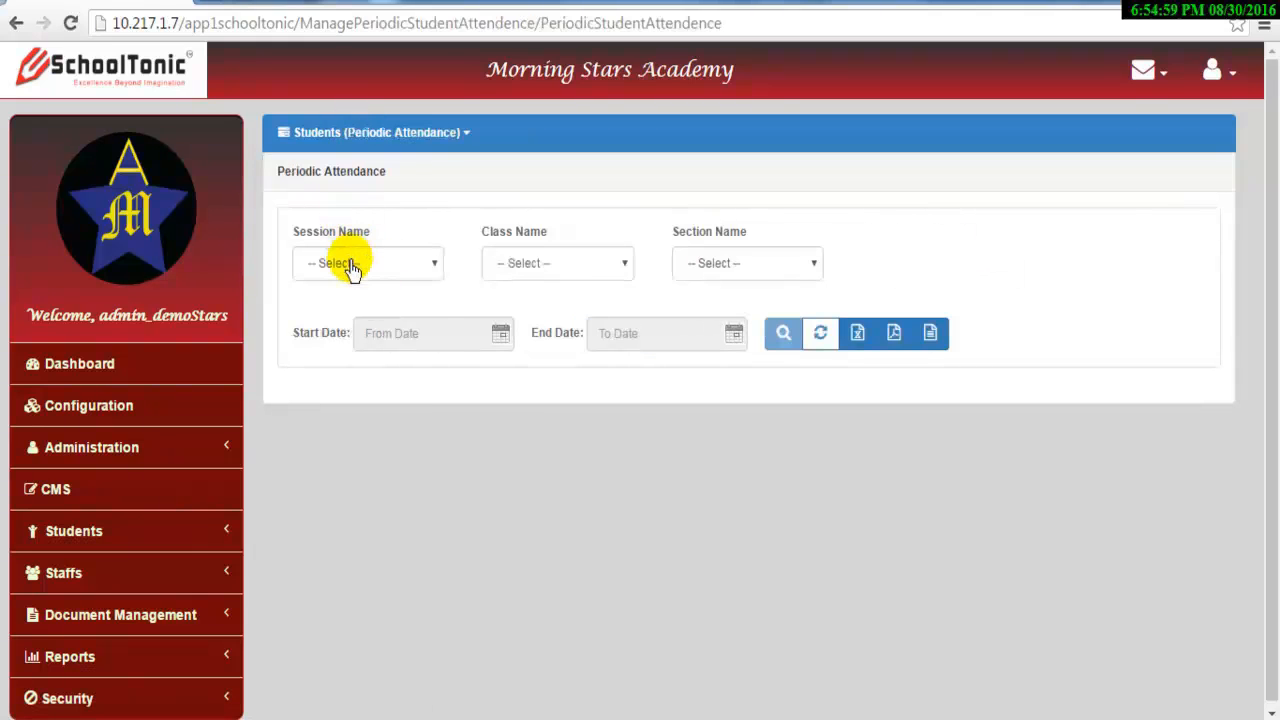
click(350, 266)
click(340, 297)
click(524, 262)
click(531, 297)
click(744, 265)
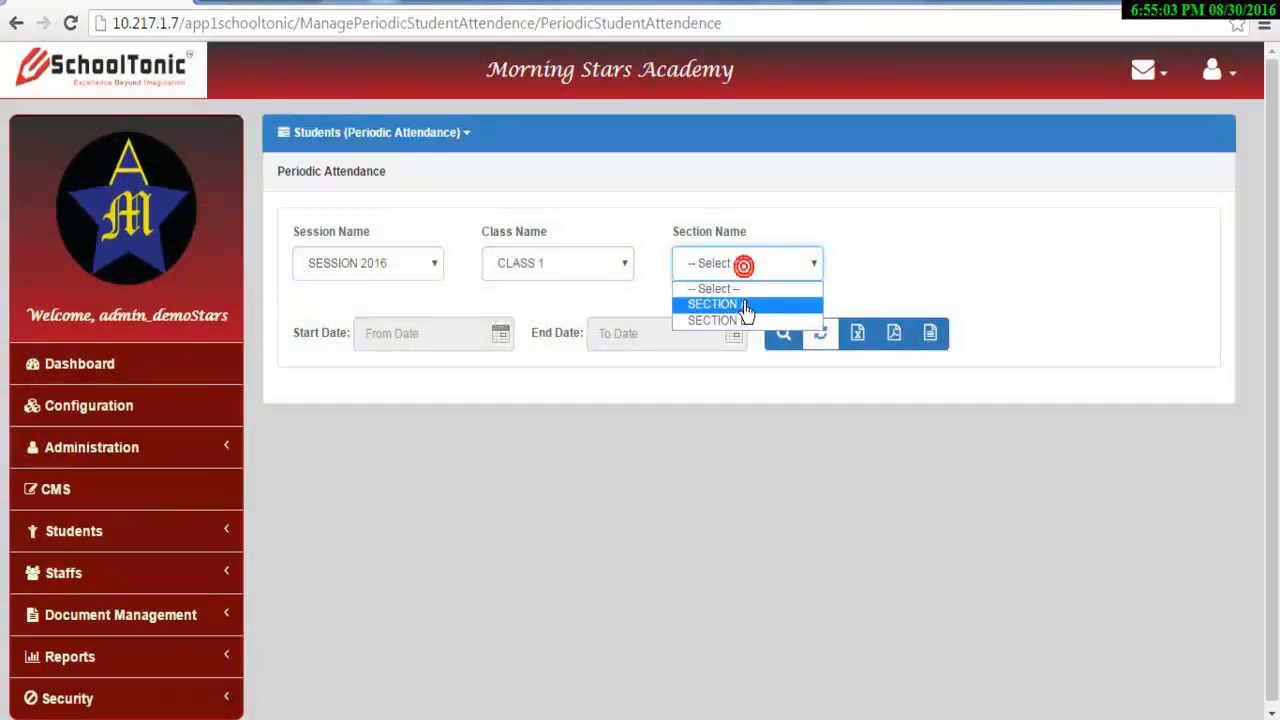
click(745, 305)
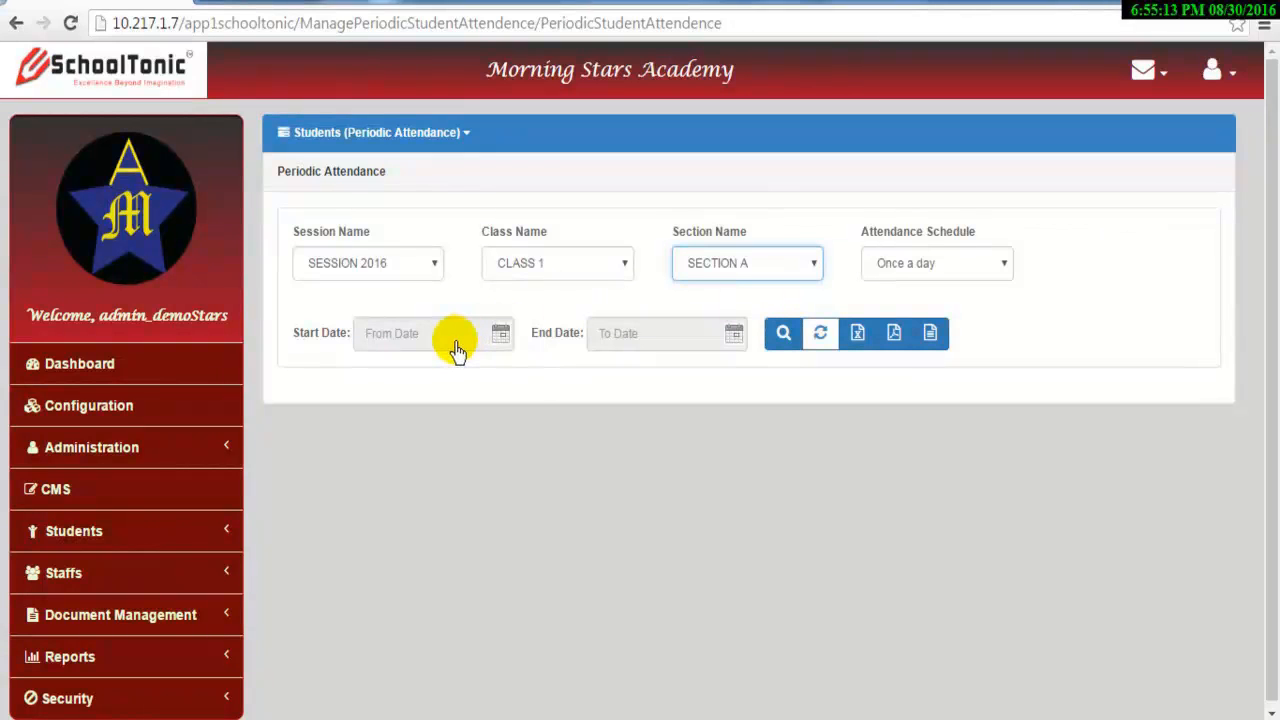
Load the periodic student attendance sheet for the period from 08/23/2016 to 08/30/2016
click(456, 345)
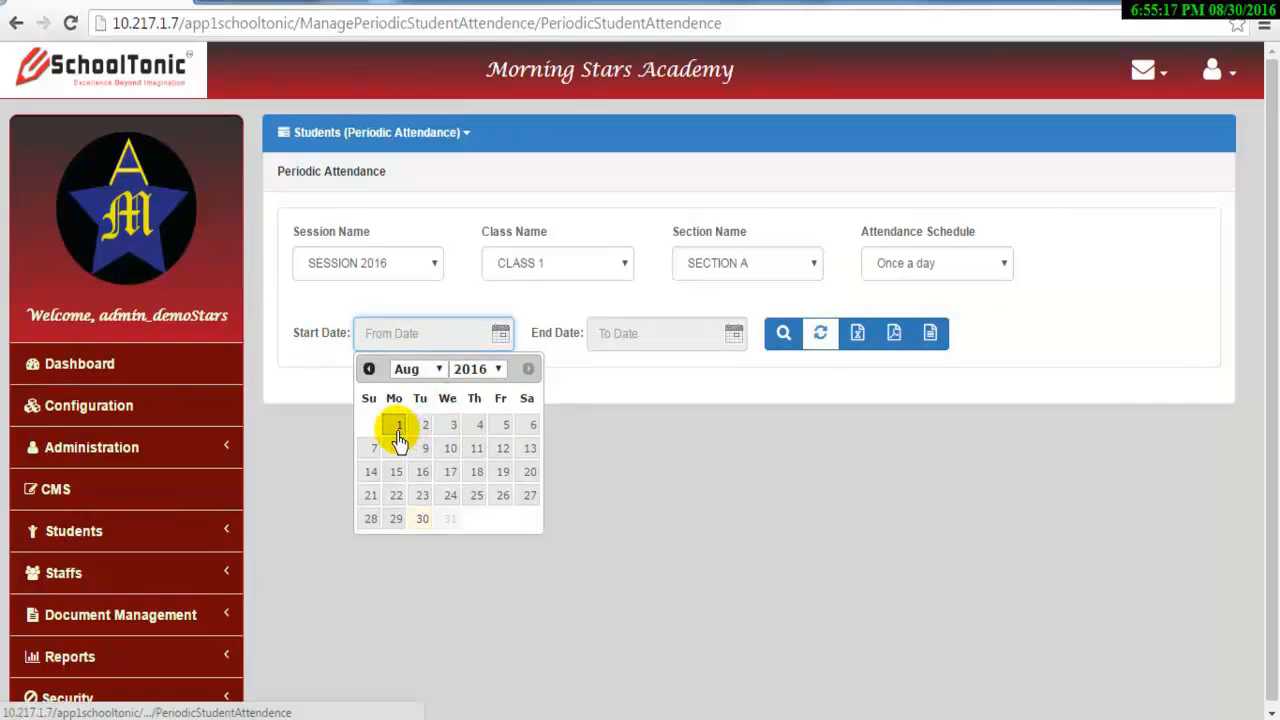
click(421, 497)
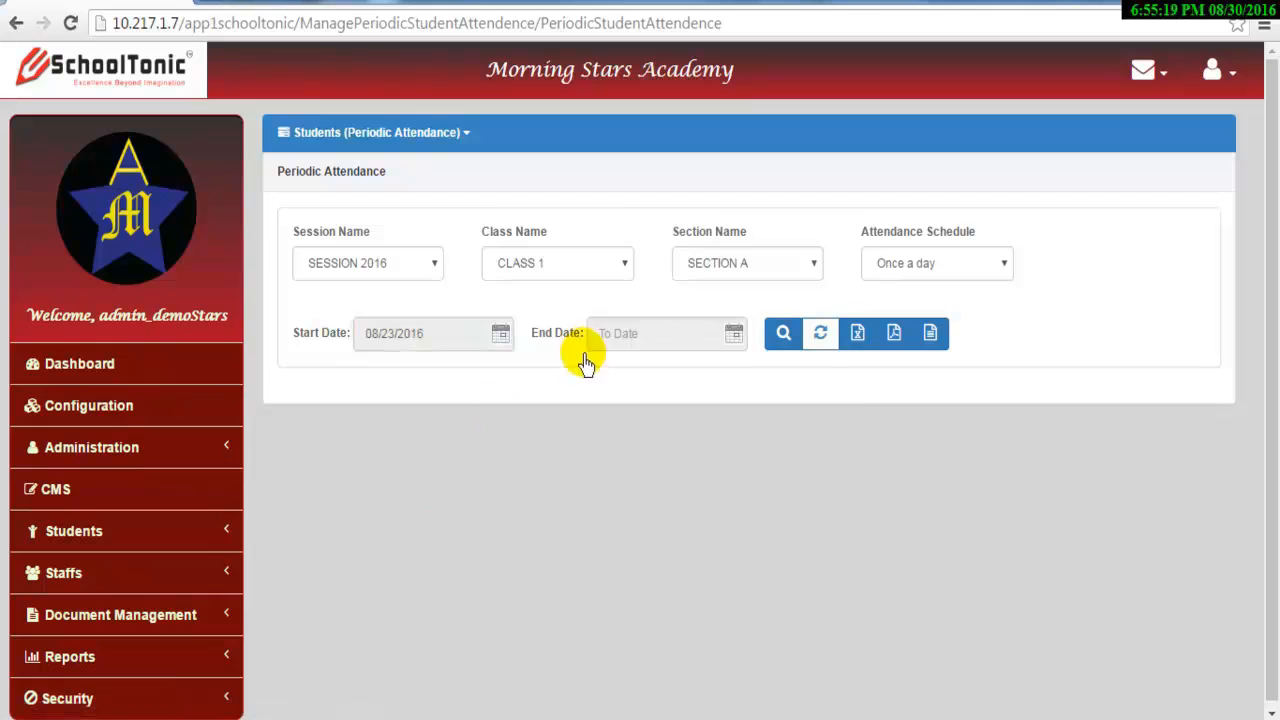
click(632, 338)
click(656, 520)
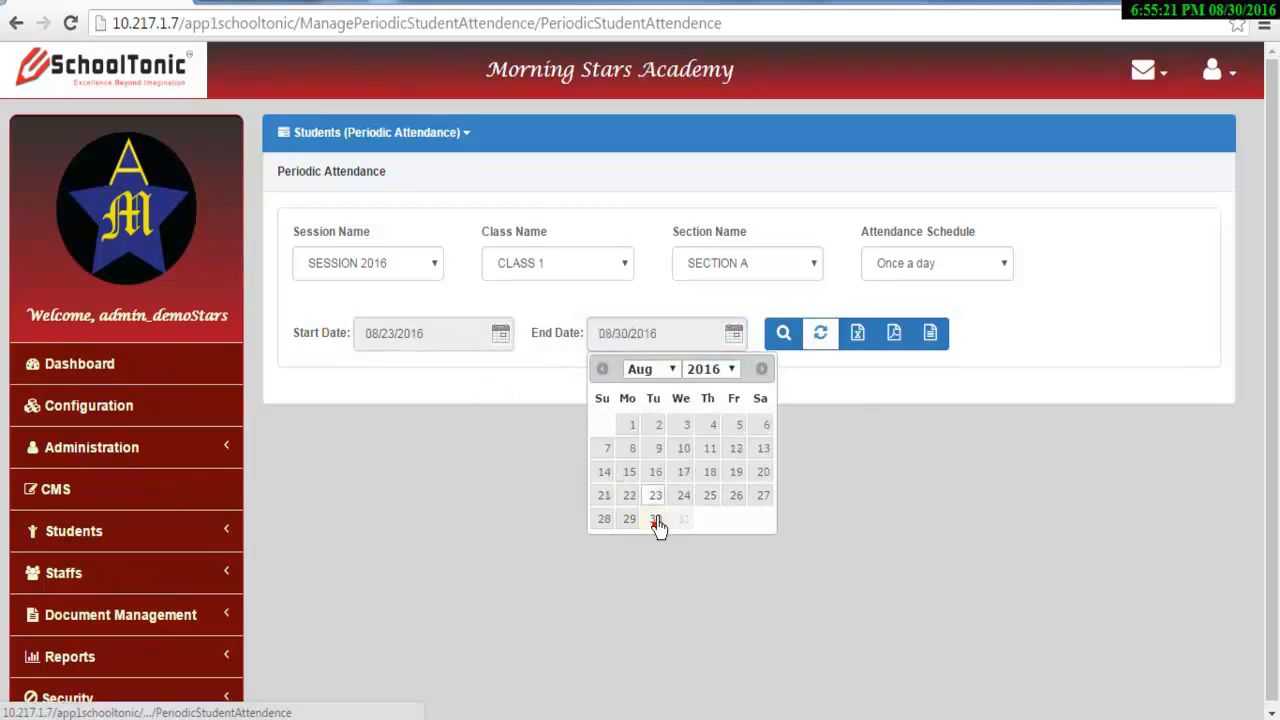
click(780, 336)
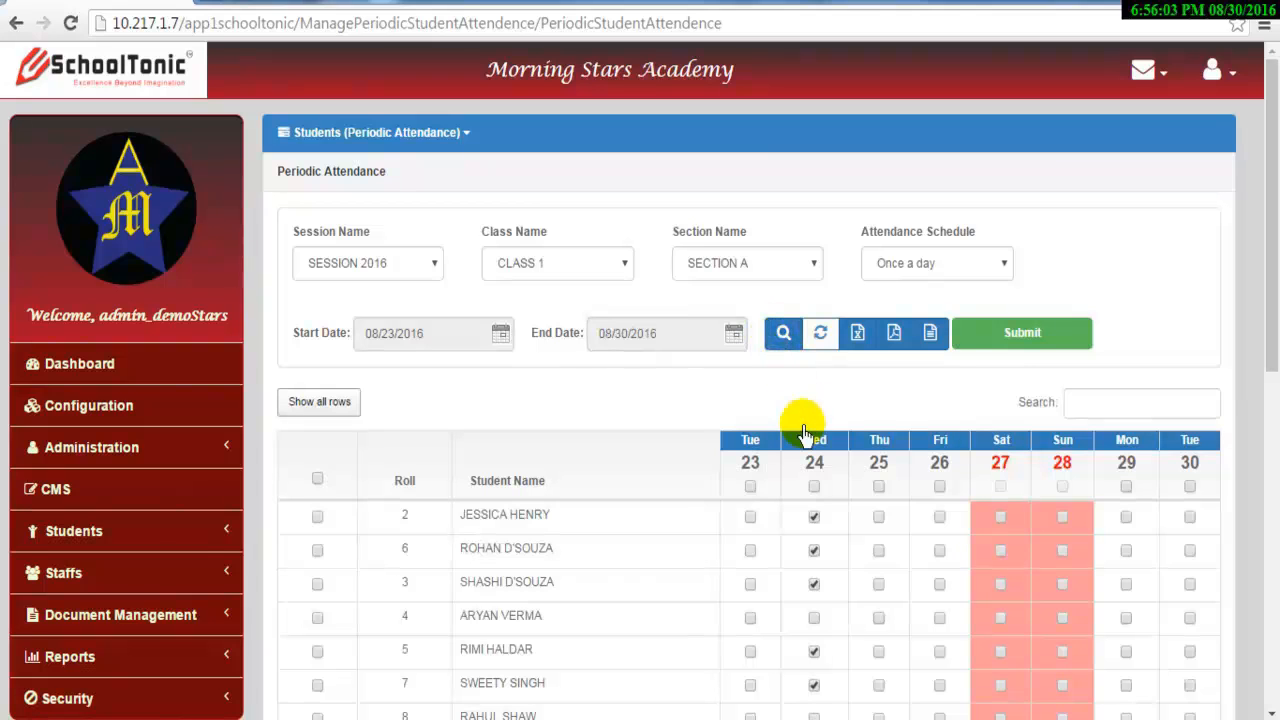
Mark roll number 4 present on August 23 and 26, all students on August 29 and 30, and roll number 20 on August 26
click(750, 617)
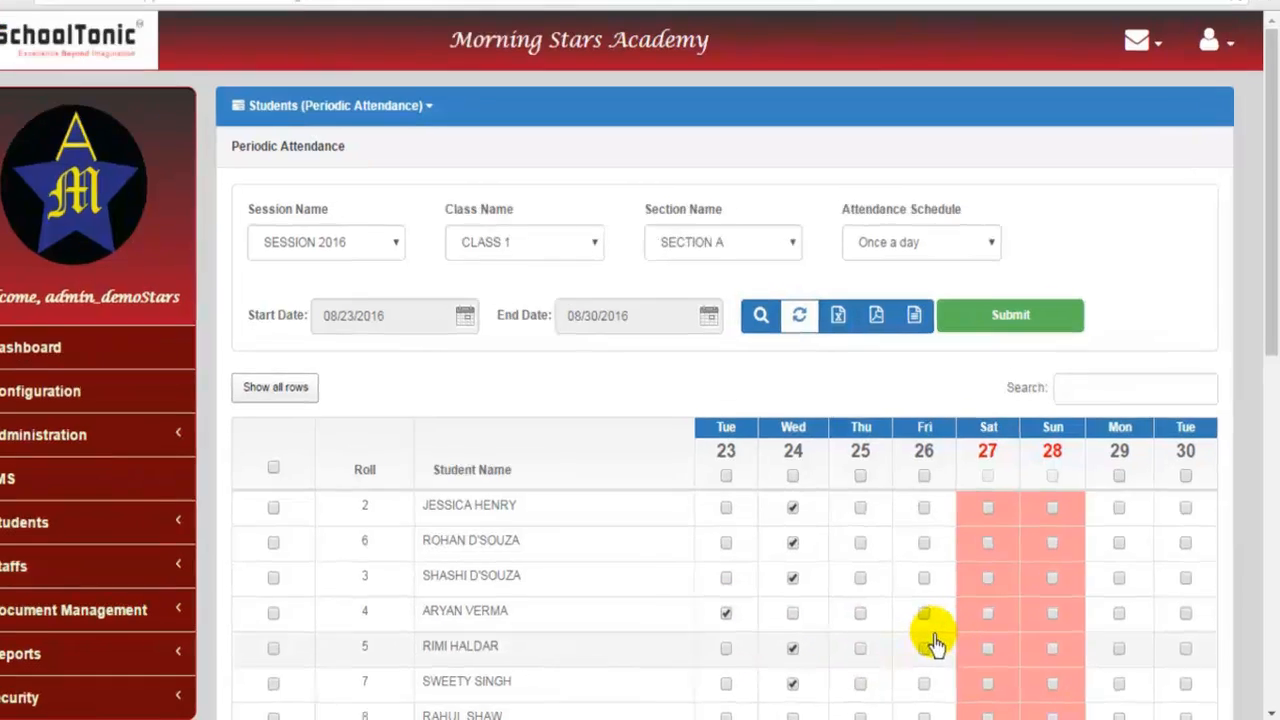
click(939, 617)
click(1021, 329)
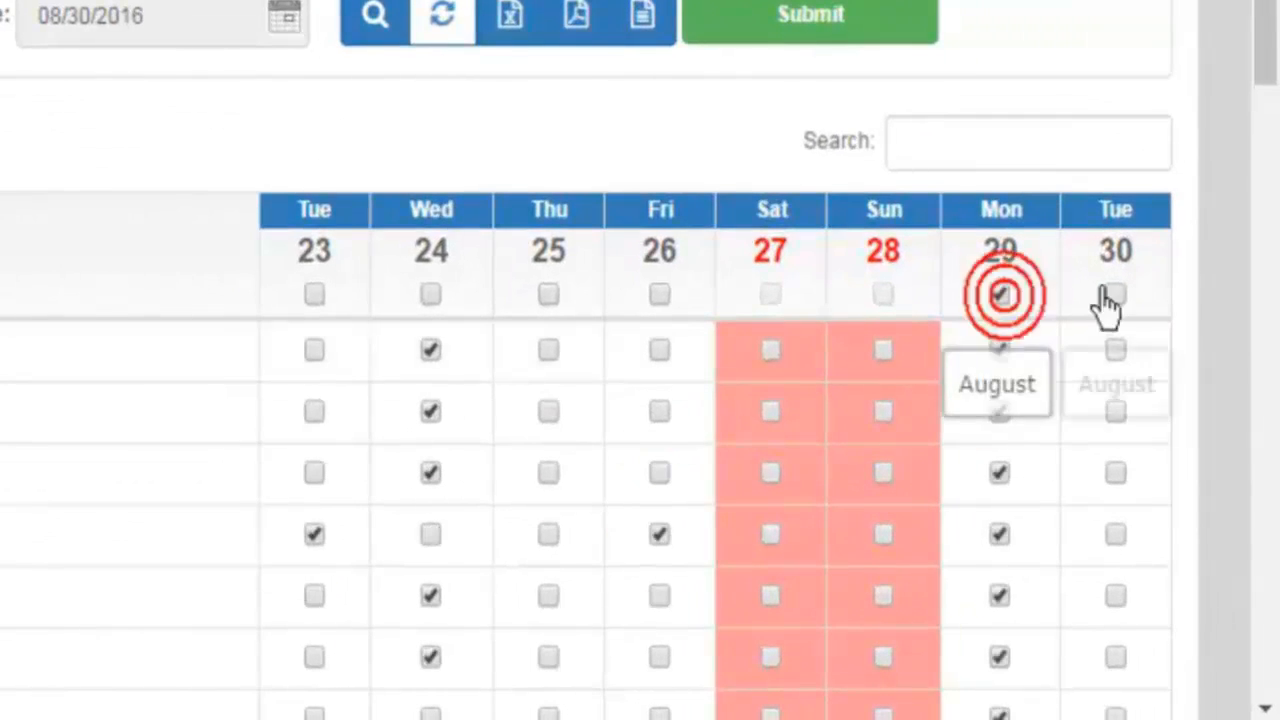
click(1128, 296)
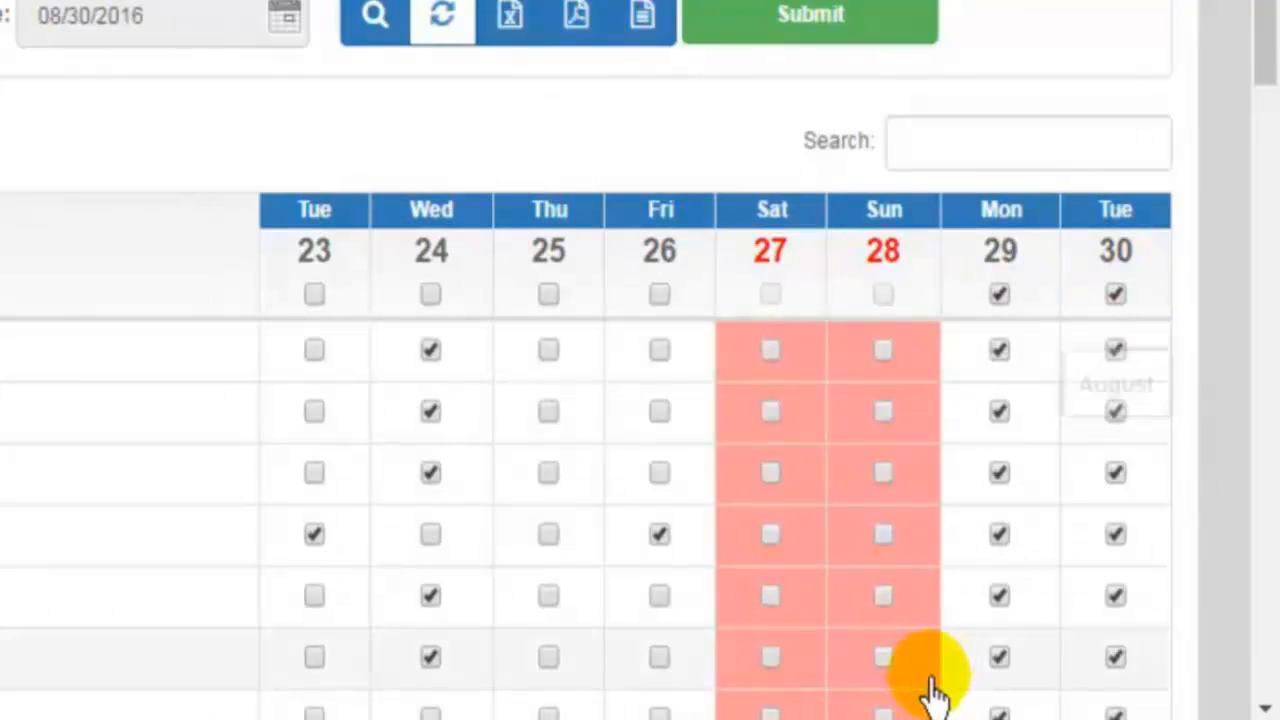
scroll(695, 650, down, 1)
scroll(680, 620, down, 6)
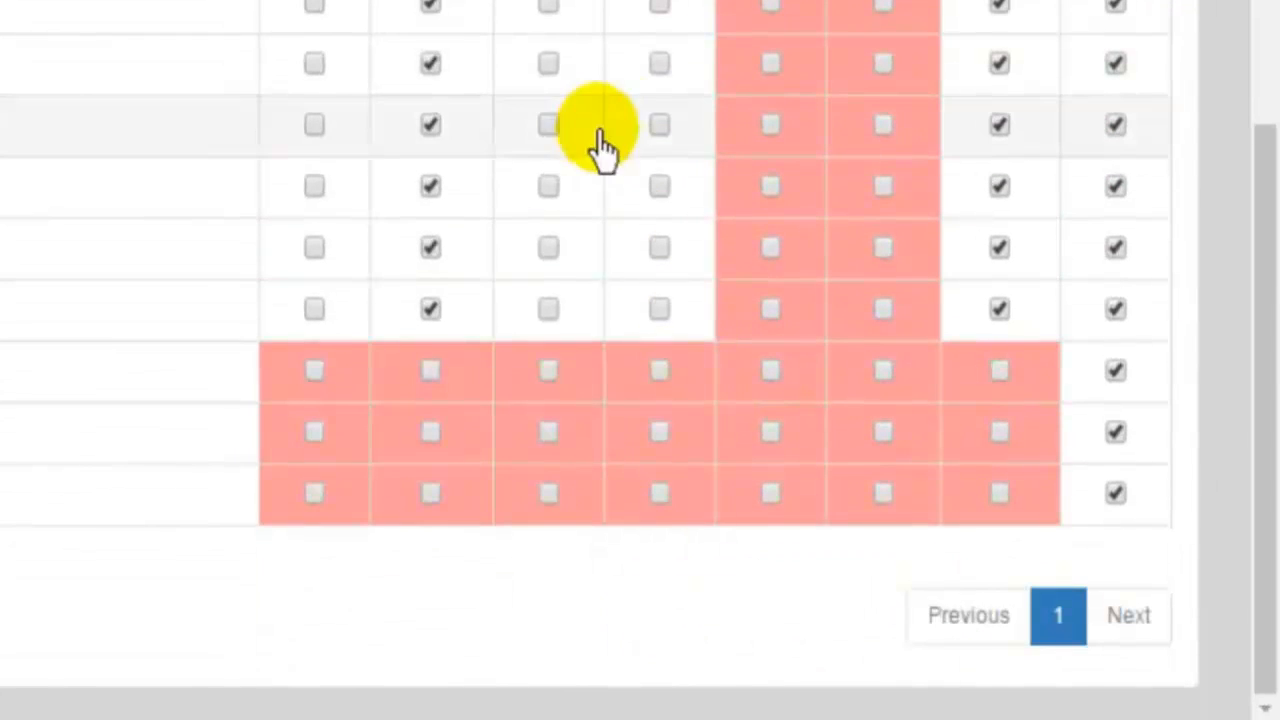
click(651, 124)
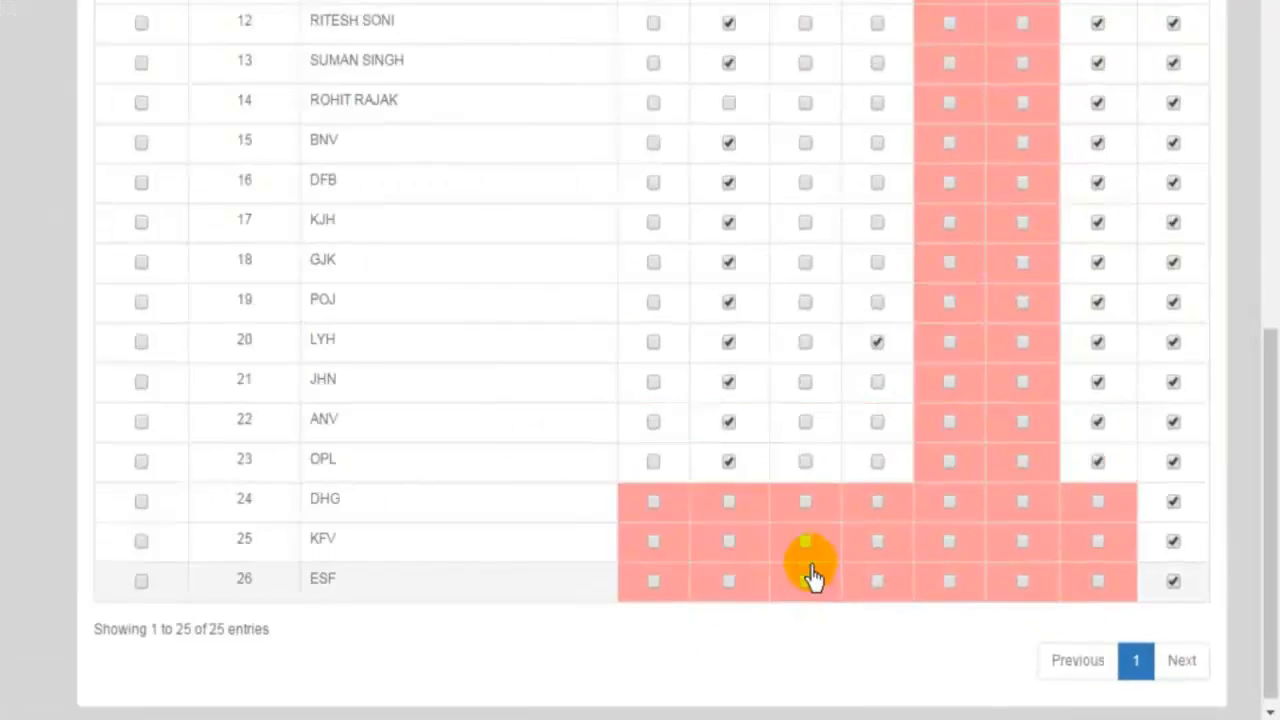
scroll(850, 585, up, 8)
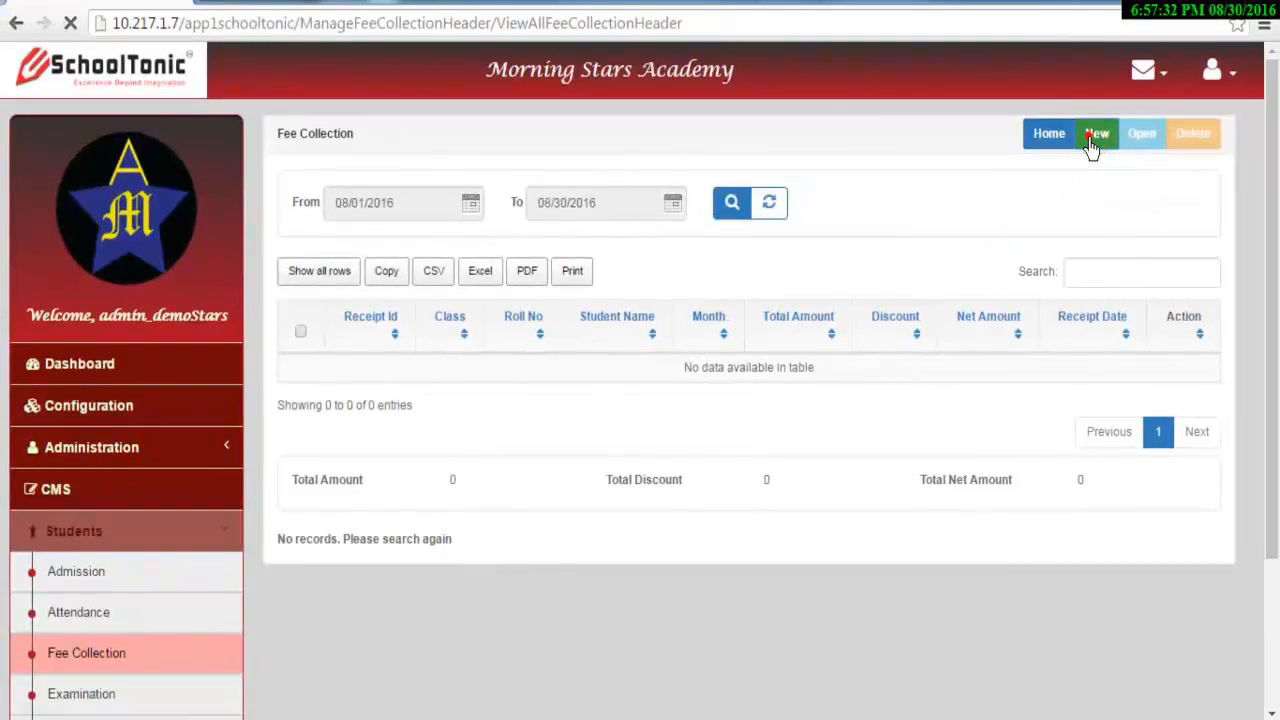
Start a new fee collection entry for the student with roll number 1 listed first in SESSION 2016, CLASS 2, SECTION A
click(1092, 140)
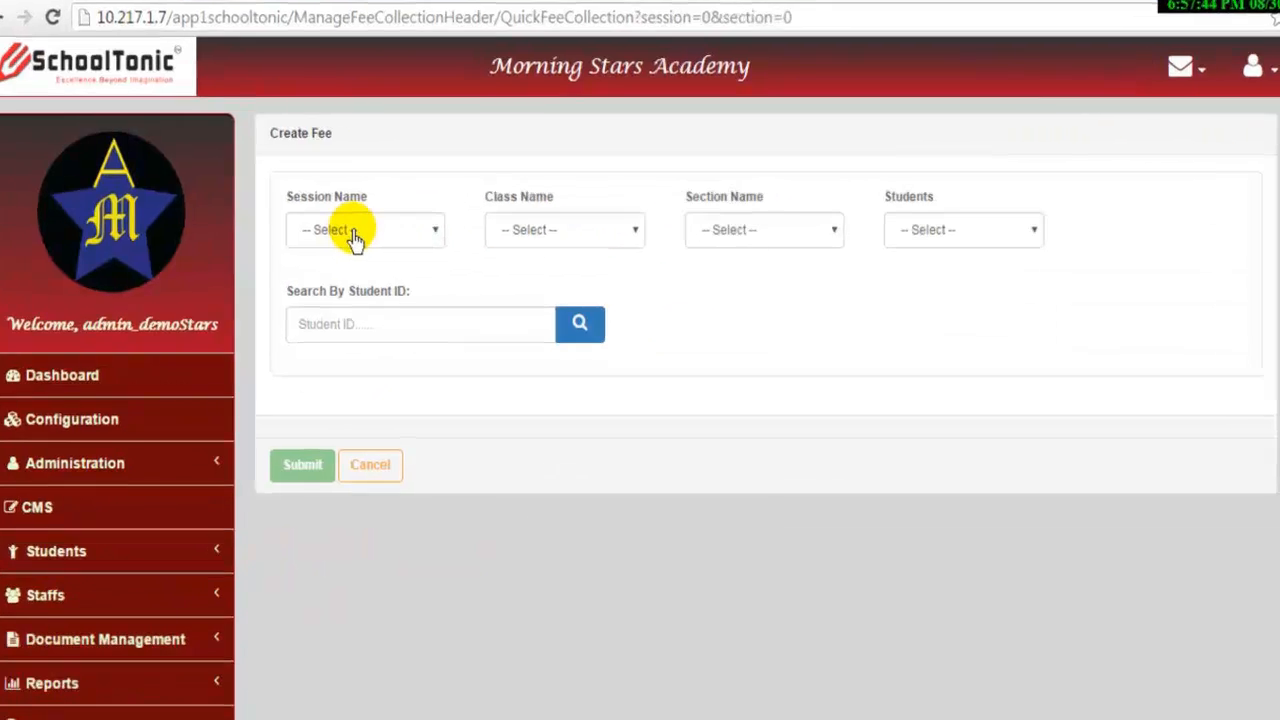
click(354, 227)
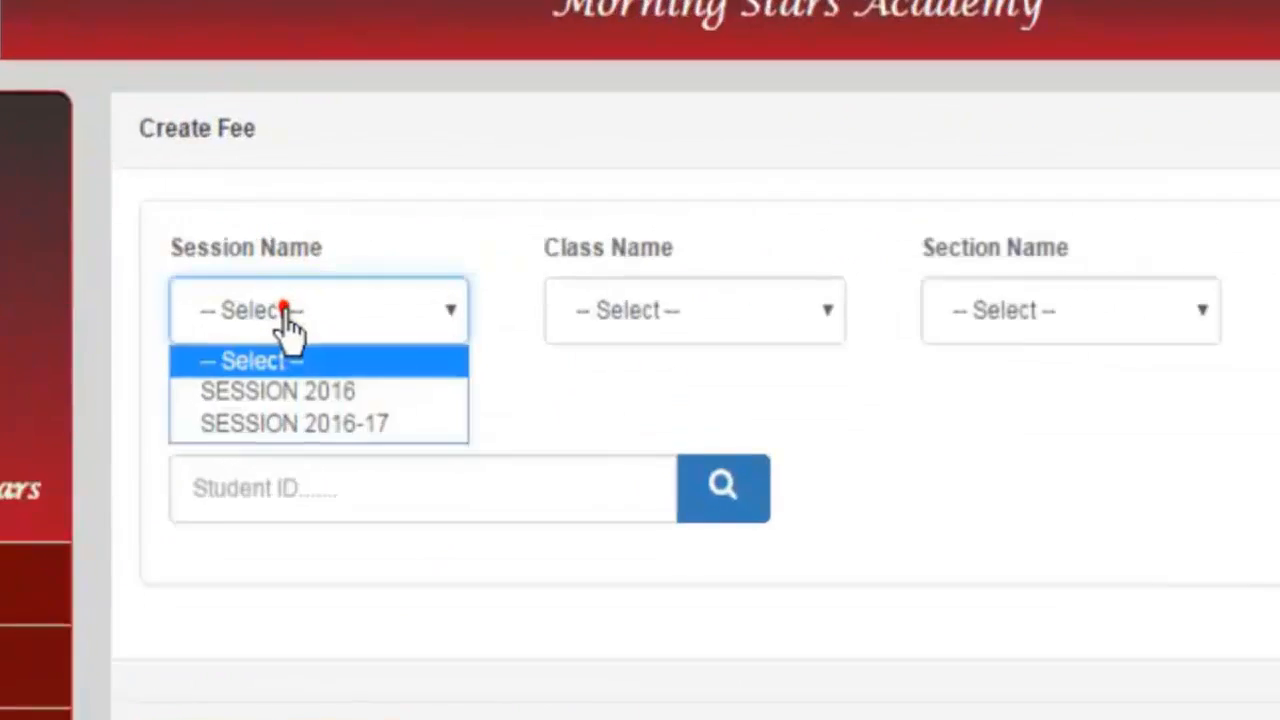
click(280, 391)
click(690, 312)
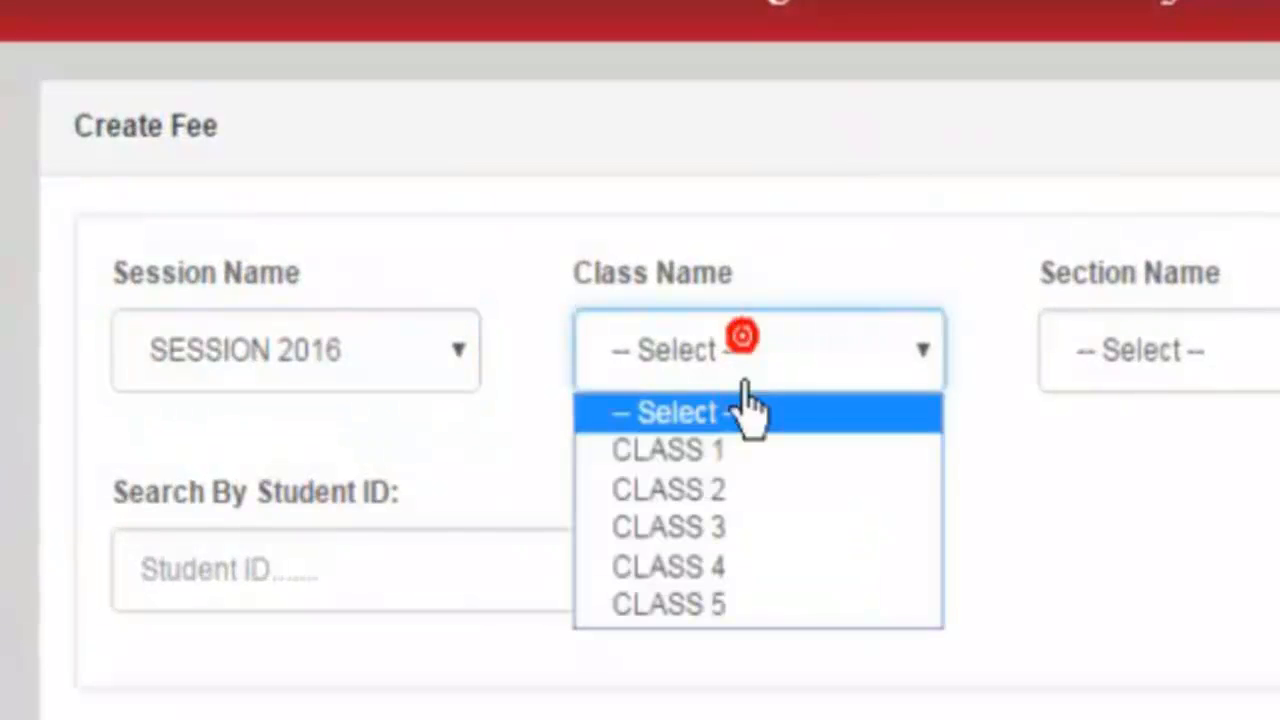
click(735, 489)
click(1228, 356)
click(600, 436)
click(908, 330)
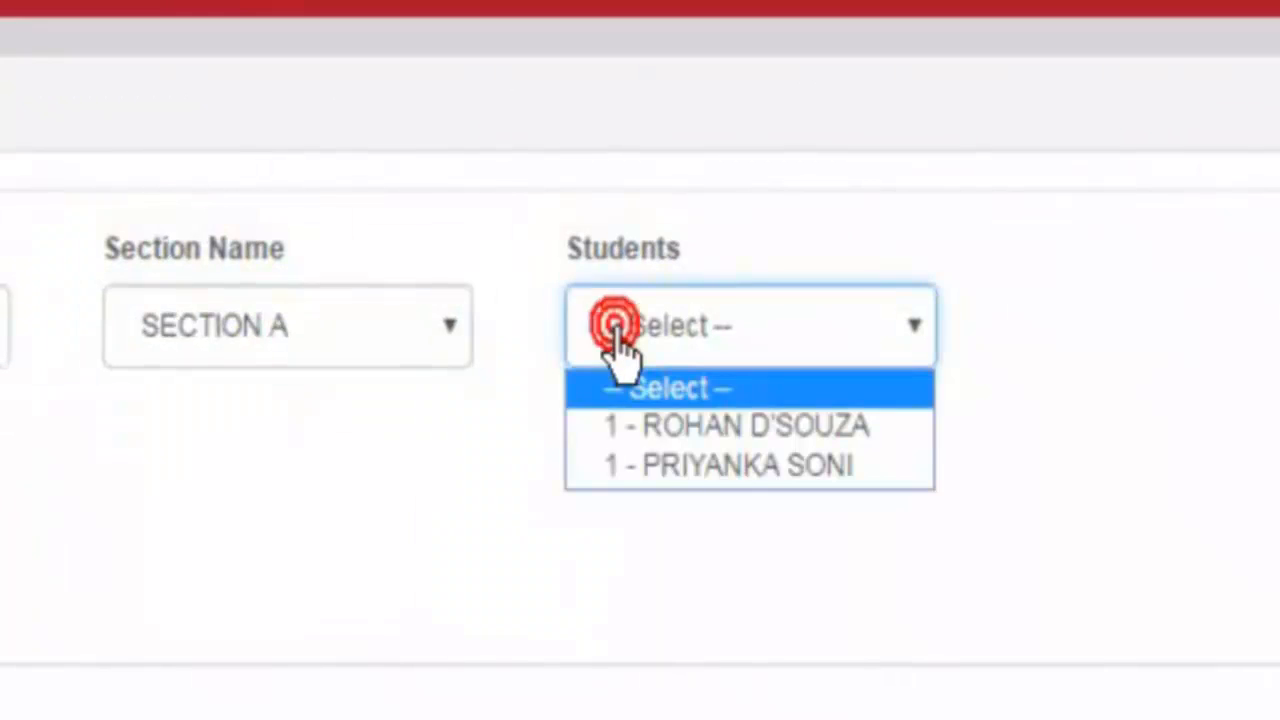
click(658, 435)
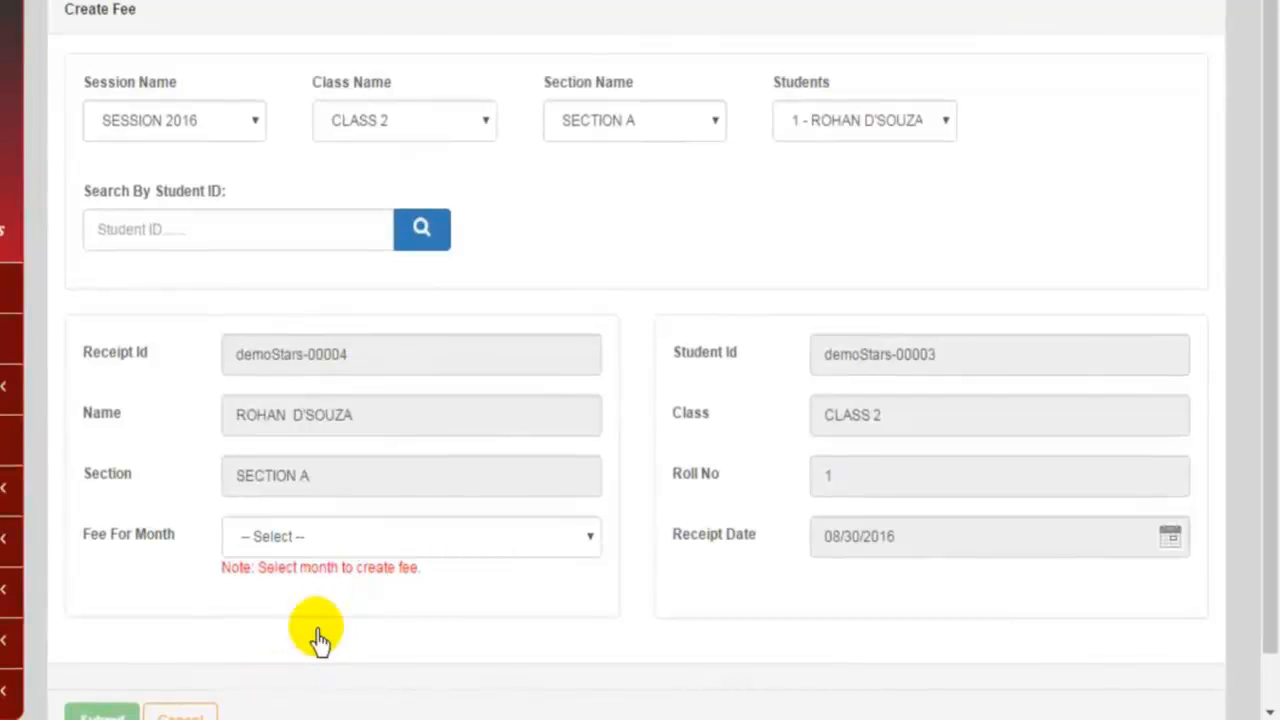
Set the fee month to Jan-2016 and submit the student's fee receipt with the prefilled sports and tuition fees
click(358, 545)
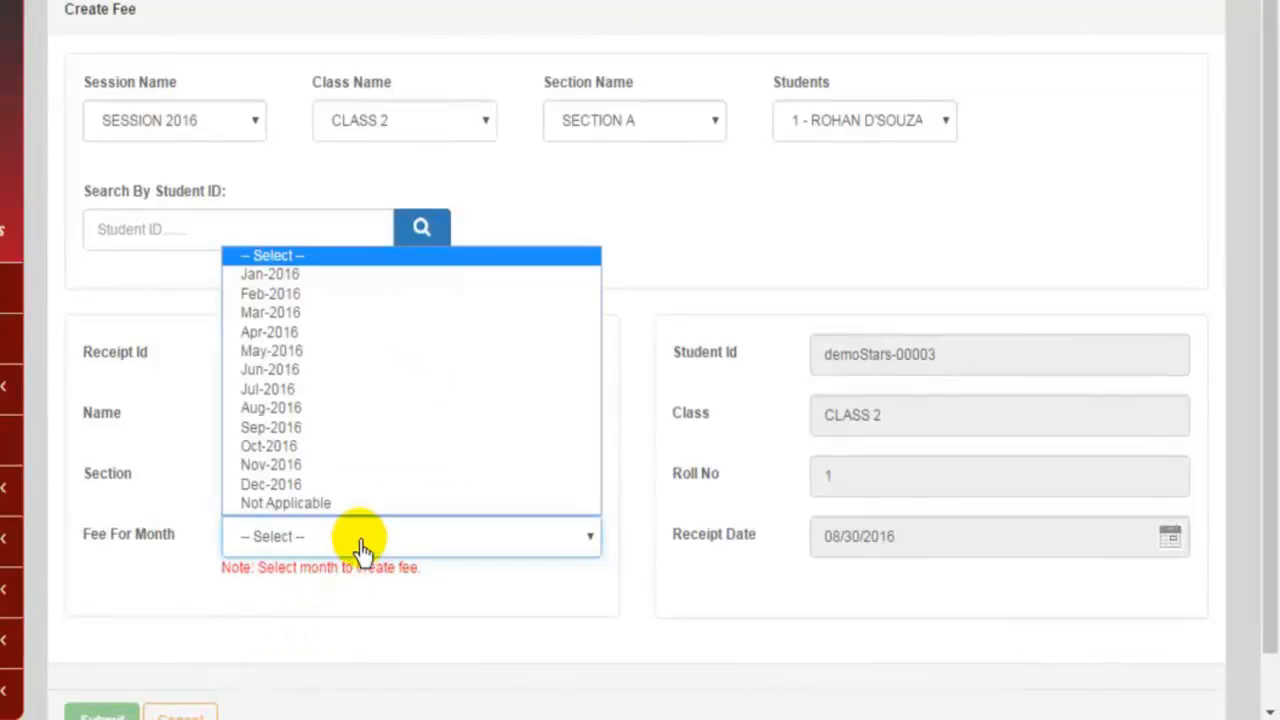
click(345, 276)
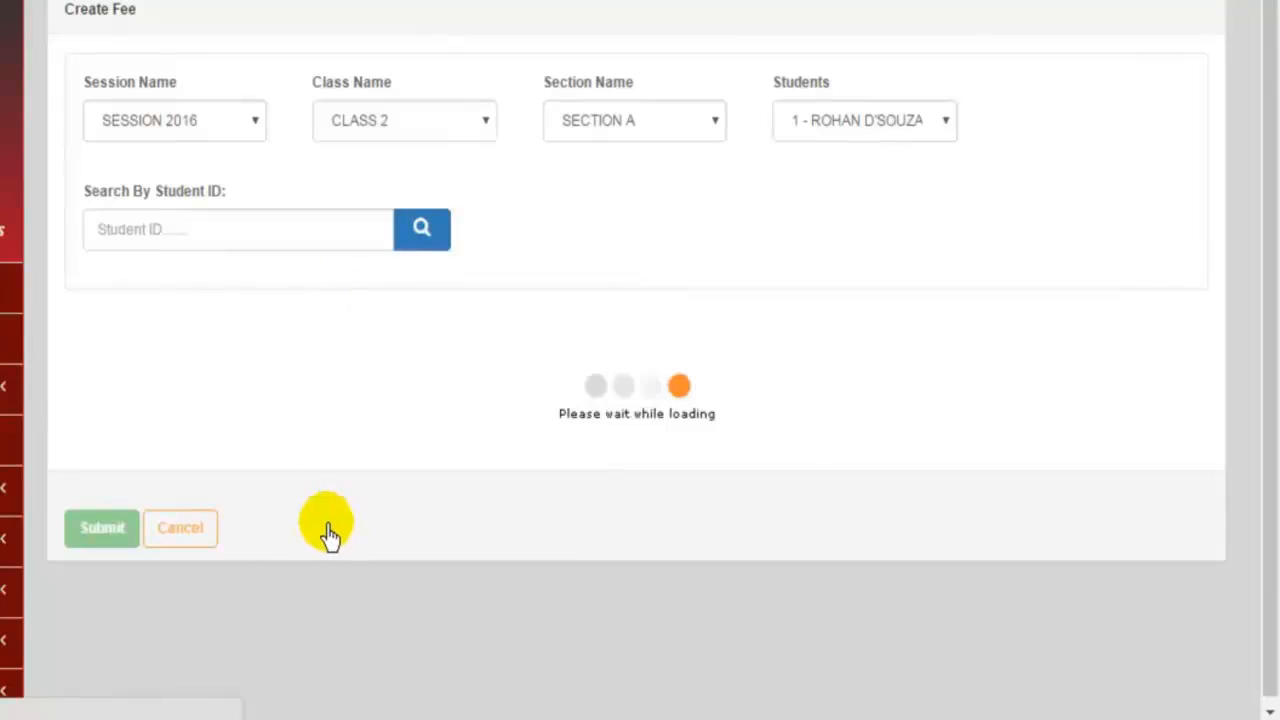
scroll(287, 625, down, 6)
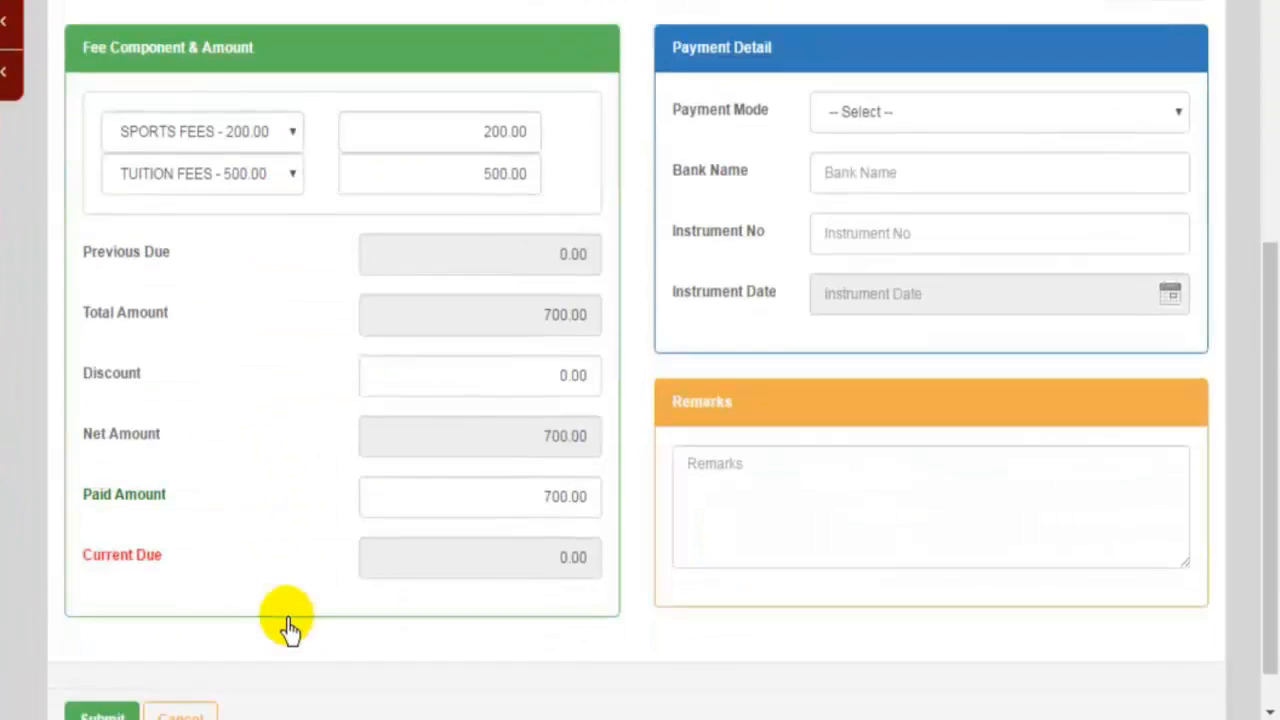
scroll(287, 625, down, 1)
click(106, 666)
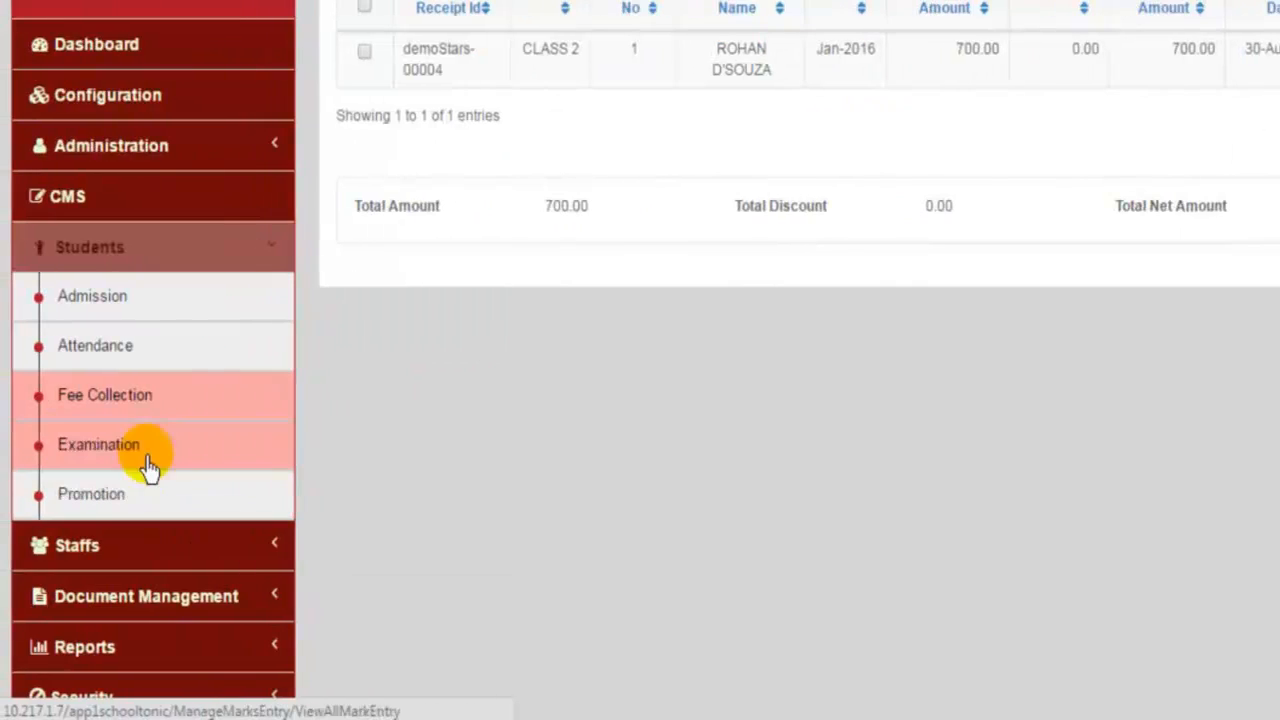
Open the student-wise mark sheet in the students' Examination module
click(143, 455)
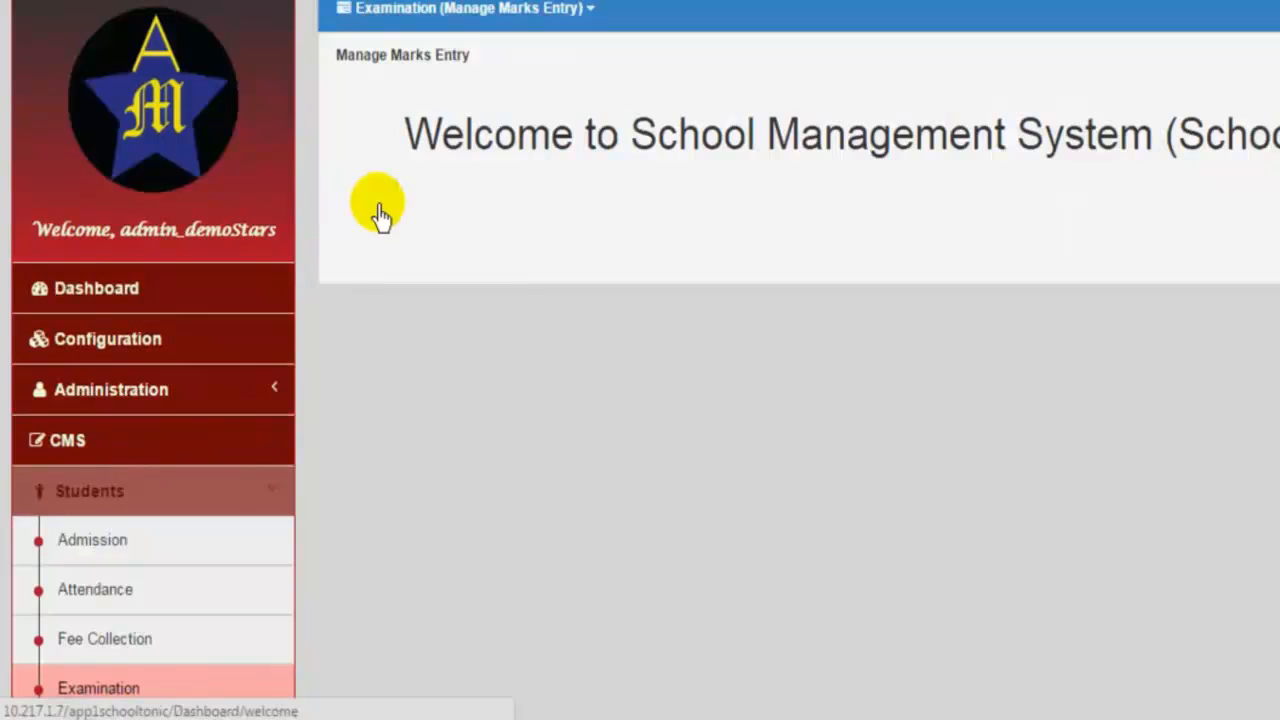
click(465, 10)
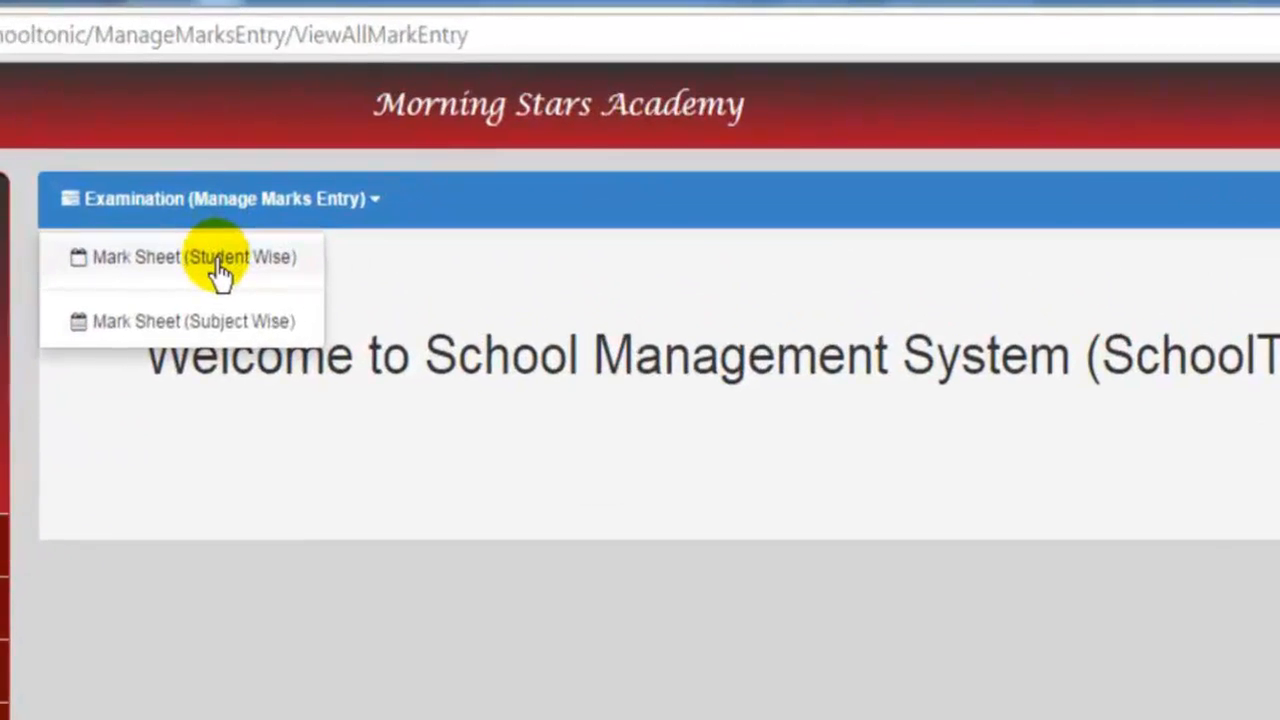
click(218, 265)
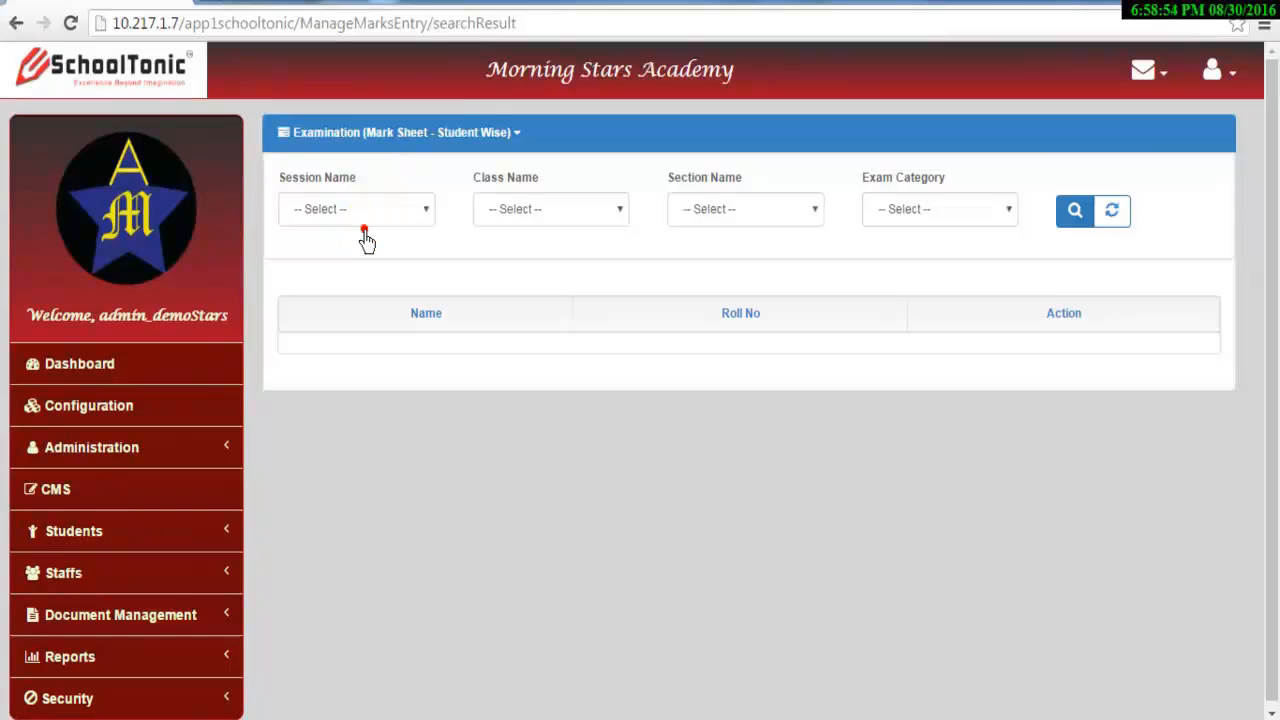
Load the student-wise mark sheet for SESSION 2016, CLASS 1, SECTION A and exam category SUMMATIVE-ANNUAL
click(362, 217)
click(362, 250)
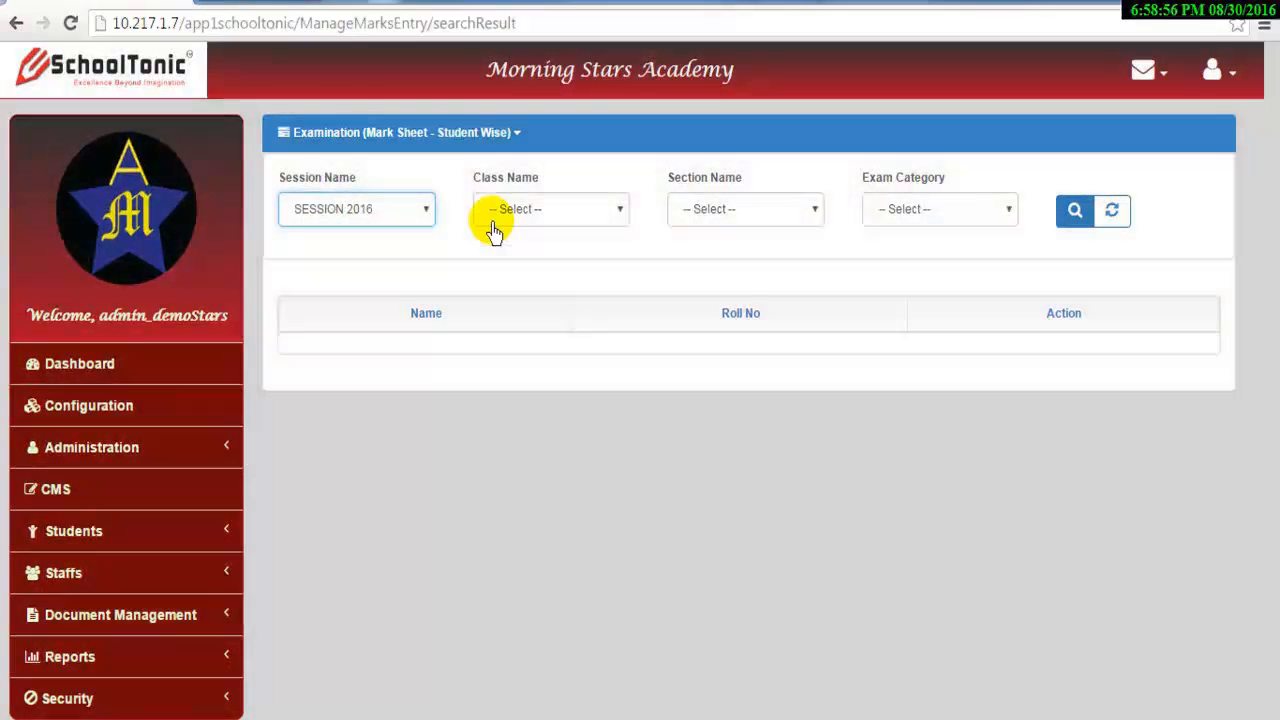
click(500, 214)
click(522, 250)
click(690, 208)
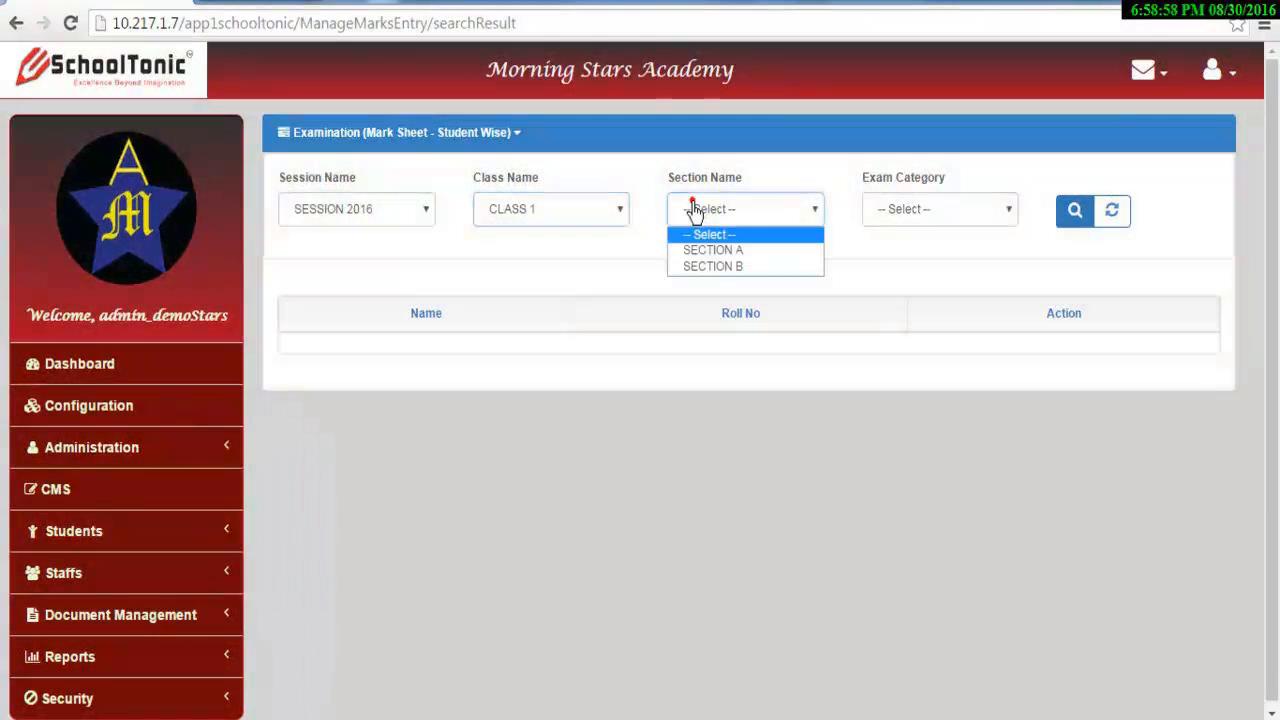
click(713, 249)
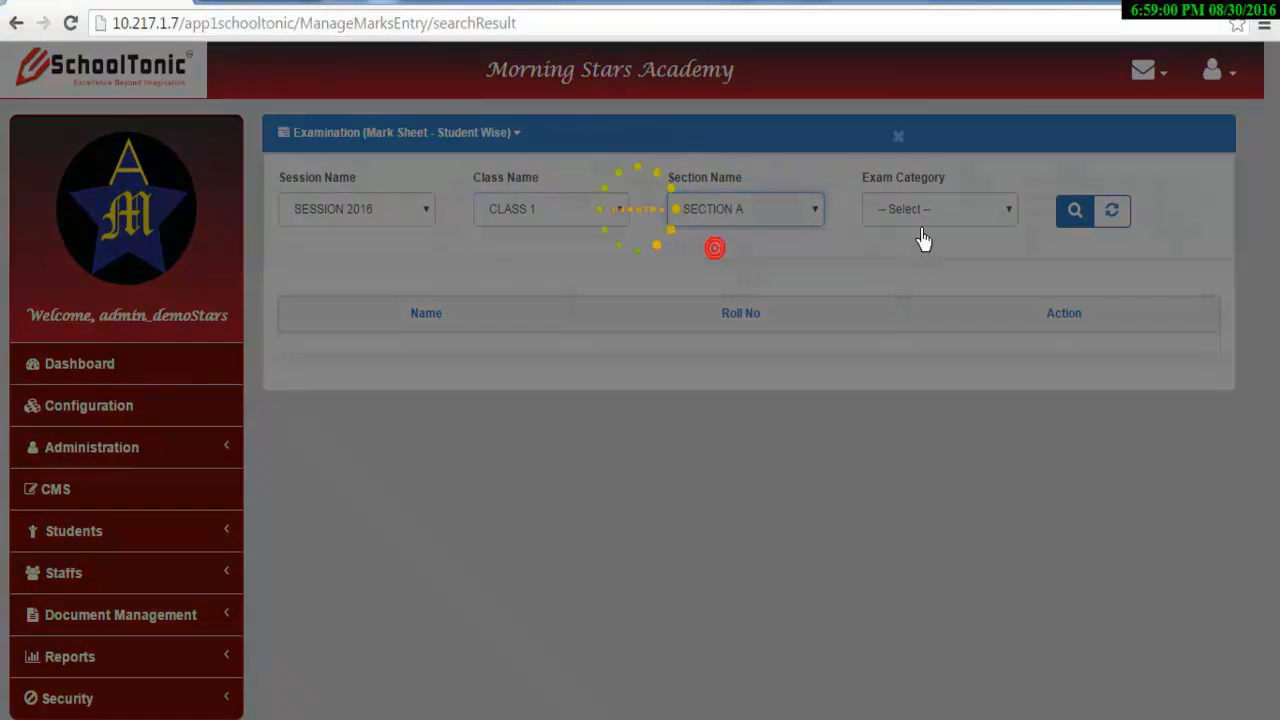
click(938, 214)
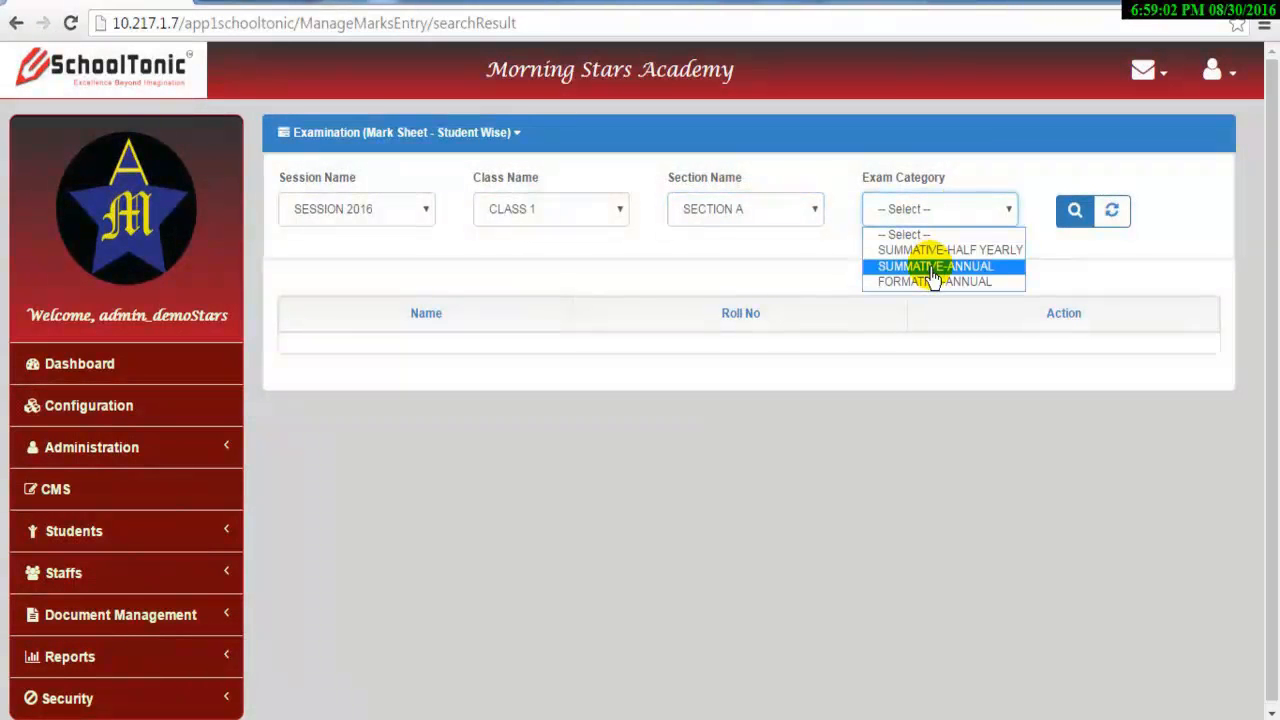
click(931, 270)
click(1075, 212)
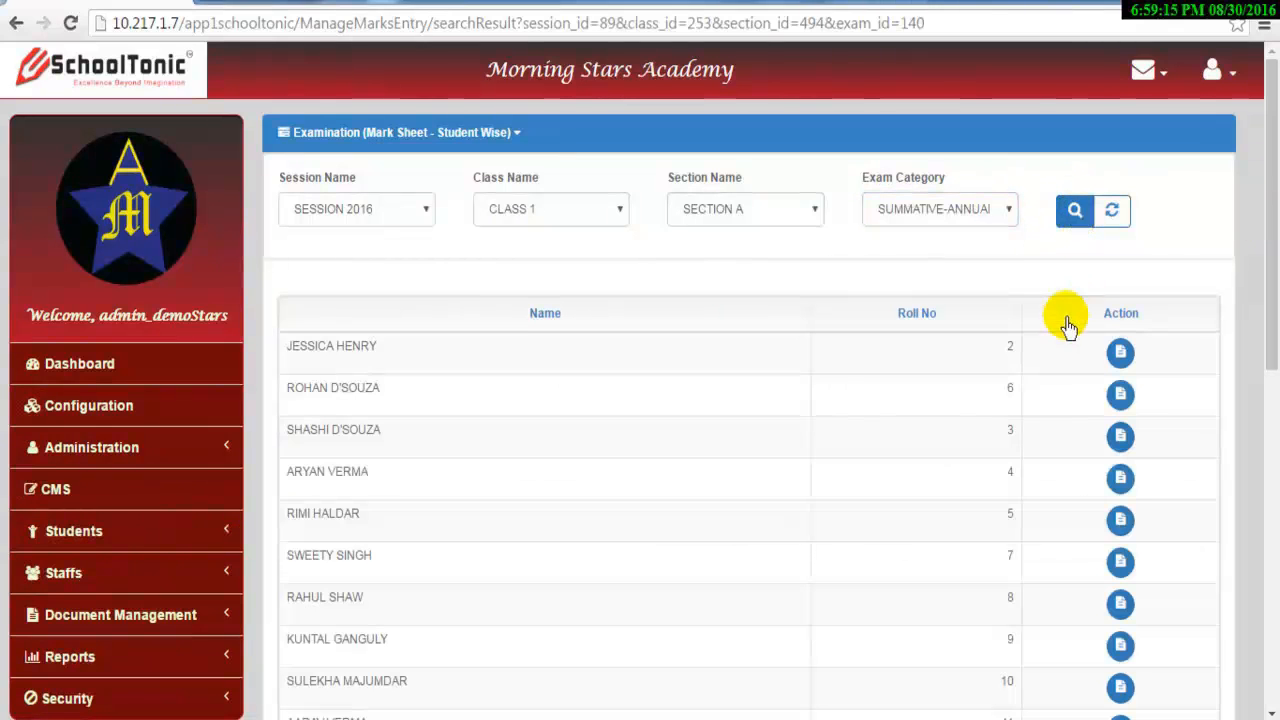
Open the marks entry form for roll number 2 and enter 80 for English, 67 for Mathematics and 59 for Science
click(1122, 354)
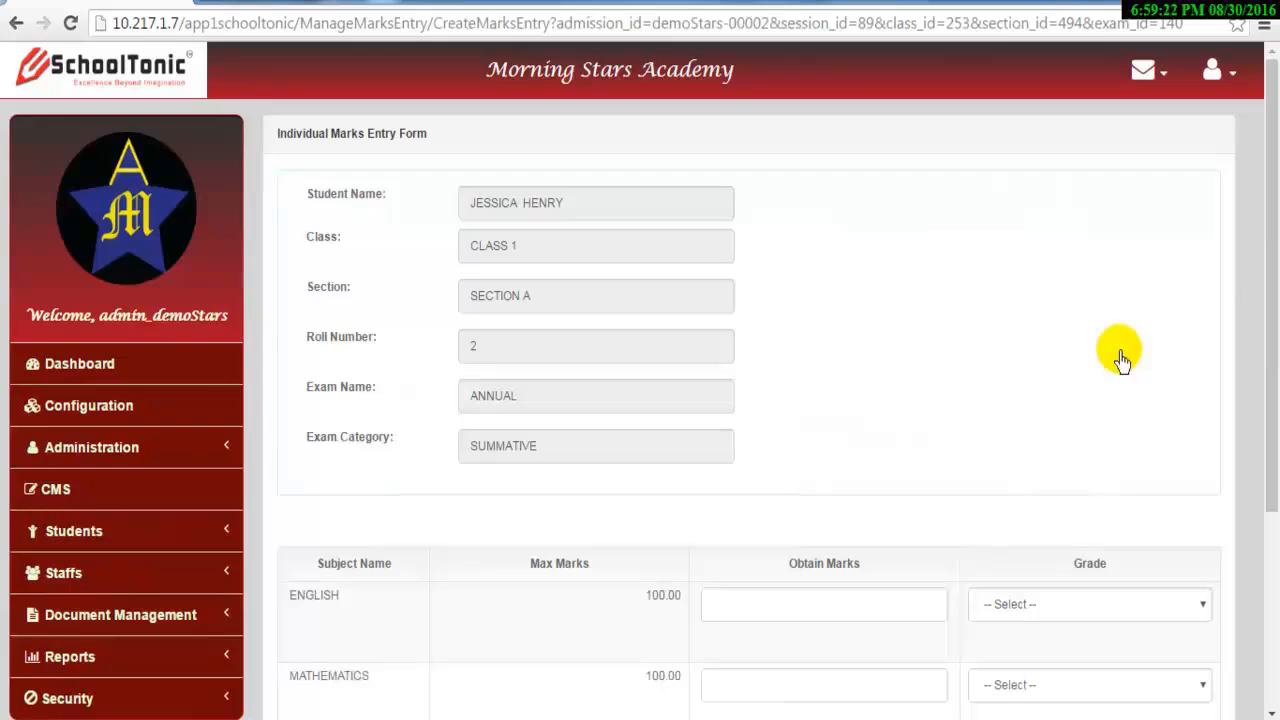
scroll(875, 495, down, 3)
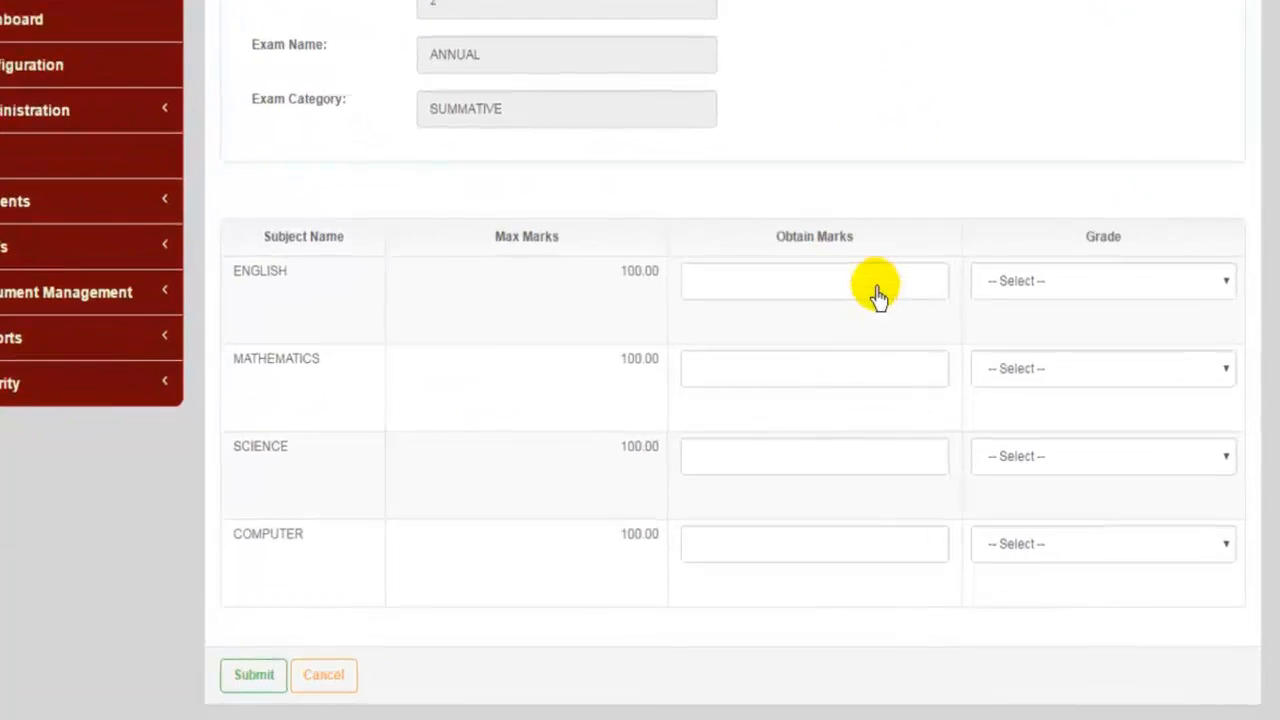
click(877, 288)
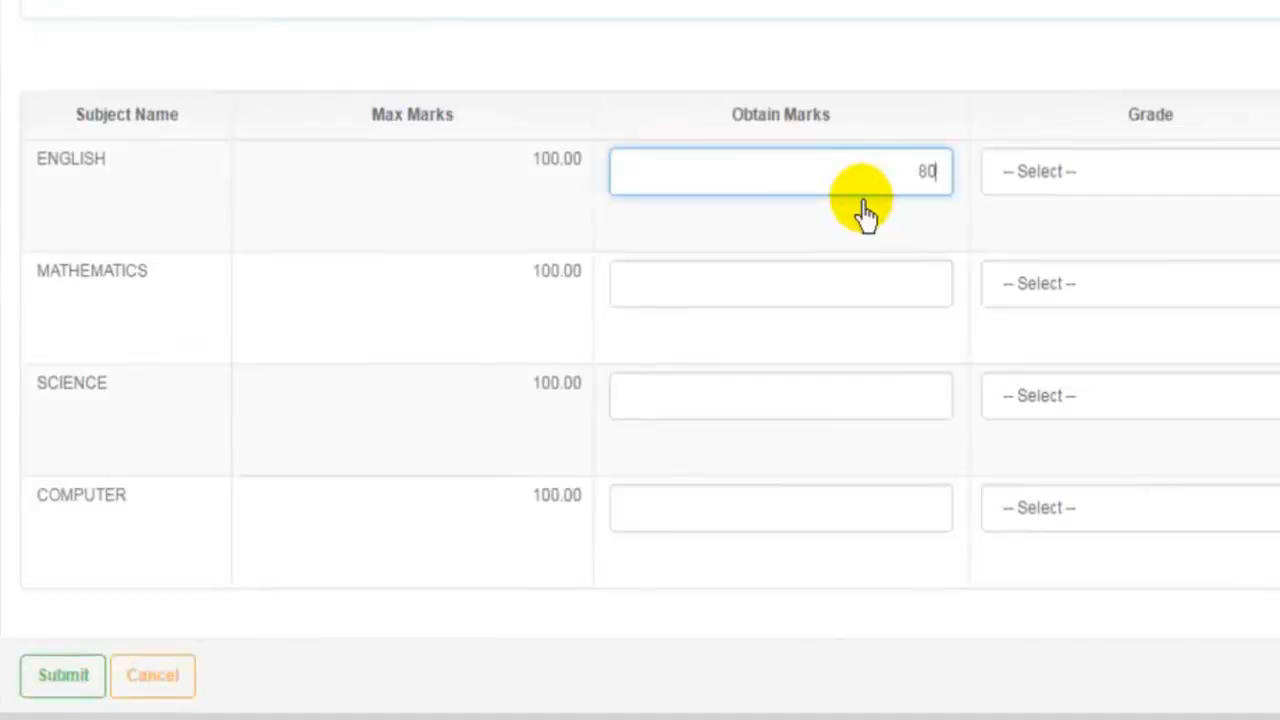
click(883, 288)
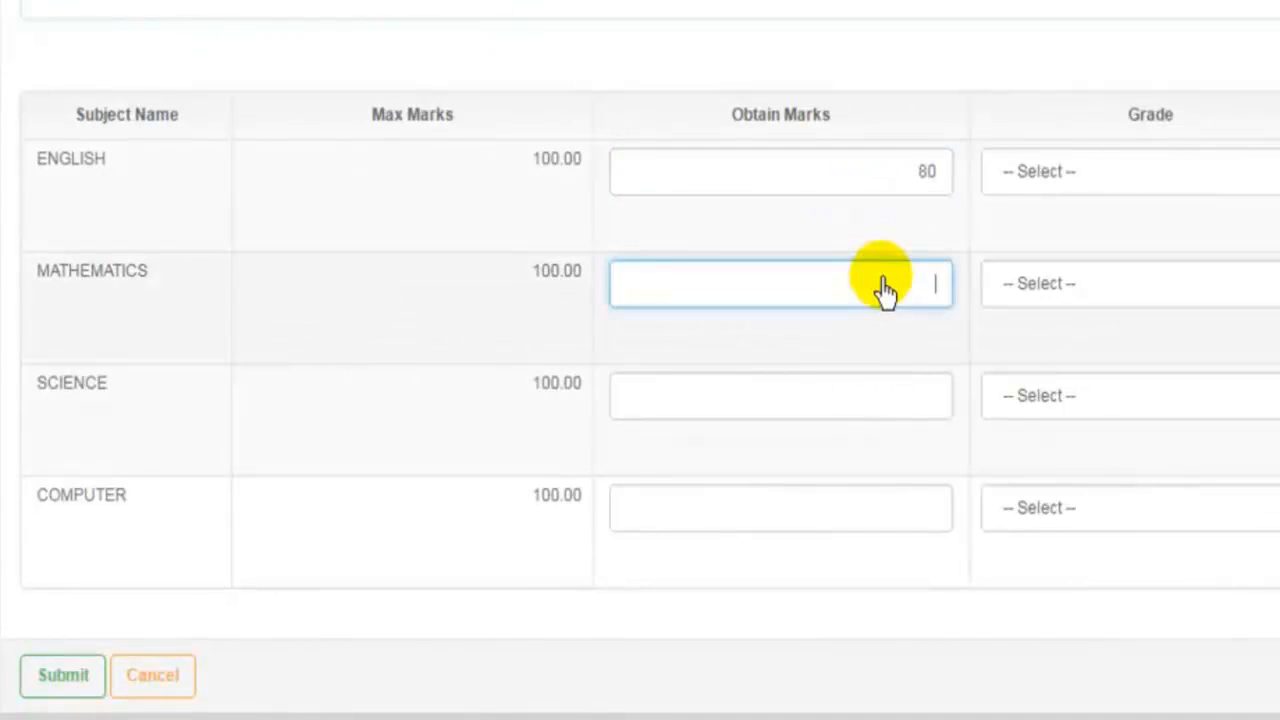
click(917, 403)
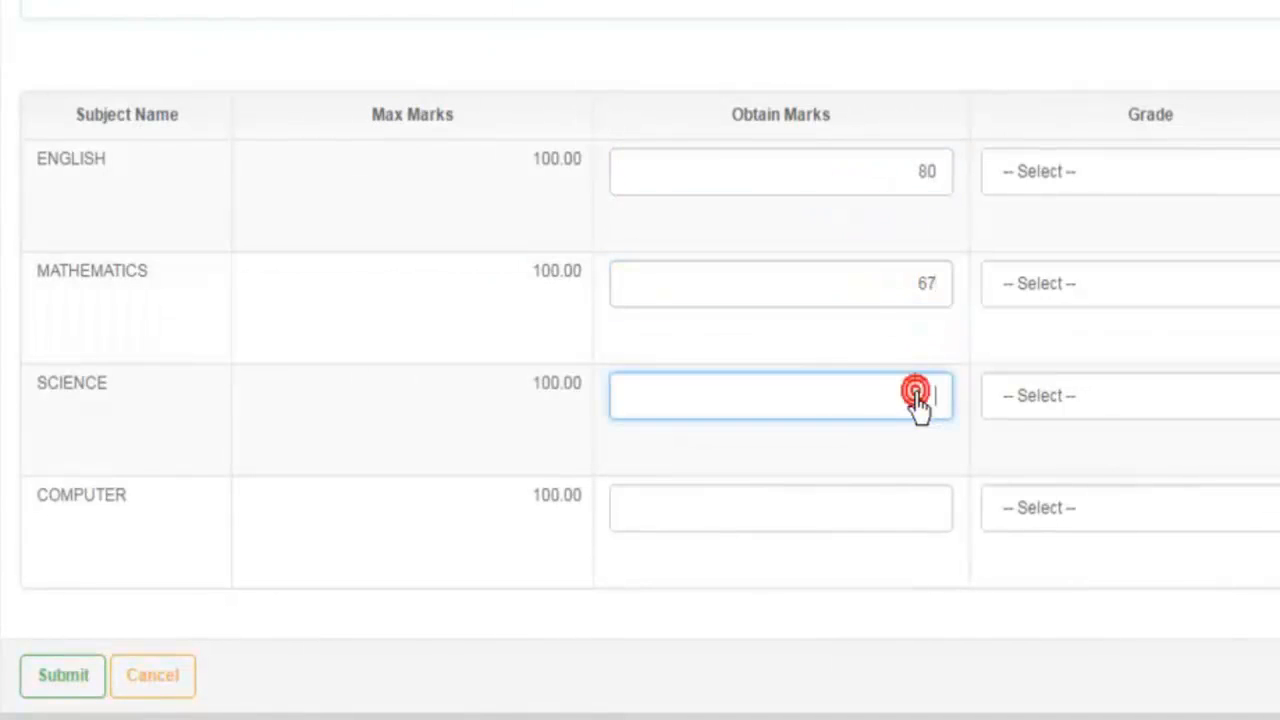
text(59)
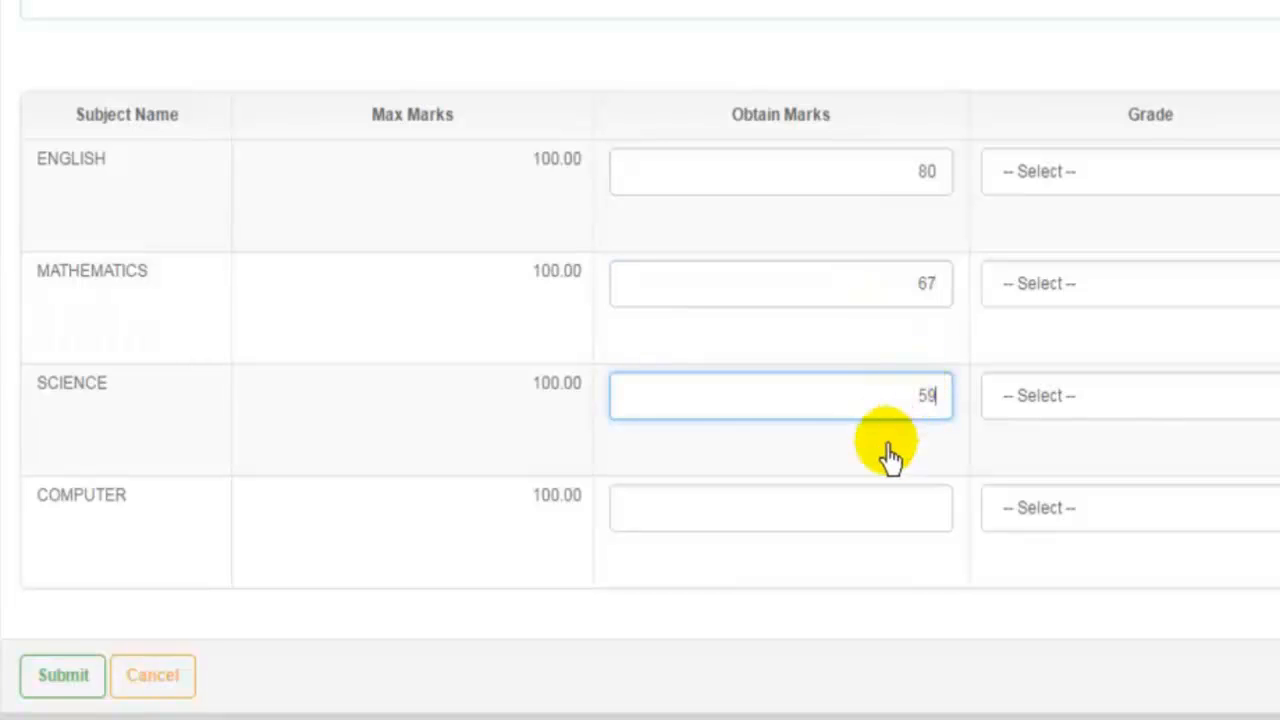
click(903, 518)
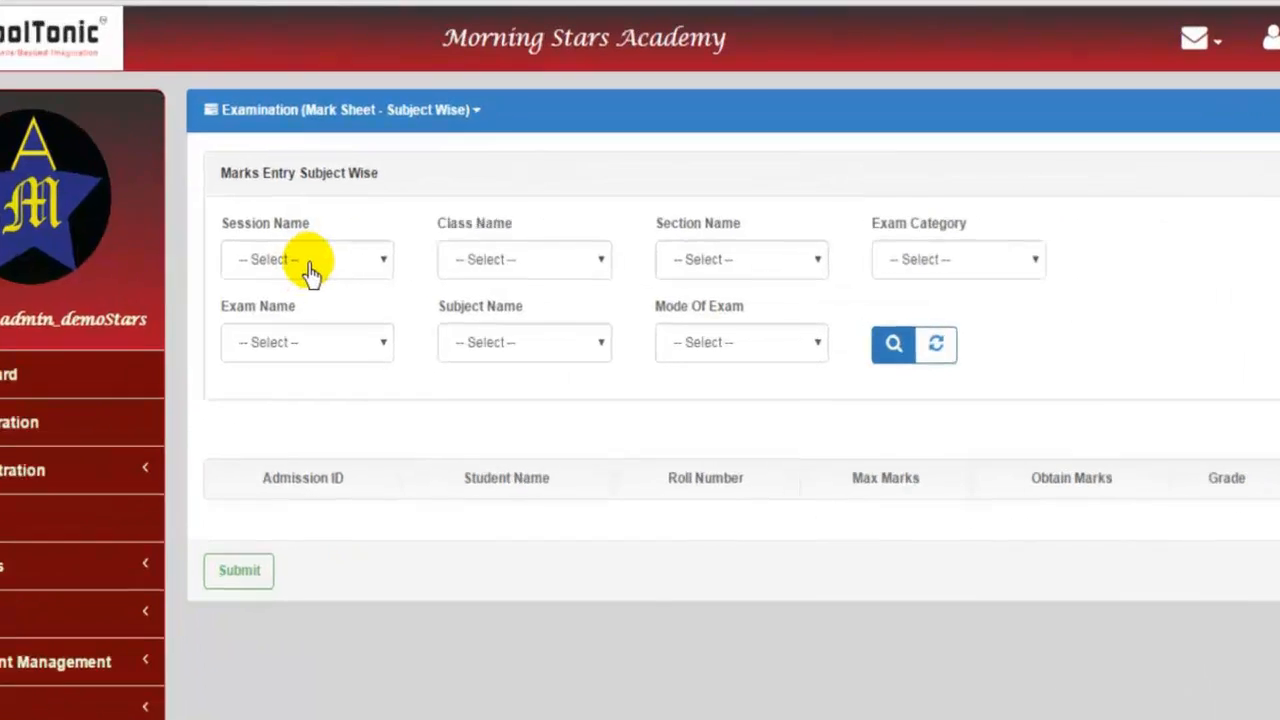
Filter the subject-wise mark sheet by SESSION 2016, CLASS 1, SECTION B and exam category SUMMATIVE
click(369, 264)
click(186, 311)
click(417, 252)
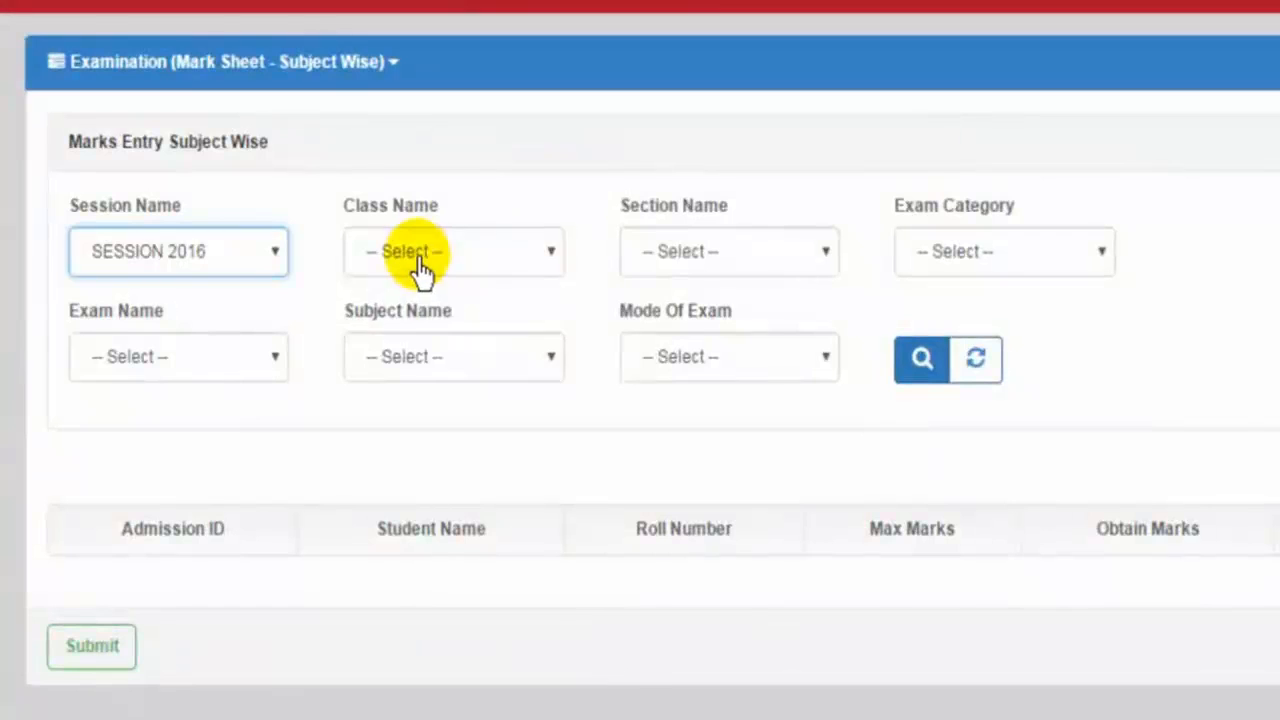
click(438, 314)
click(729, 252)
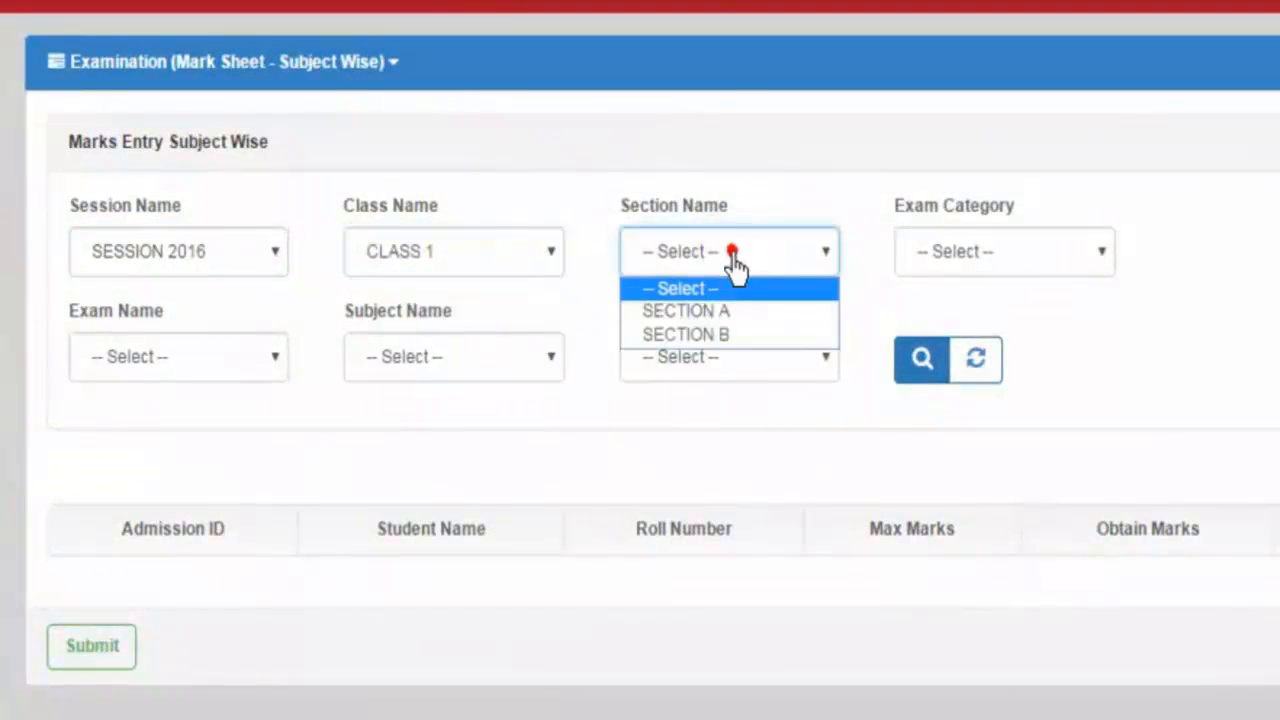
click(727, 337)
click(945, 258)
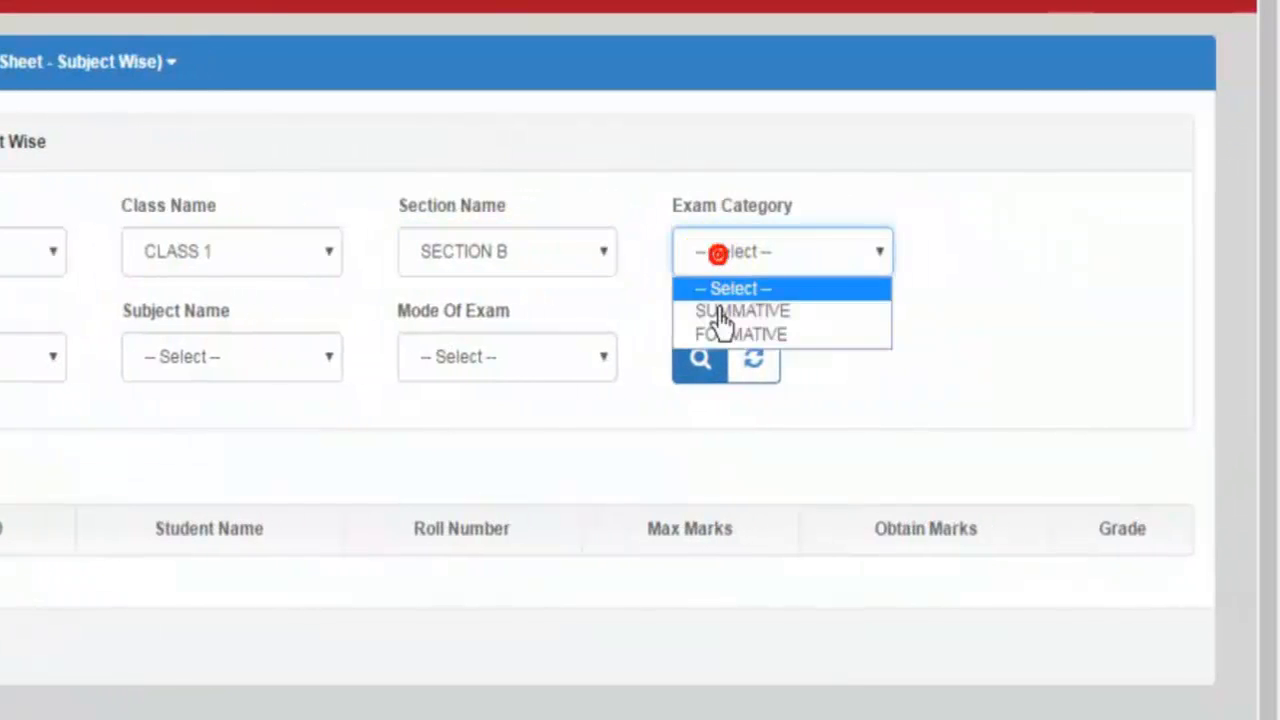
click(724, 314)
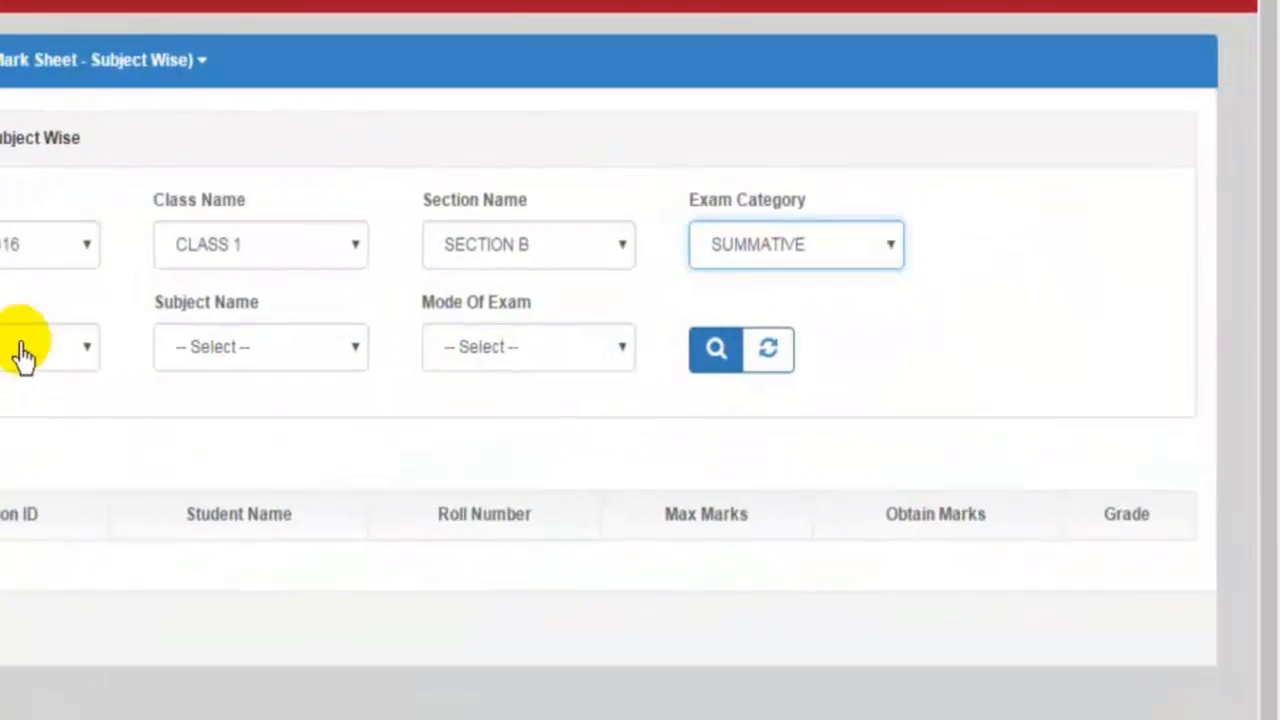
Choose the ANNUAL exam, subject ENGLISH and exam mode N/A, and load the subject-wise mark sheet
click(23, 348)
click(176, 375)
click(356, 316)
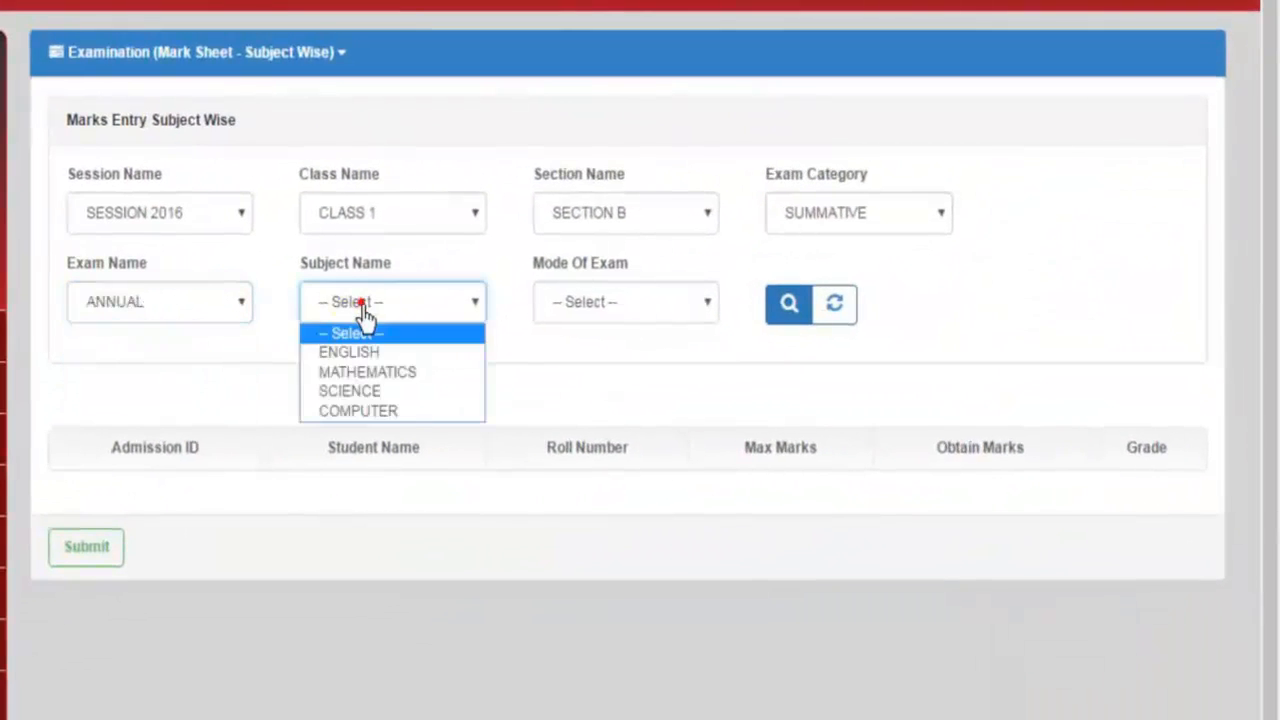
click(377, 352)
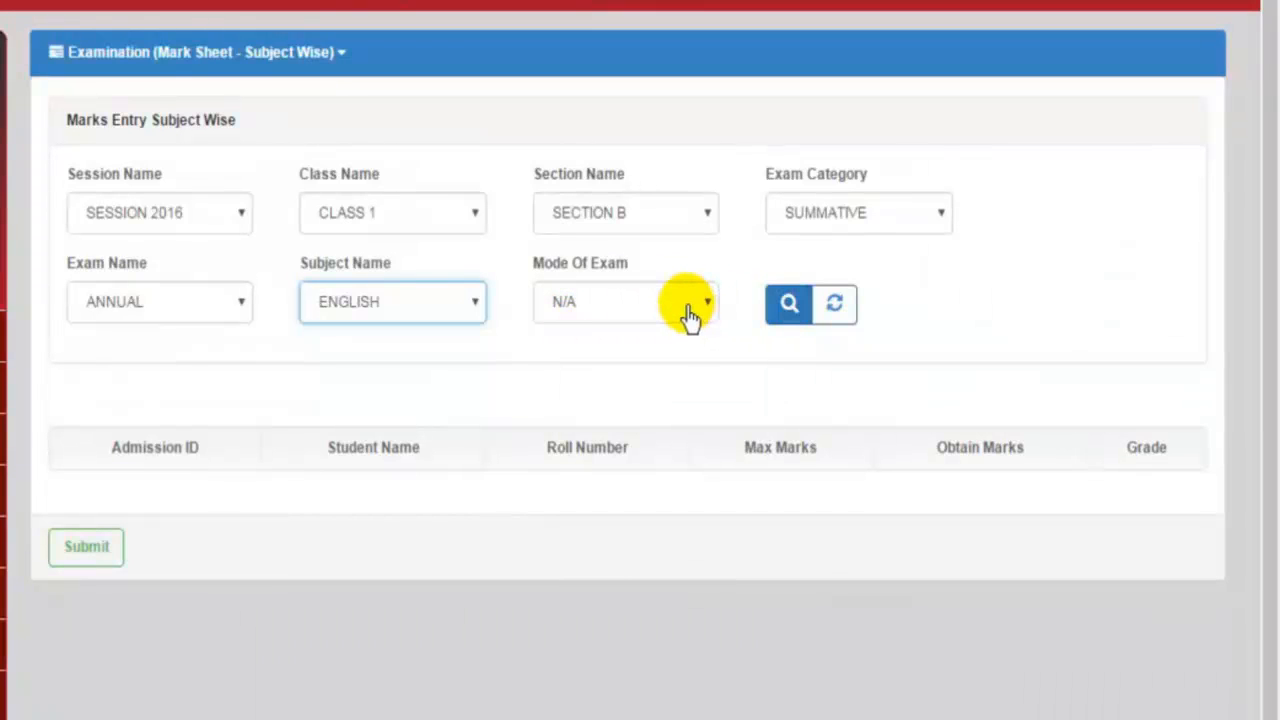
click(690, 316)
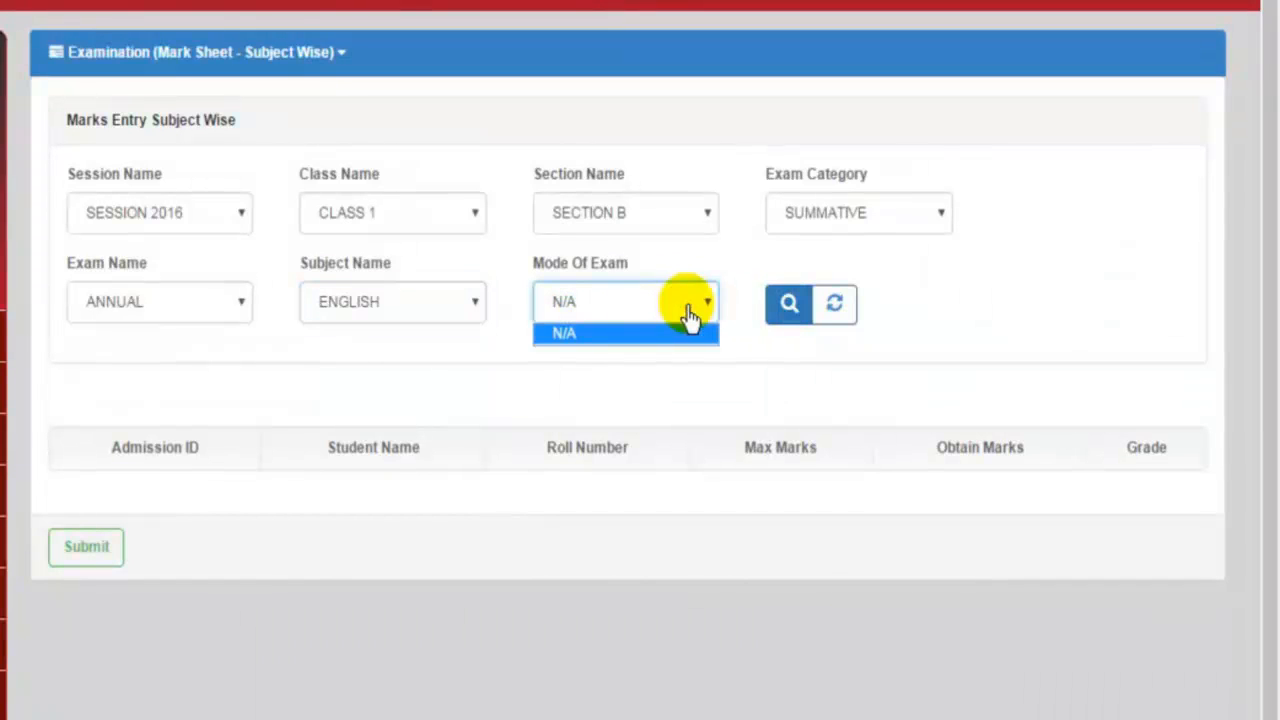
click(694, 310)
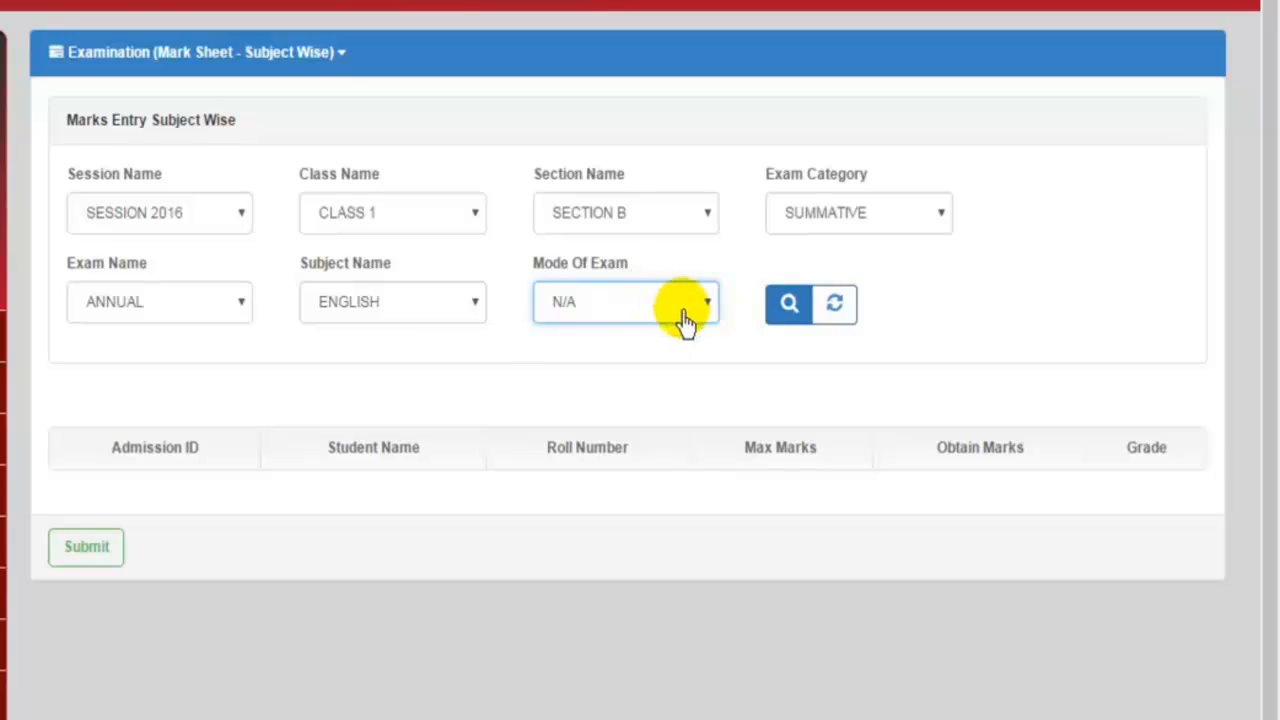
click(790, 306)
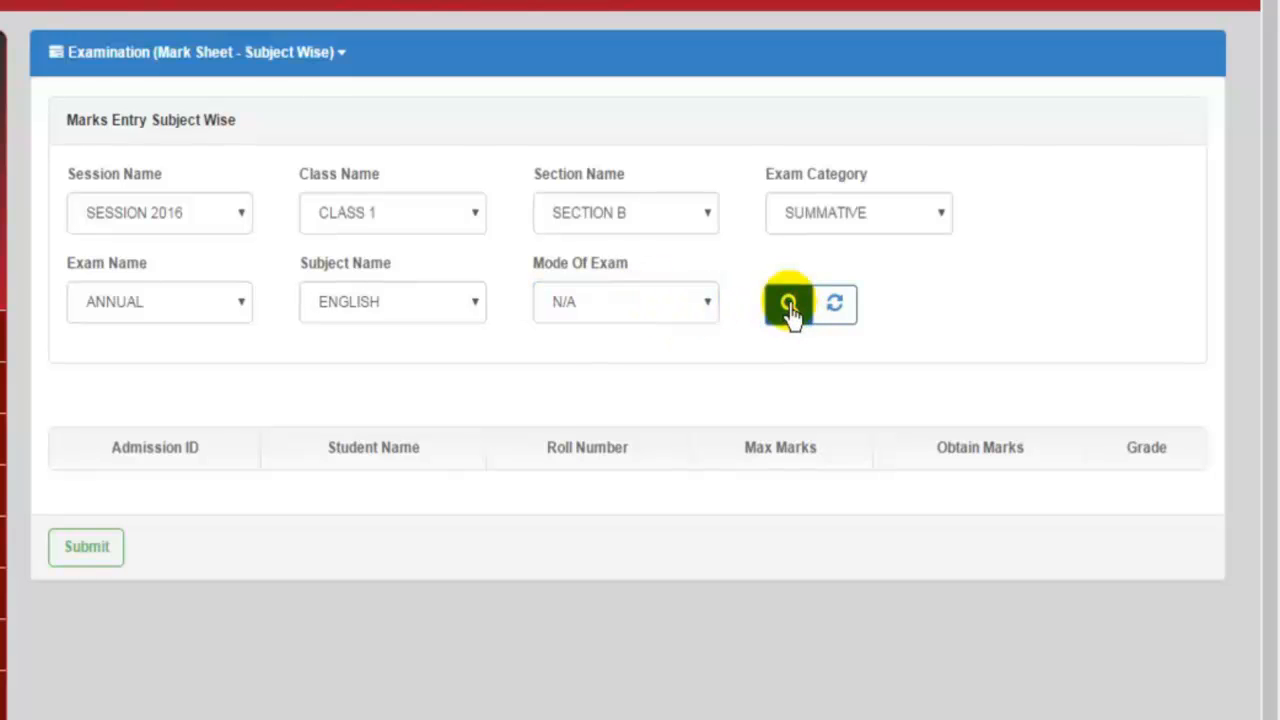
Examine the obtained marks and grade fields for every student in the subject-wise mark sheet
scroll(794, 349, down, 3)
click(843, 246)
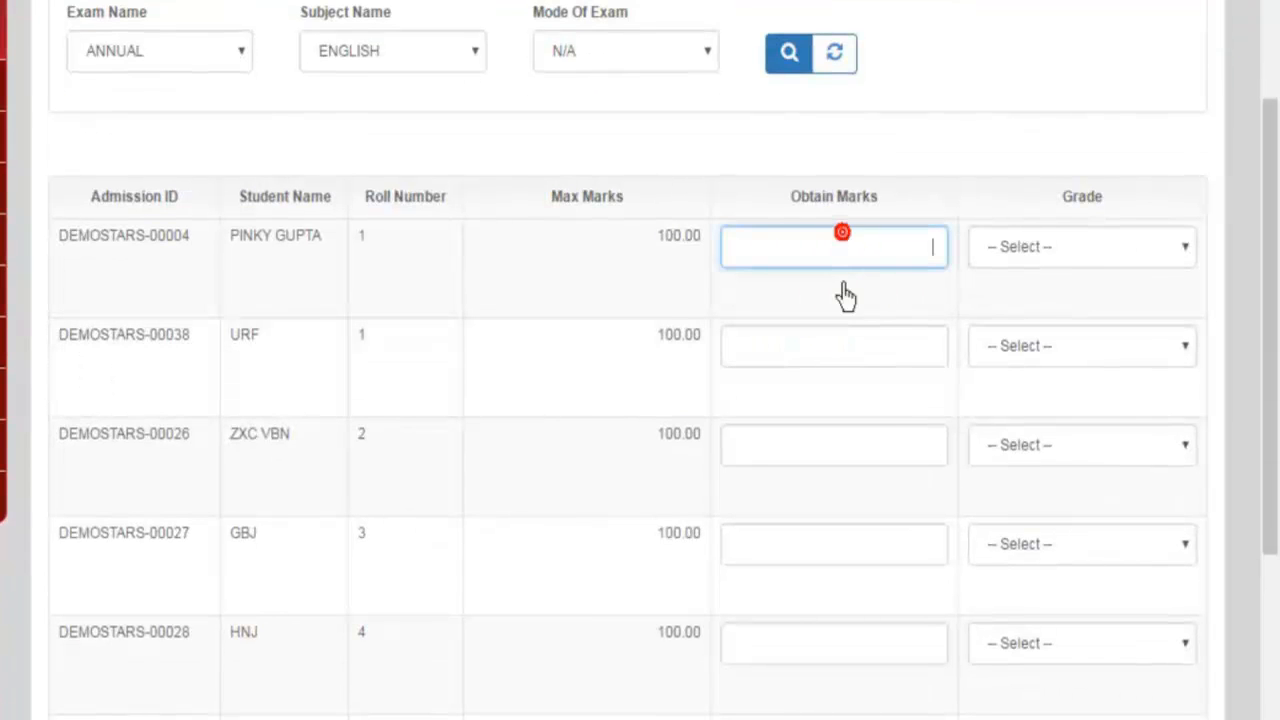
click(843, 347)
click(838, 447)
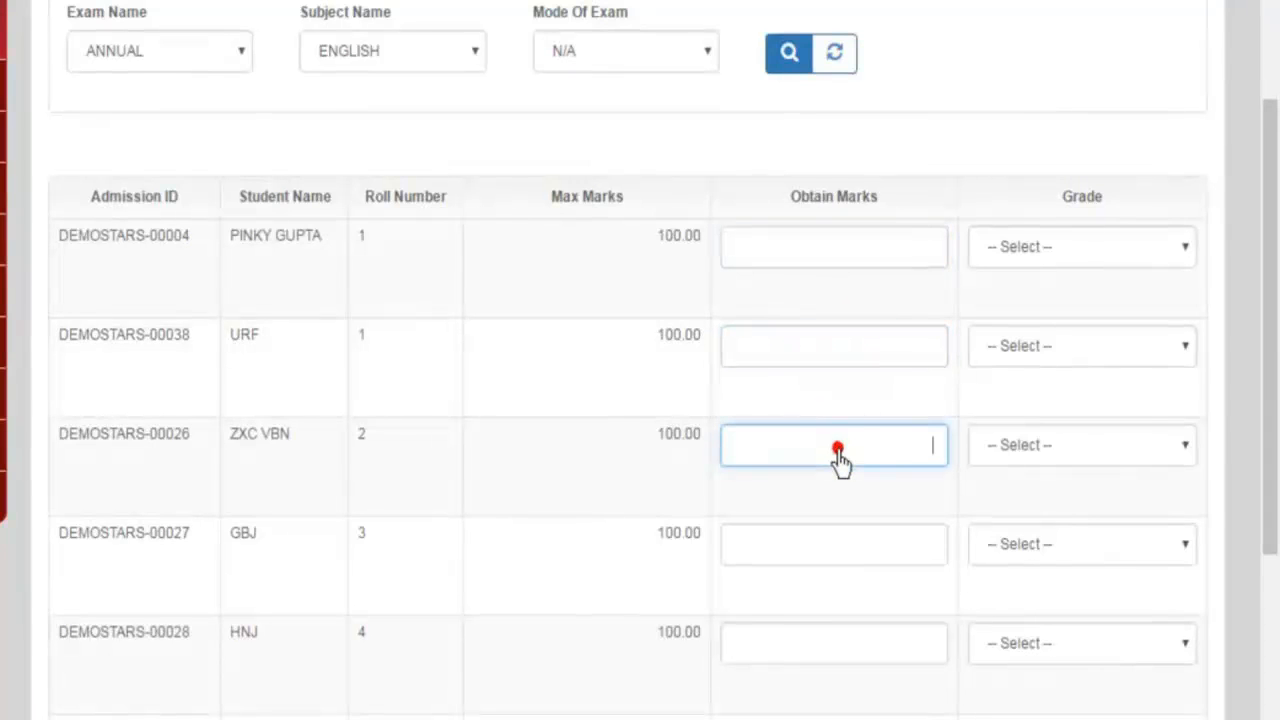
click(837, 548)
scroll(837, 548, down, 5)
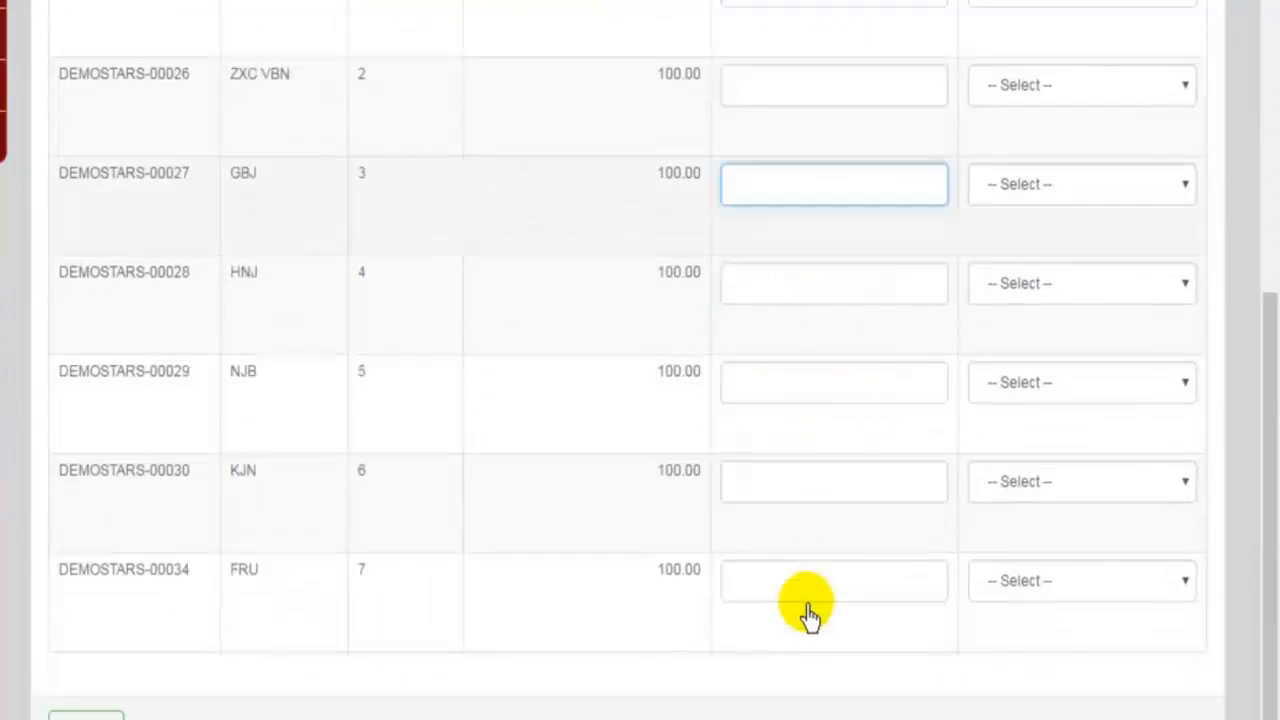
click(862, 314)
scroll(857, 300, up, 7)
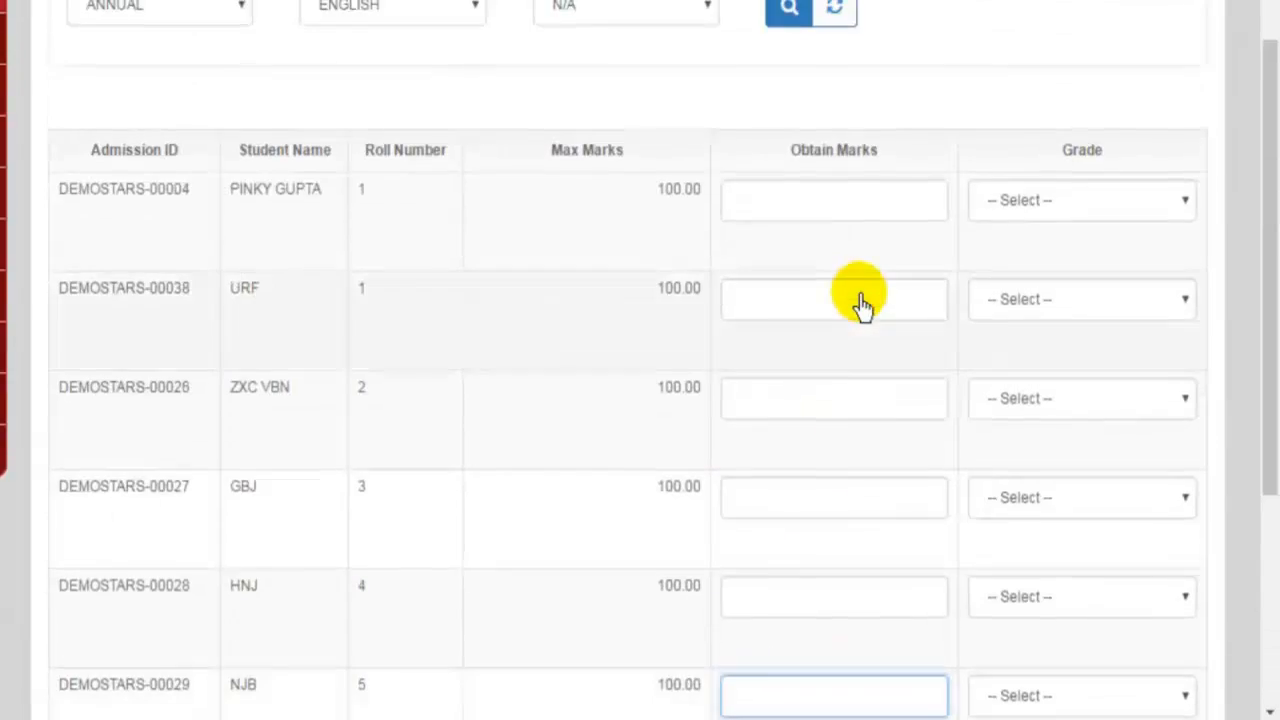
scroll(609, 437, down, 7)
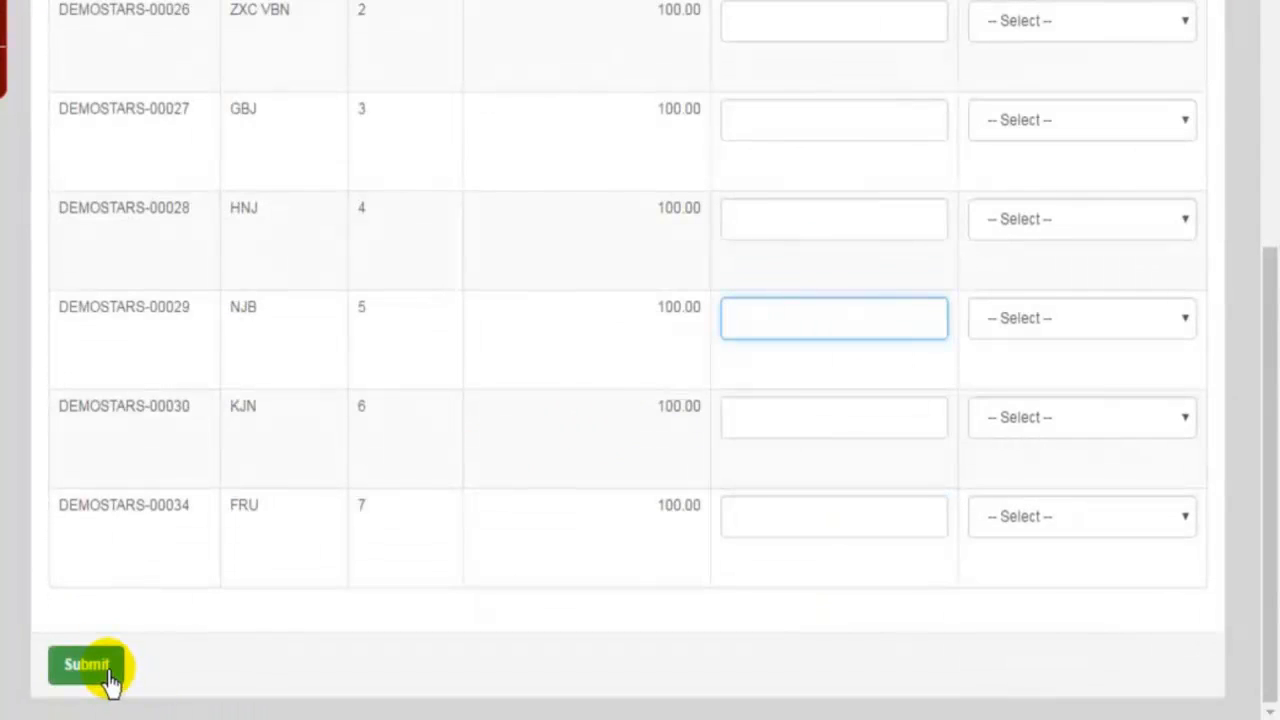
scroll(766, 380, up, 4)
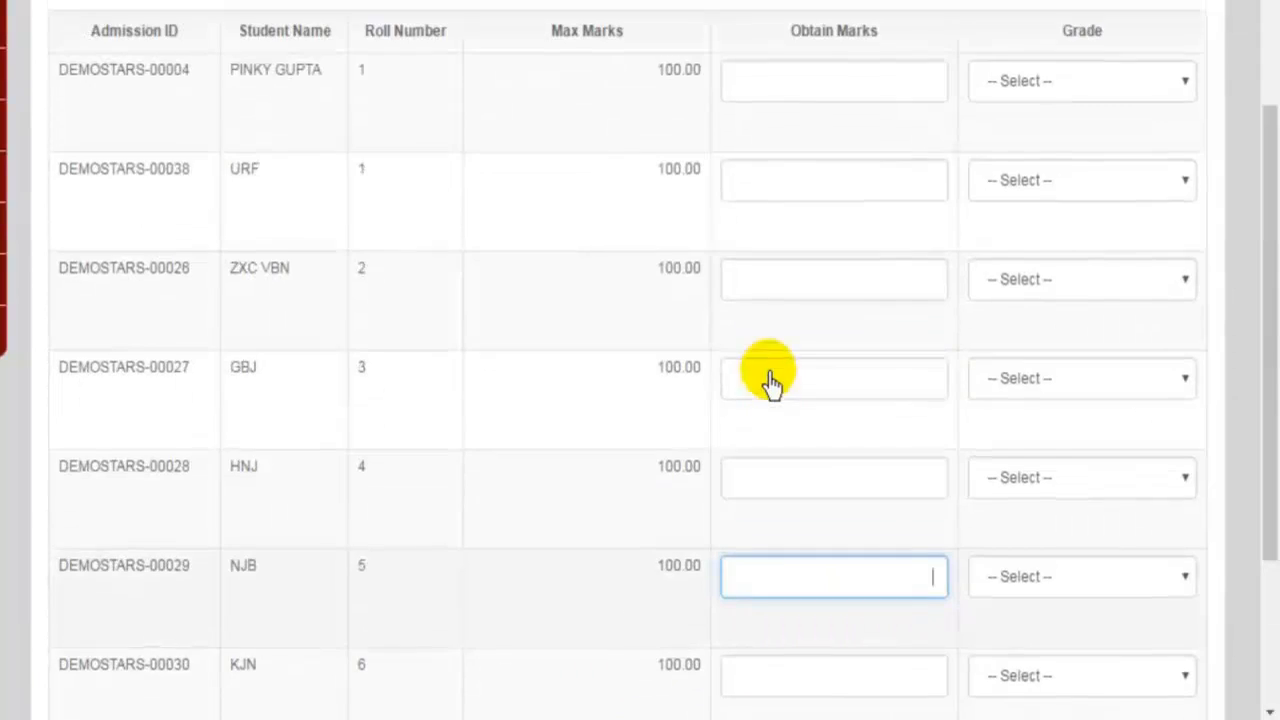
Enter obtained marks of 56, 87 and 90 for the first three students and submit the mark sheet
click(860, 205)
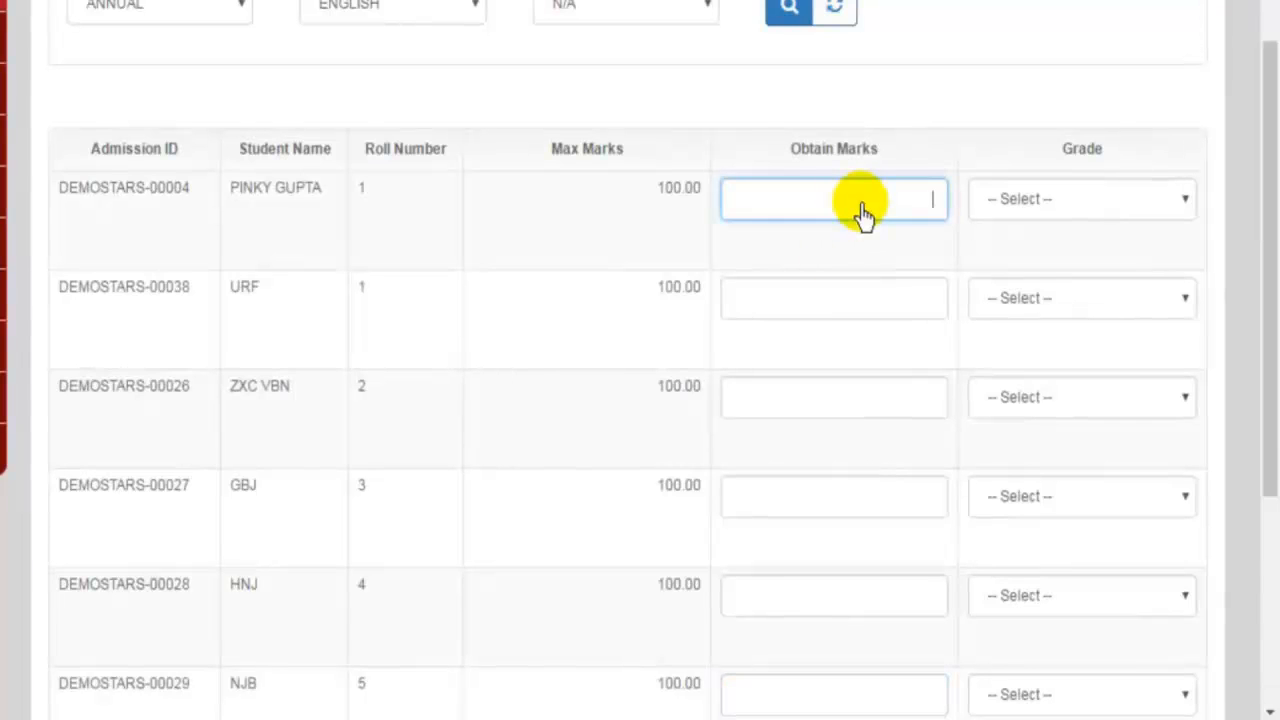
text(56)
click(852, 312)
text(87)
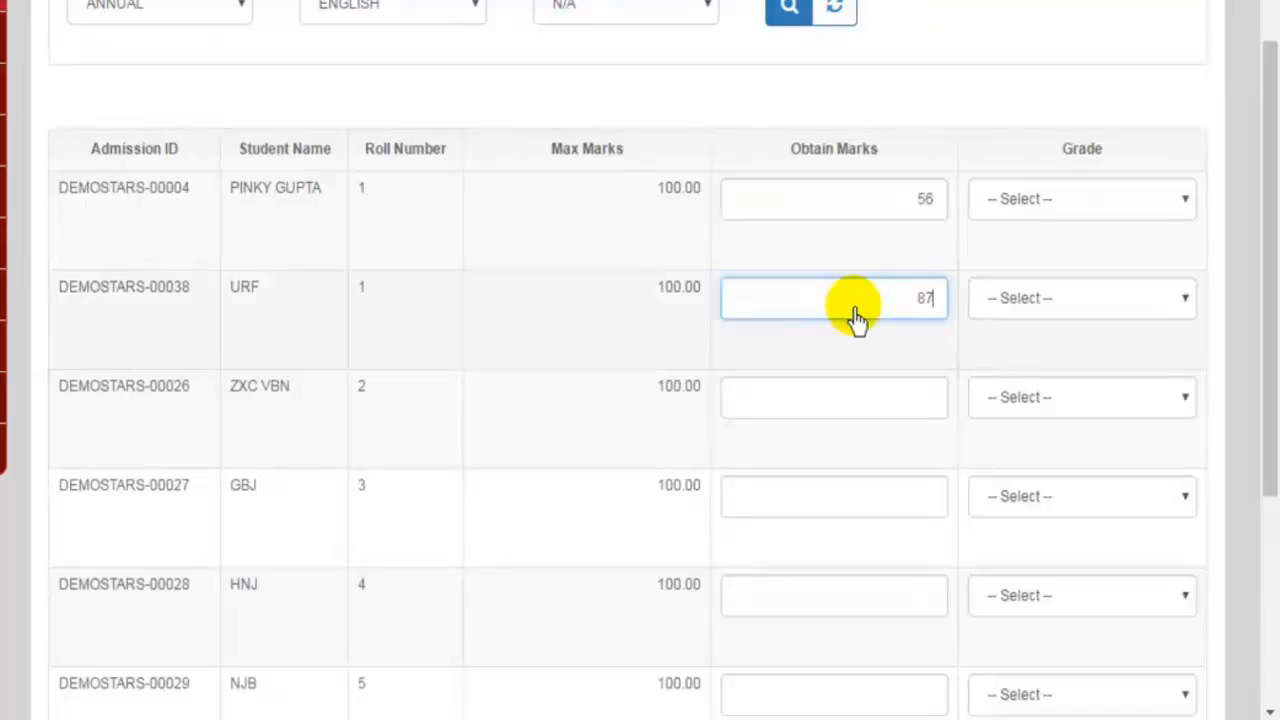
click(875, 395)
text(0)
key(BackSpace)
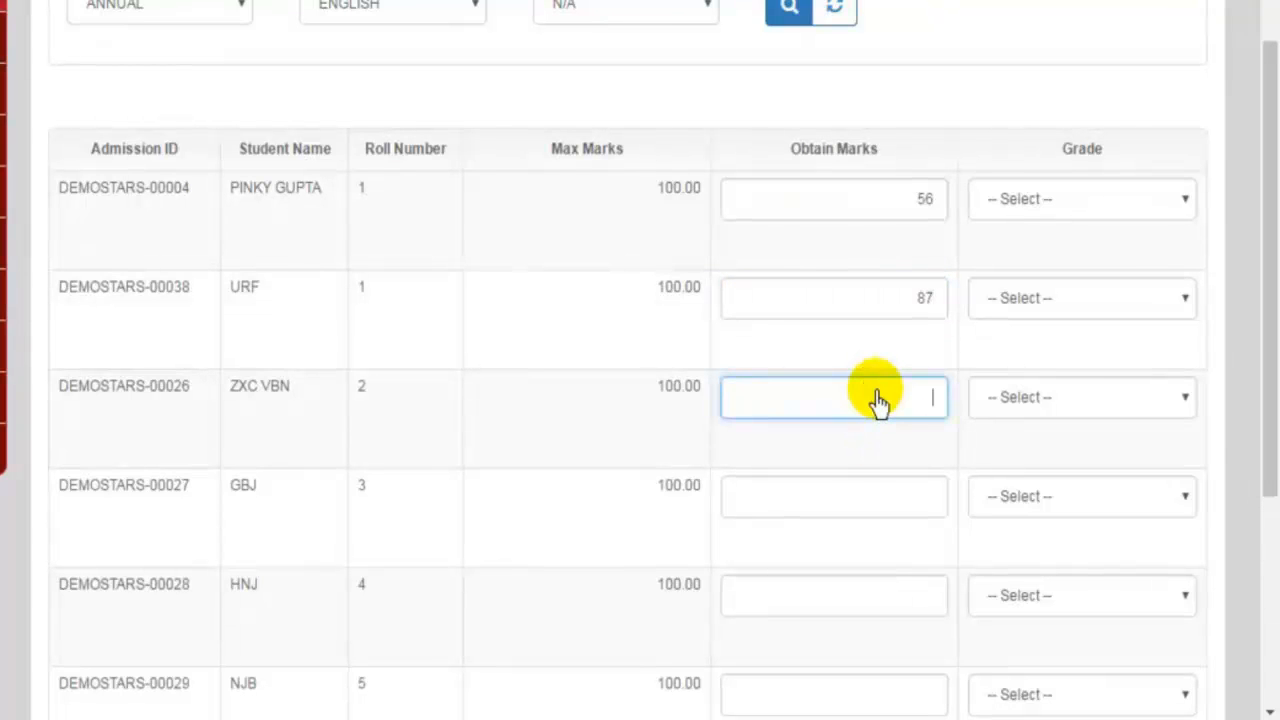
text(90)
scroll(876, 400, down, 3)
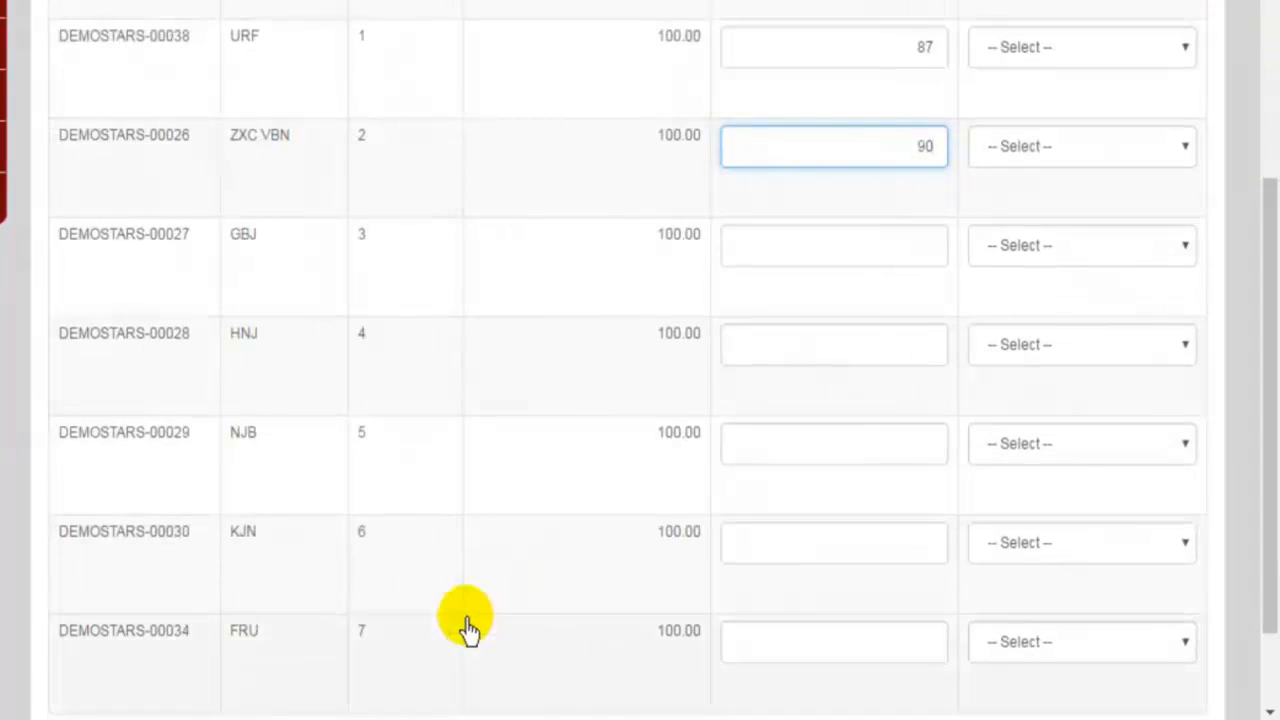
scroll(490, 610, down, 2)
click(93, 668)
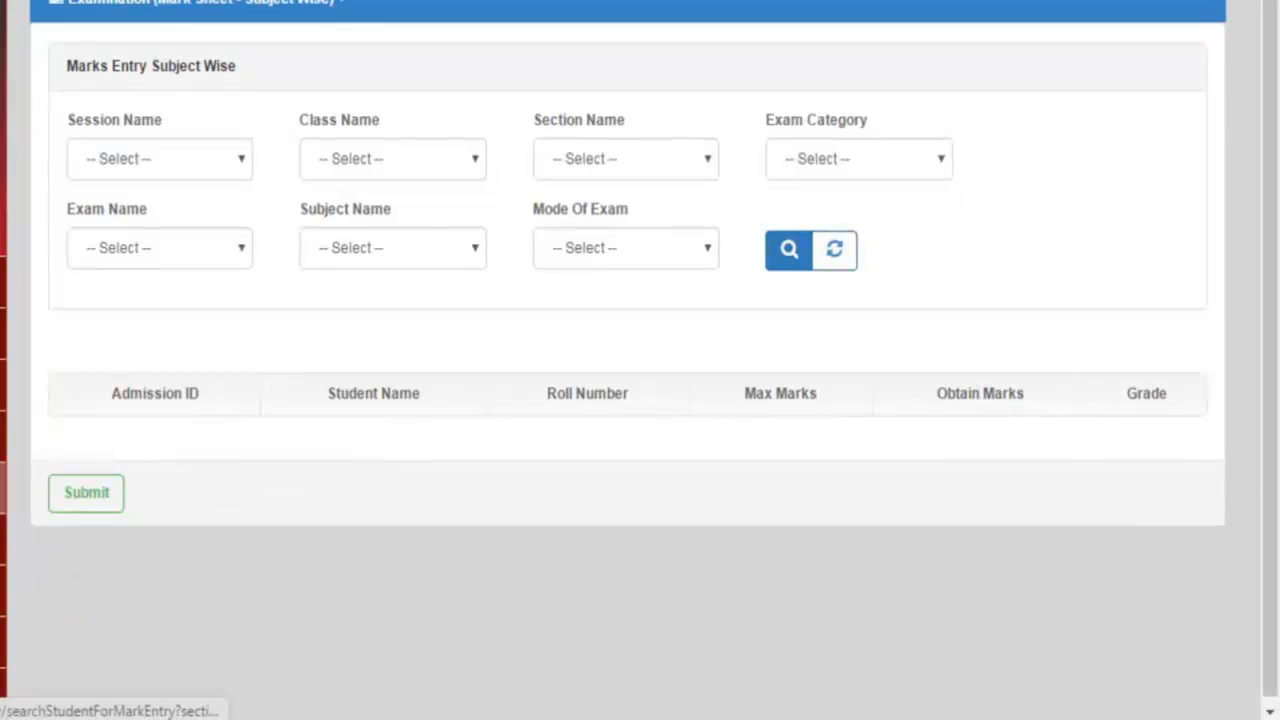
Open the student promotion form and set the source to SESSION 2016, CLASS 1, SECTION A
scroll(628, 360, down, 1)
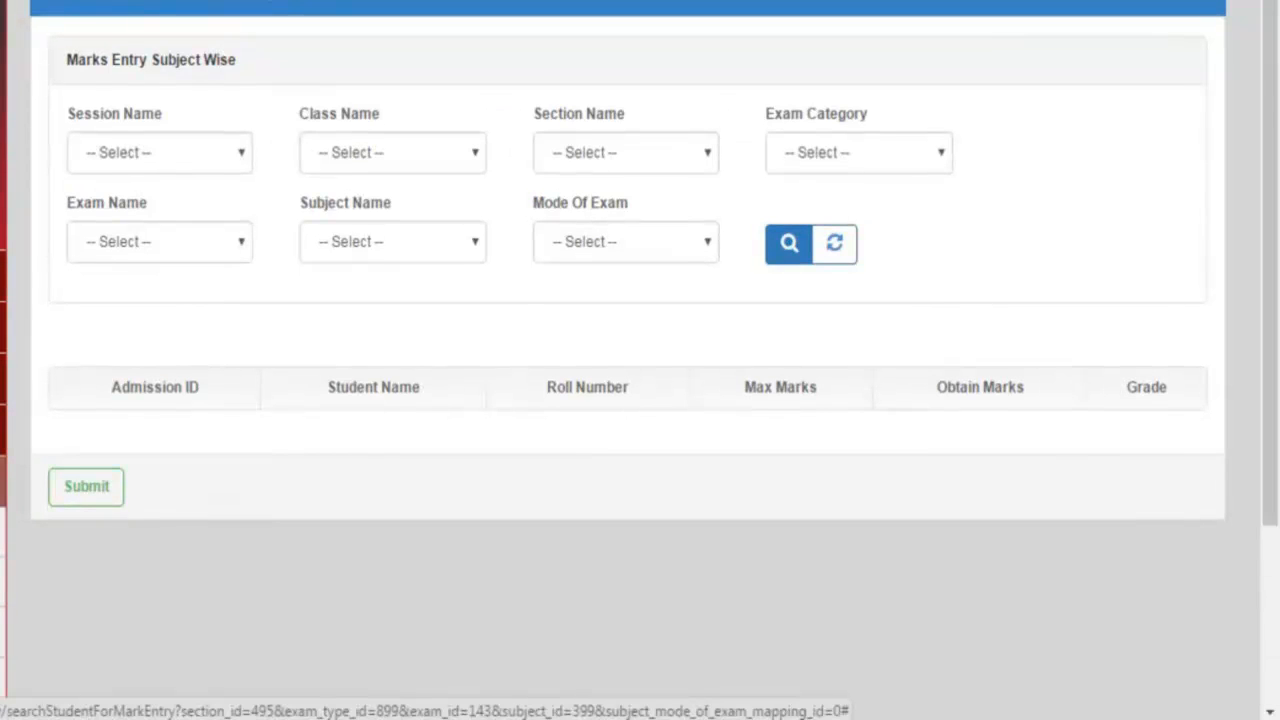
scroll(628, 360, down, 3)
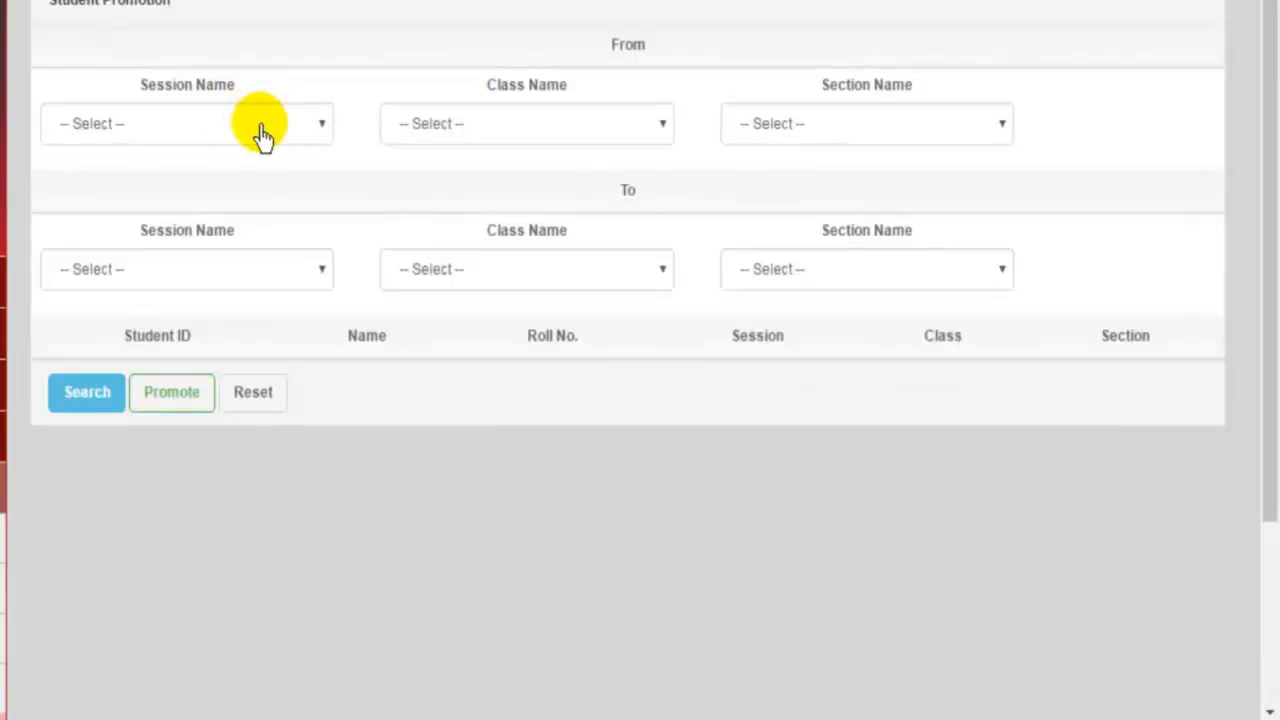
click(252, 125)
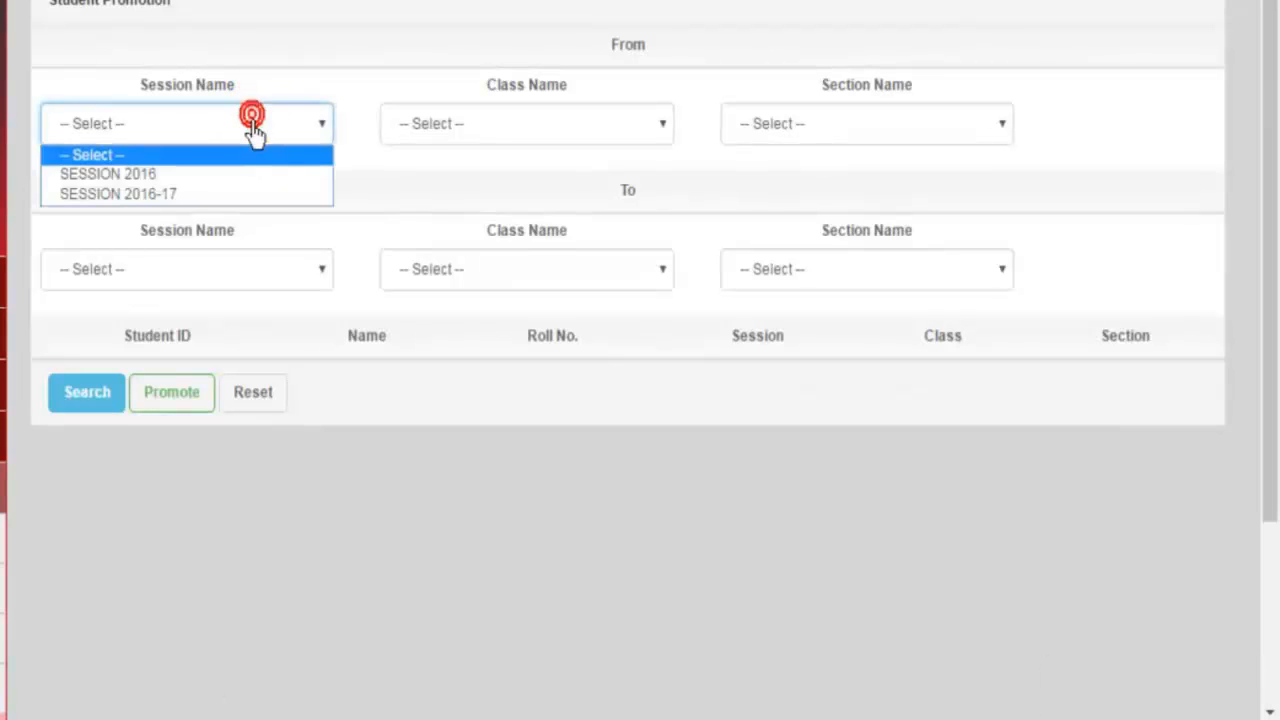
click(254, 172)
click(563, 123)
click(560, 175)
click(806, 125)
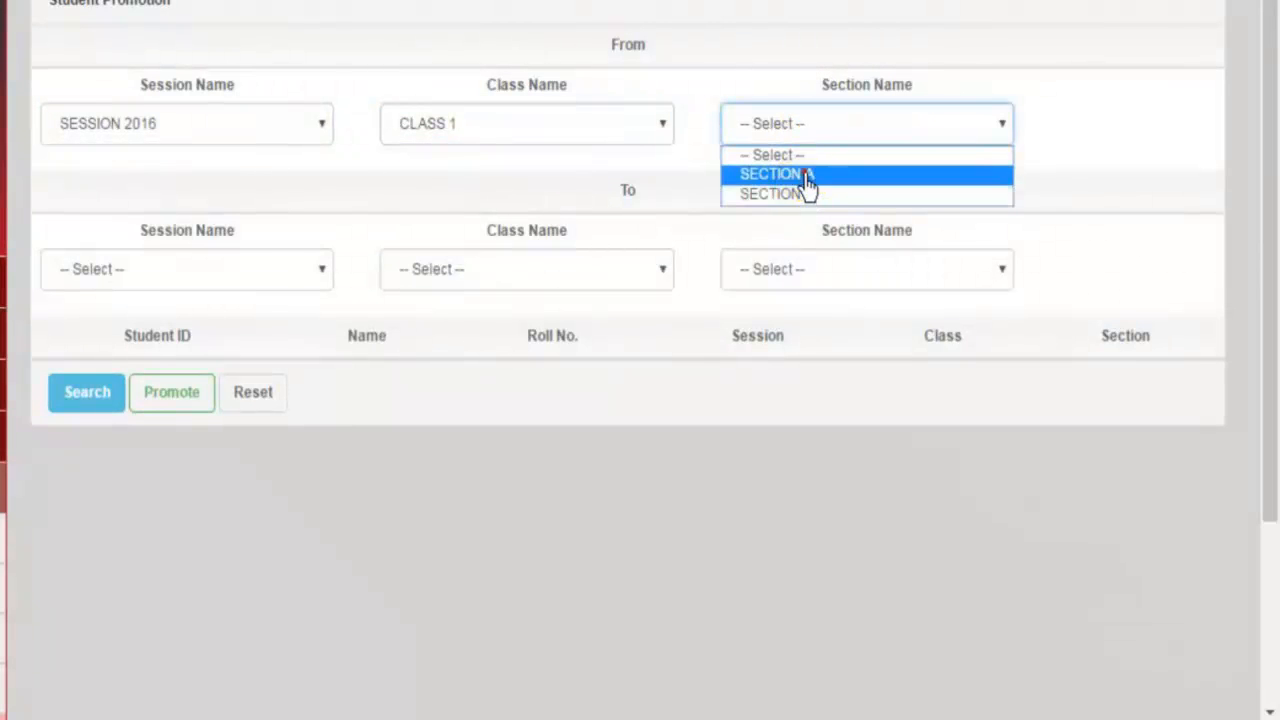
click(800, 176)
Set the promotion destination to SESSION 2016, CLASS 2, SECTION A
click(153, 272)
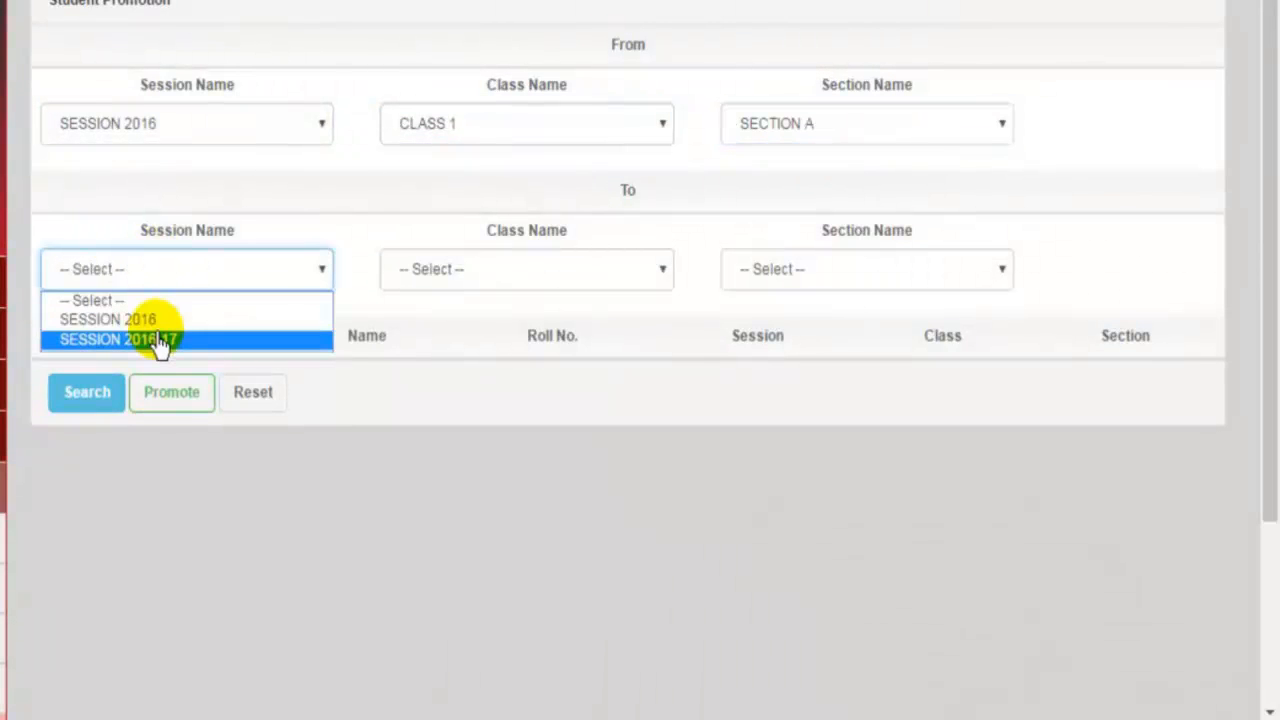
click(157, 320)
click(462, 279)
click(468, 339)
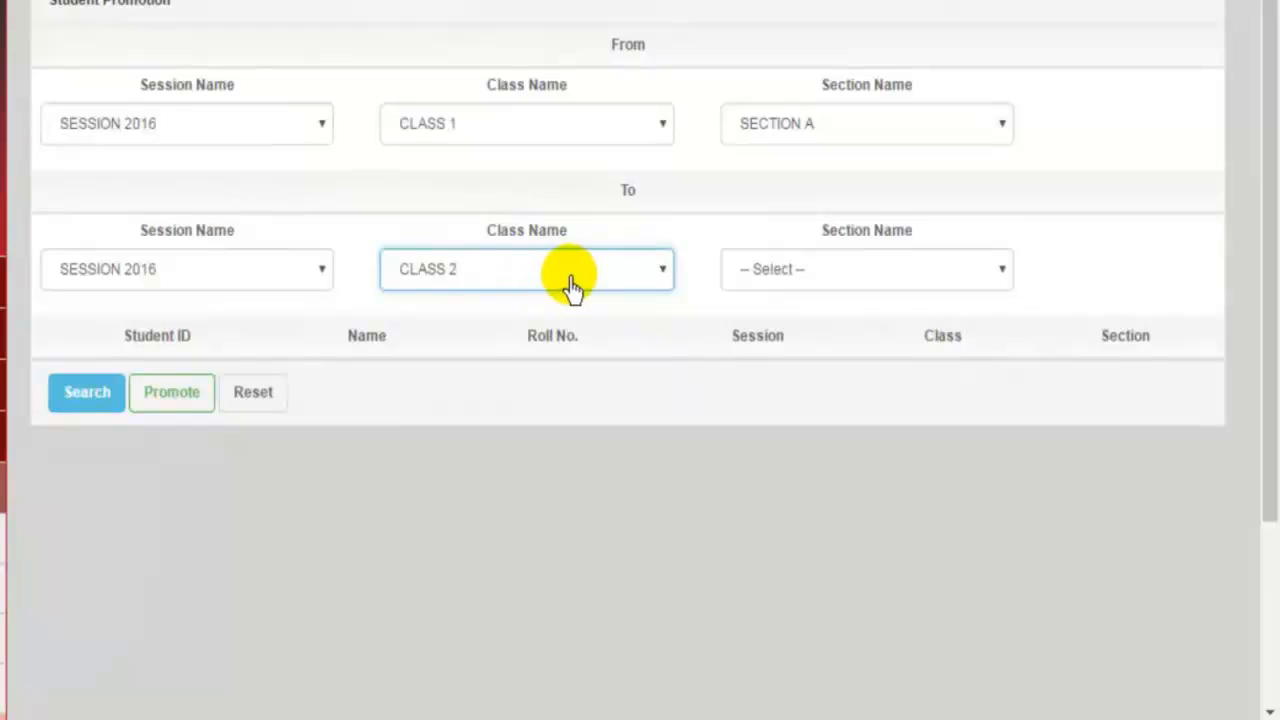
click(770, 286)
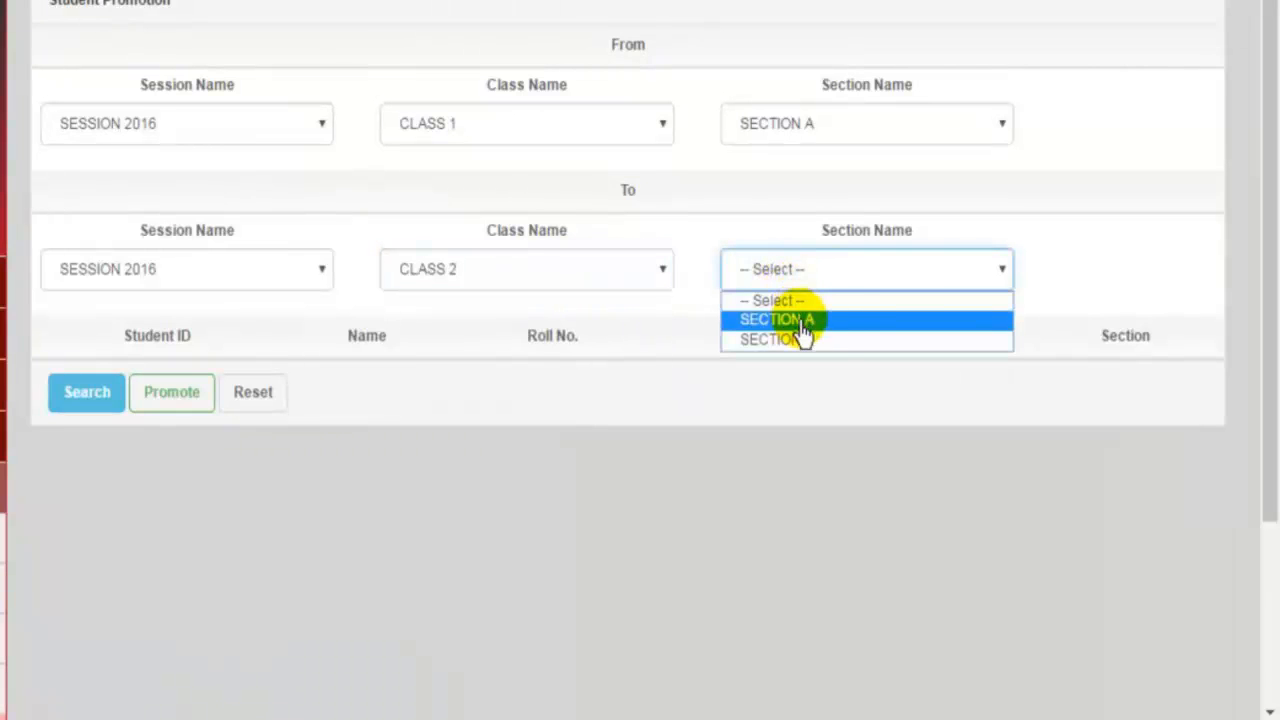
click(785, 320)
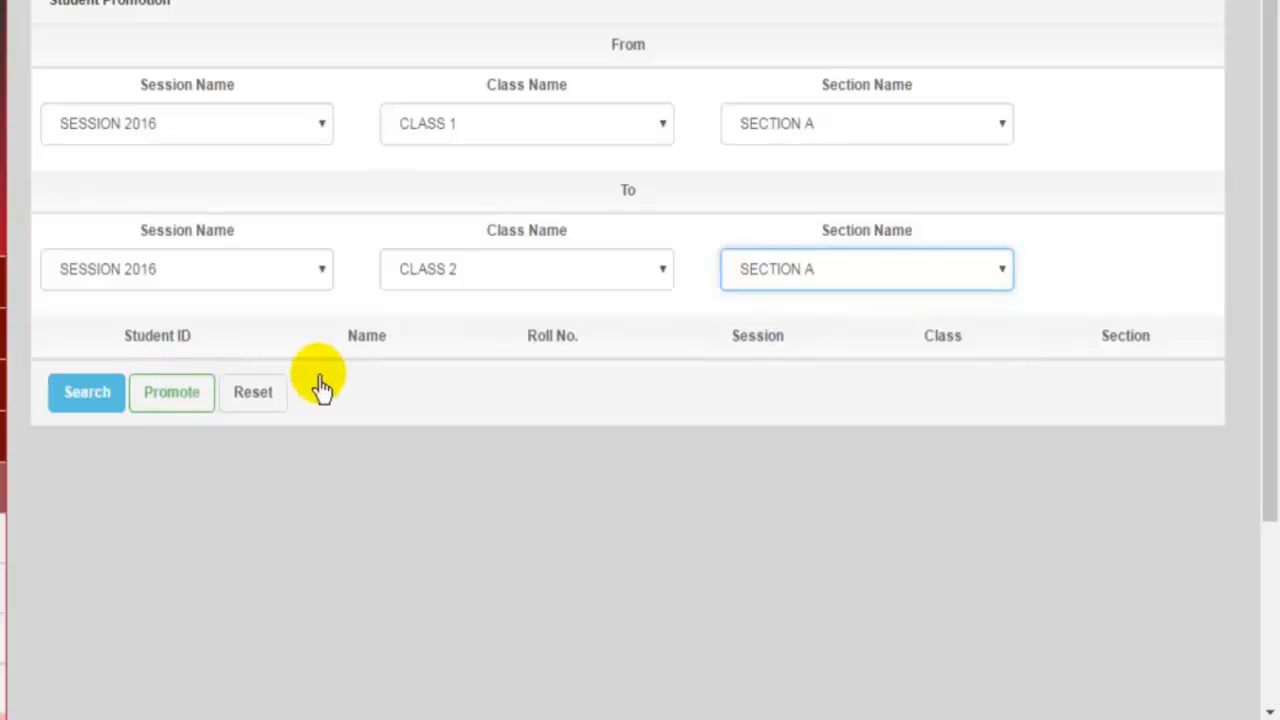
Try CLASS 1 as the destination class, and return the destination to CLASS 2, SECTION A
click(514, 281)
click(517, 325)
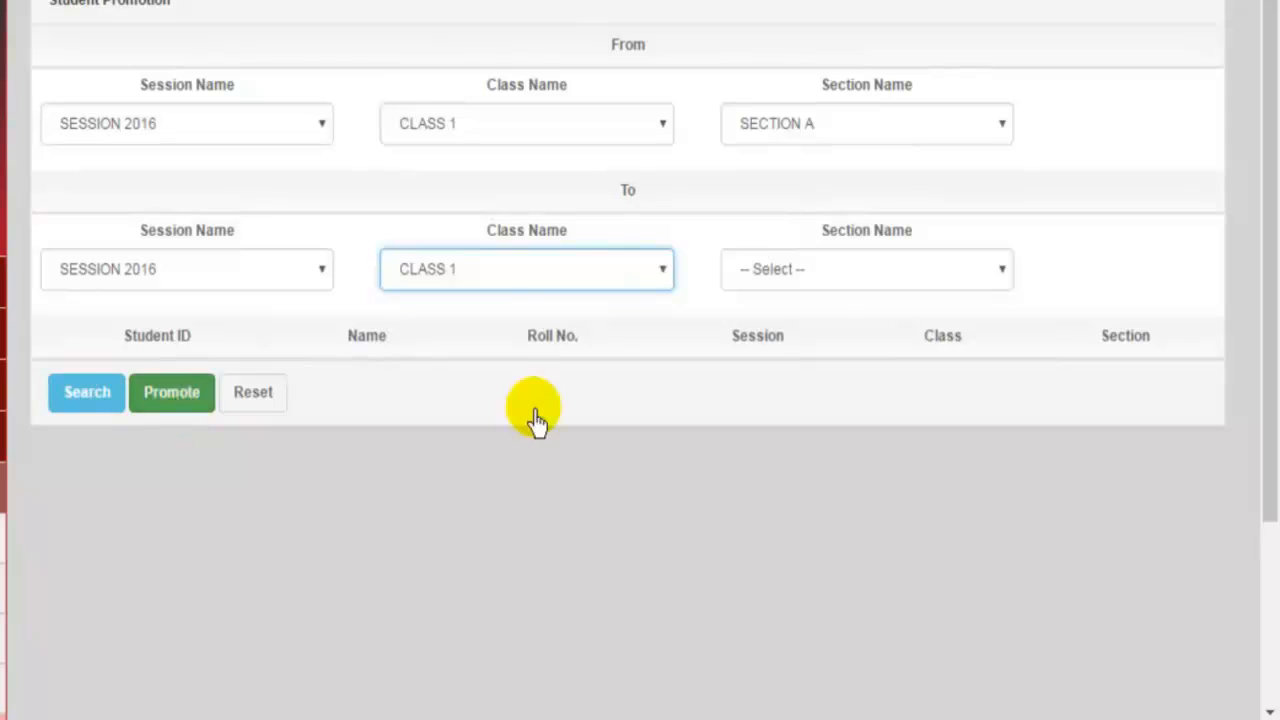
click(812, 282)
click(813, 322)
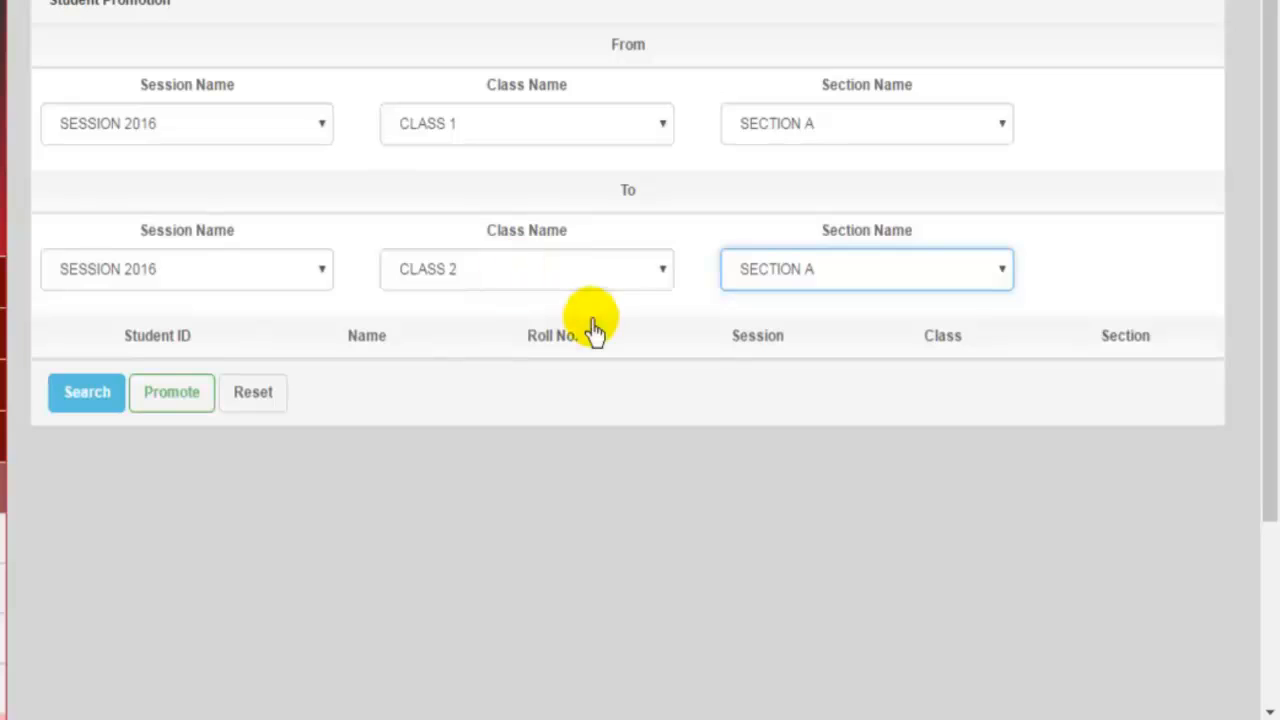
Open the Add Document form and select SESSION 2016, CLASS 1, SECTION A and the student with roll number 2
scroll(150, 445, down, 3)
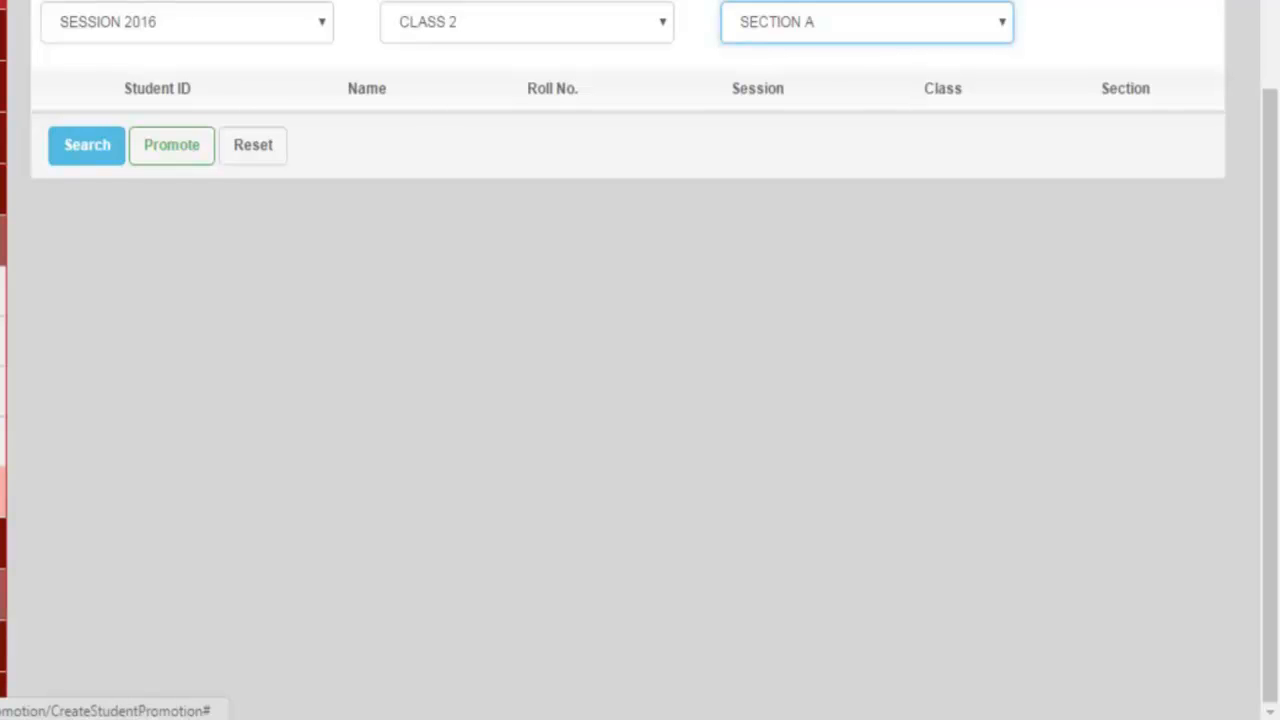
scroll(640, 360, up, 1)
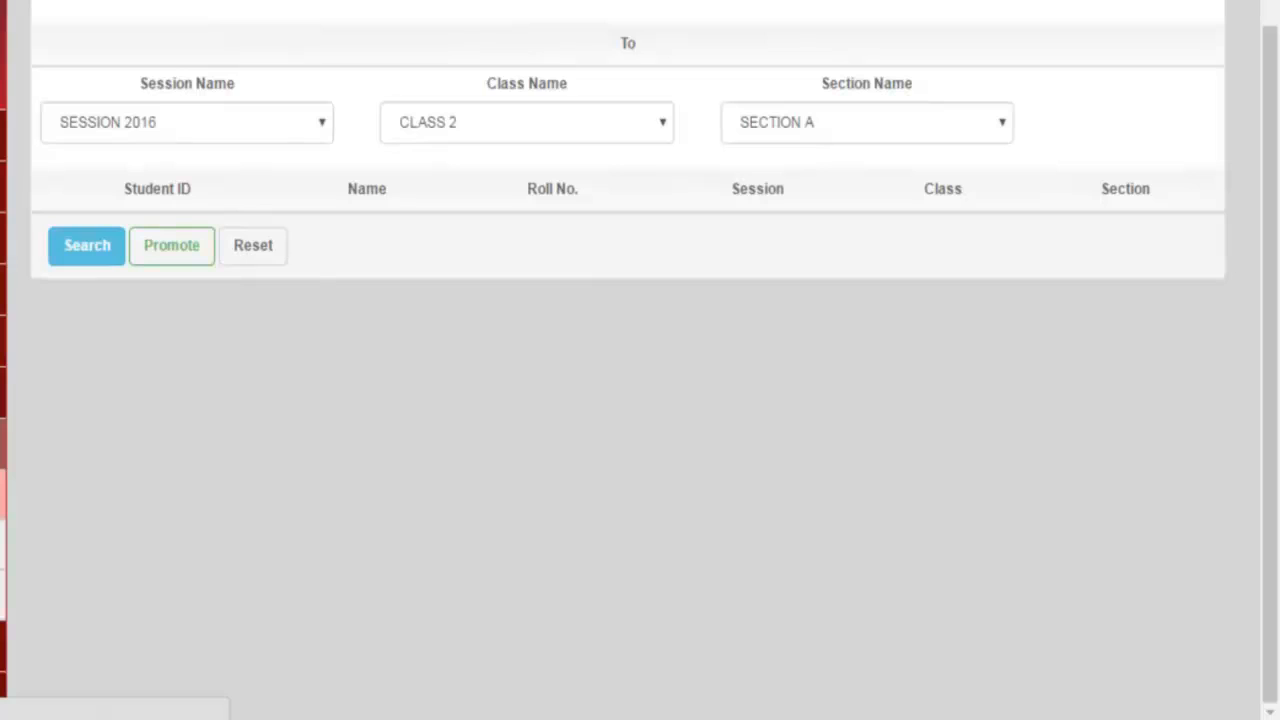
click(940, 5)
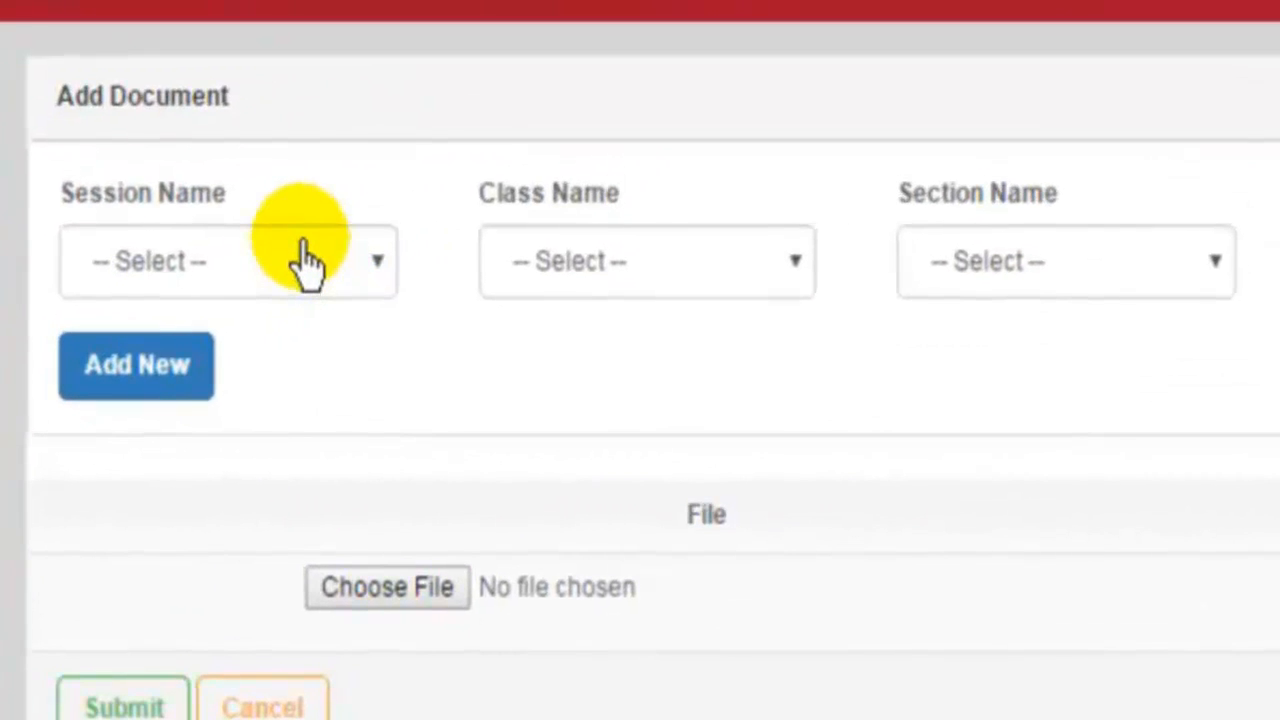
click(308, 258)
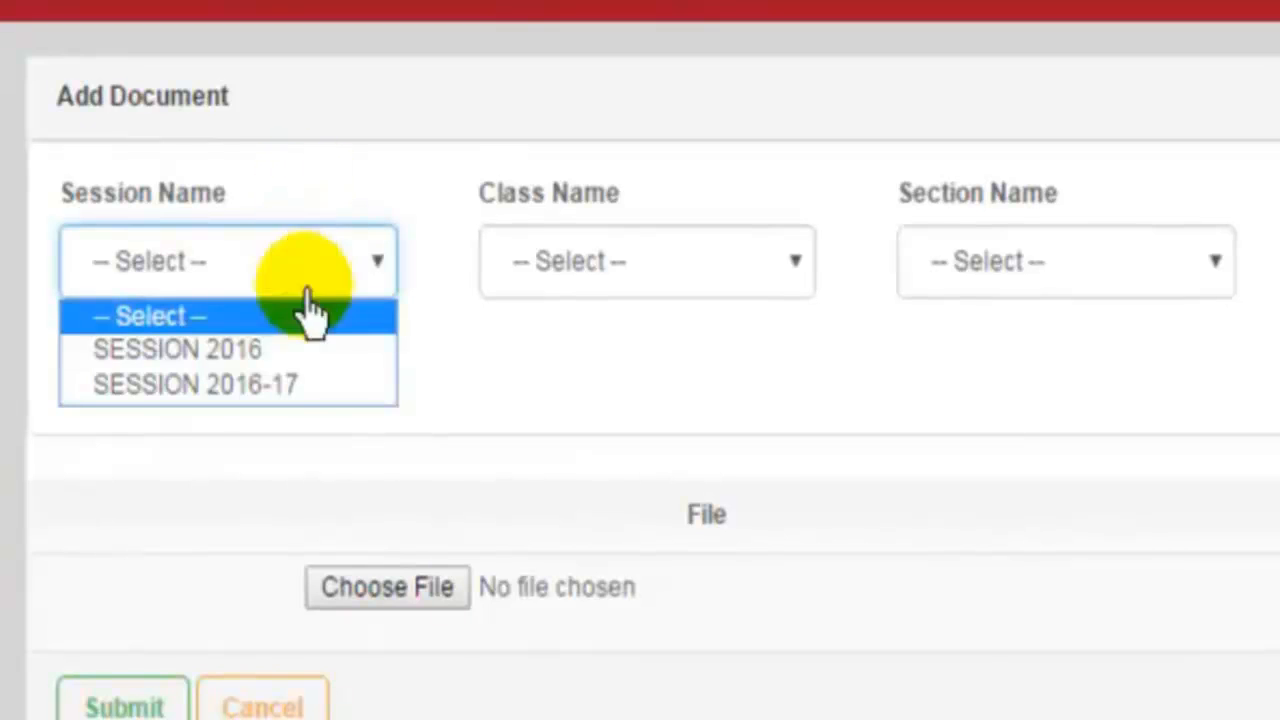
click(309, 349)
click(590, 258)
click(588, 350)
click(1040, 258)
click(1038, 350)
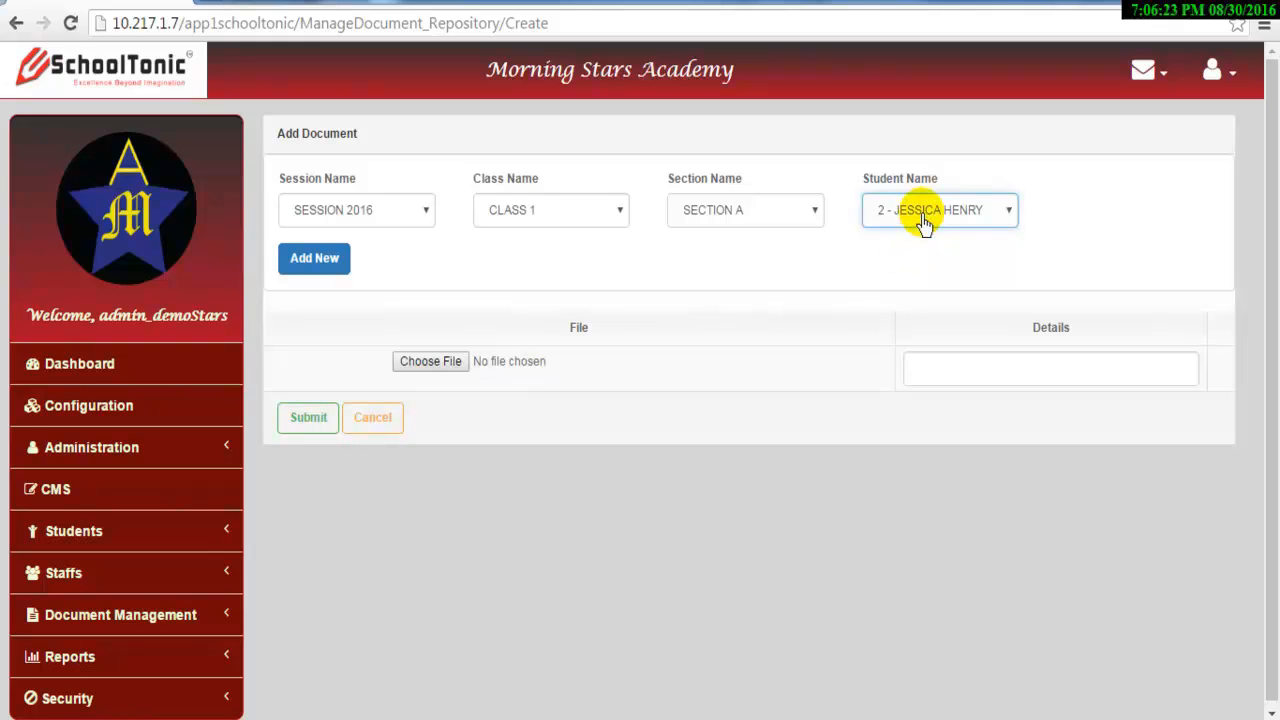
Open the document template master, start a new template and examine its name and content fields
click(160, 625)
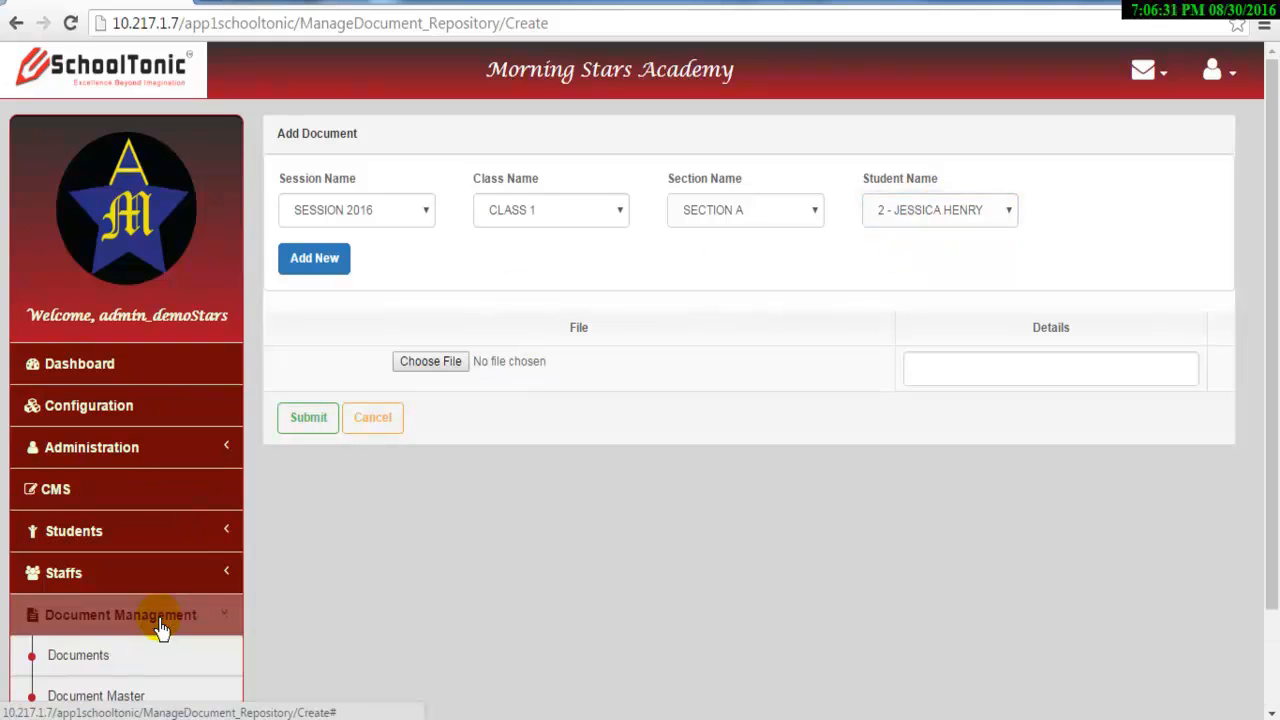
click(165, 701)
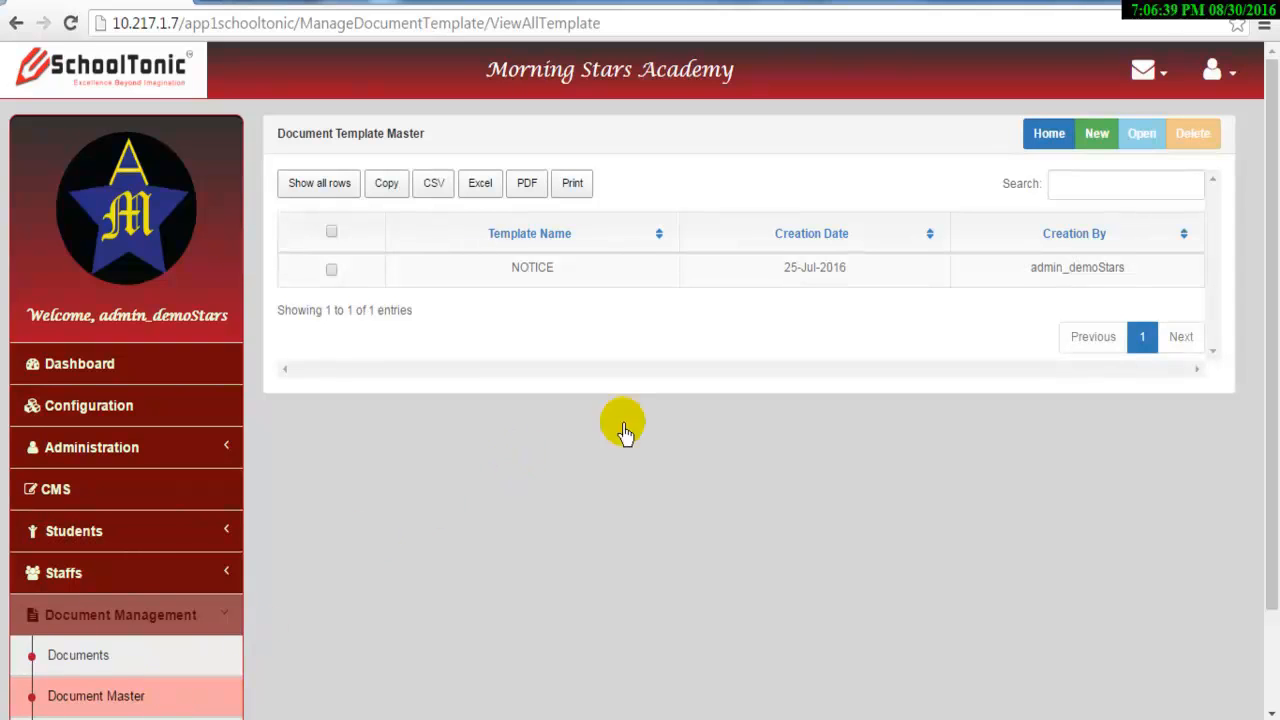
click(1098, 140)
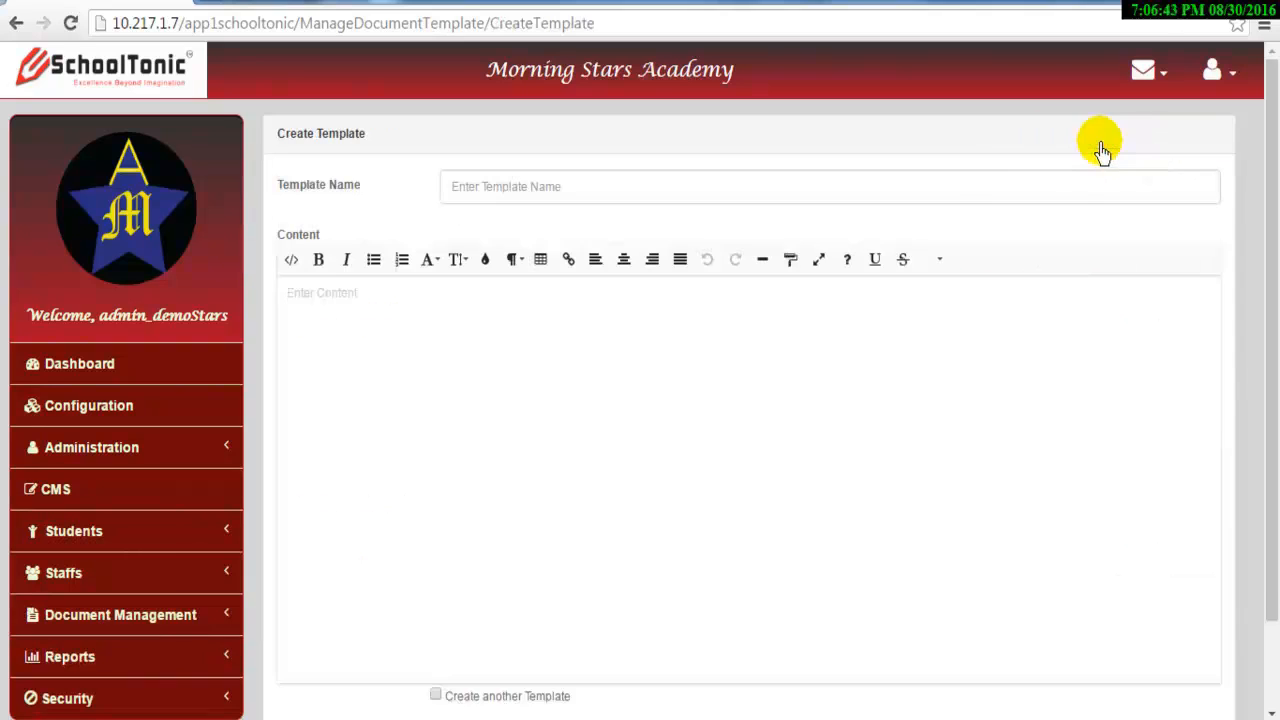
click(664, 194)
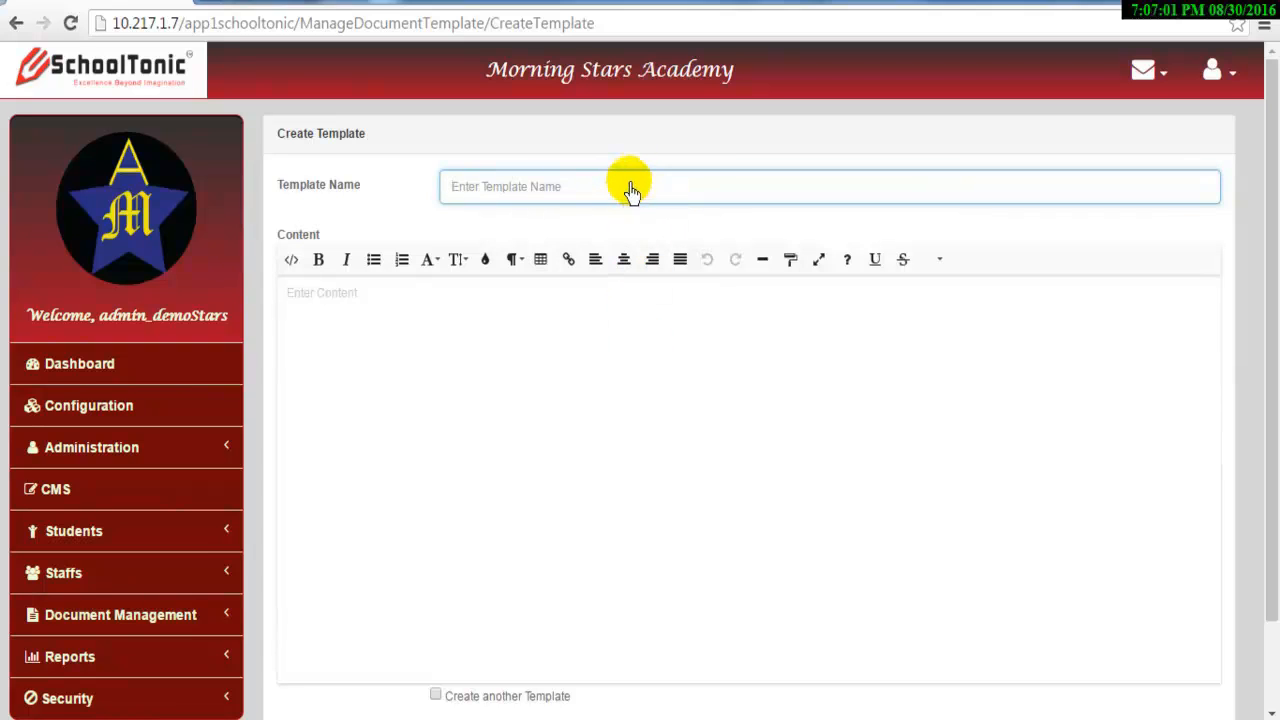
click(519, 353)
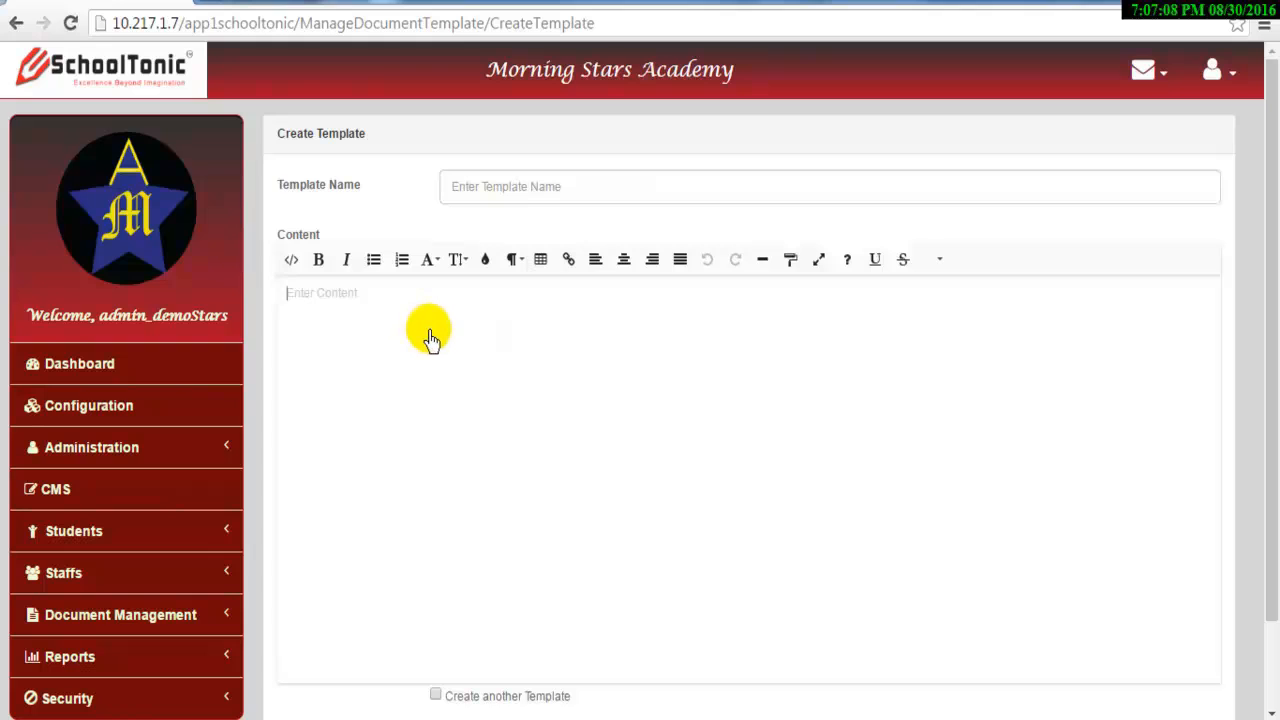
scroll(432, 342, down, 1)
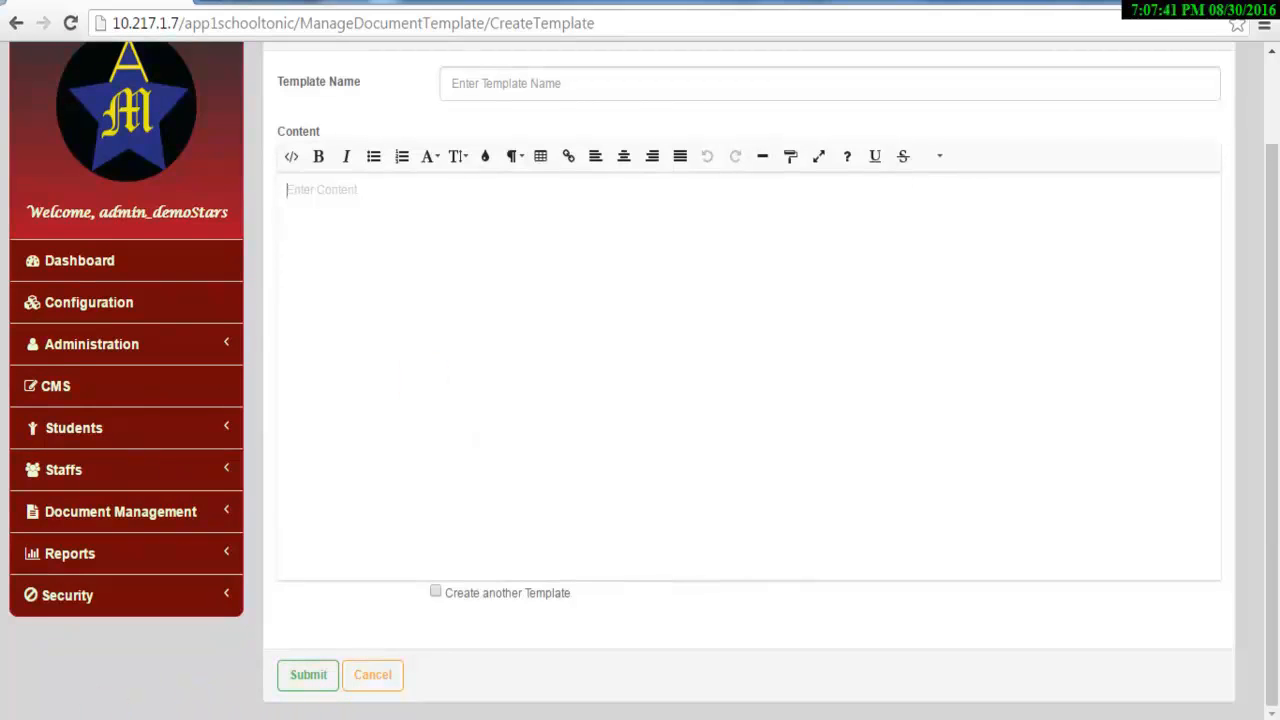
Open student Template Conversion and list the students for SESSION 2016, CLASS 1, SECTION A with document type NOTICE
click(174, 522)
click(159, 631)
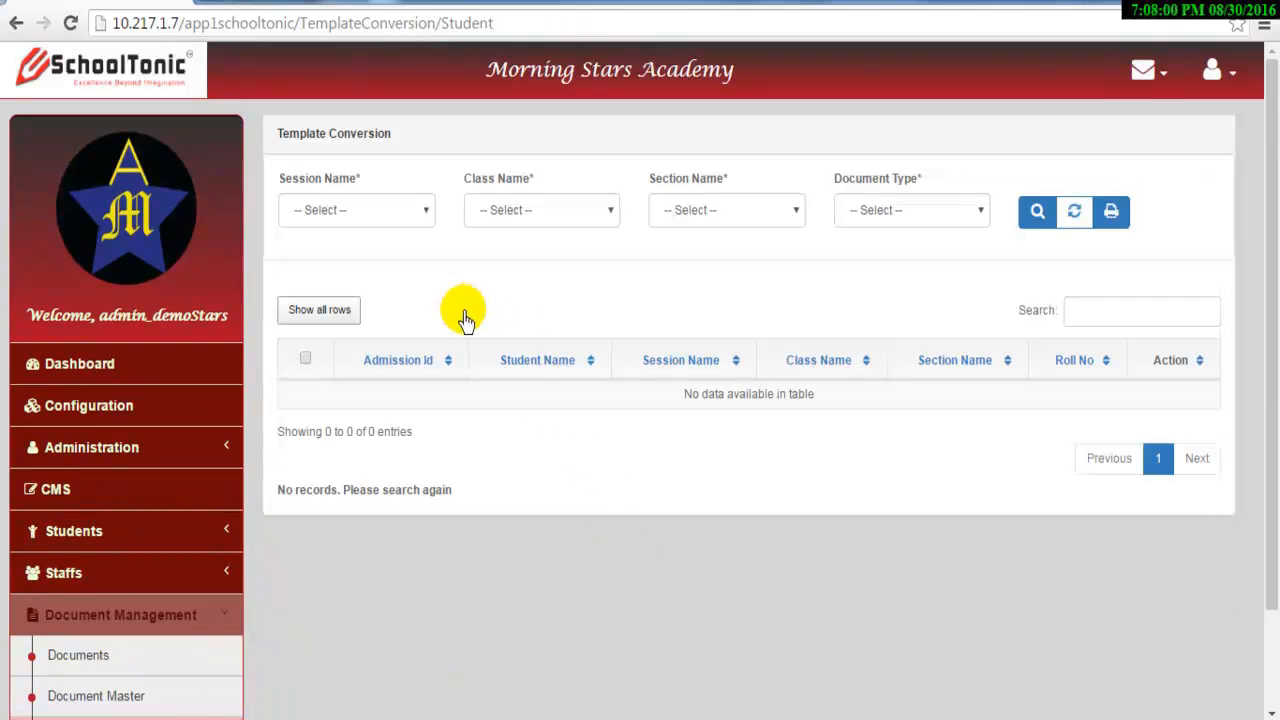
click(379, 228)
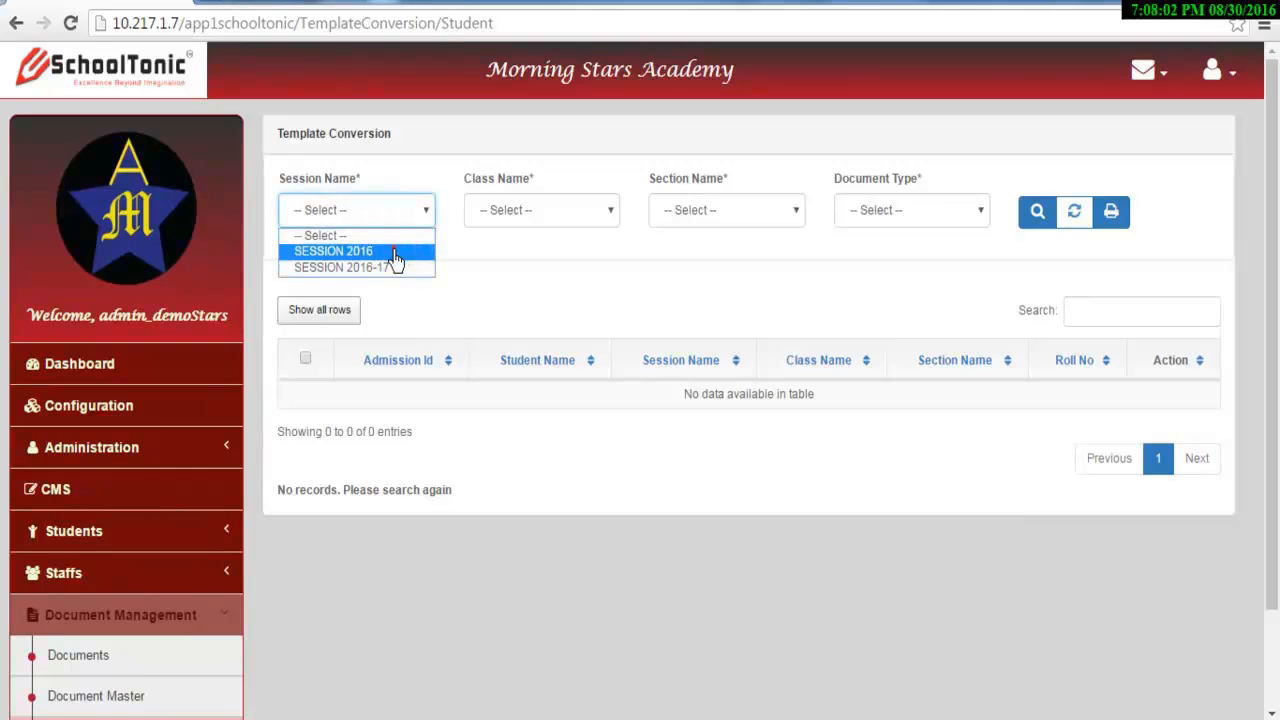
click(398, 250)
click(529, 229)
click(529, 251)
click(697, 211)
click(704, 252)
click(880, 214)
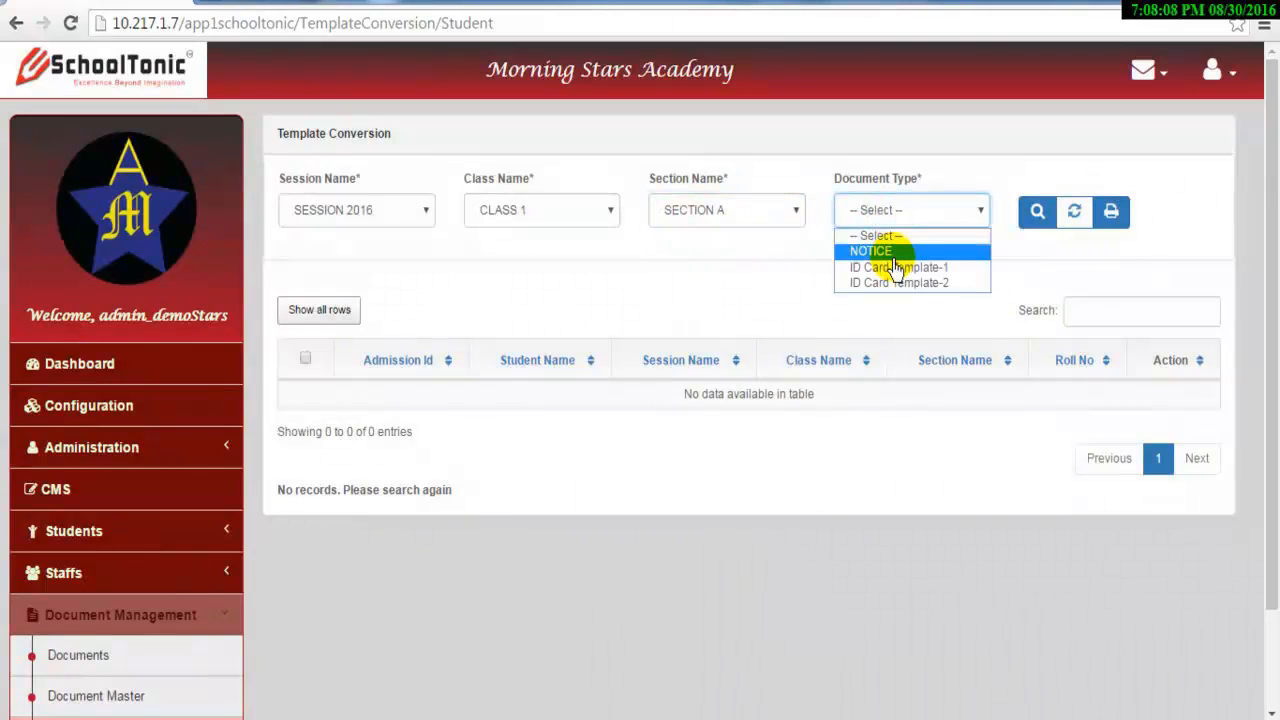
click(897, 252)
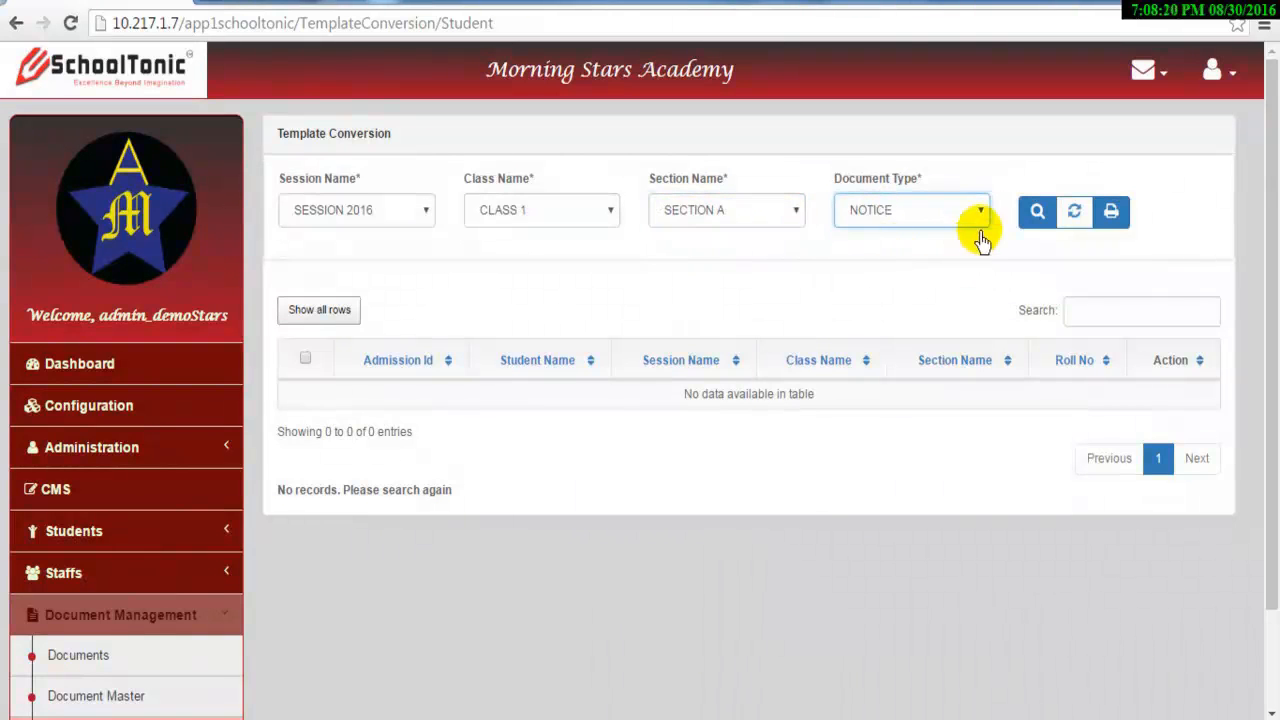
click(1036, 212)
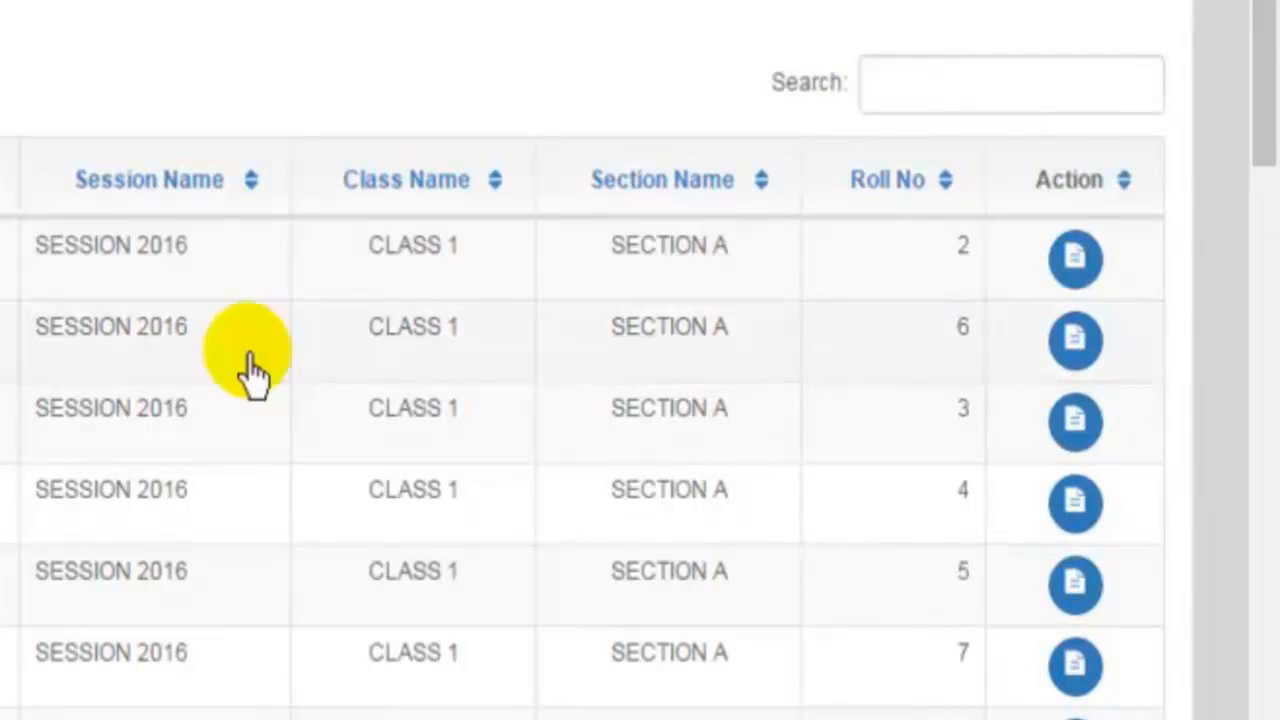
Preview the notice for the student with roll number 2, and select all the listed students
click(1066, 262)
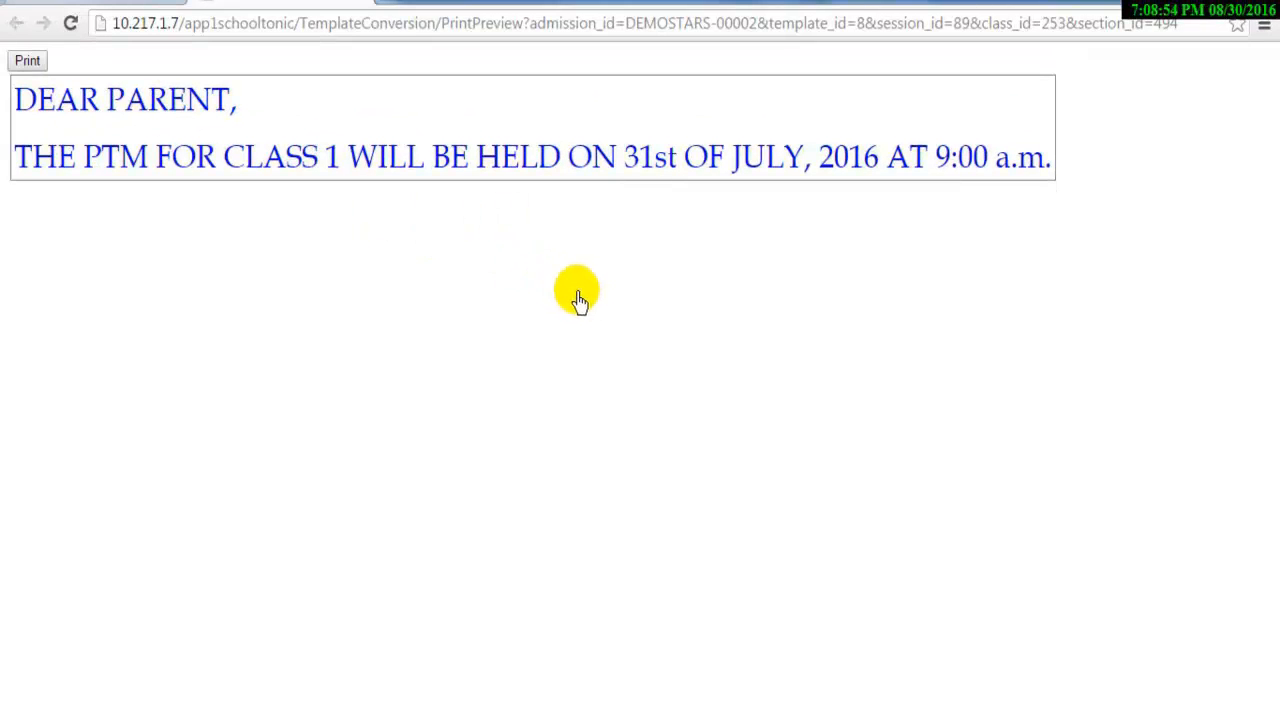
click(30, 32)
click(304, 360)
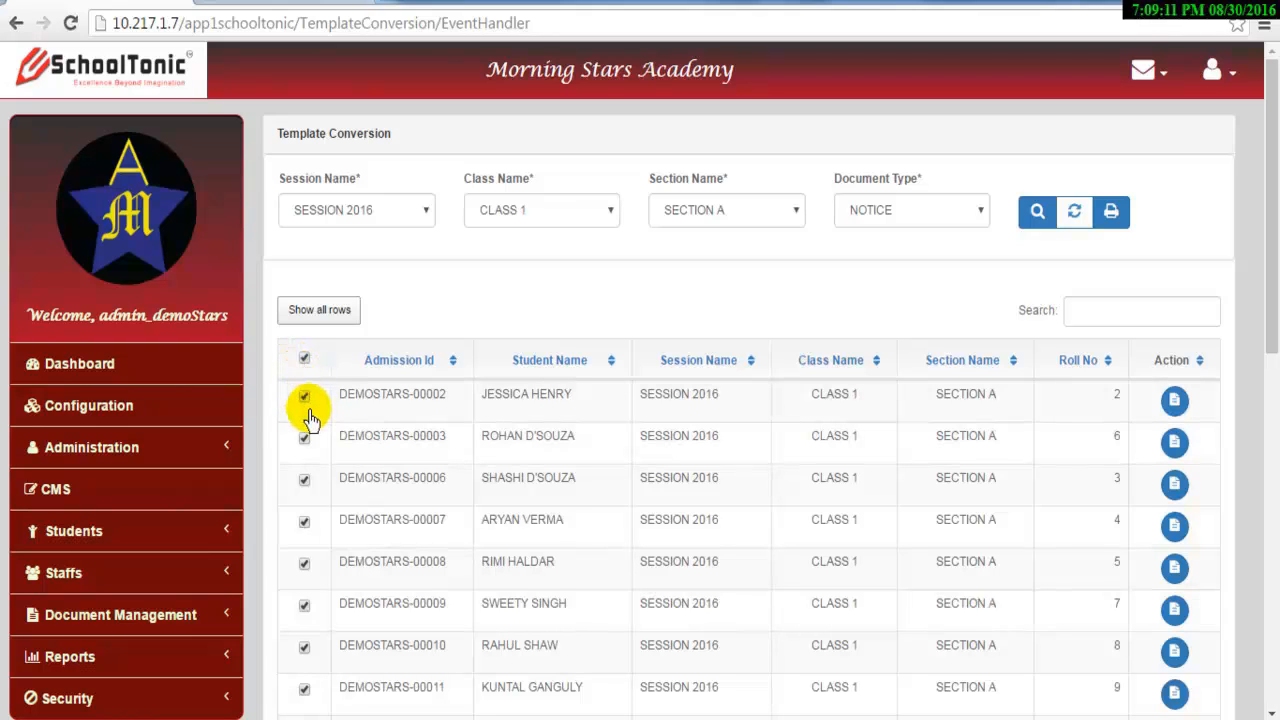
scroll(316, 684, down, 3)
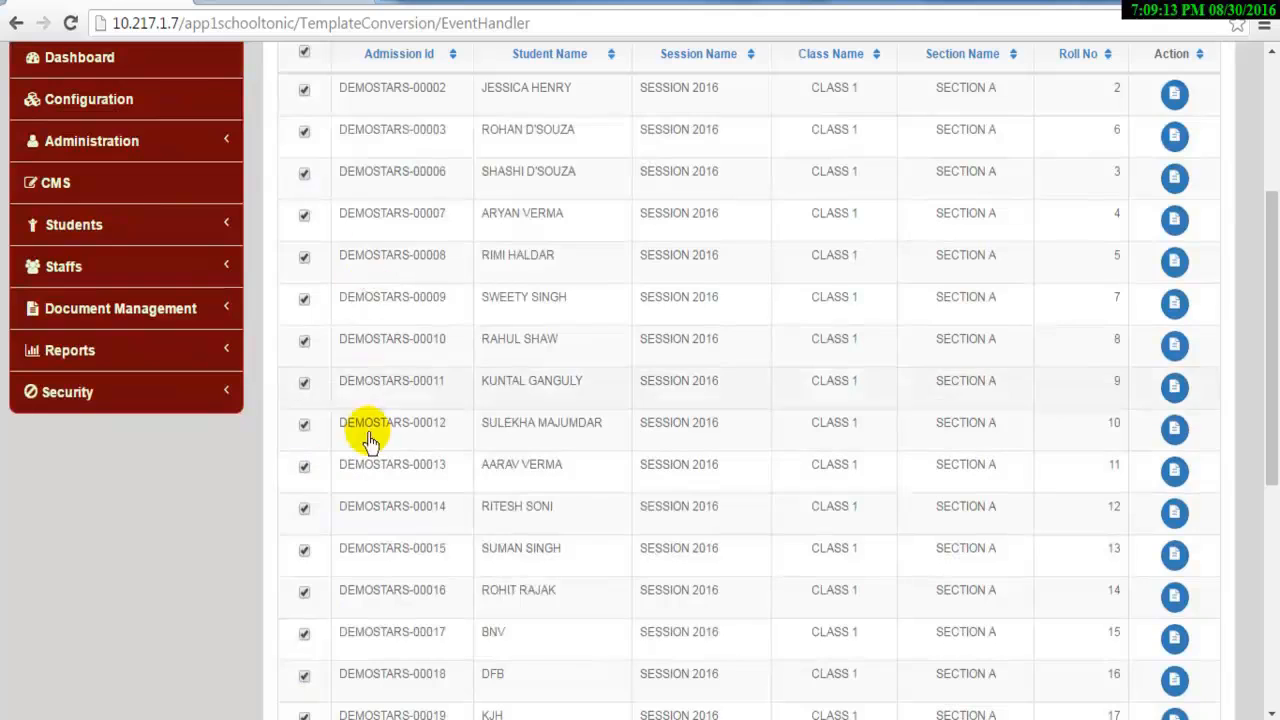
scroll(366, 520, up, 3)
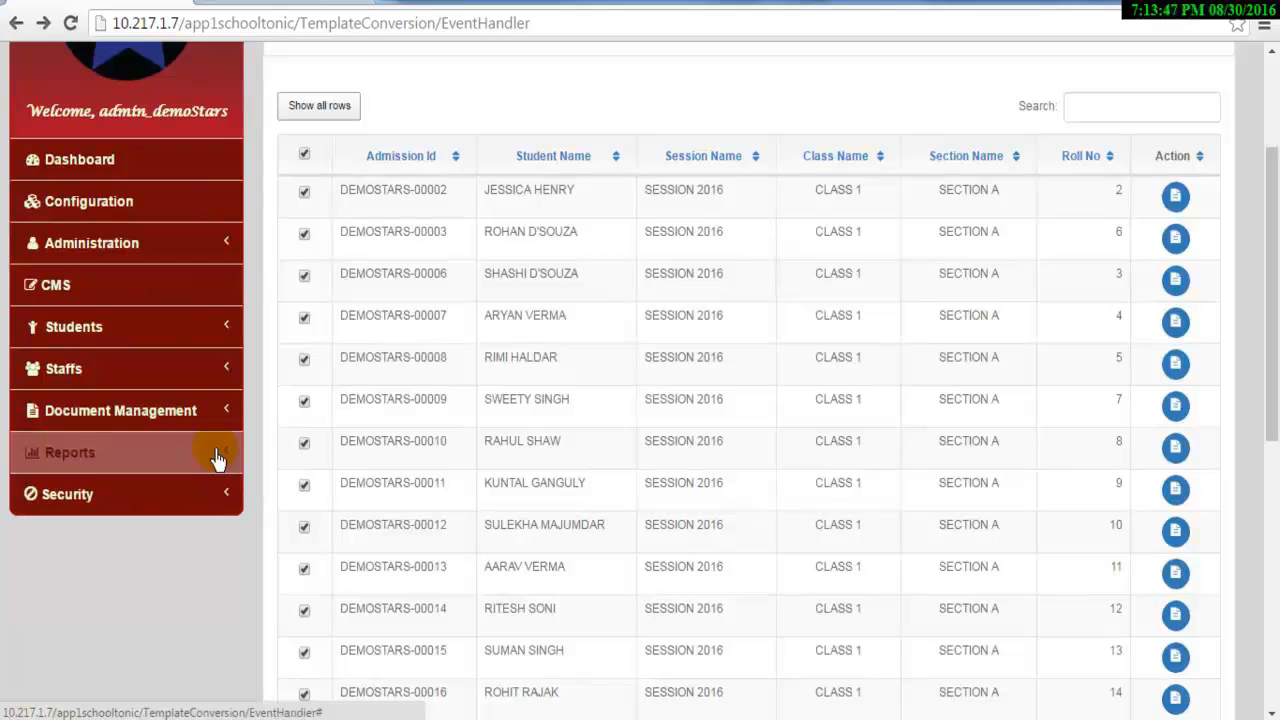
Open the Fee Collection report
click(159, 472)
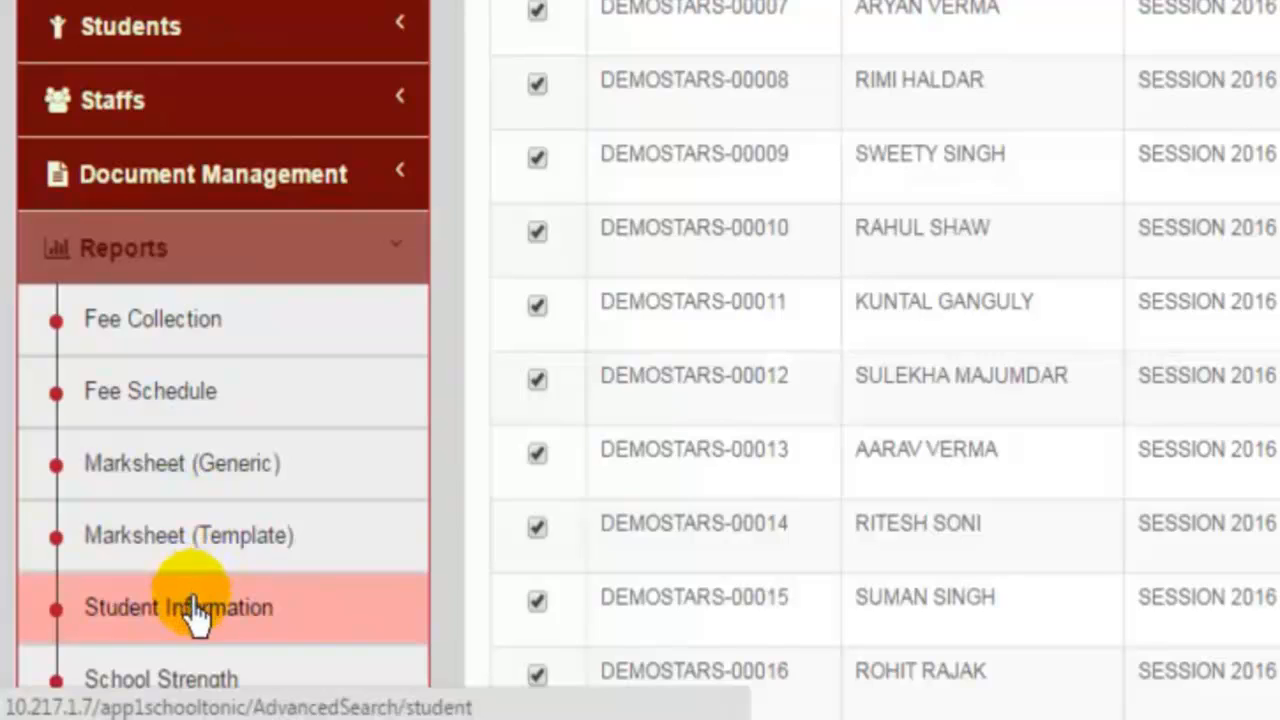
scroll(195, 690, down, 3)
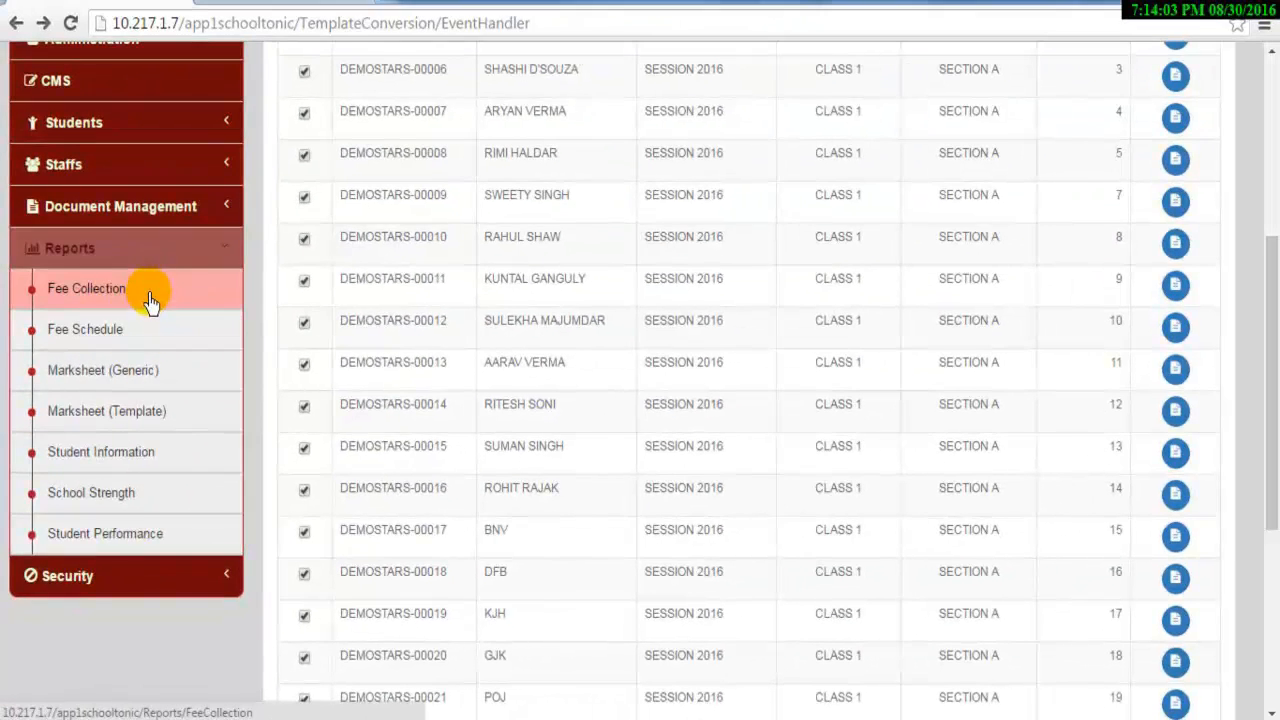
click(148, 300)
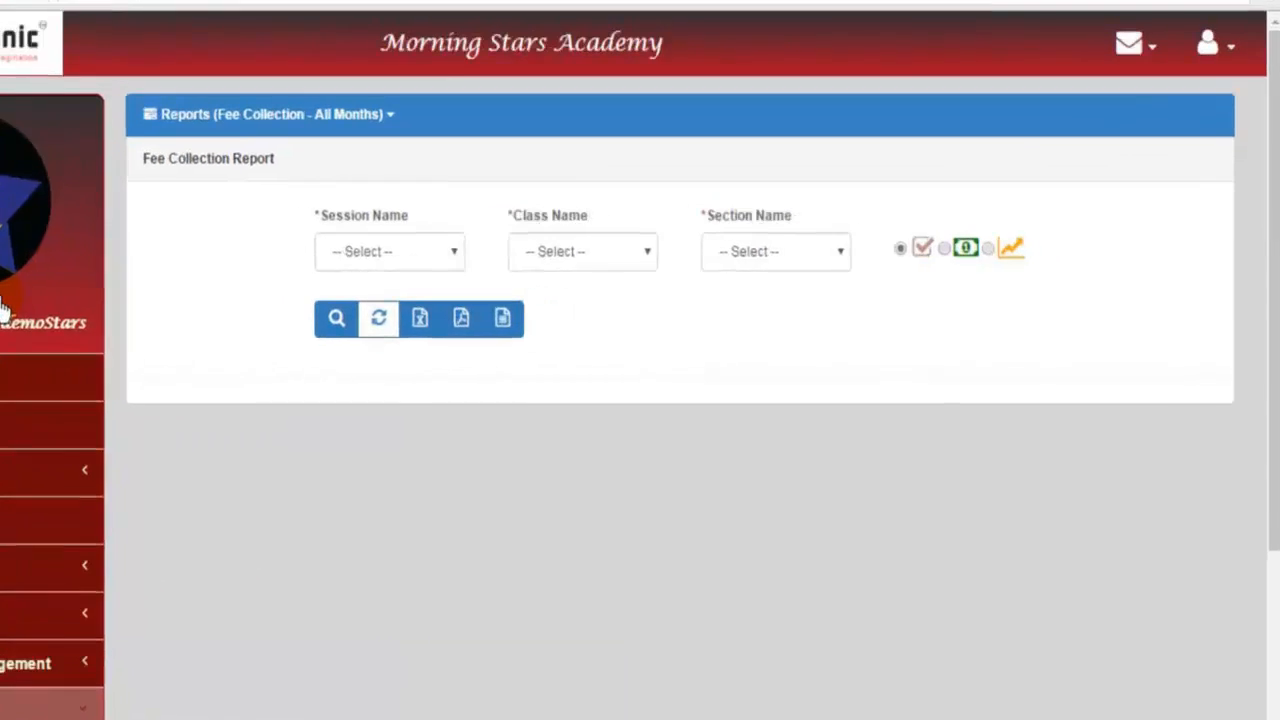
Run the fee collection report for SESSION 2016, CLASS 1, SECTION A and review each student's monthly payment status
click(299, 251)
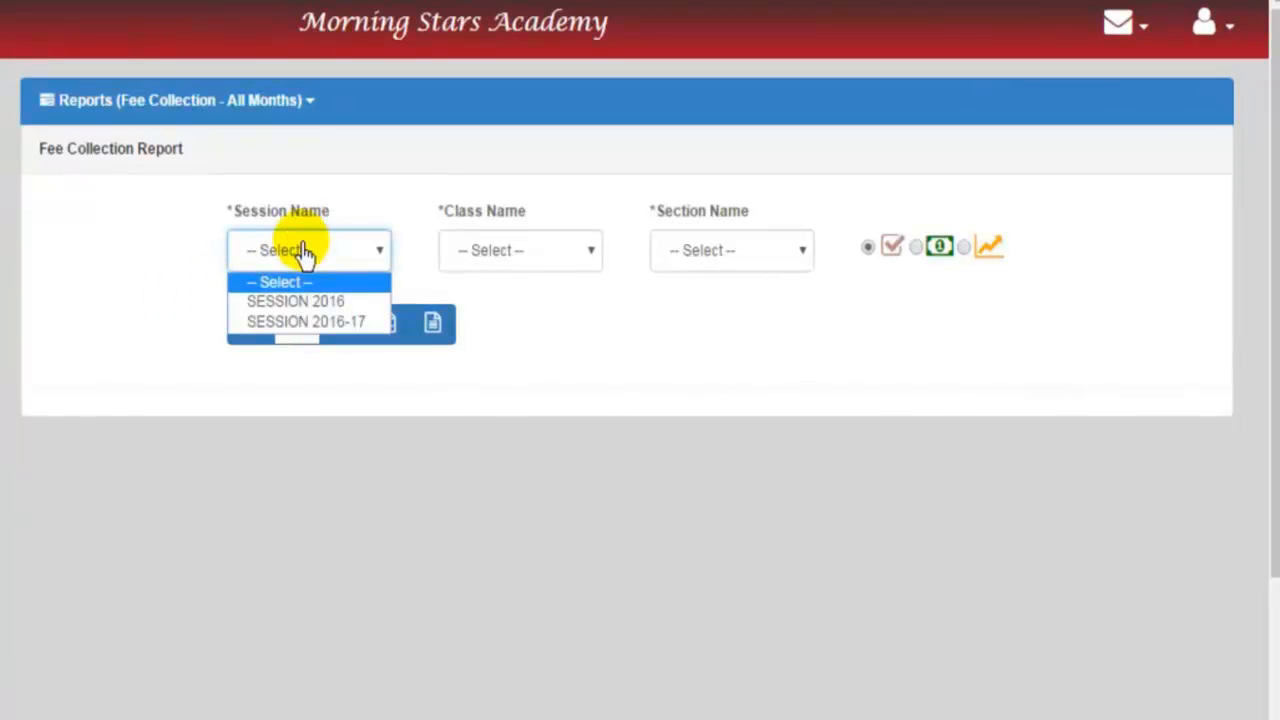
click(318, 301)
click(535, 255)
click(540, 302)
click(720, 250)
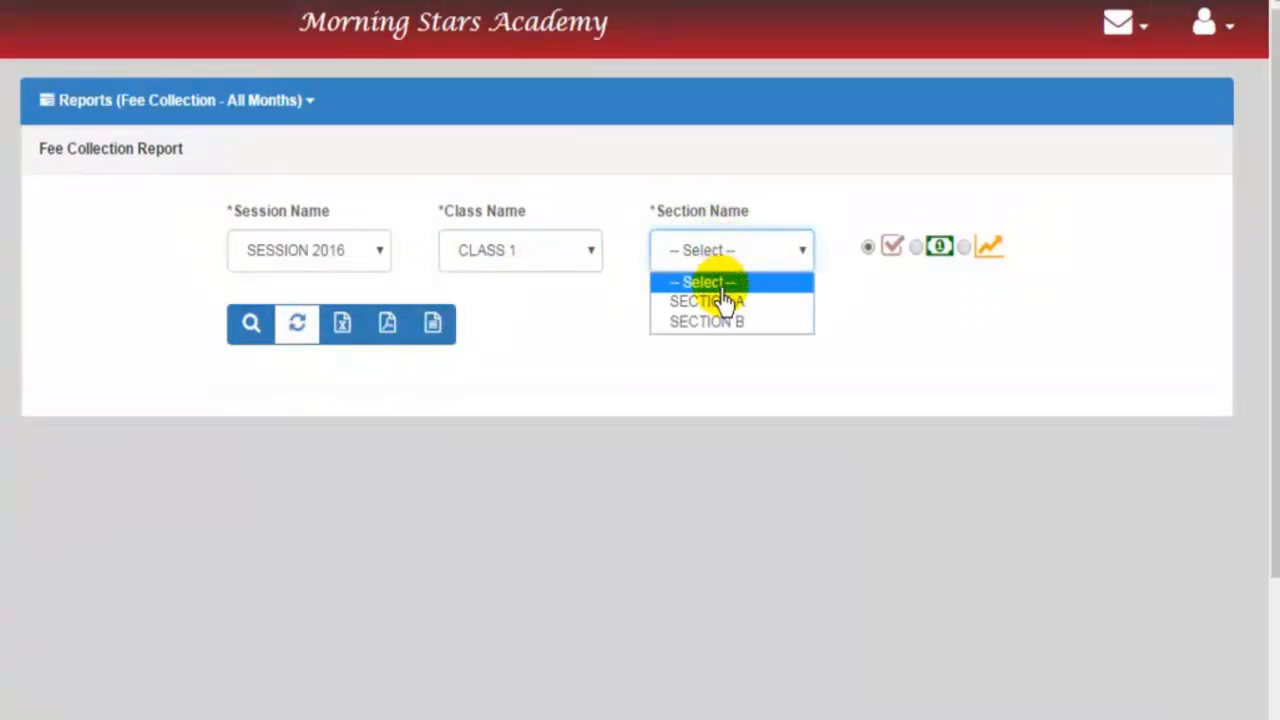
click(720, 302)
click(237, 345)
scroll(343, 363, down, 1)
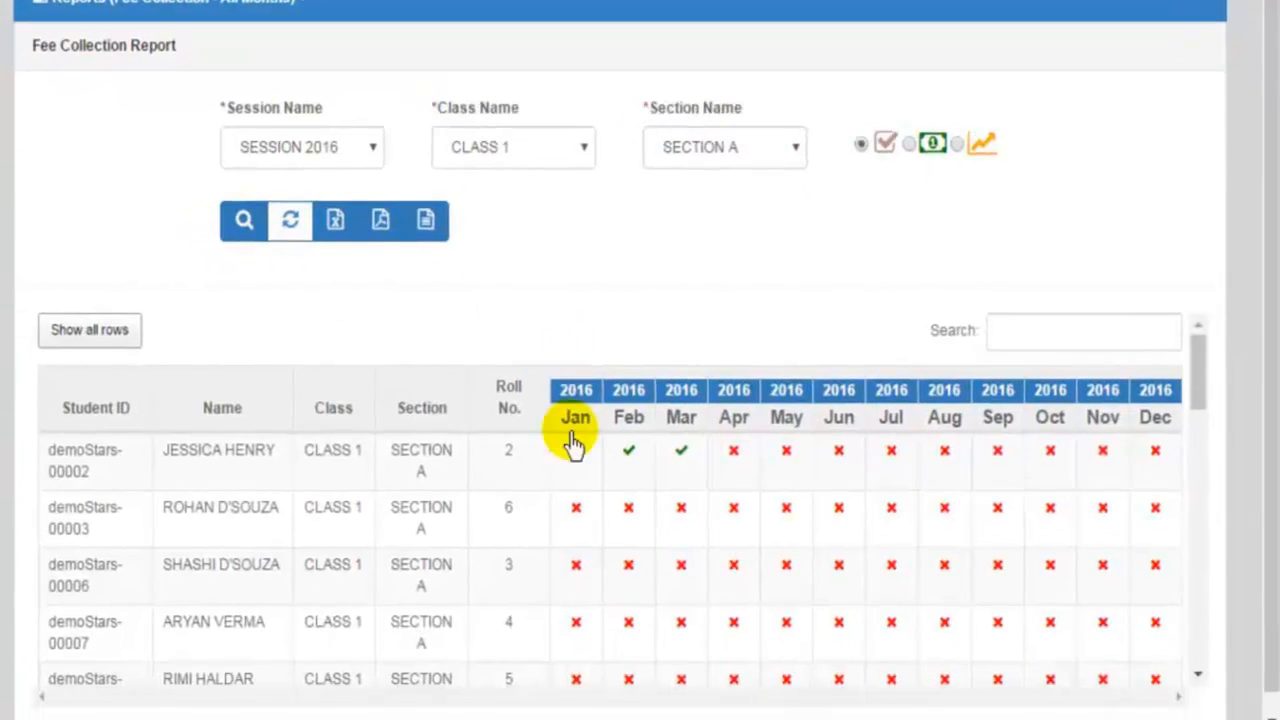
scroll(734, 571, down, 1)
scroll(735, 578, up, 1)
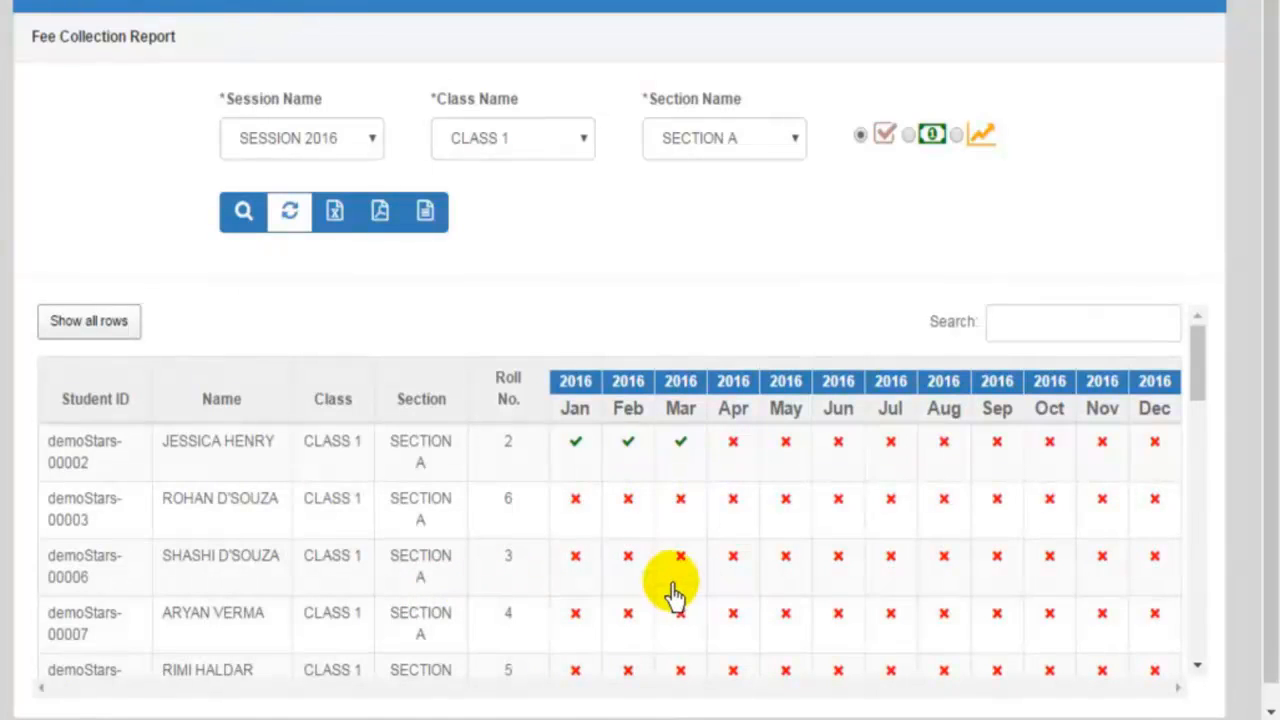
scroll(838, 535, down, 12)
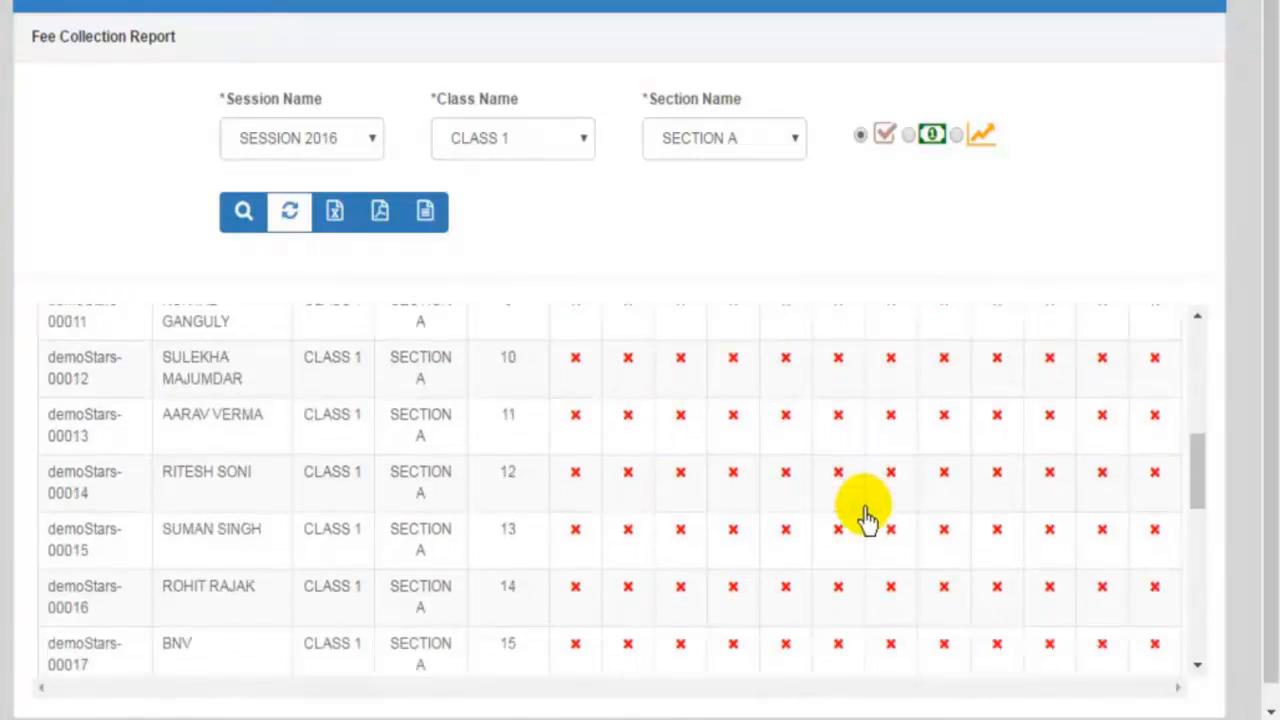
scroll(866, 520, up, 12)
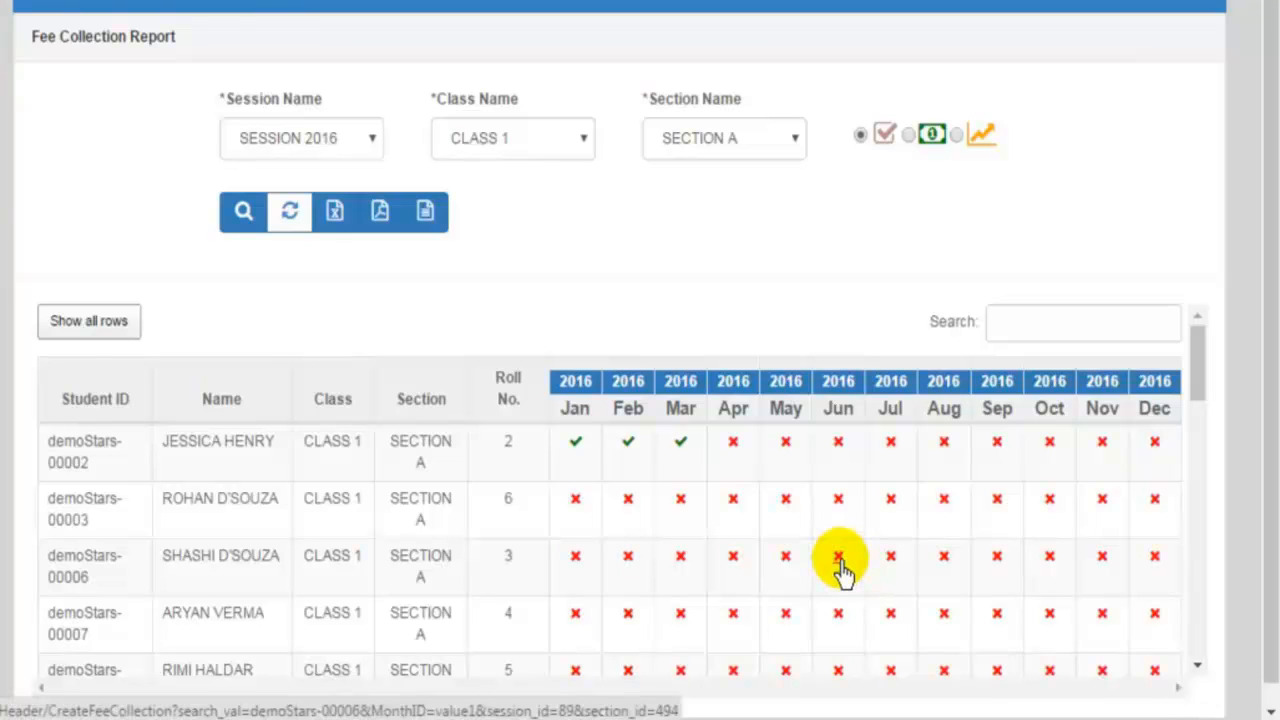
Switch the fee collection report to collected amounts and review the monthly amounts per student
click(908, 137)
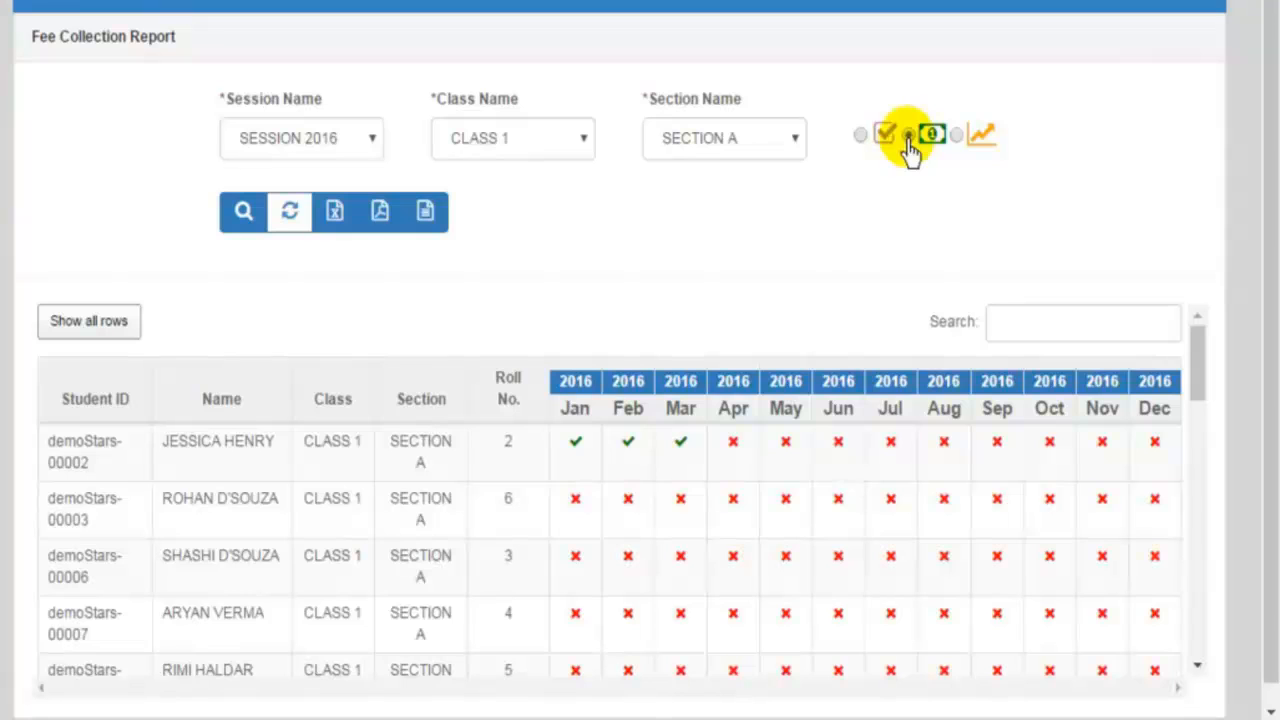
click(243, 213)
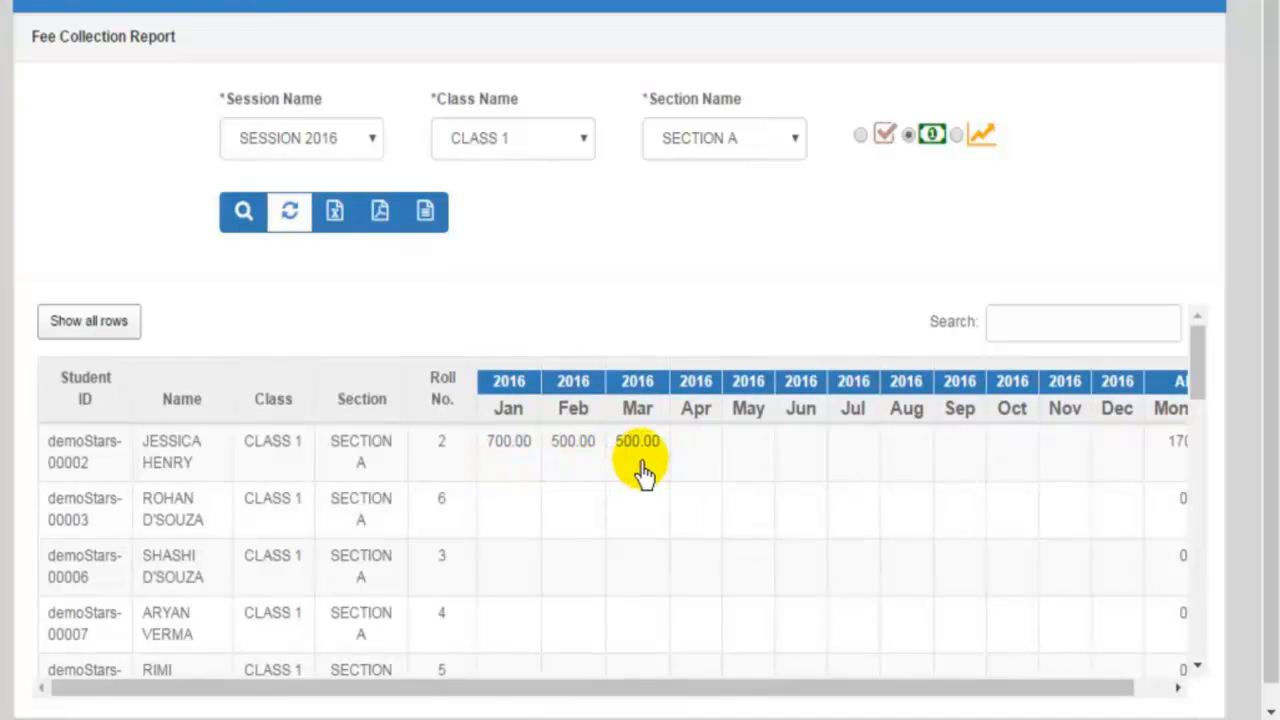
scroll(280, 400, down, 5)
scroll(517, 477, up, 5)
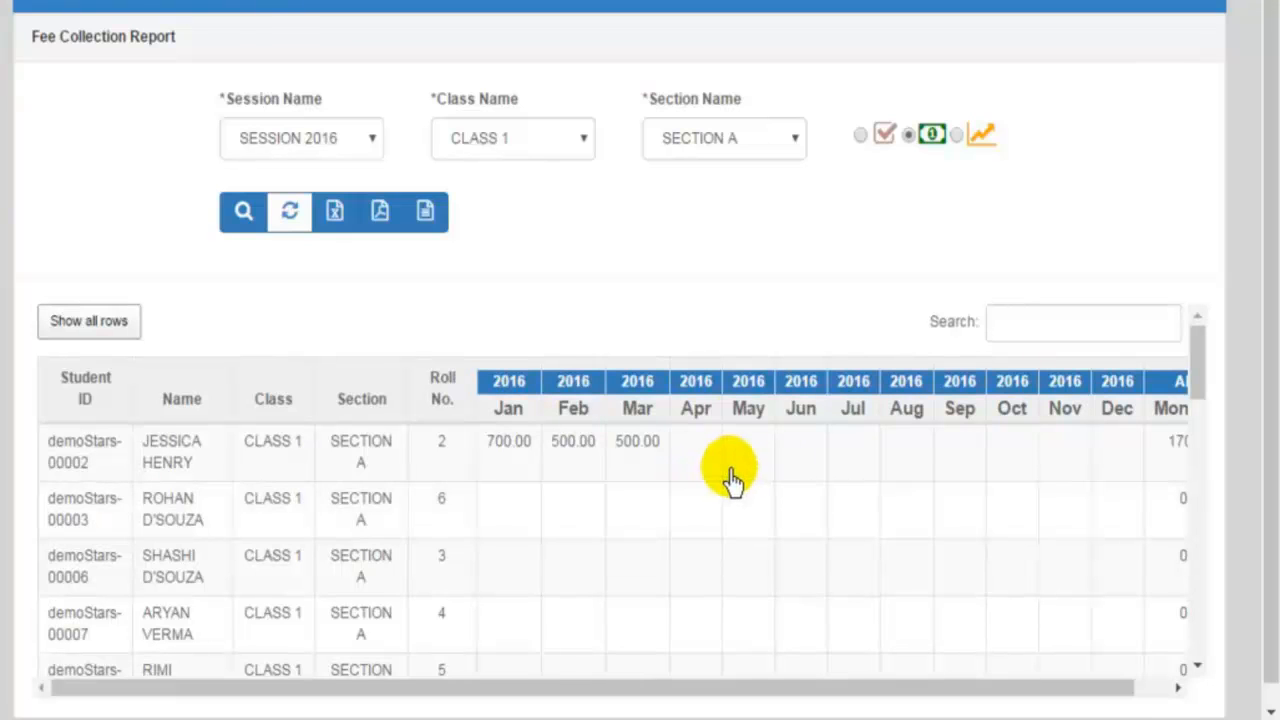
Switch the fee collection report to projected amounts and review the monthly figures for all students
click(956, 137)
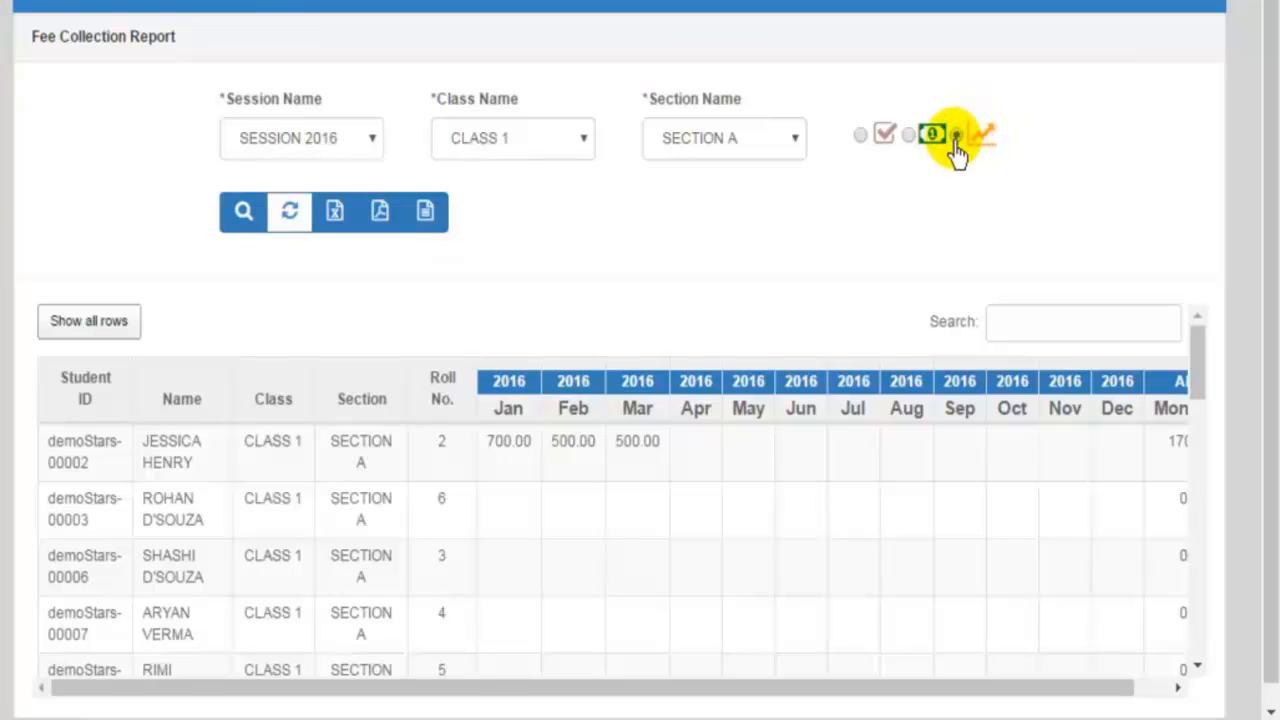
click(250, 220)
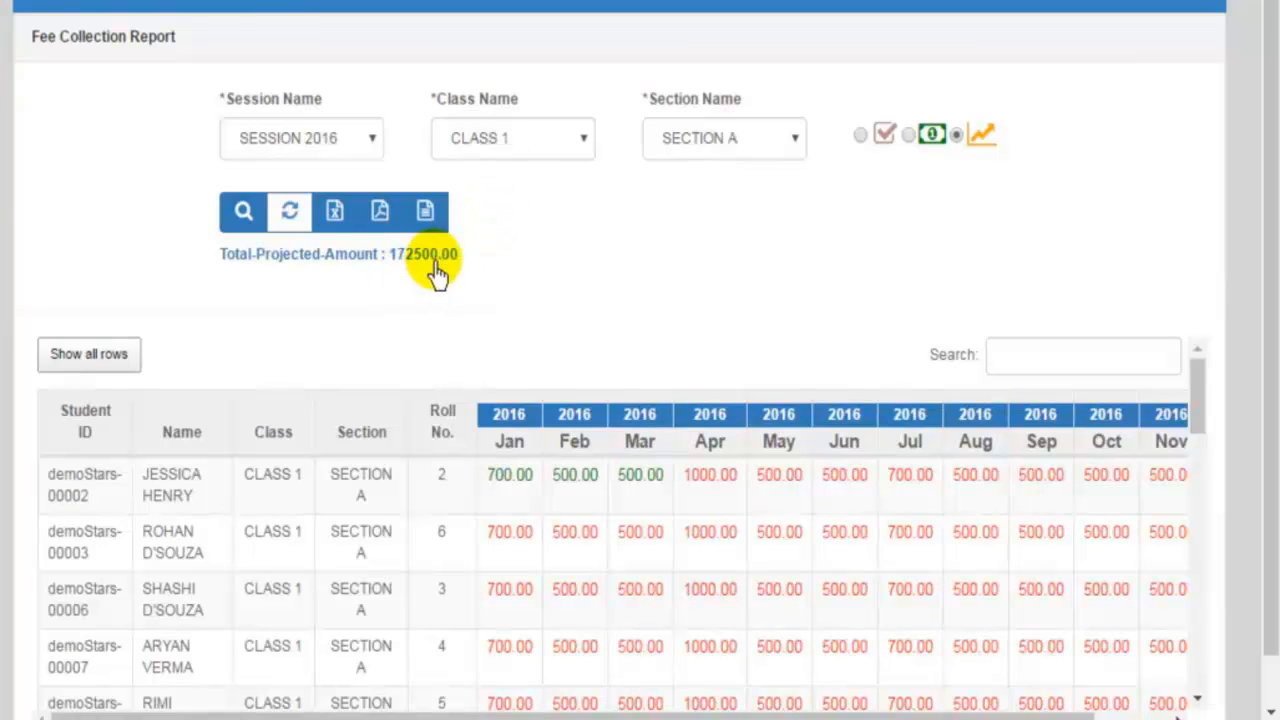
scroll(709, 472, down, 5)
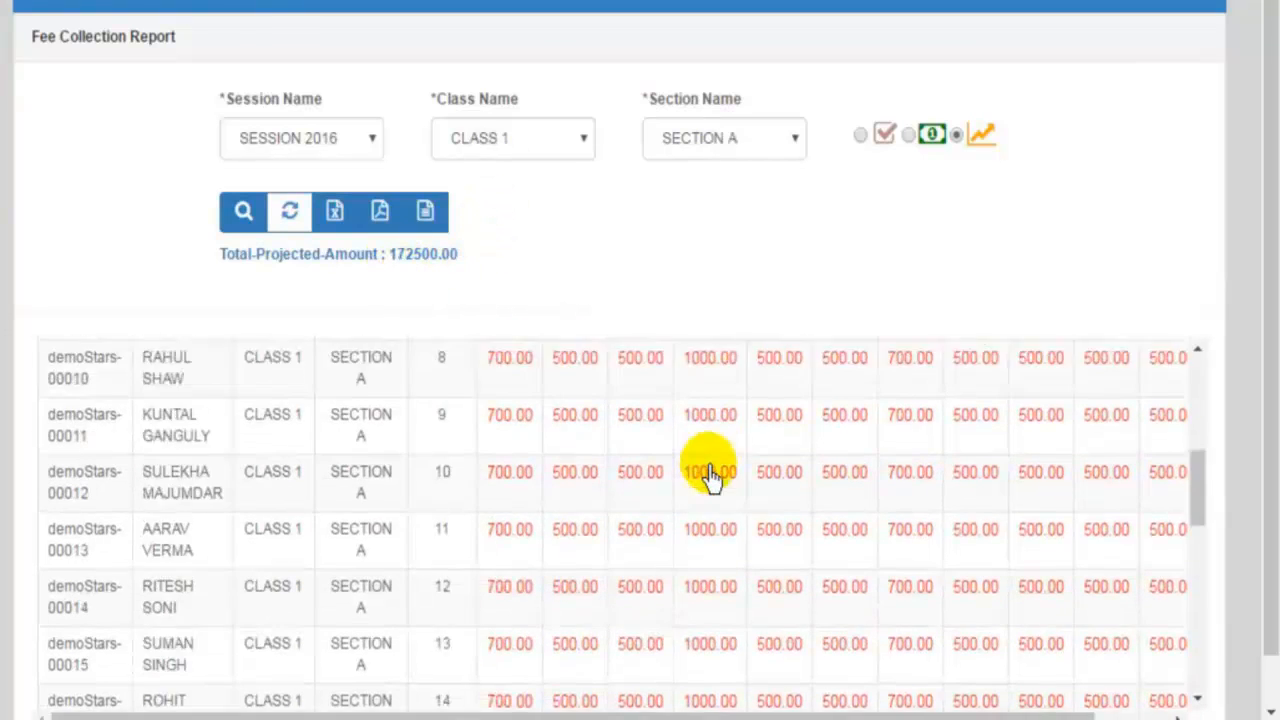
scroll(709, 472, down, 5)
scroll(709, 472, up, 10)
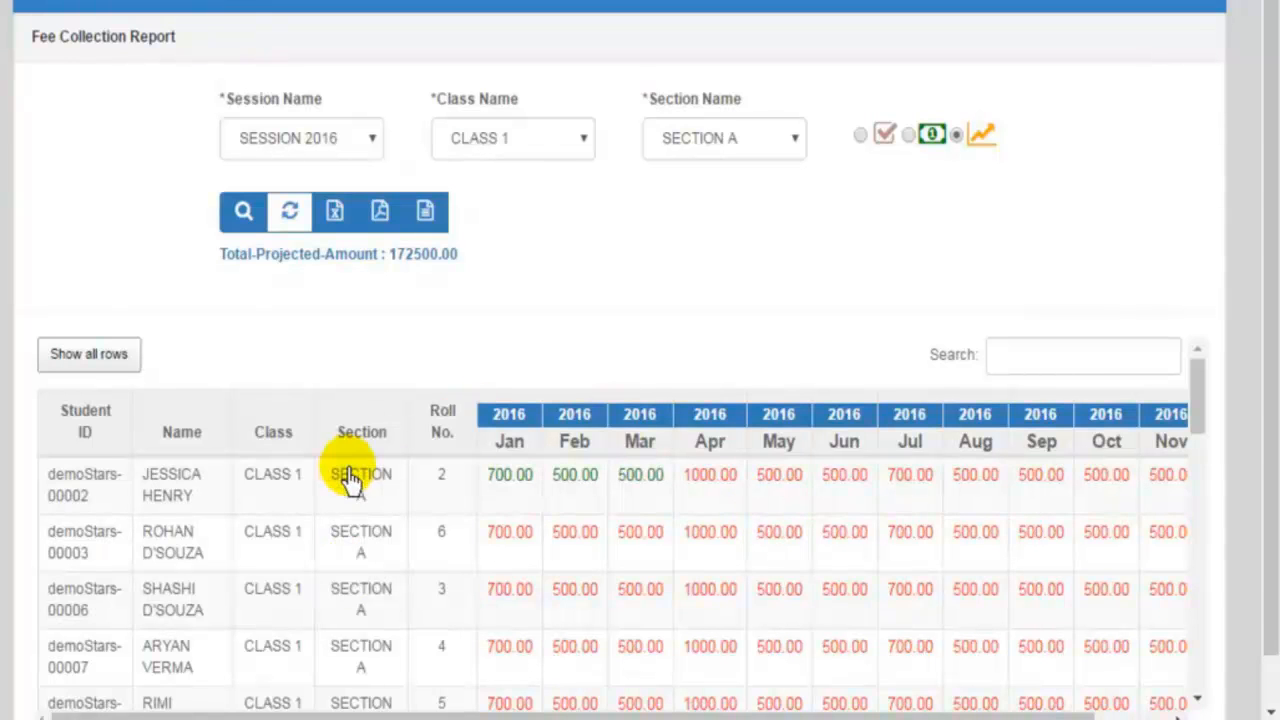
Open the Fee Schedule report and display the schedule for SESSION 2016, CLASS 1, SECTION A
scroll(5, 514, down, 1)
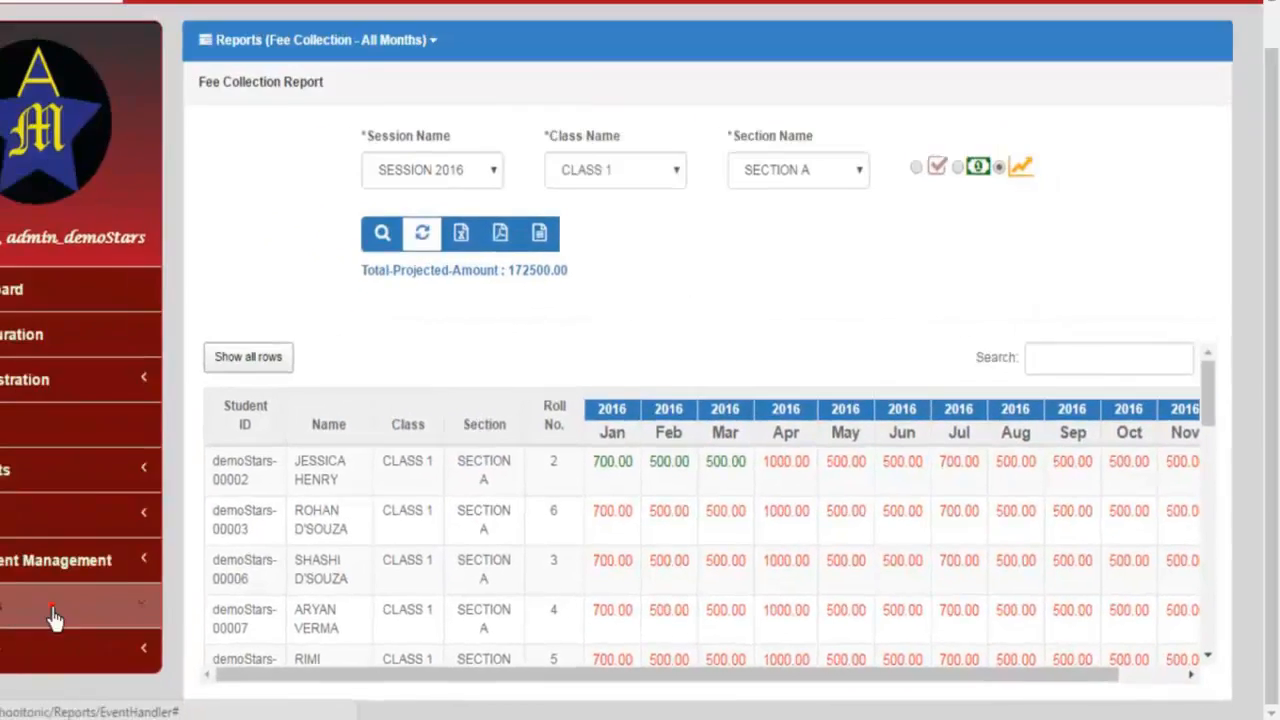
click(51, 614)
scroll(146, 634, down, 3)
click(168, 458)
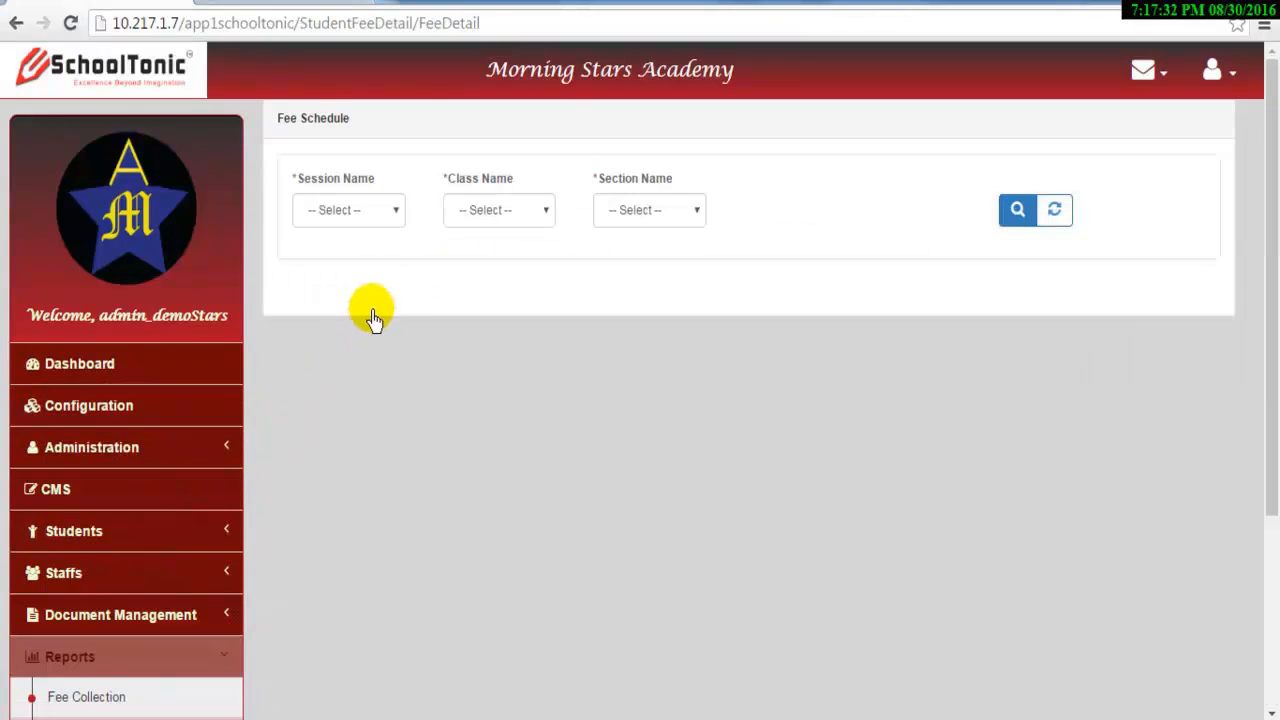
click(364, 220)
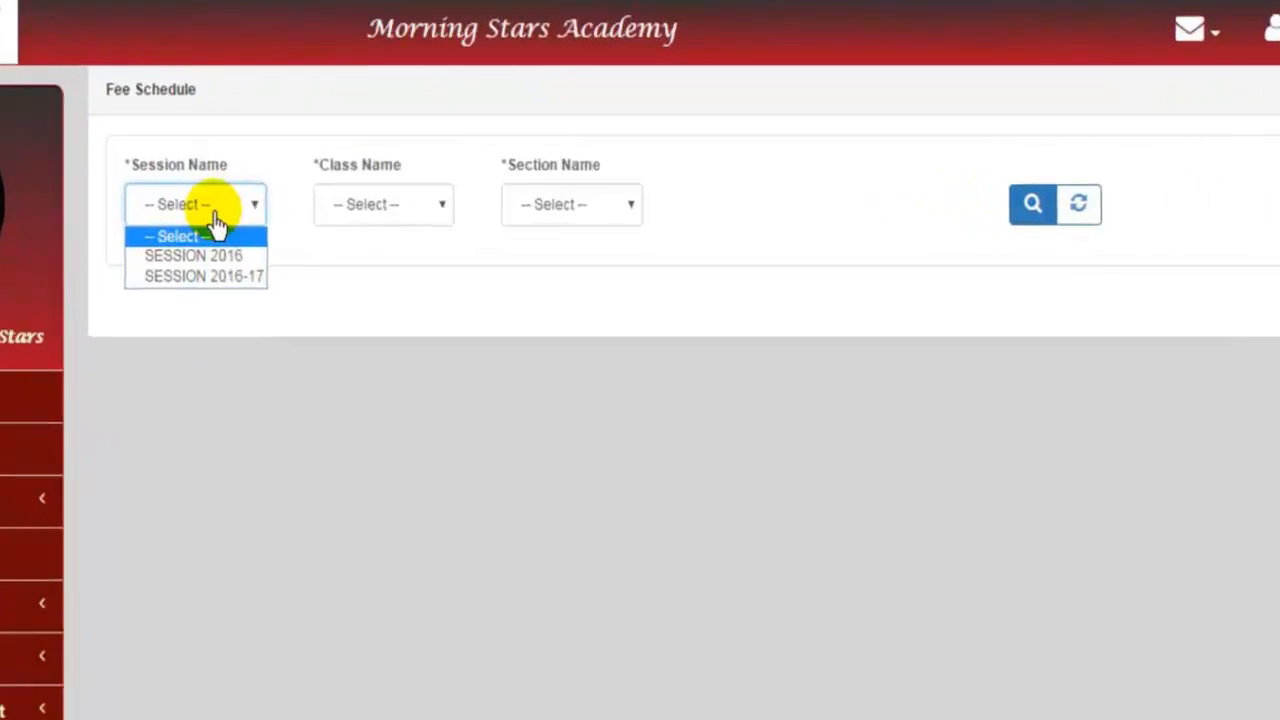
click(146, 260)
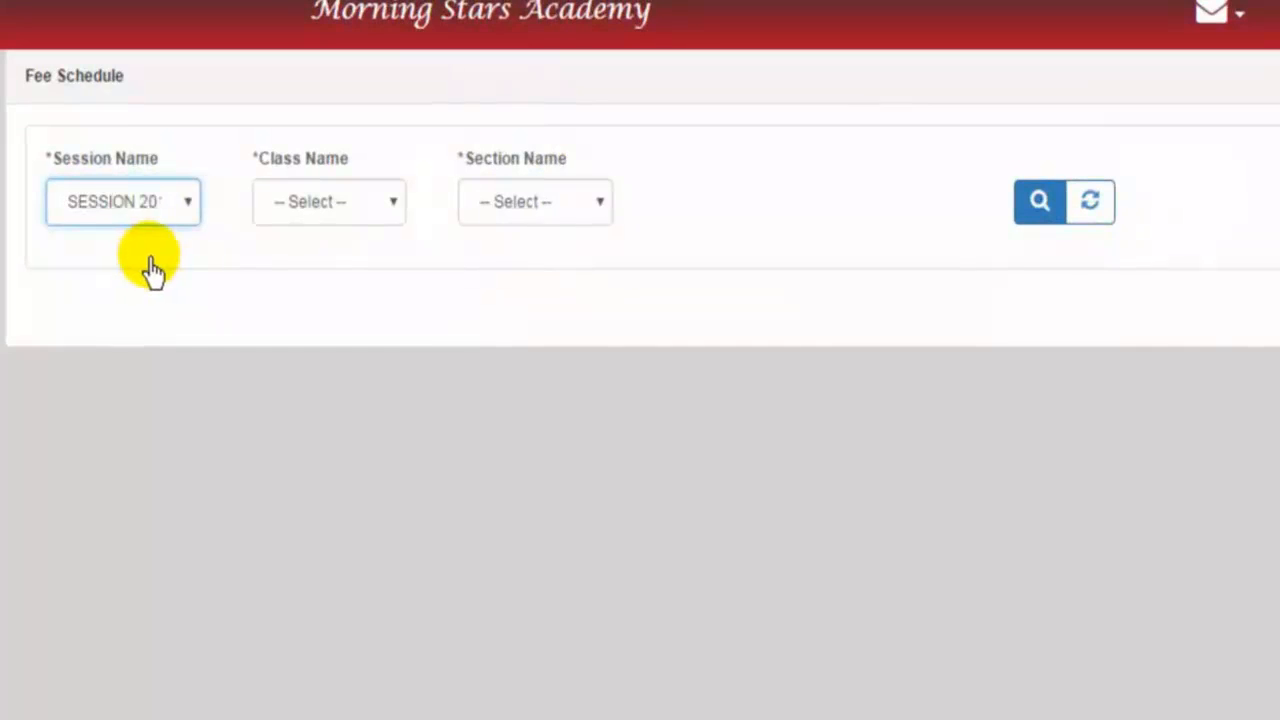
click(323, 201)
click(336, 258)
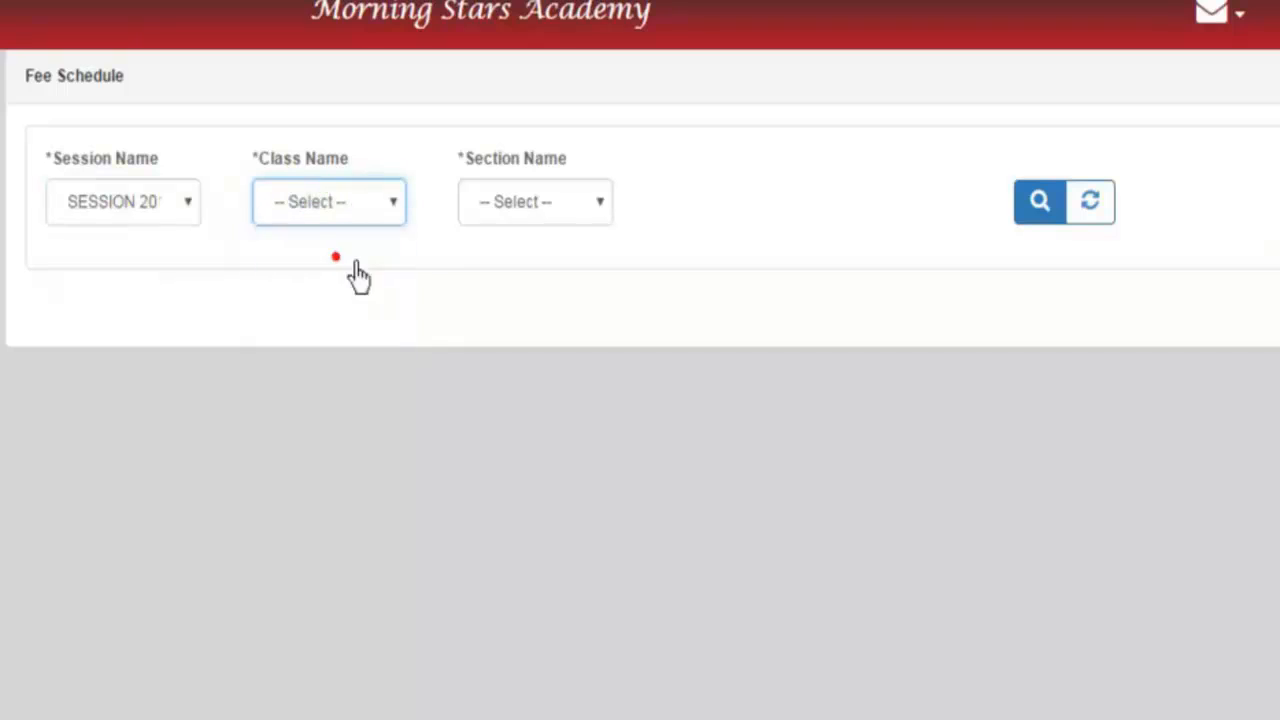
click(573, 200)
click(570, 262)
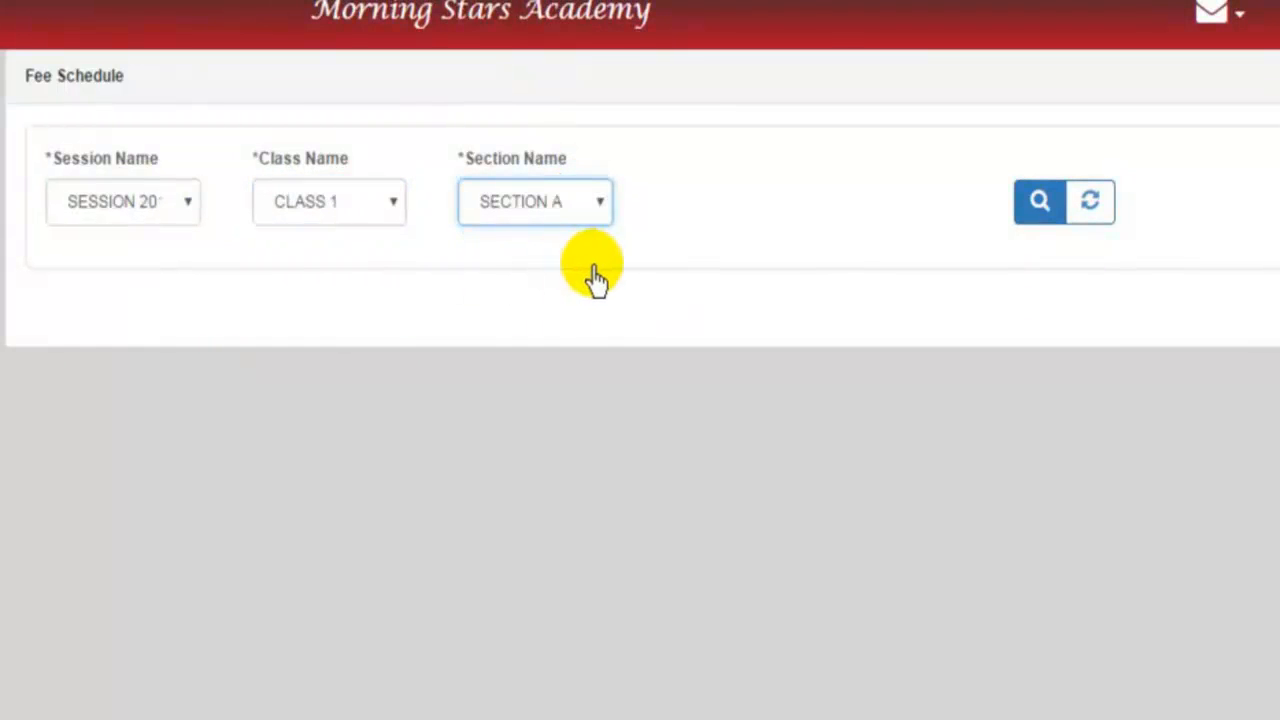
click(1033, 206)
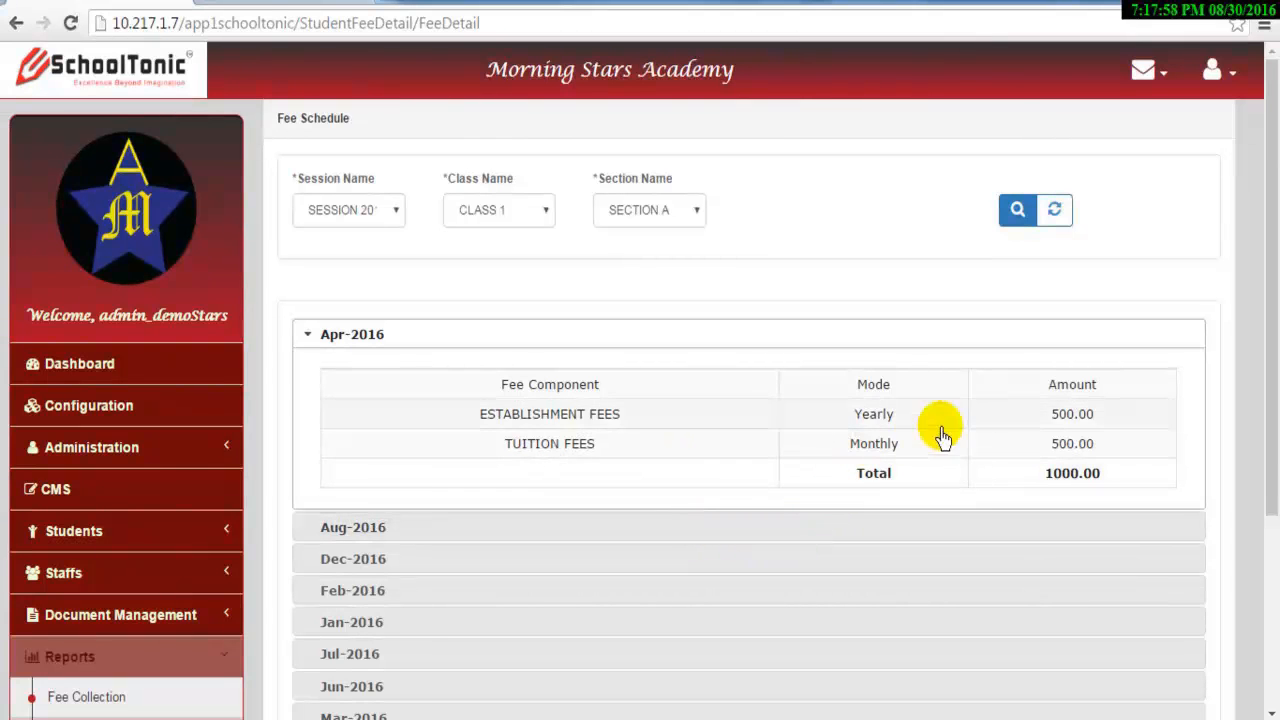
Expand the Aug-2016 and Dec-2016 entries of the fee schedule to examine their fee components
click(565, 528)
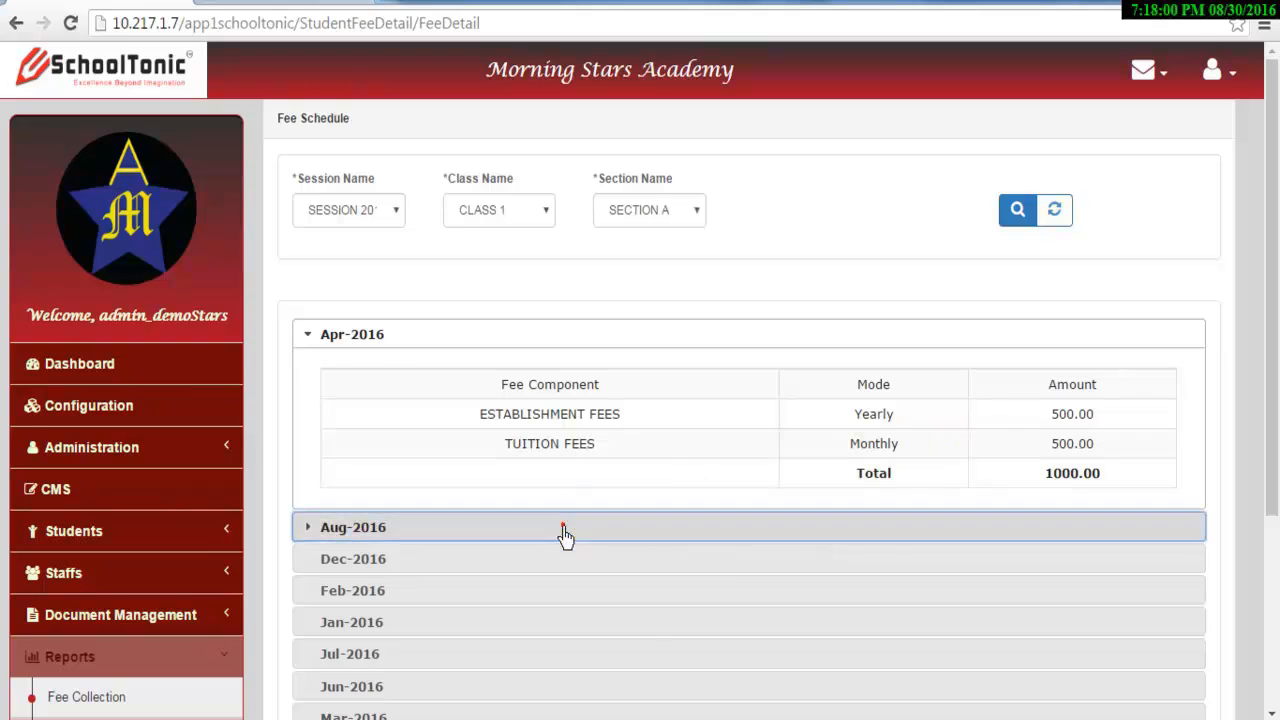
scroll(566, 534, down, 1)
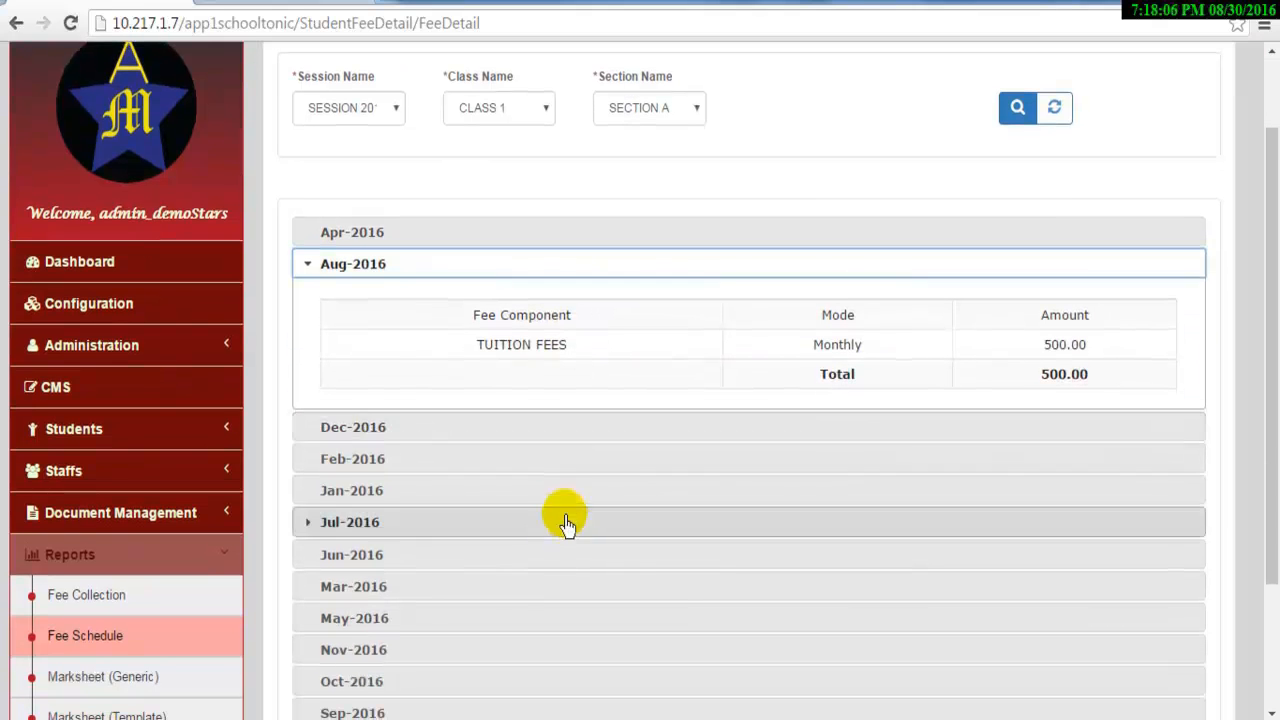
click(579, 432)
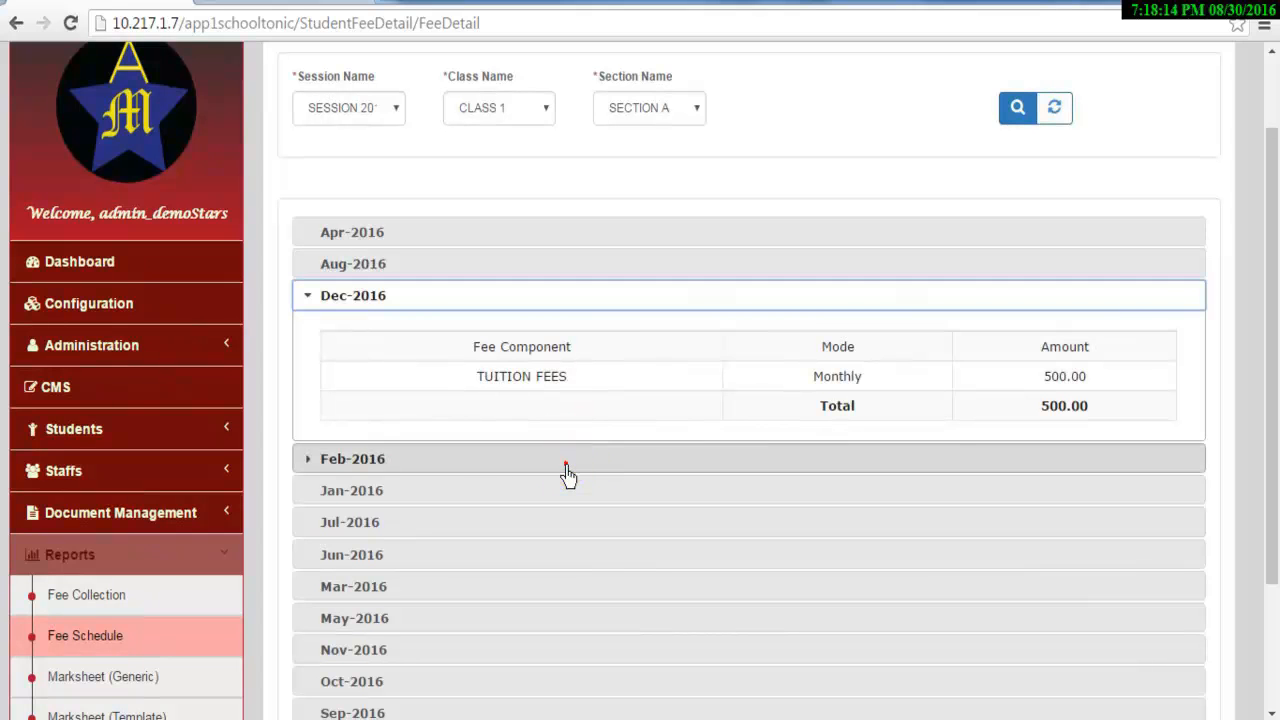
Expand the Feb, Jan, Jul, Jun, Mar and May 2016 entries of the fee schedule to examine their fee components
click(567, 477)
click(566, 492)
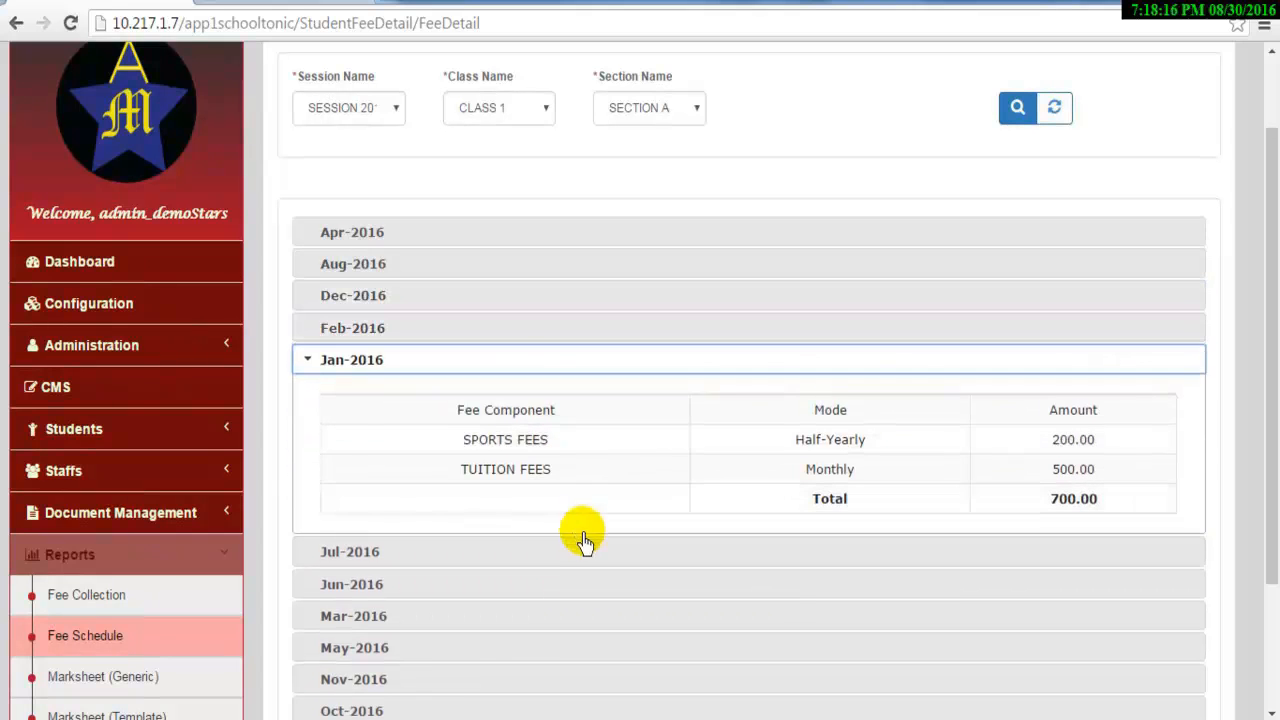
click(584, 550)
click(597, 592)
click(620, 598)
click(619, 618)
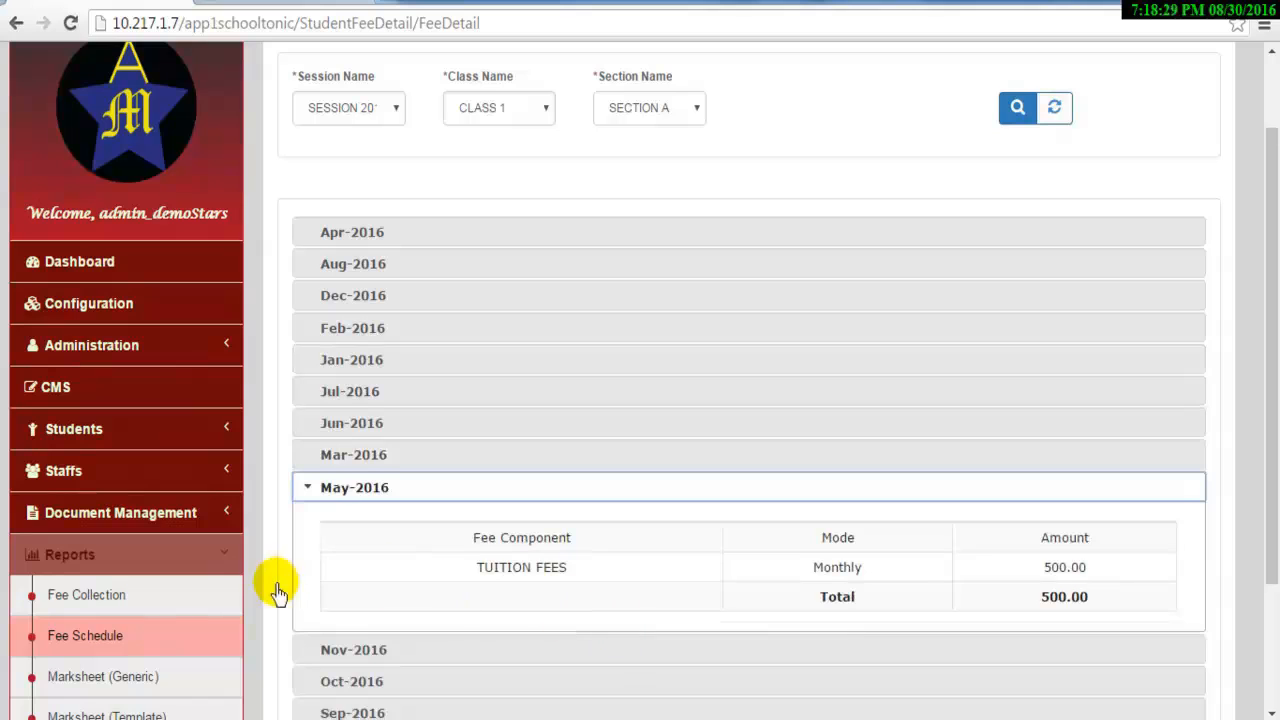
Open the generic Marksheet report and choose SESSION 2016, CLASS 1, SECTION A
scroll(140, 605, down, 1)
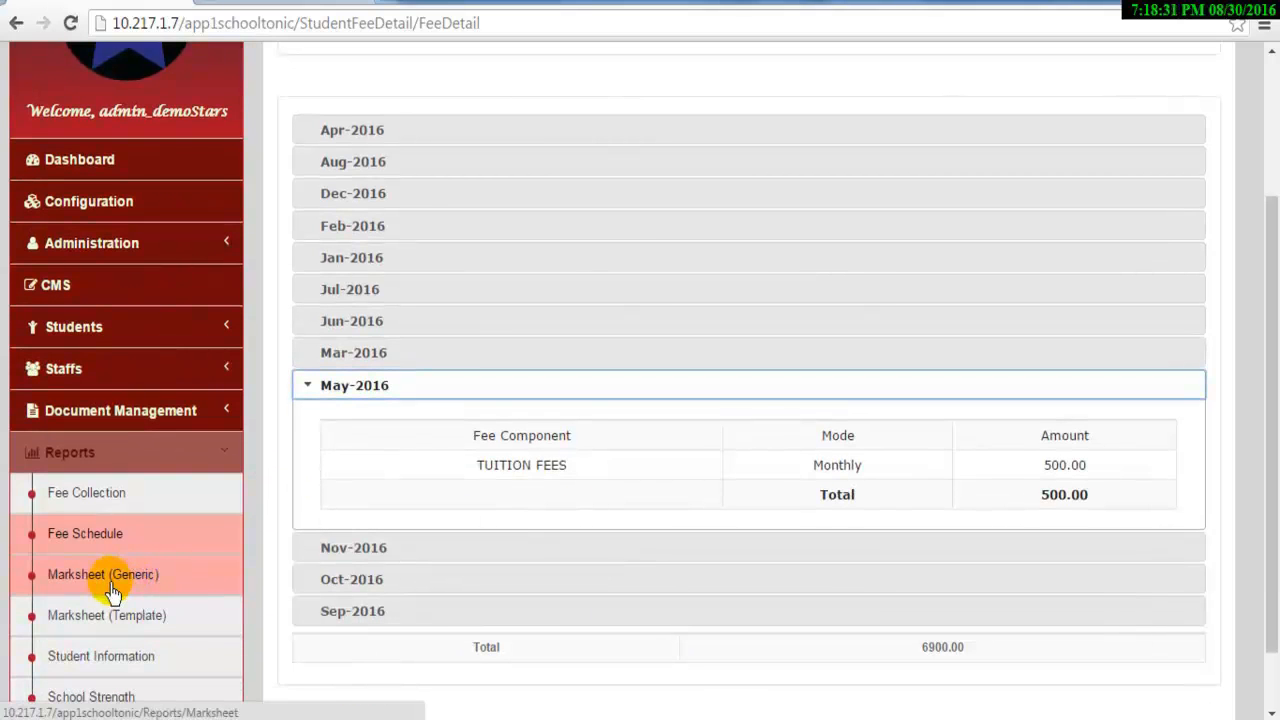
click(125, 591)
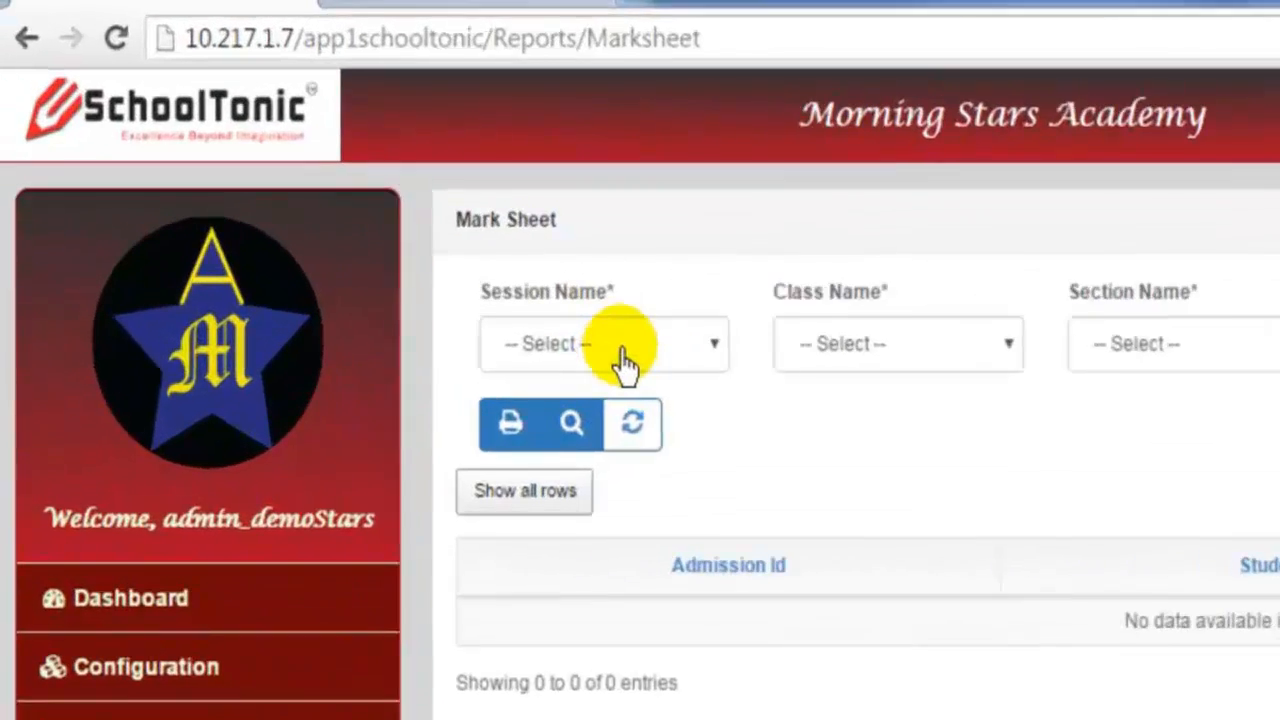
click(424, 236)
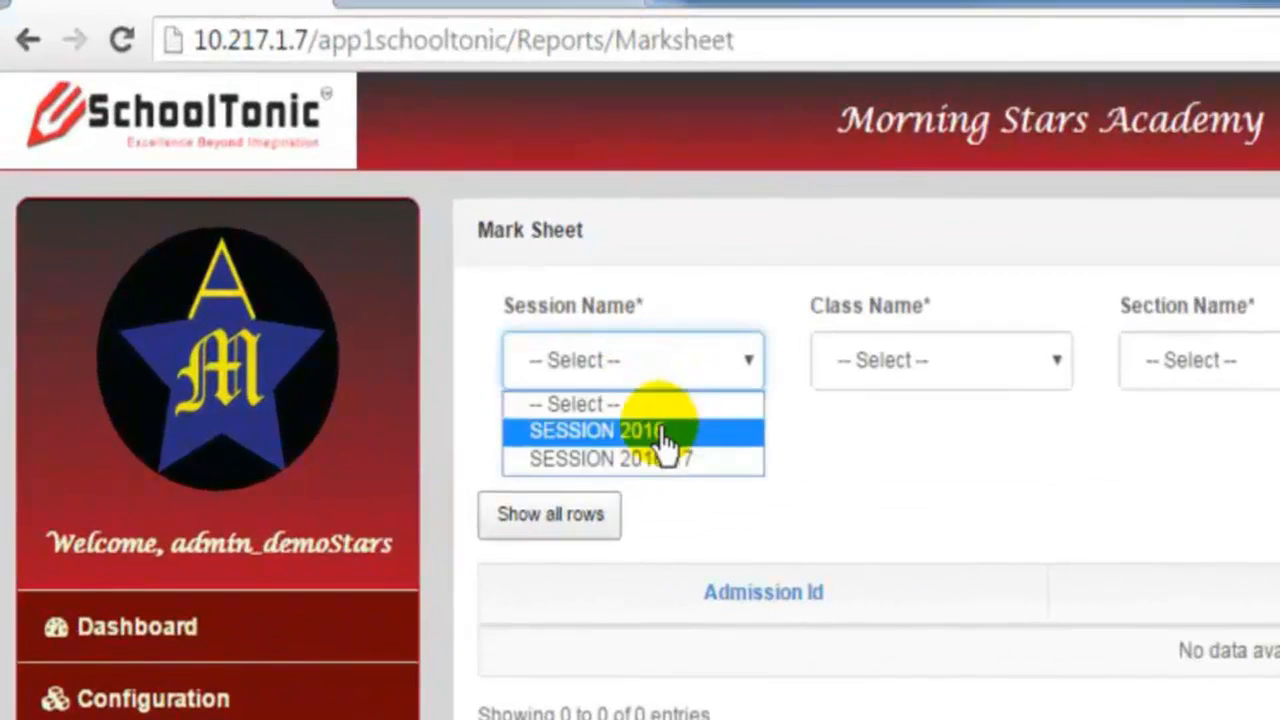
click(435, 282)
click(892, 365)
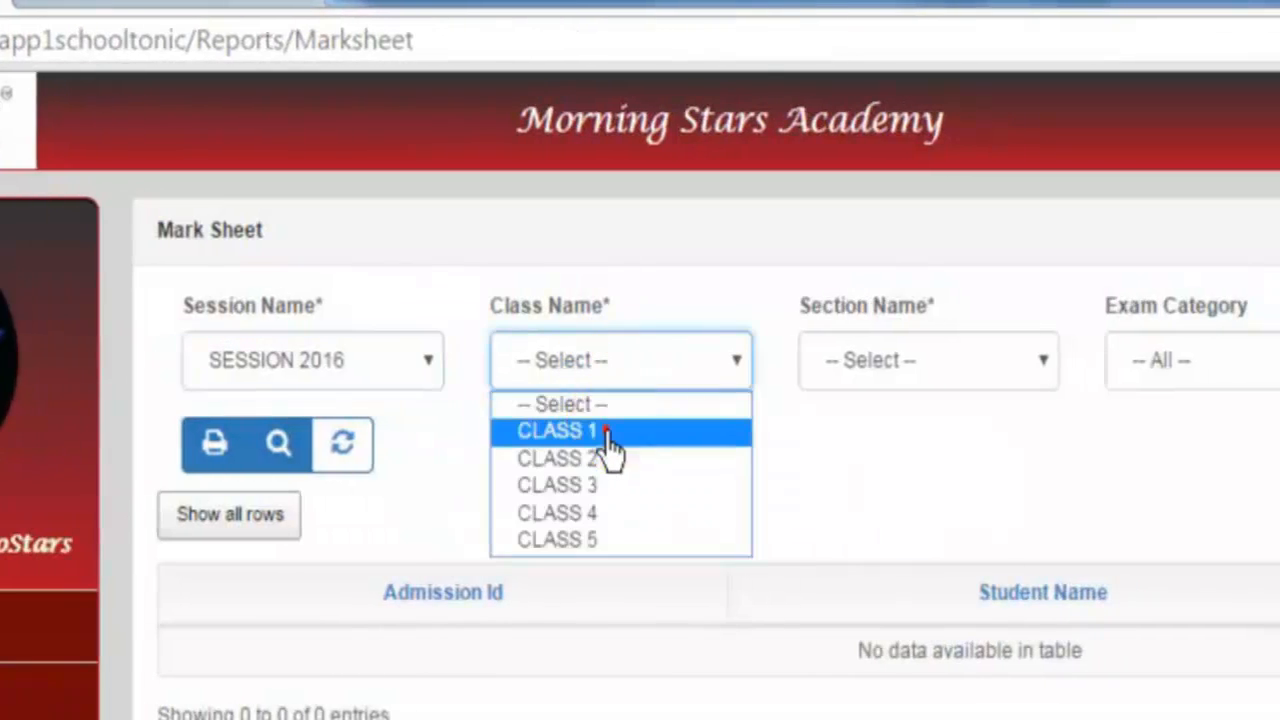
click(903, 430)
click(887, 363)
click(888, 430)
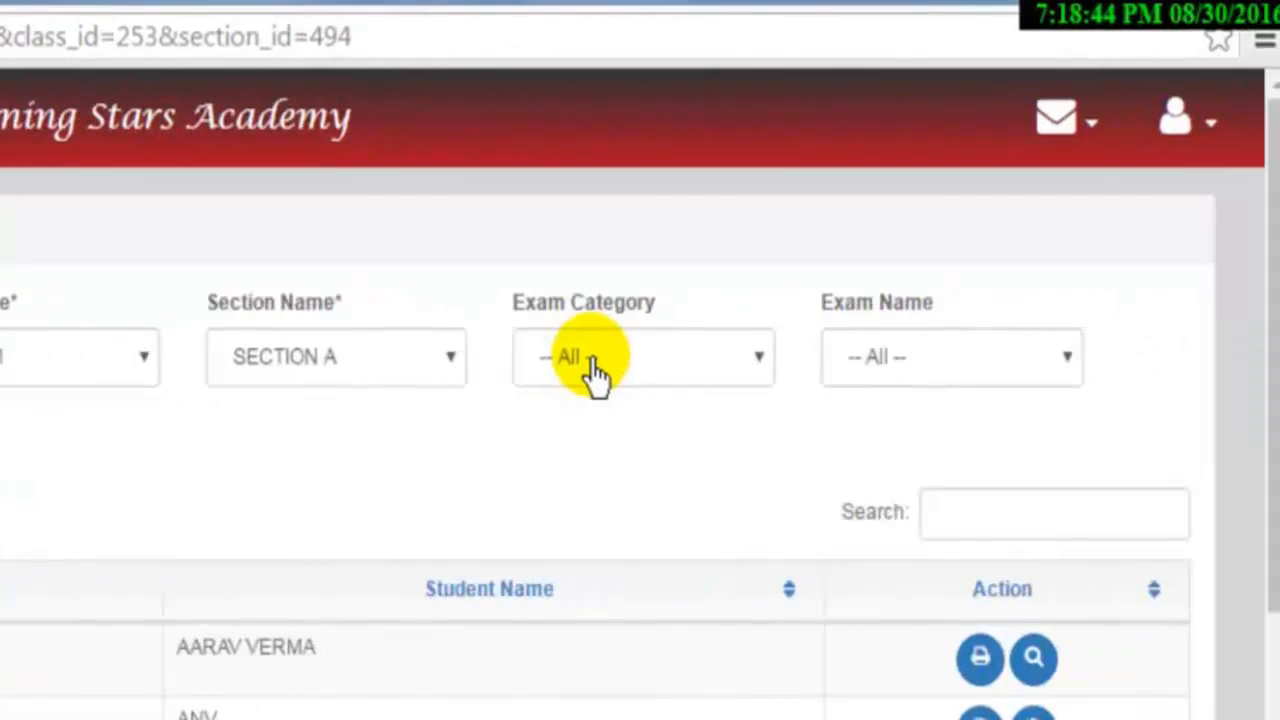
Narrow the mark sheet report to exam category SUMMATIVE and exam name ANNUAL
click(588, 374)
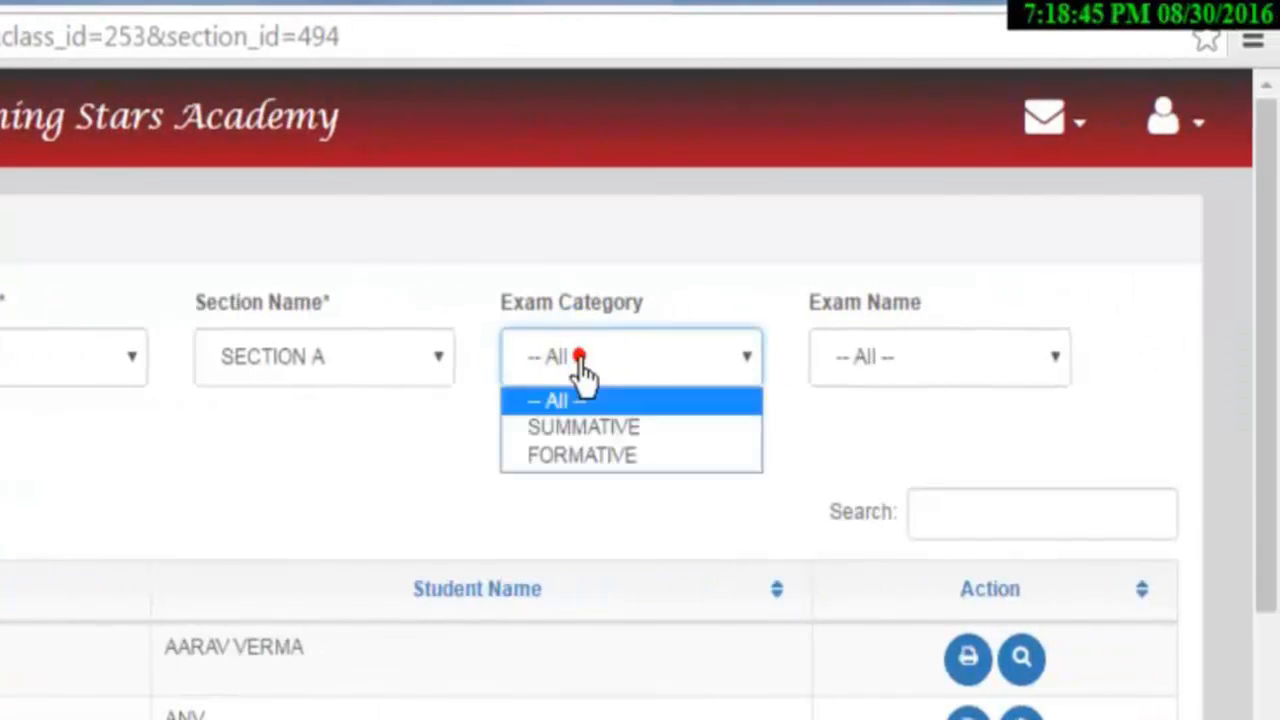
click(580, 428)
click(893, 362)
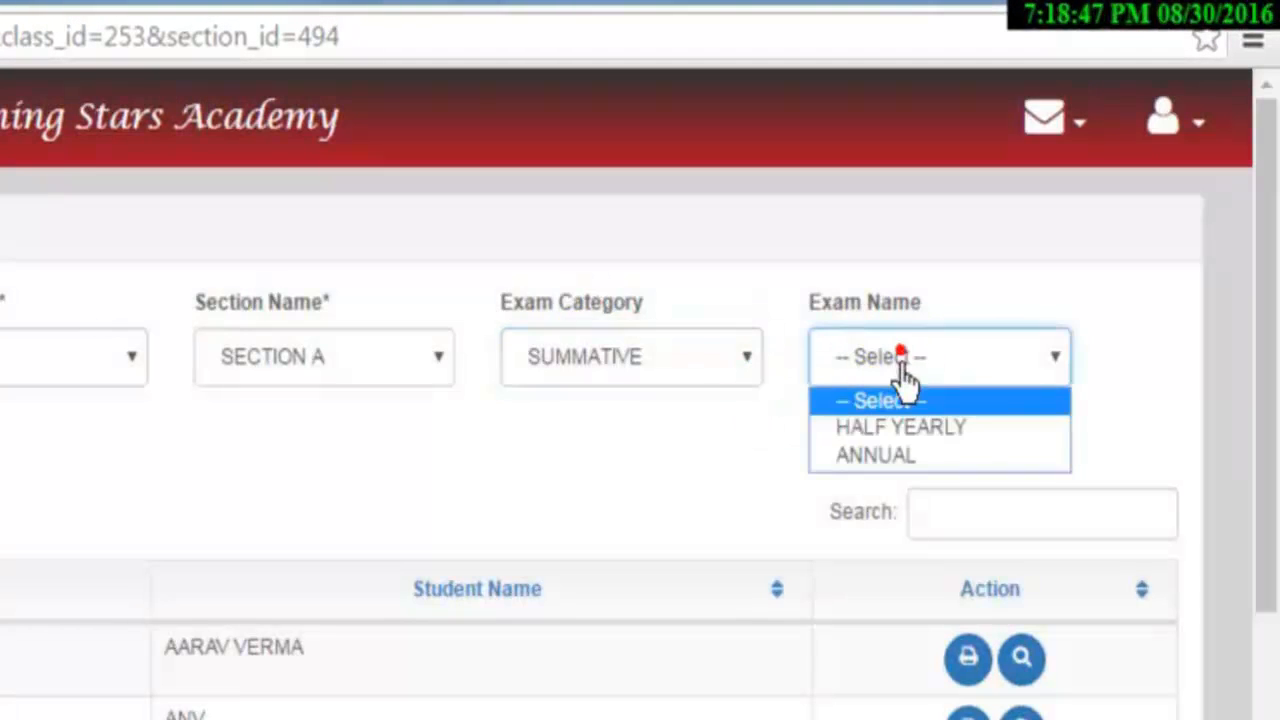
click(888, 458)
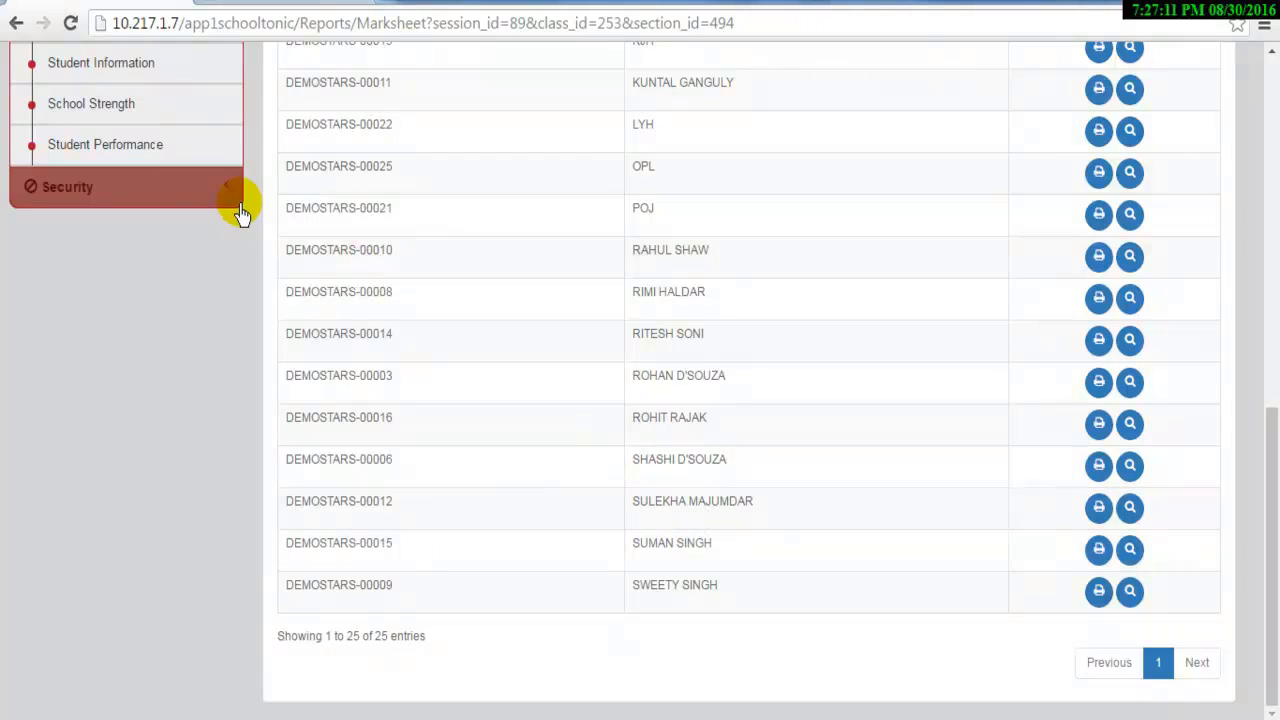
Search the template-based marksheet report for SESSION 2016-17, CLASS I, SECTION A using the UNIT TEST RESULT template
scroll(225, 246, up, 1)
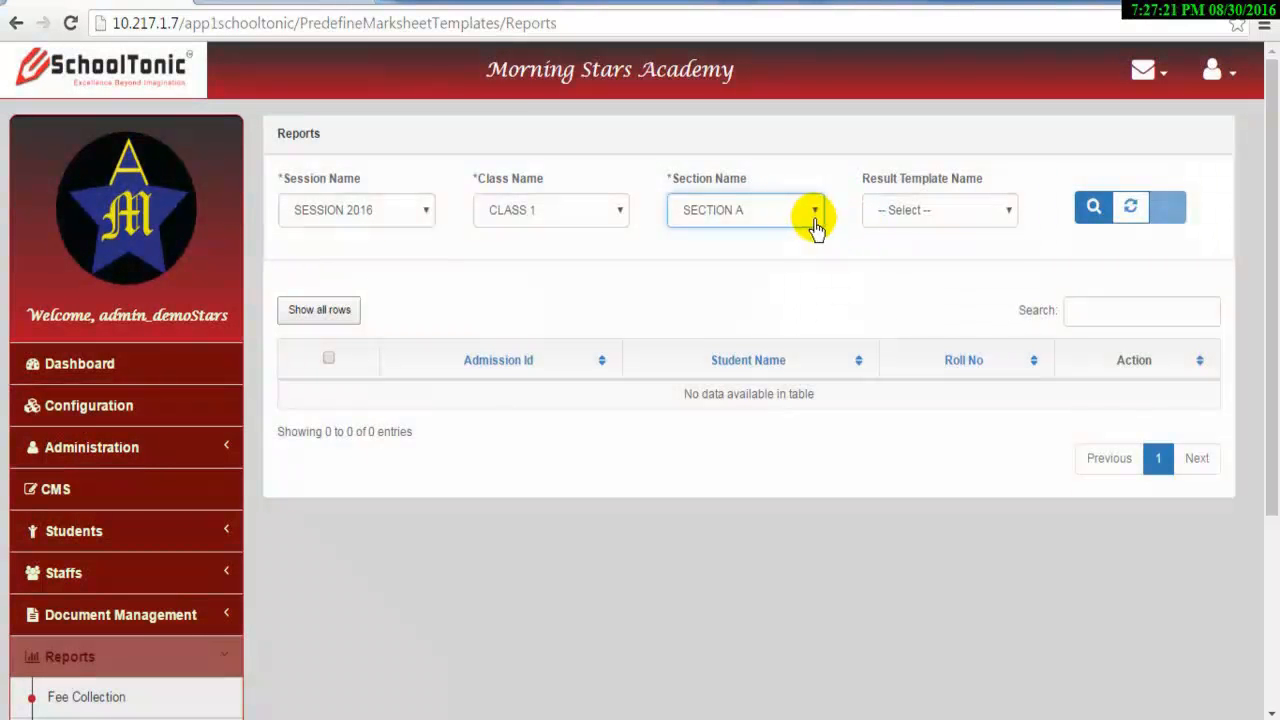
click(412, 214)
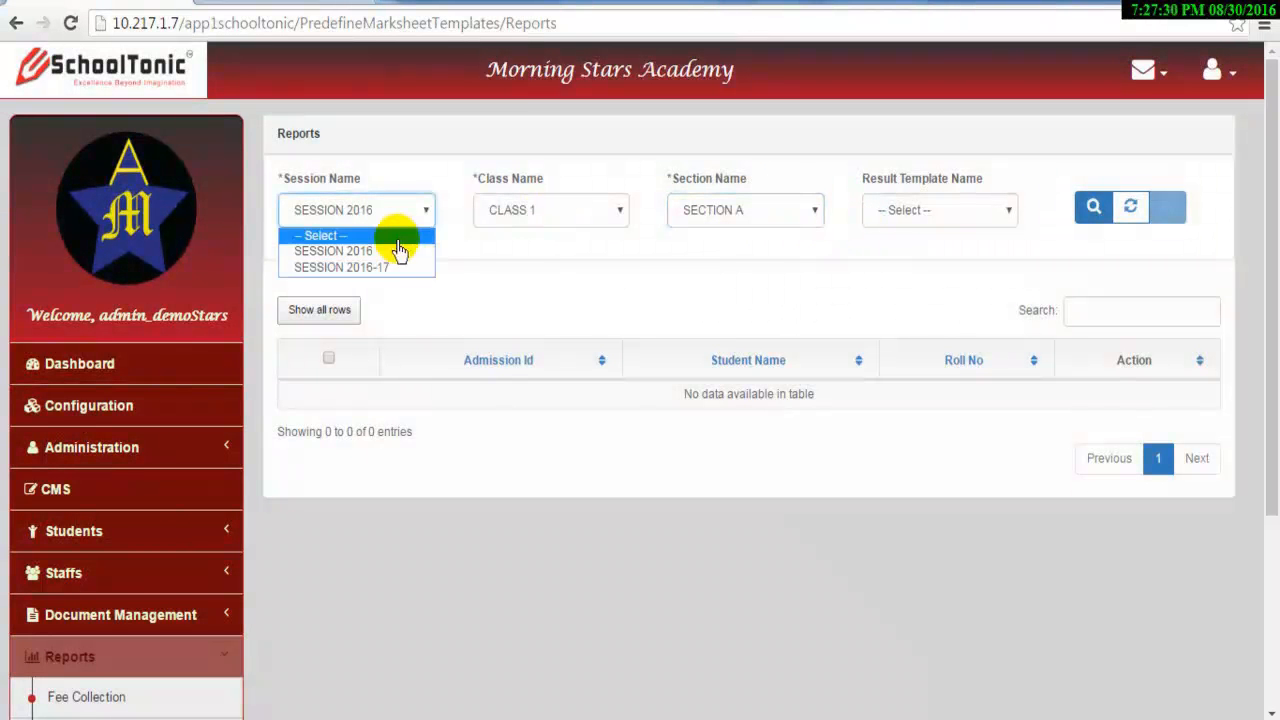
click(395, 267)
click(533, 212)
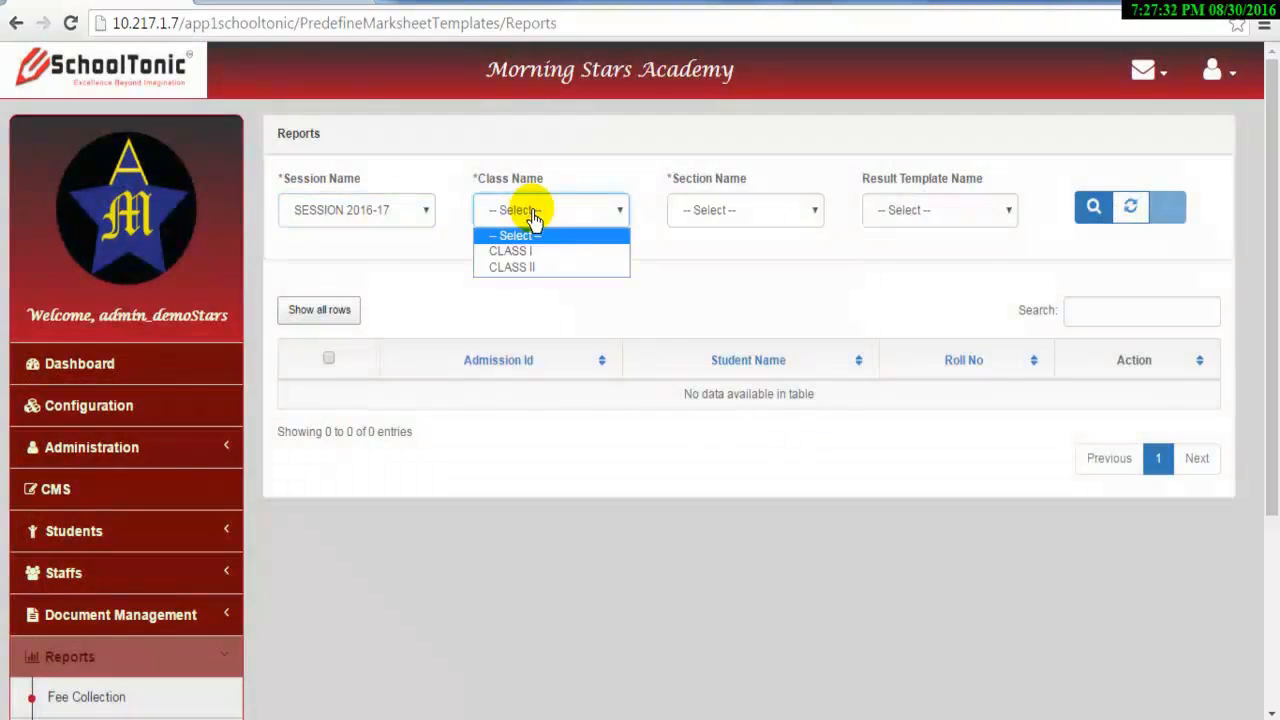
click(527, 251)
click(720, 215)
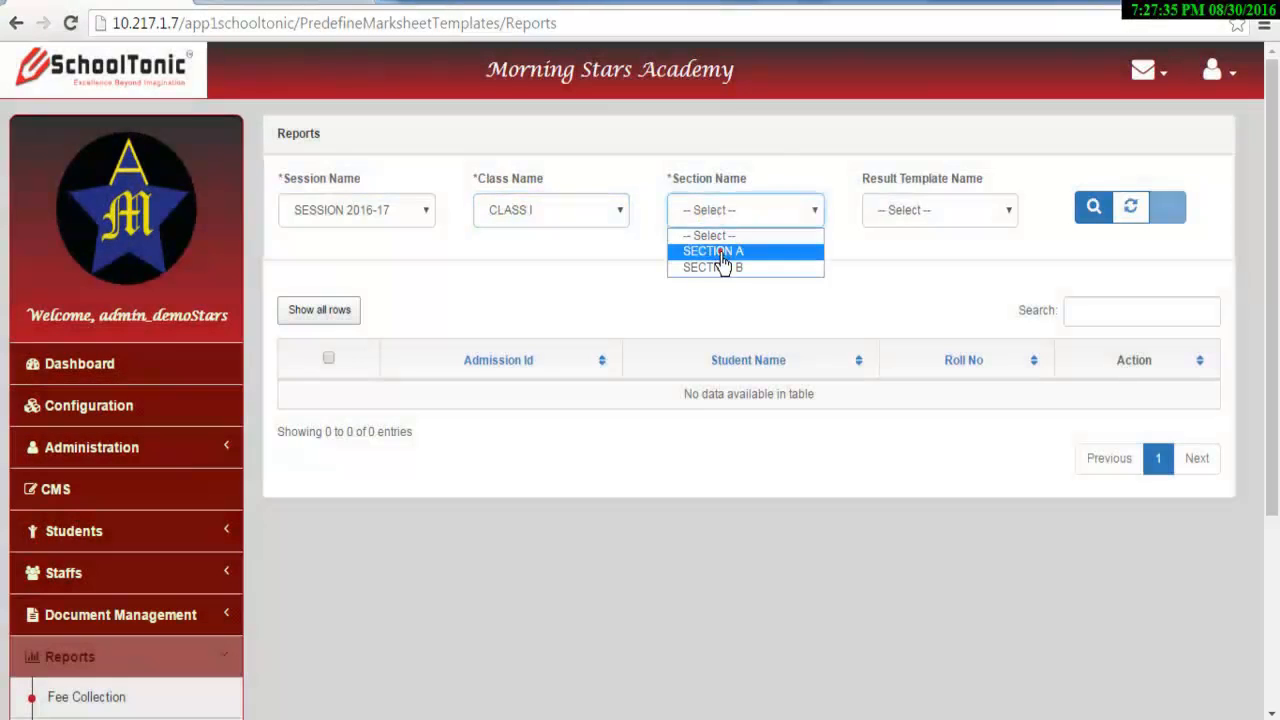
click(715, 251)
click(880, 215)
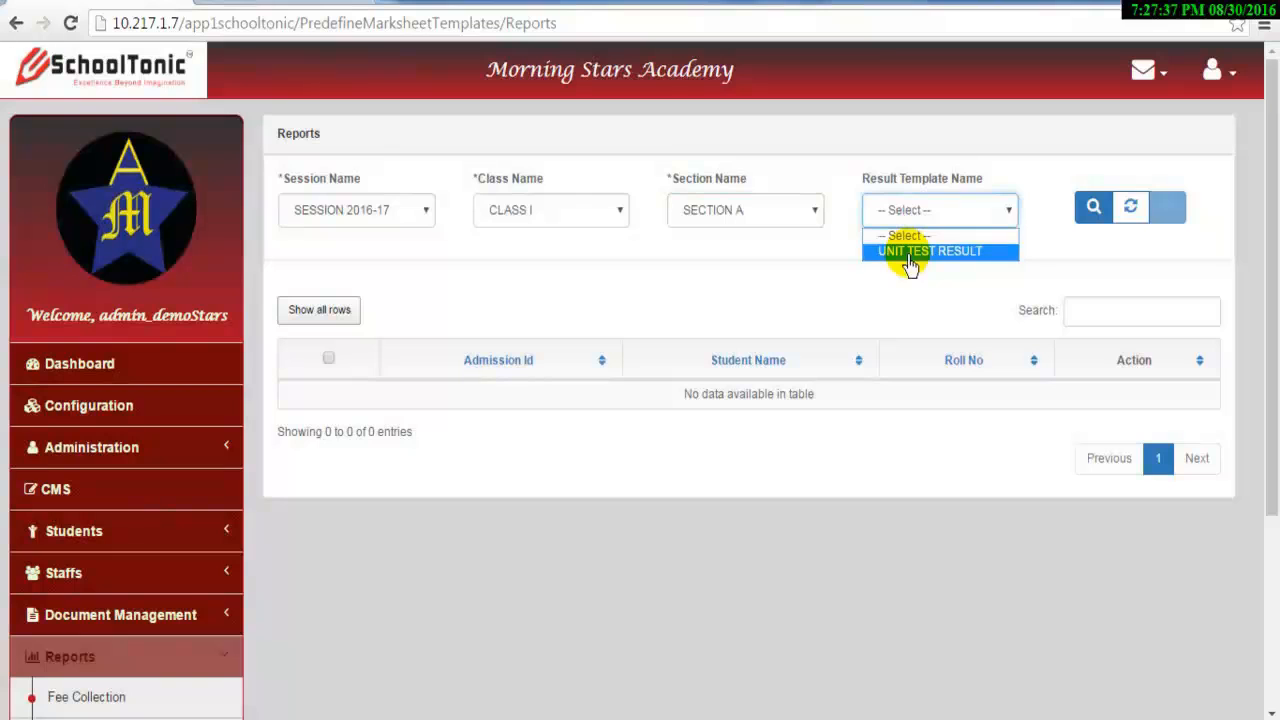
click(910, 252)
click(1094, 210)
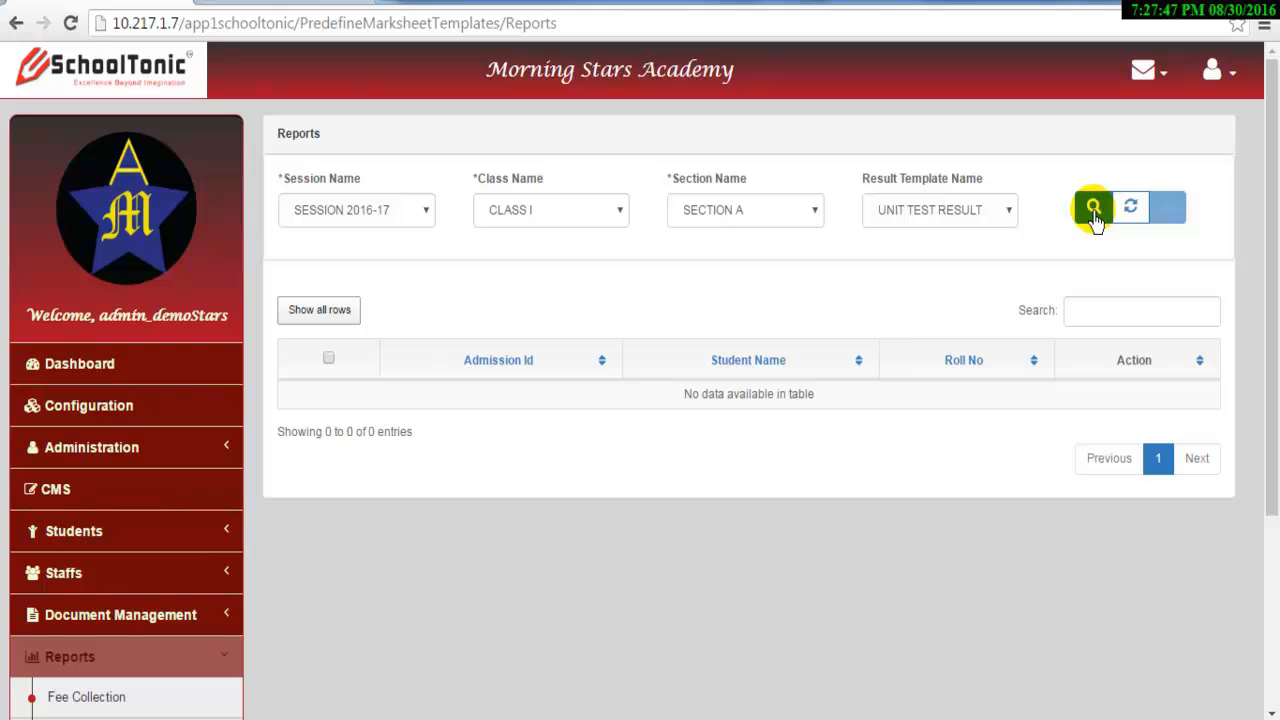
Open the Student Information report and filter the students on Class Name equal to CLASS 1
scroll(183, 350, down, 2)
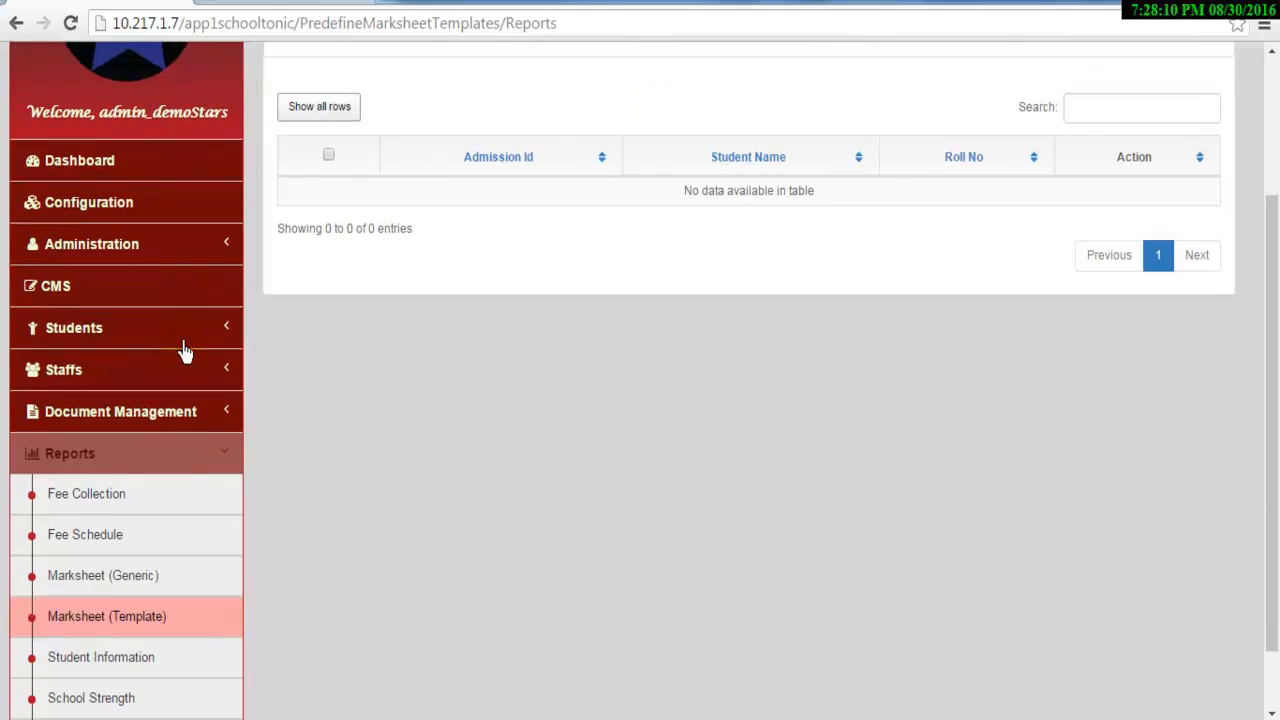
click(93, 658)
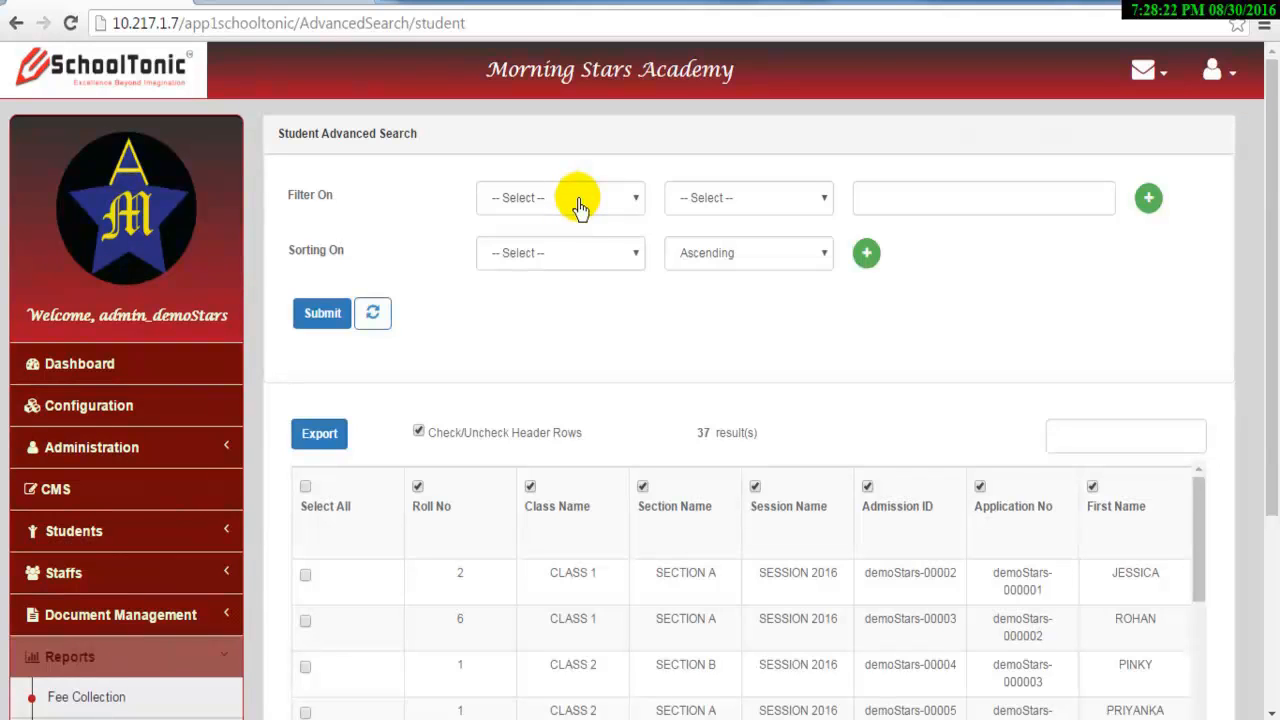
click(580, 200)
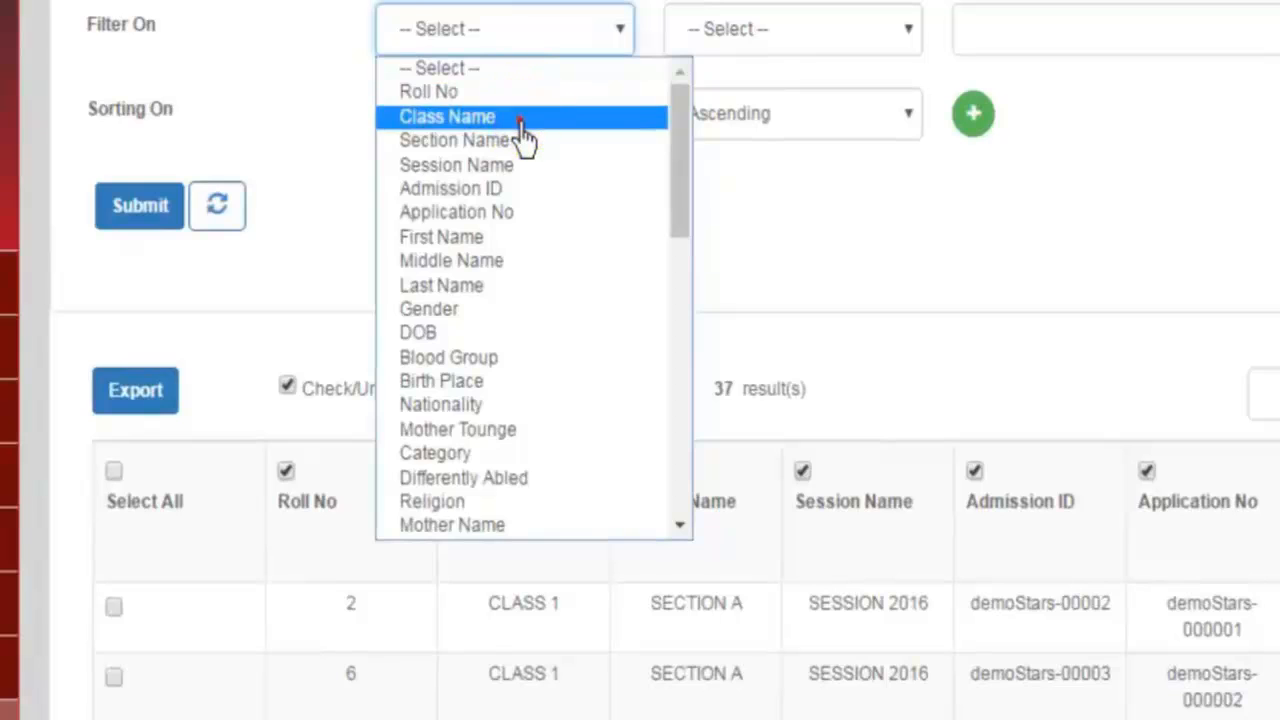
click(521, 122)
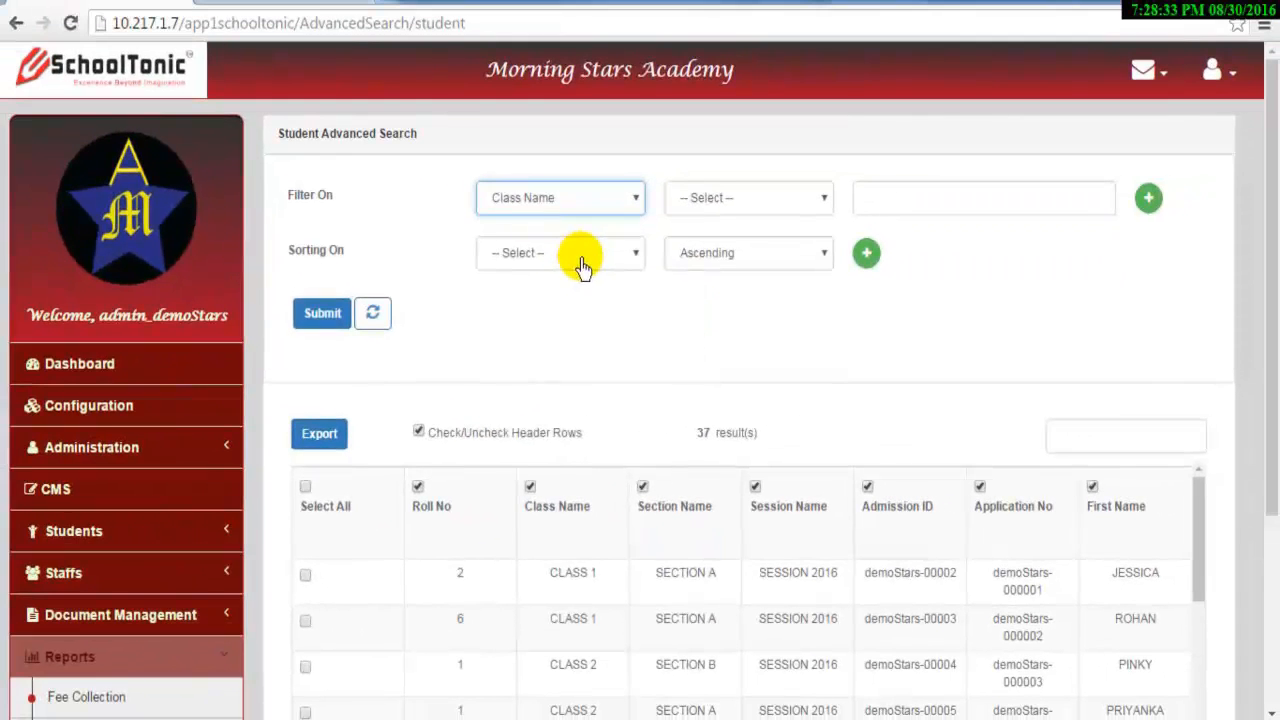
click(713, 204)
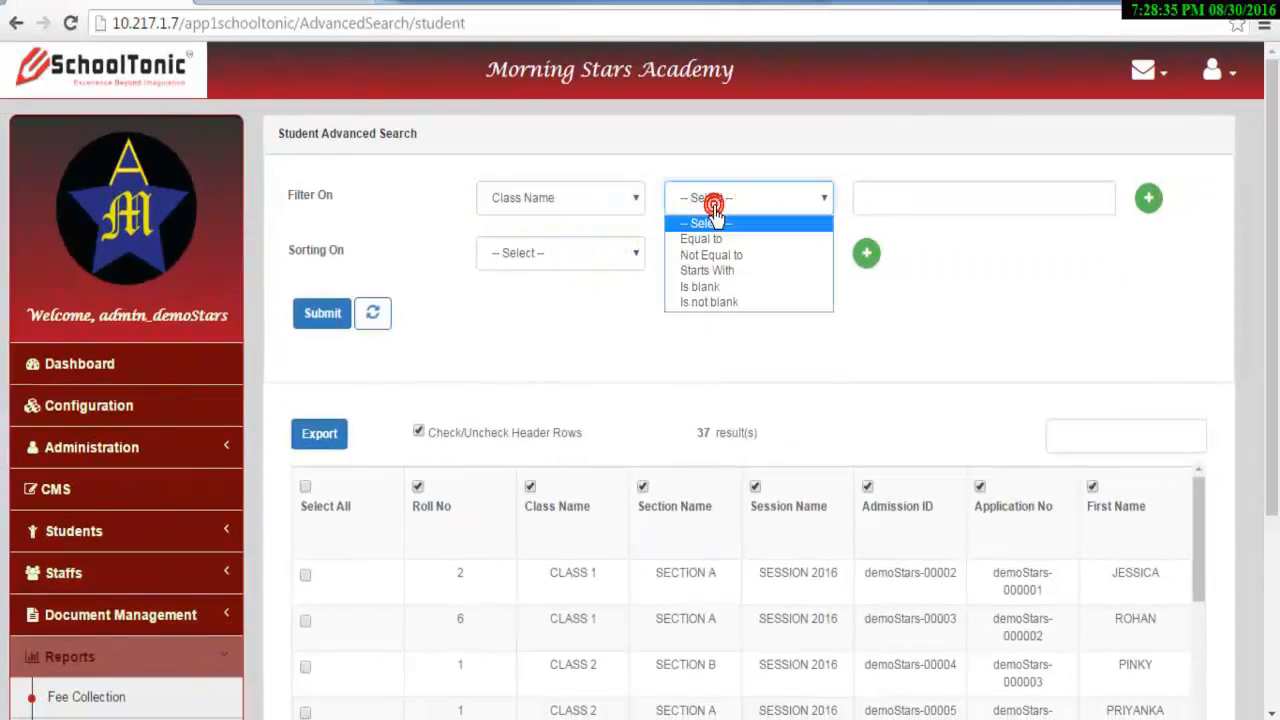
click(719, 245)
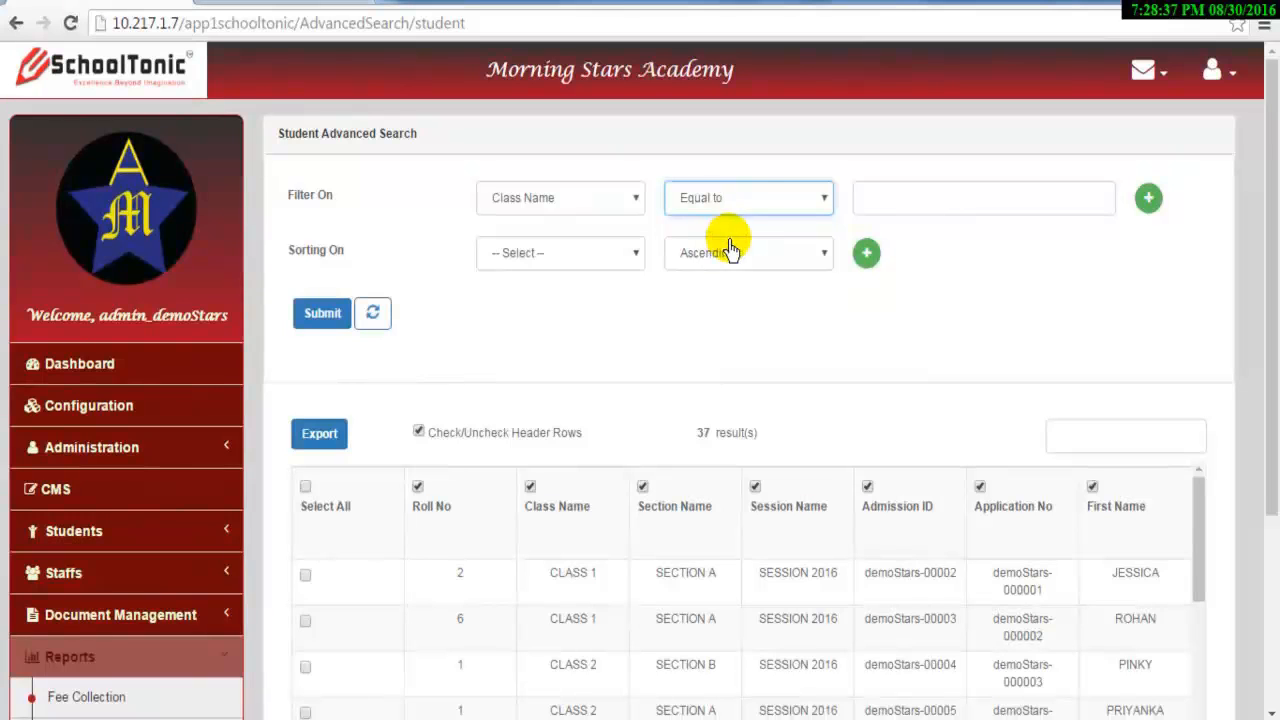
click(905, 208)
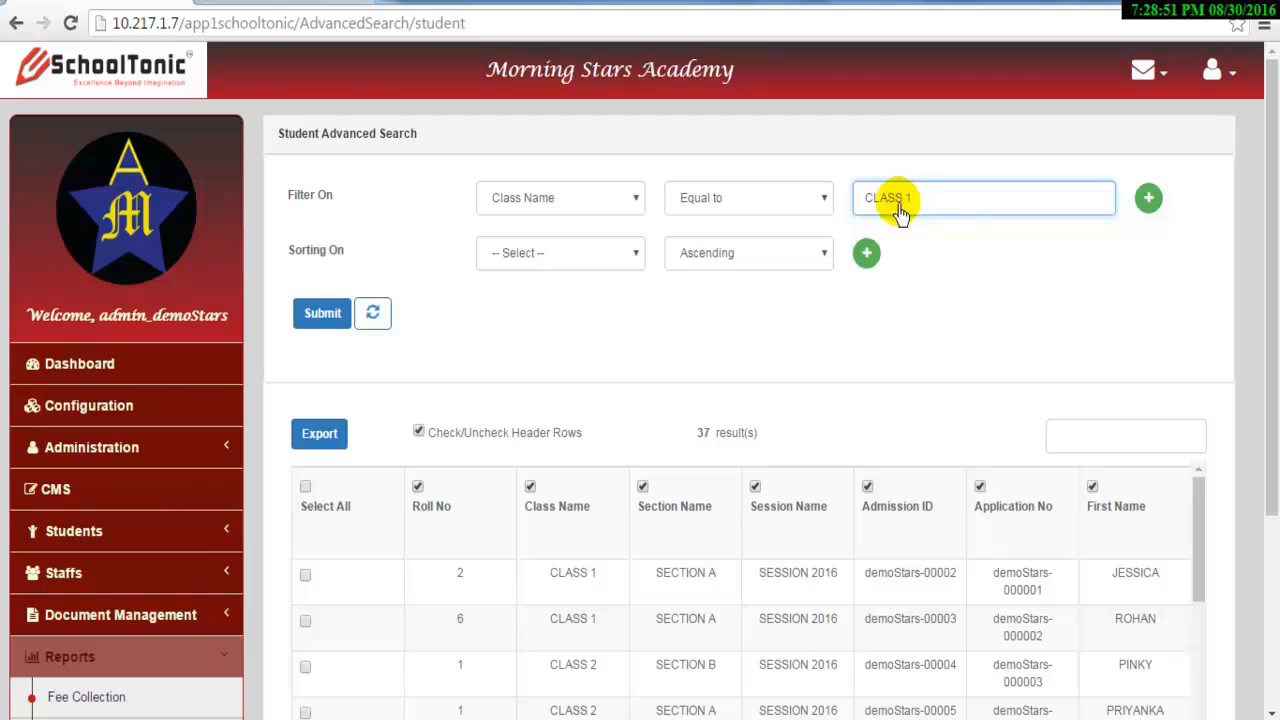
click(322, 314)
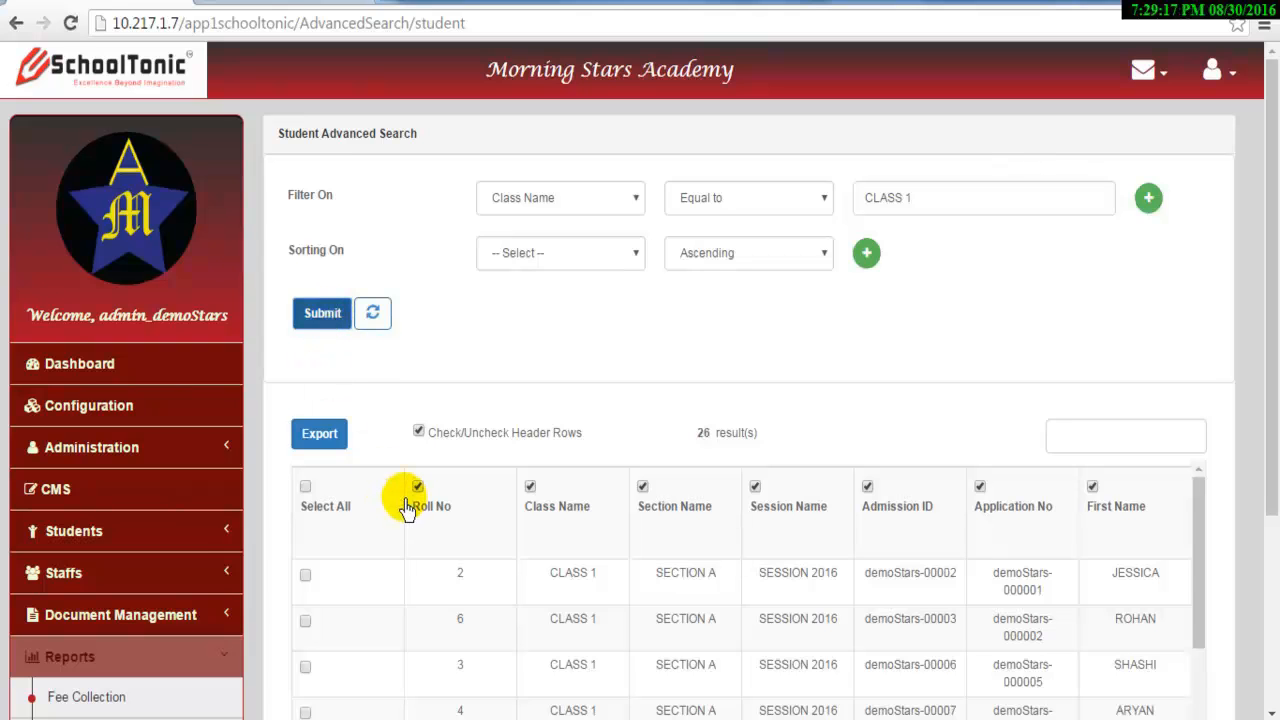
Examine the student records listed for CLASS 1 and check the sort order options
scroll(500, 490, down, 1)
scroll(505, 470, down, 2)
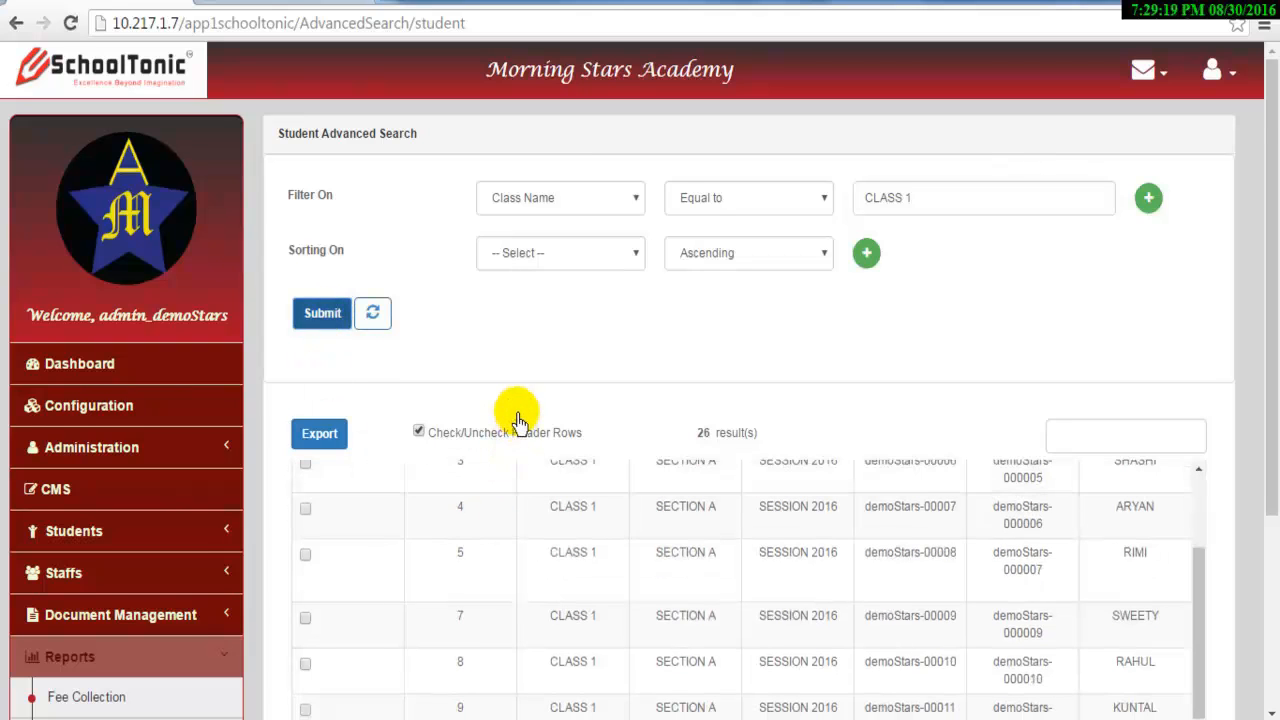
scroll(517, 417, down, 1)
scroll(545, 570, down, 2)
scroll(548, 590, down, 5)
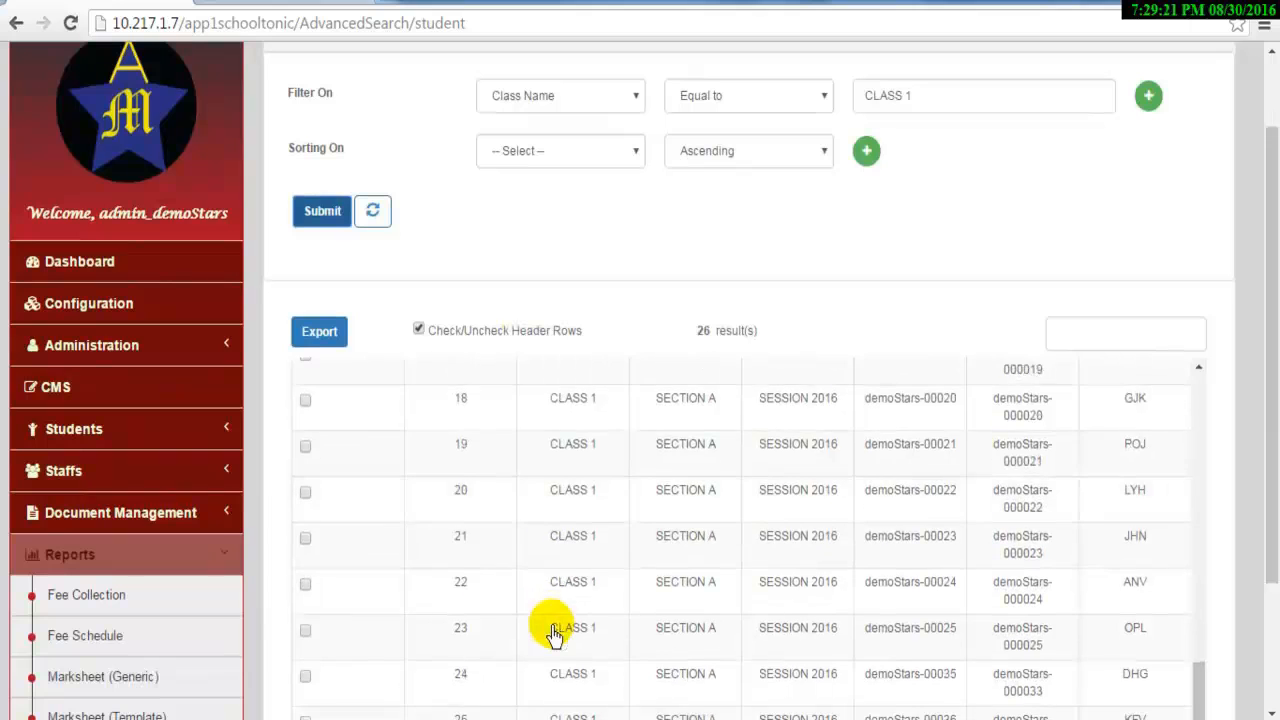
scroll(548, 612, up, 9)
scroll(549, 610, up, 1)
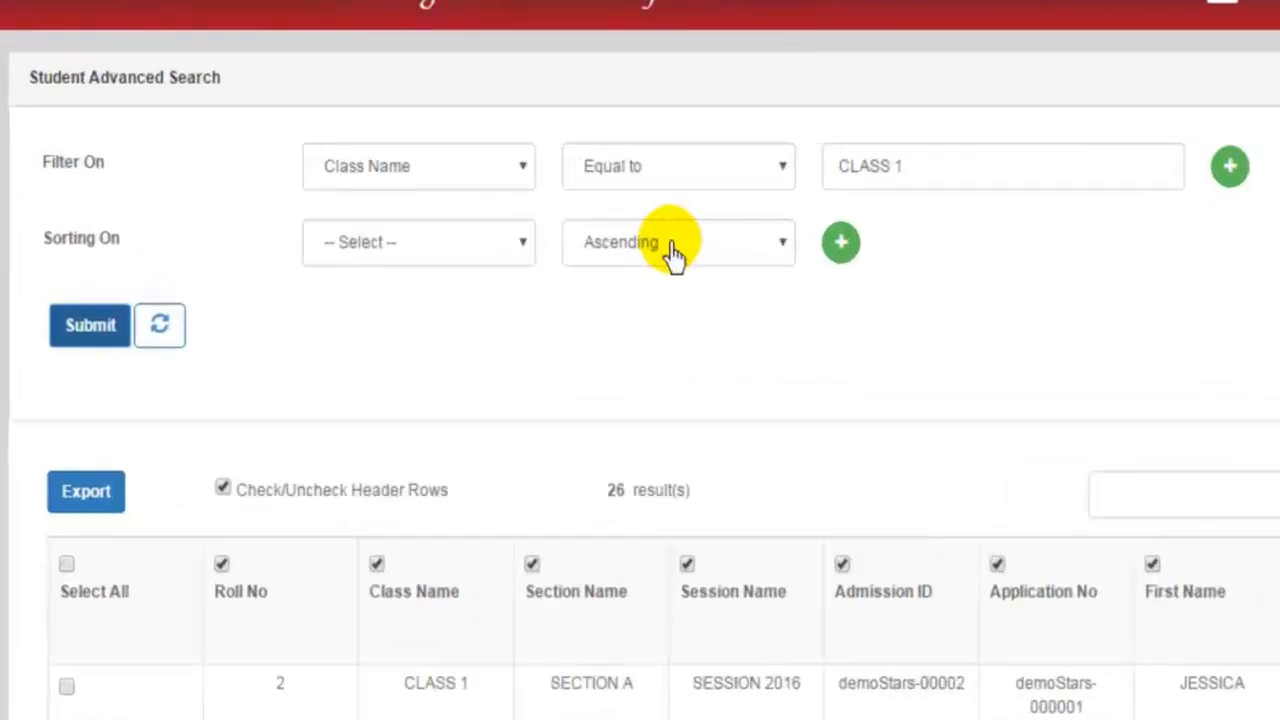
click(742, 252)
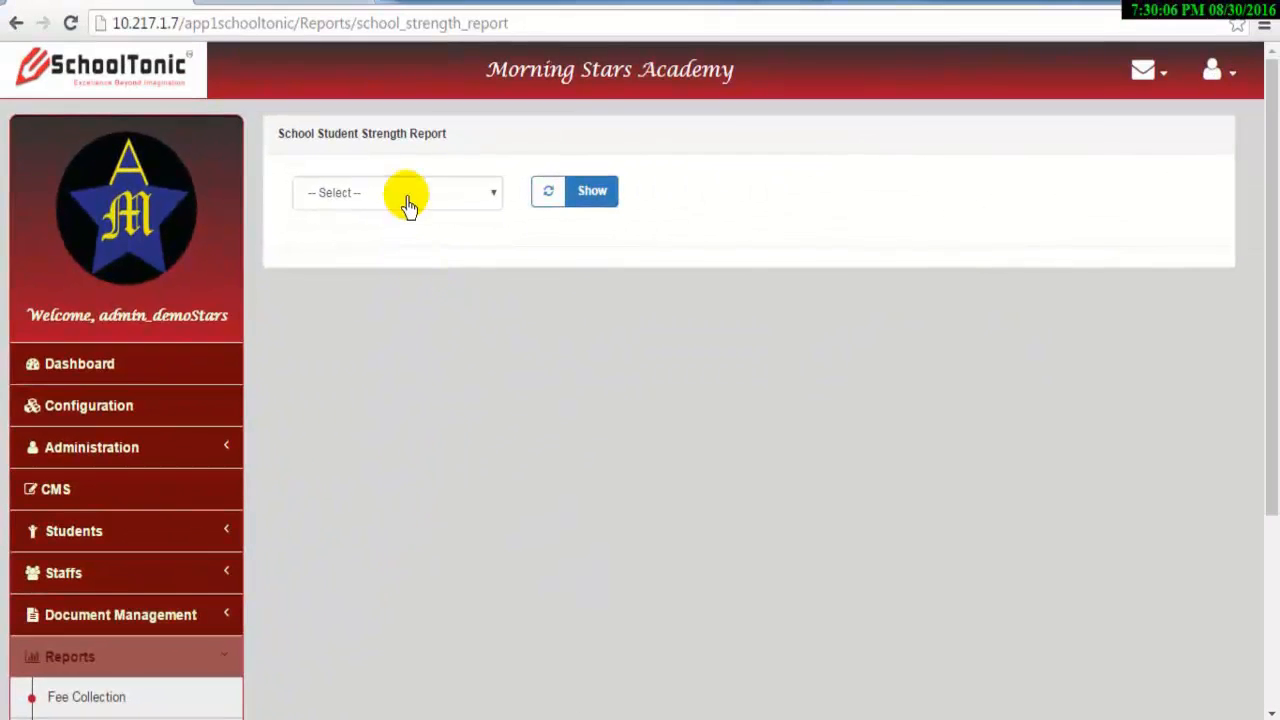
Show the School Student Strength Report for SESSION 2016 and review the seats per class and section
click(408, 200)
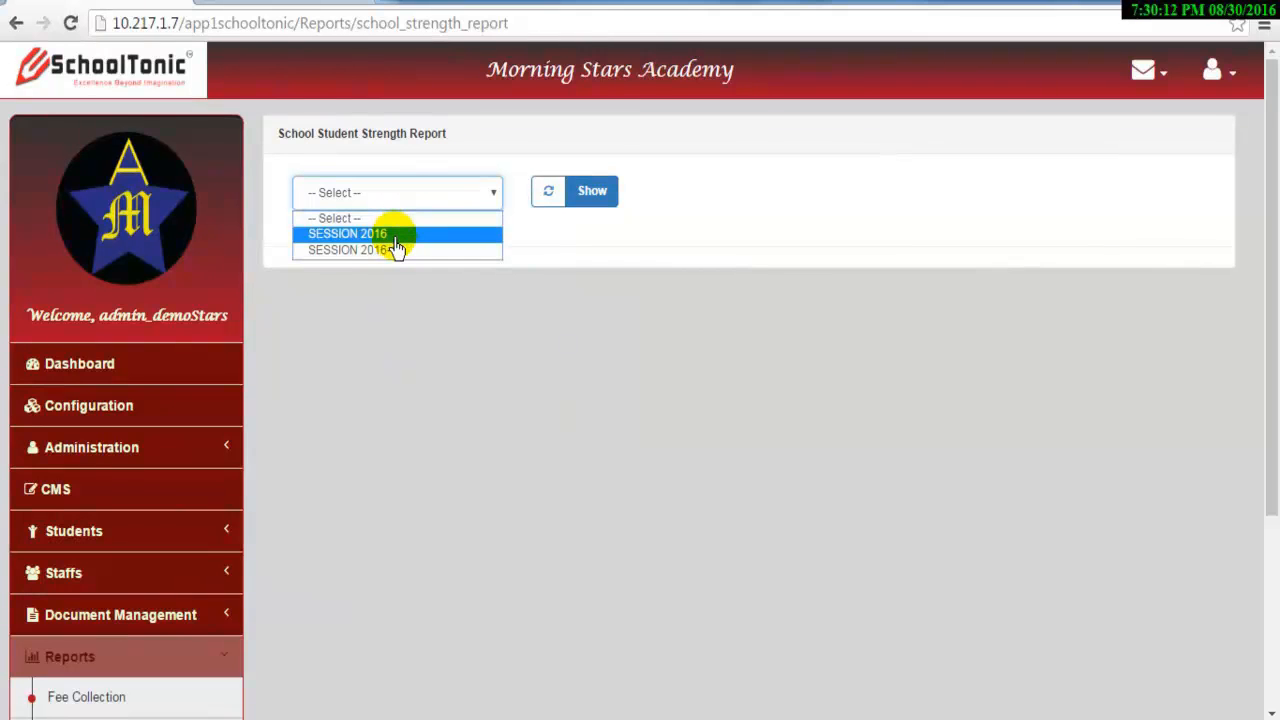
click(395, 240)
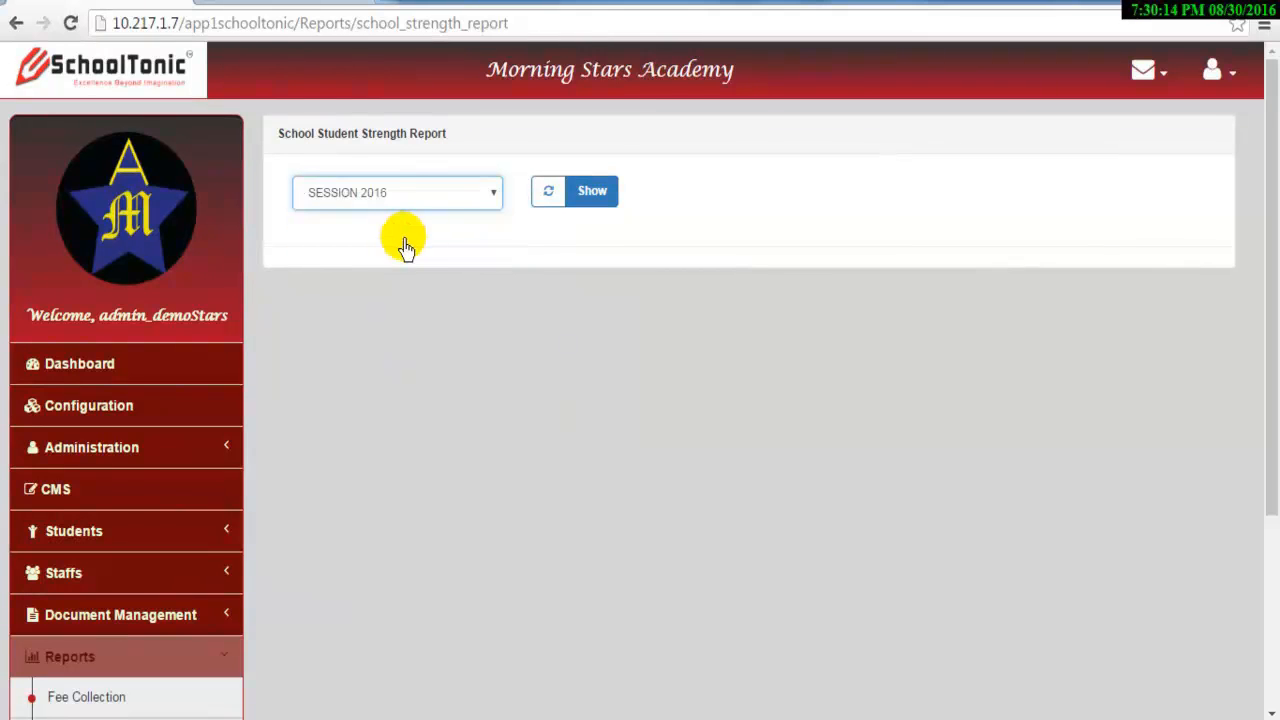
click(593, 192)
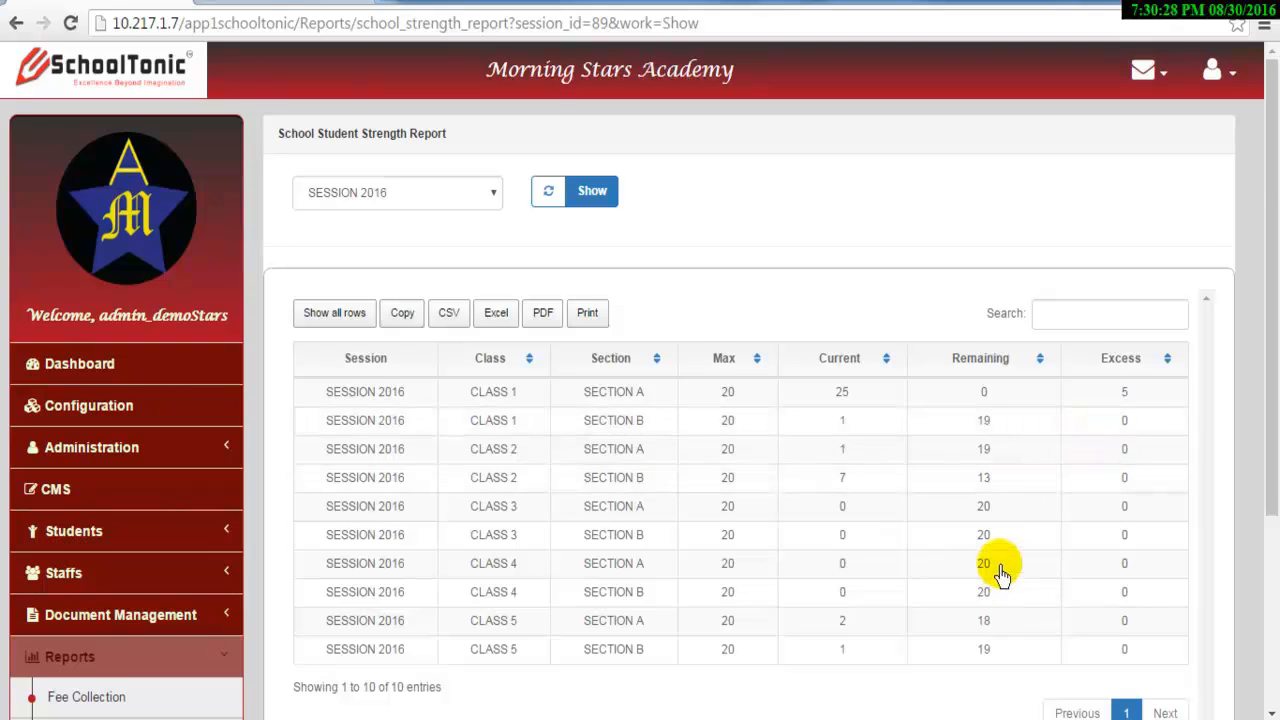
scroll(1000, 570, down, 2)
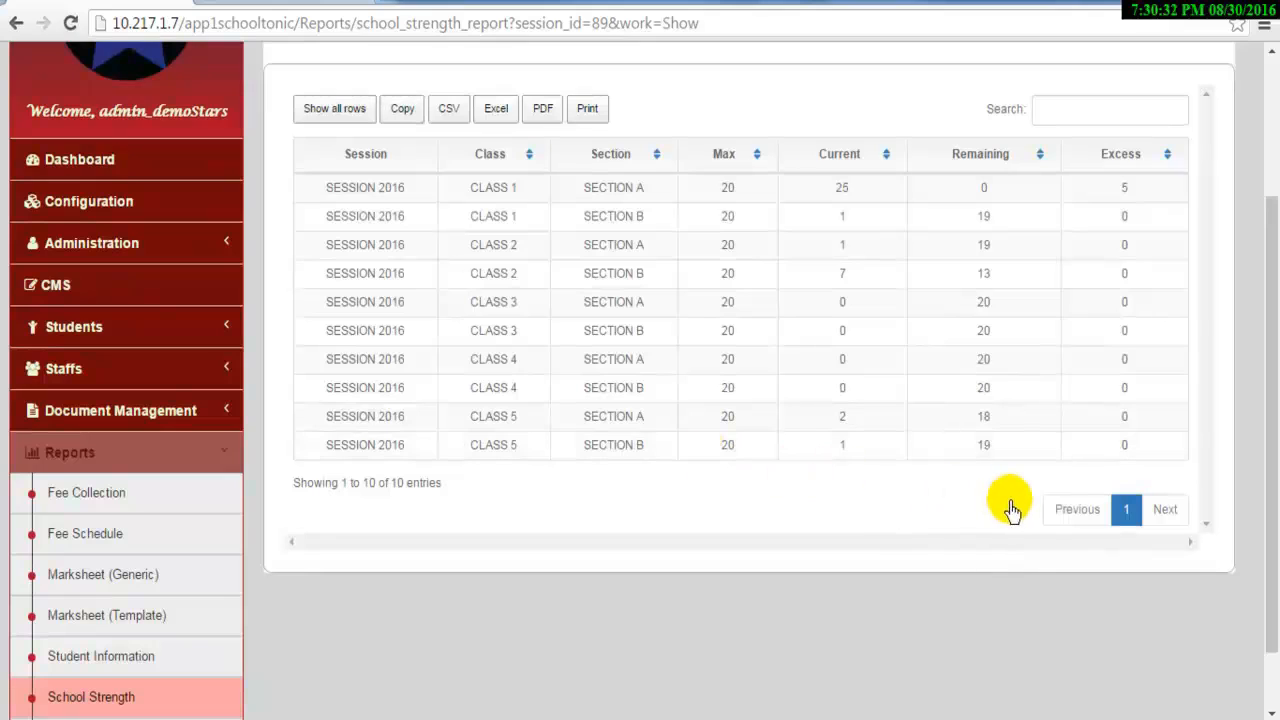
Open the Student Performance report
scroll(1018, 507, down, 1)
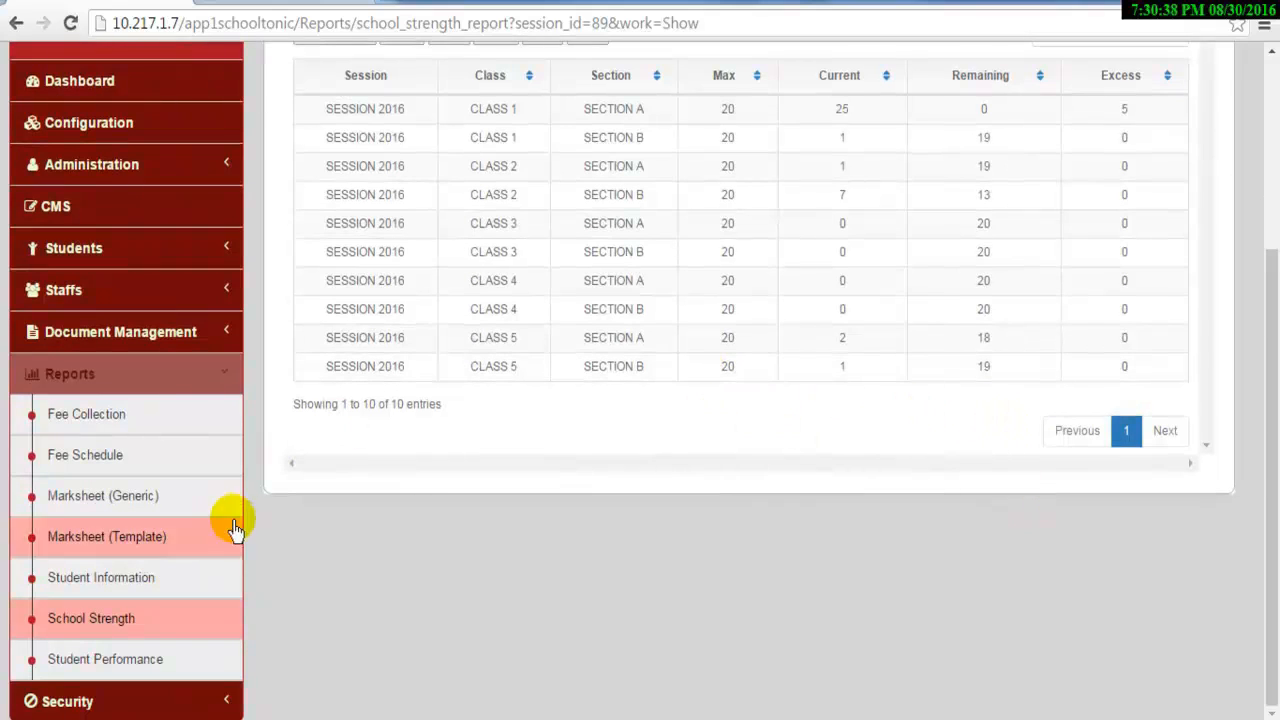
click(140, 676)
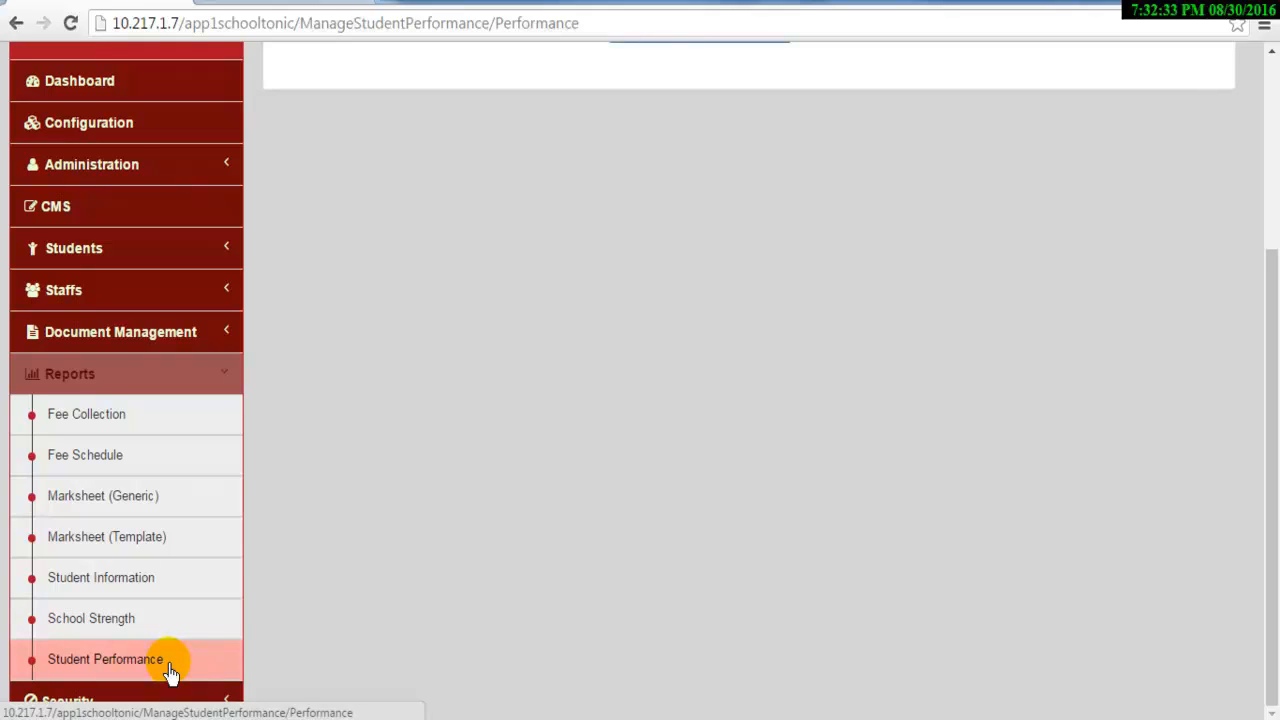
click(170, 673)
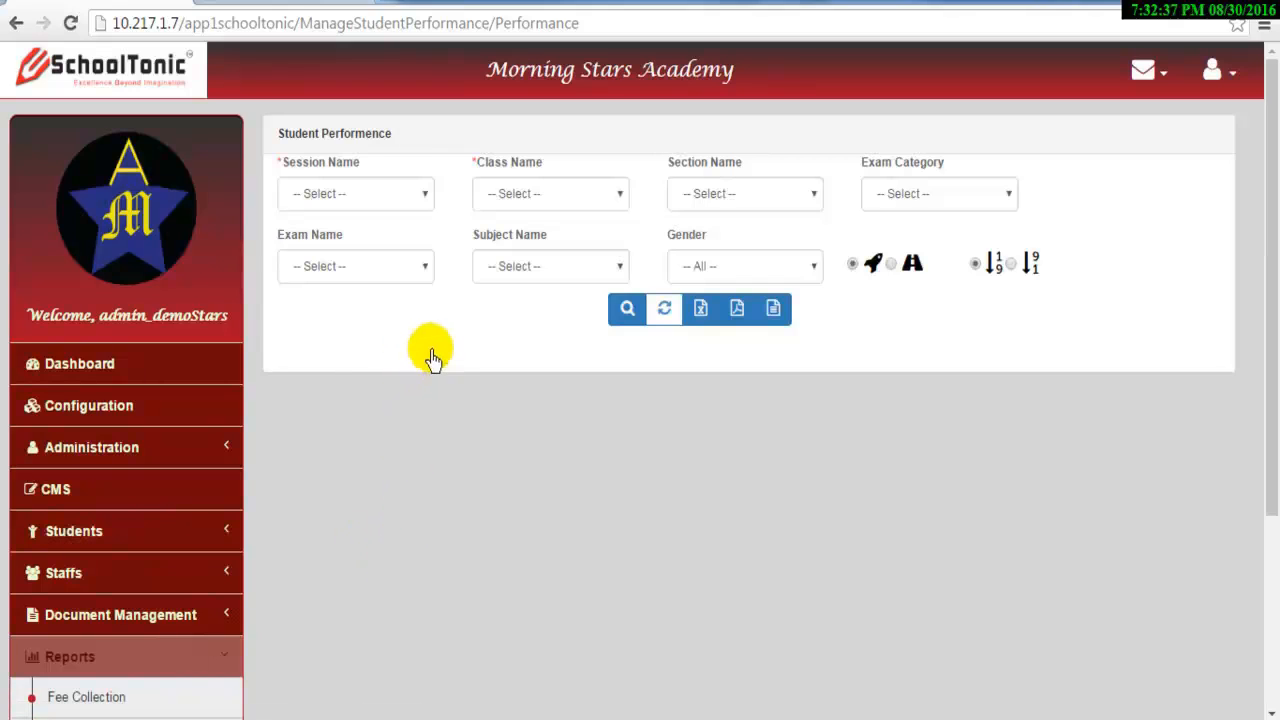
Run the Student Performance report for SESSION 2016, CLASS 1, SECTION A, exam category SUMMATIVE and exam HALF YEARLY
click(398, 193)
click(368, 234)
click(578, 212)
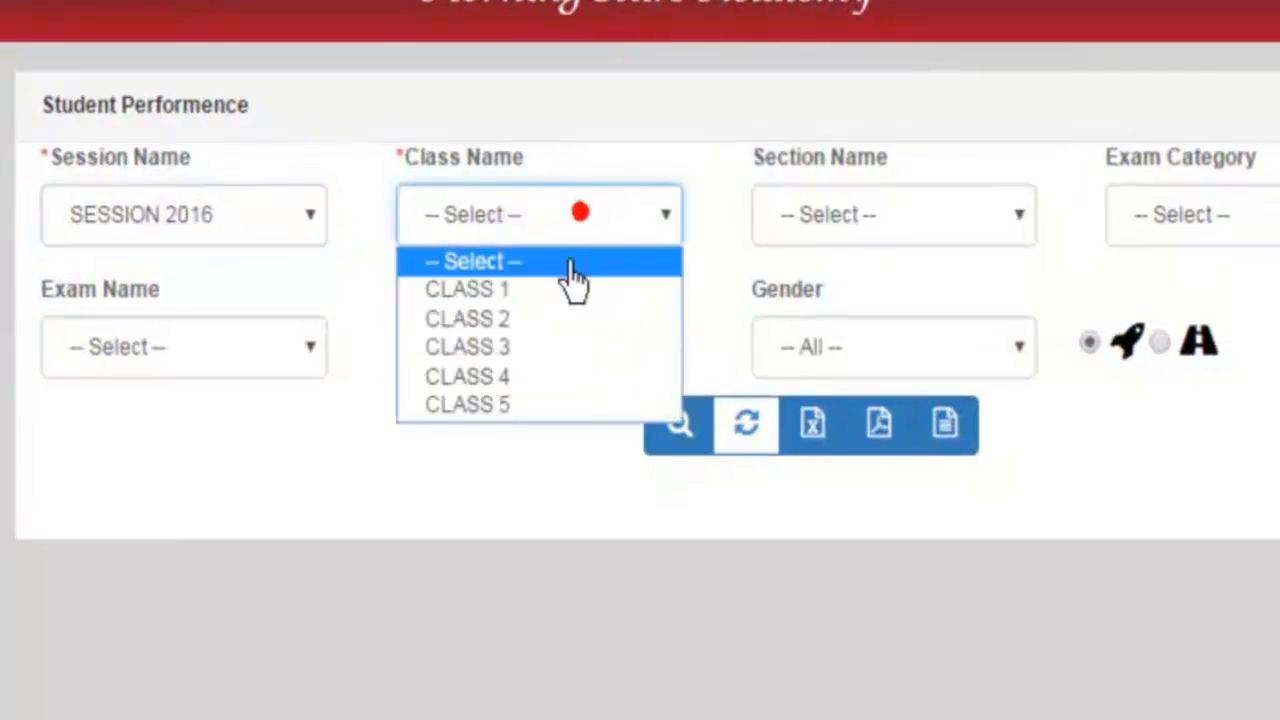
click(565, 315)
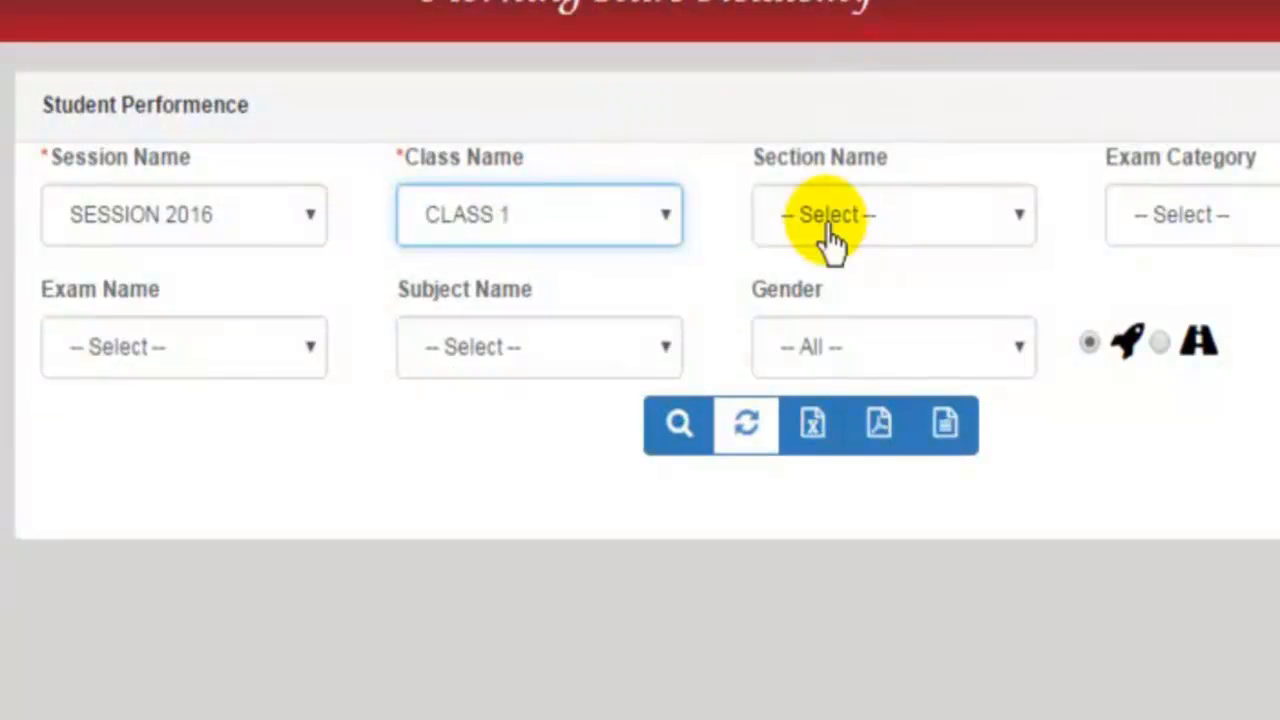
click(868, 232)
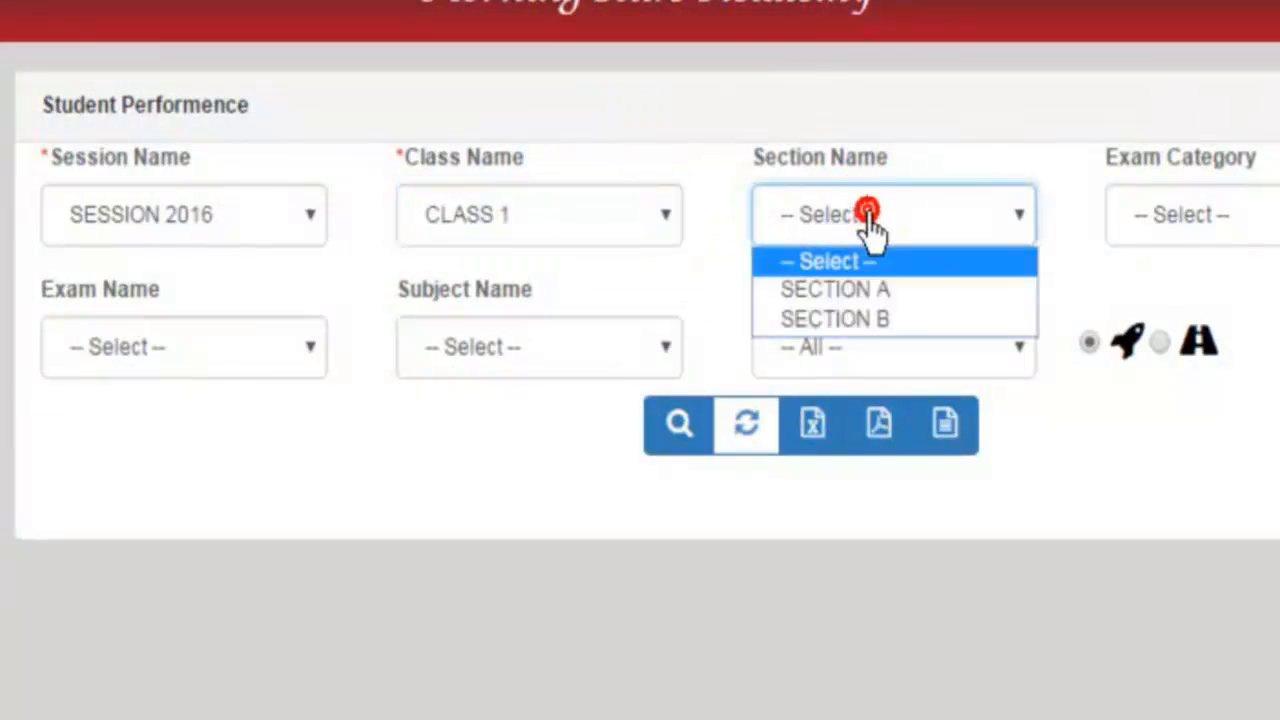
click(868, 296)
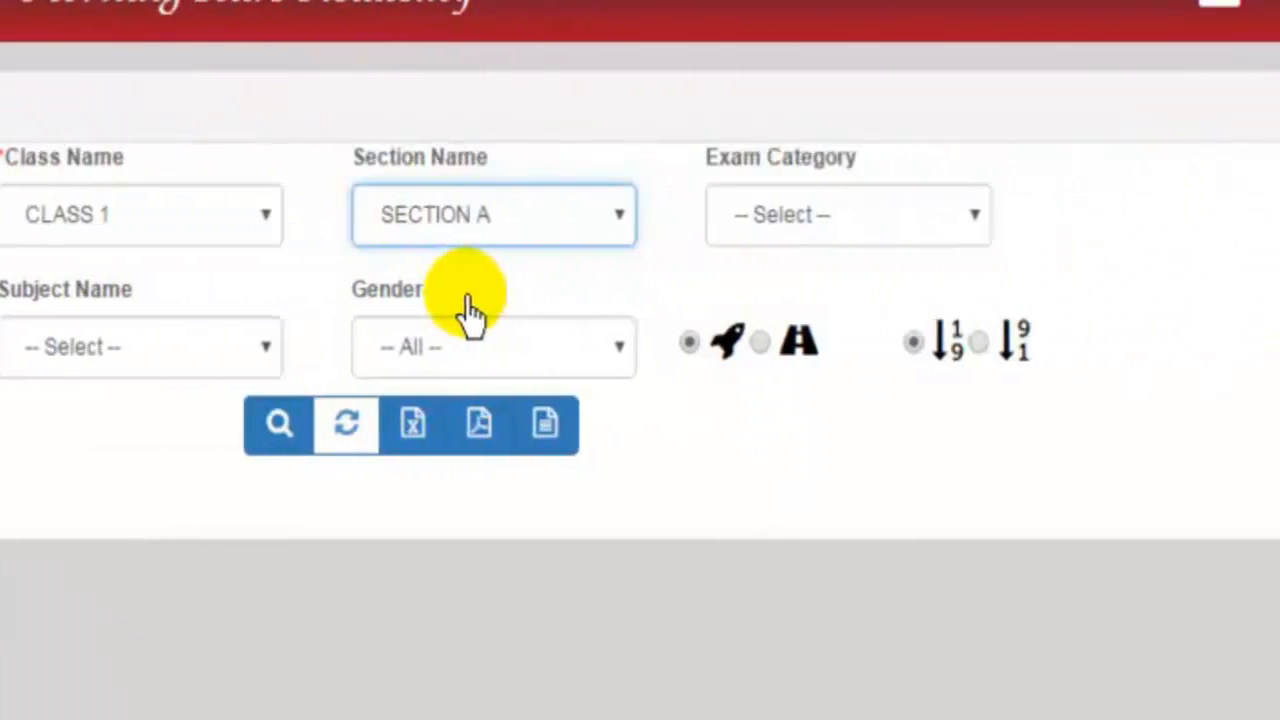
click(1225, 216)
click(703, 289)
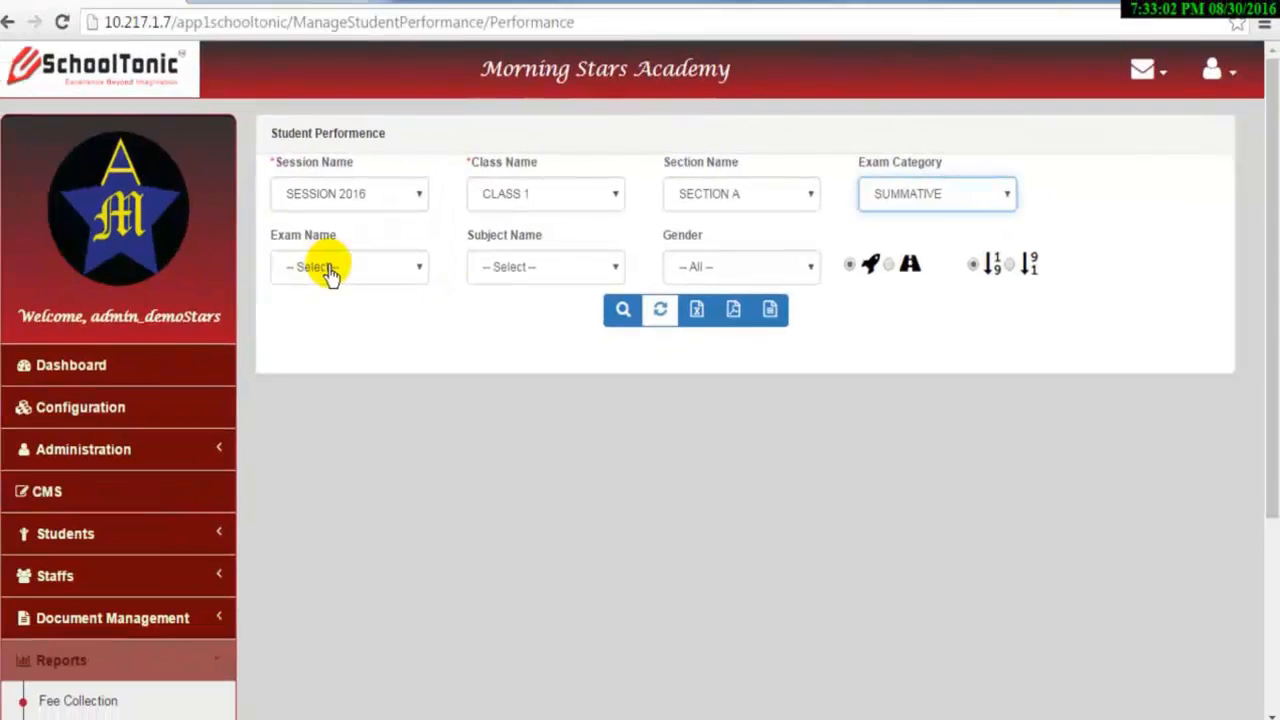
click(335, 265)
click(336, 310)
click(615, 327)
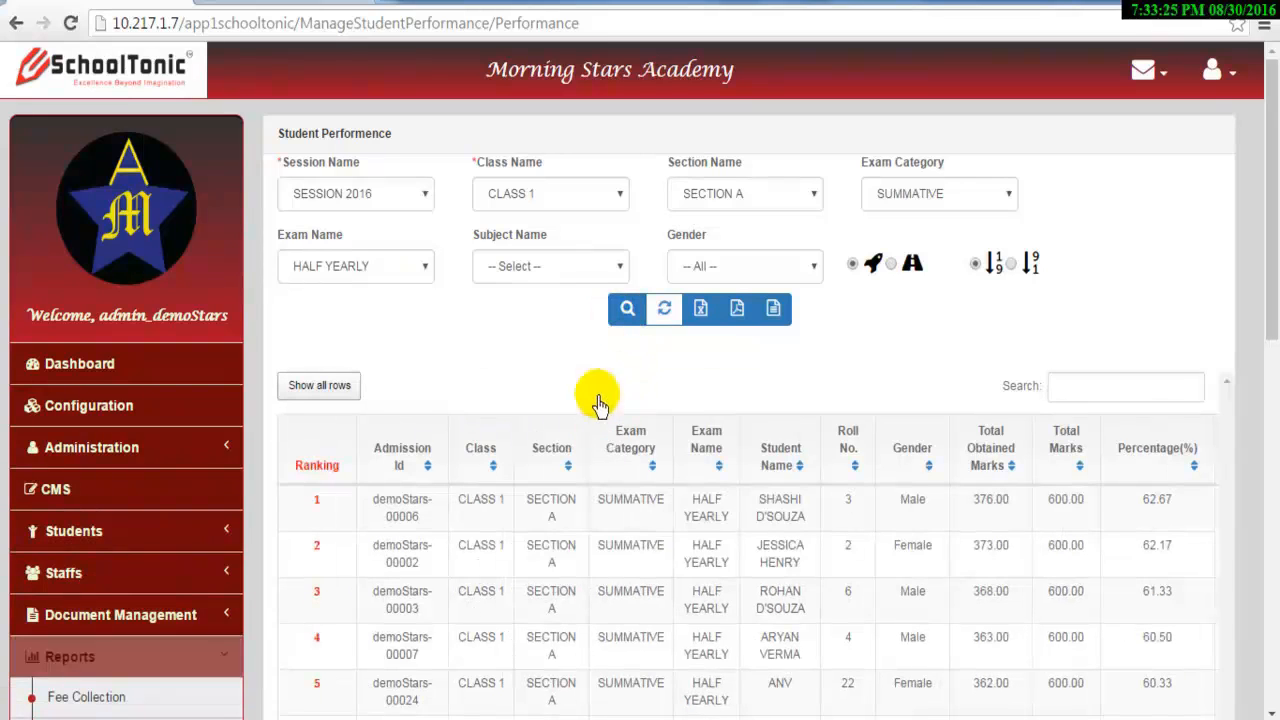
Narrow the performance report to the subject ENGLISH for all genders and review the student ranking
click(555, 270)
click(560, 306)
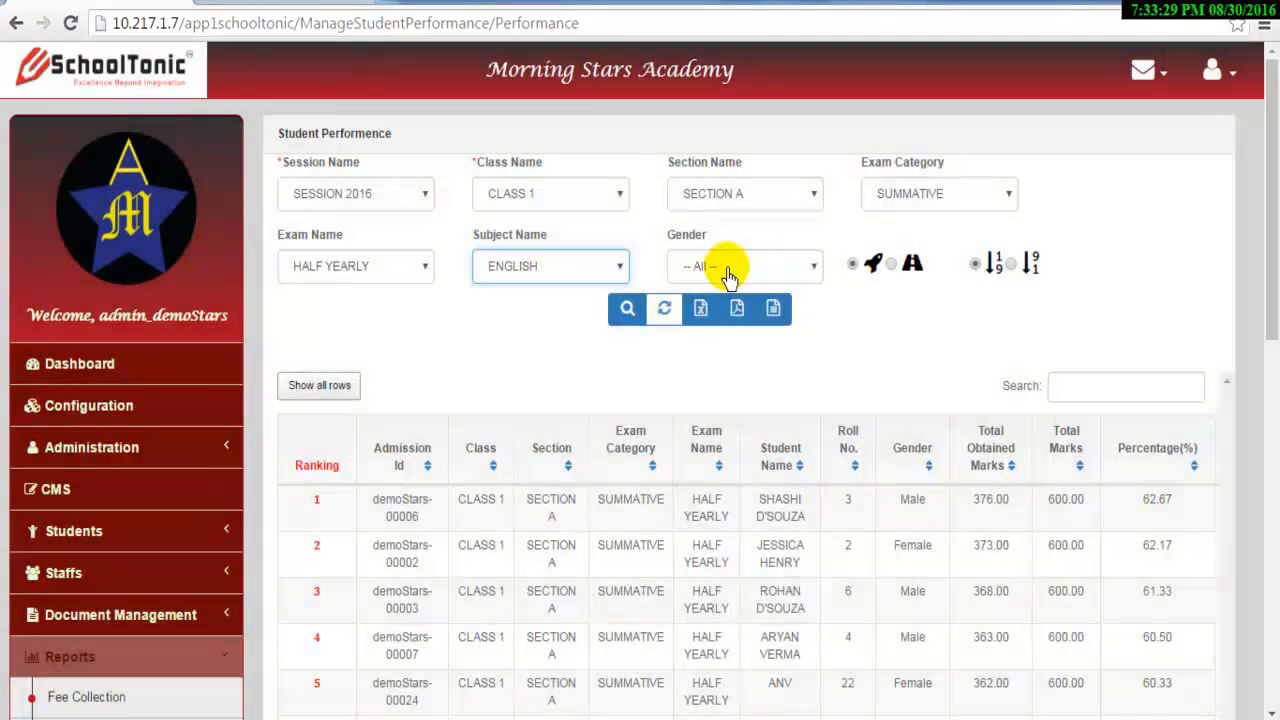
click(735, 268)
click(740, 289)
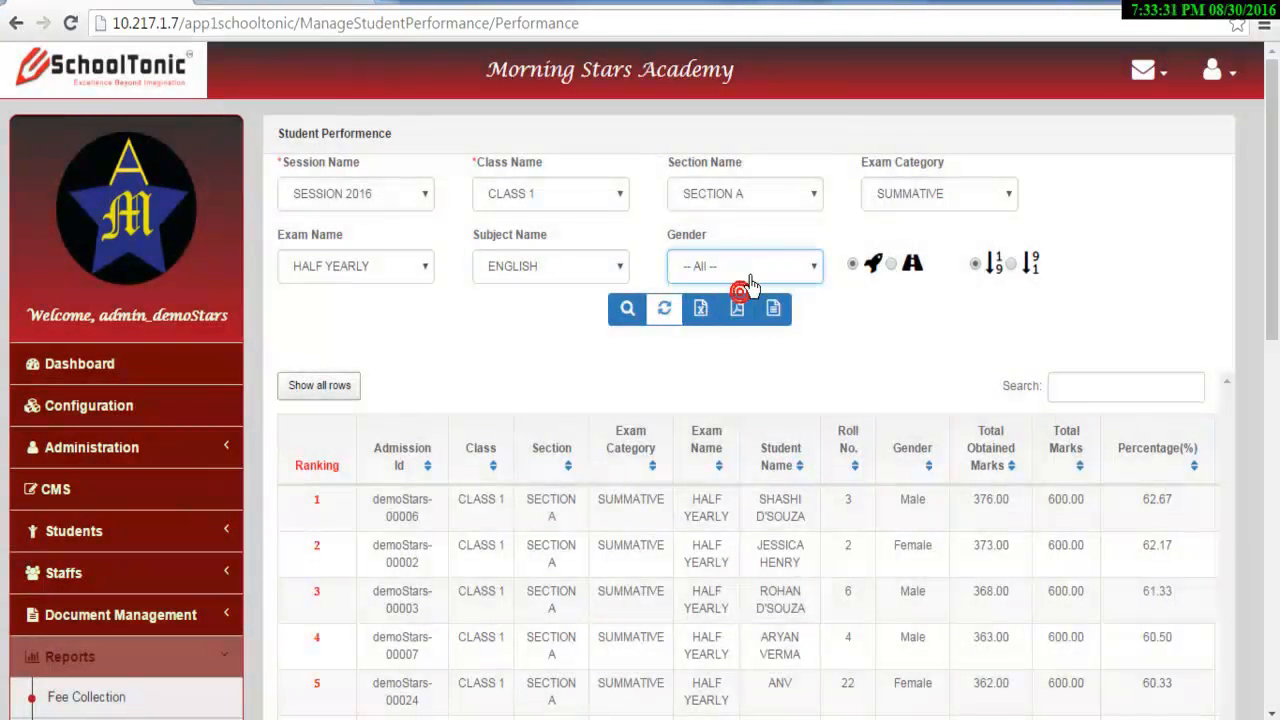
click(630, 314)
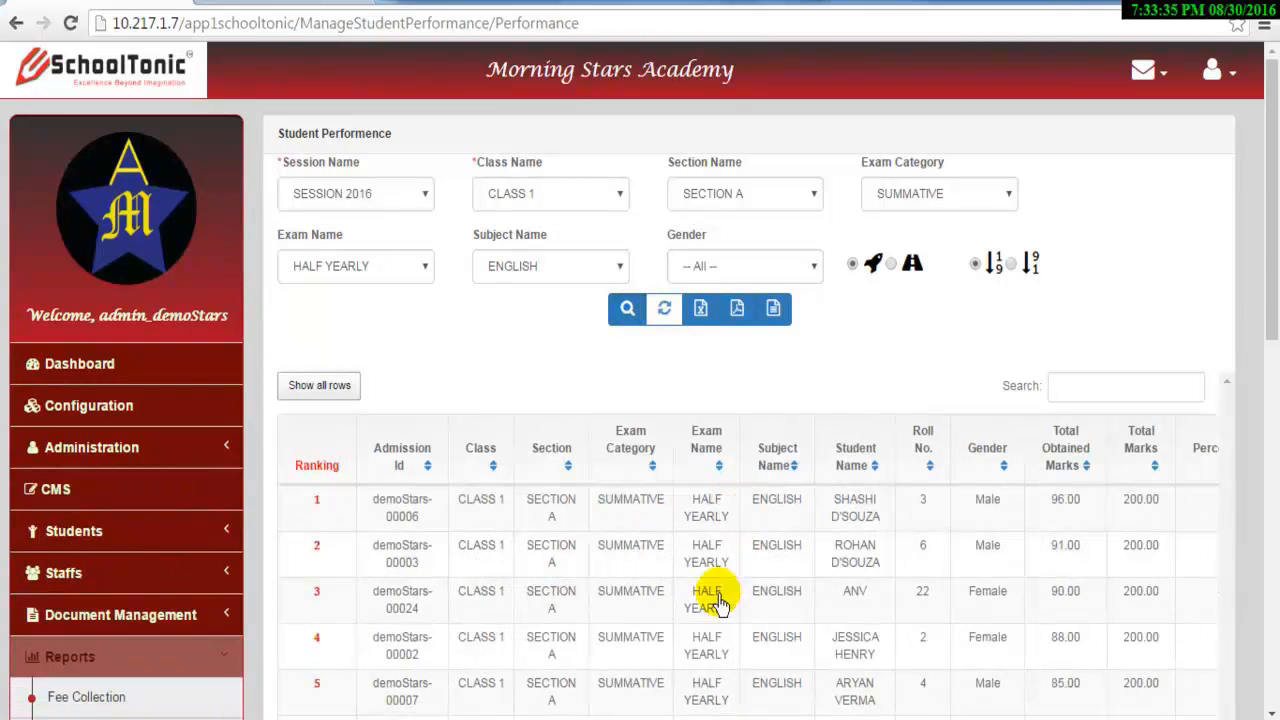
scroll(610, 614, down, 2)
scroll(610, 614, up, 2)
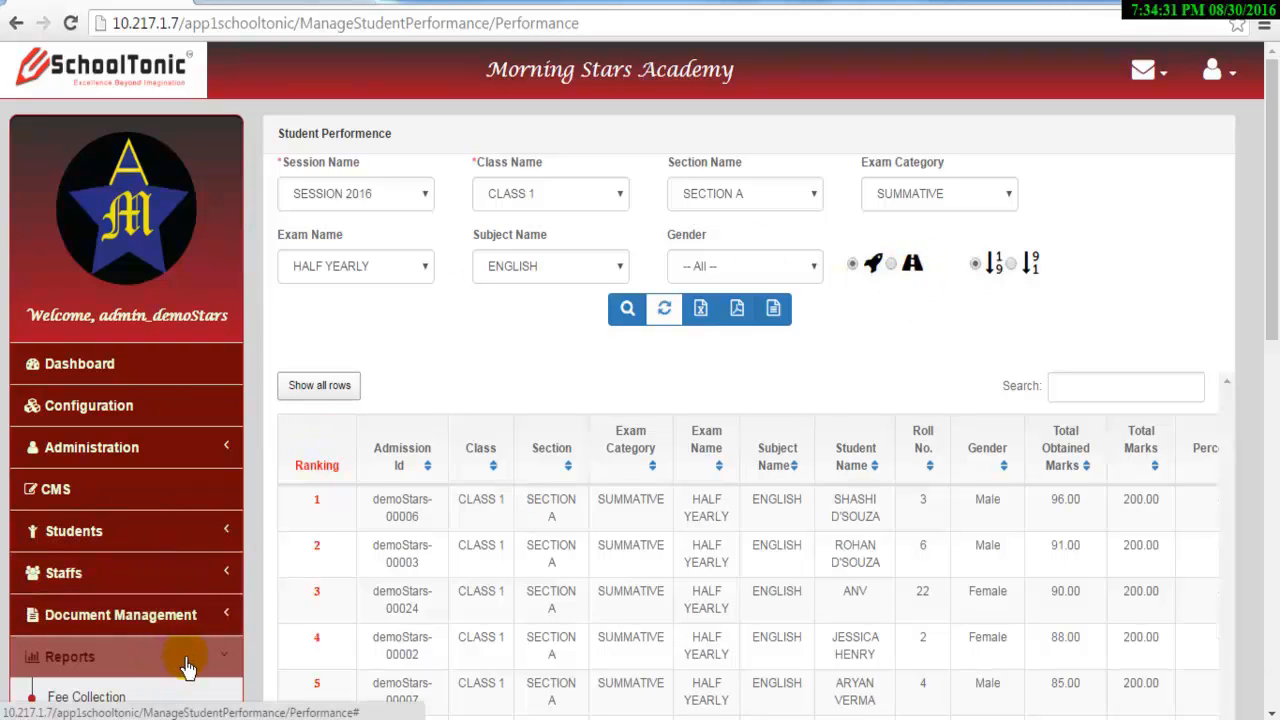
Open Role Master in the Security module and bring up the blank Create Role form at its role name
scroll(187, 667, down, 5)
click(157, 192)
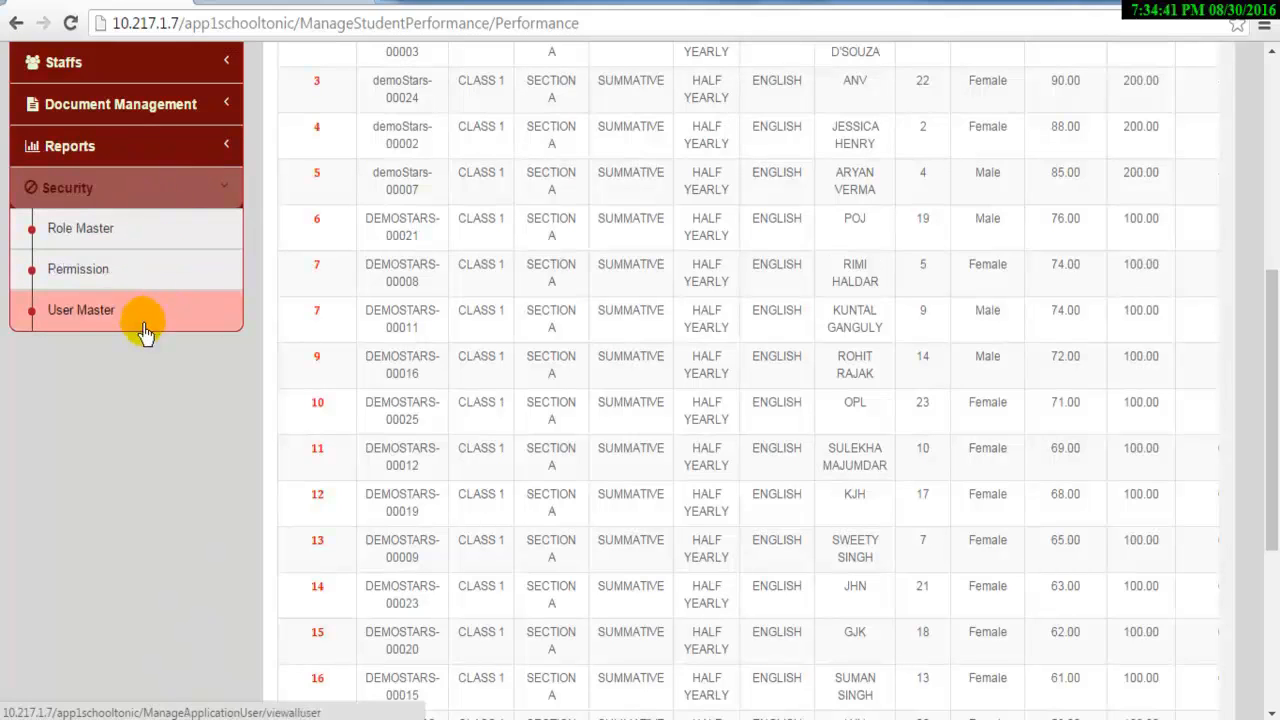
click(128, 240)
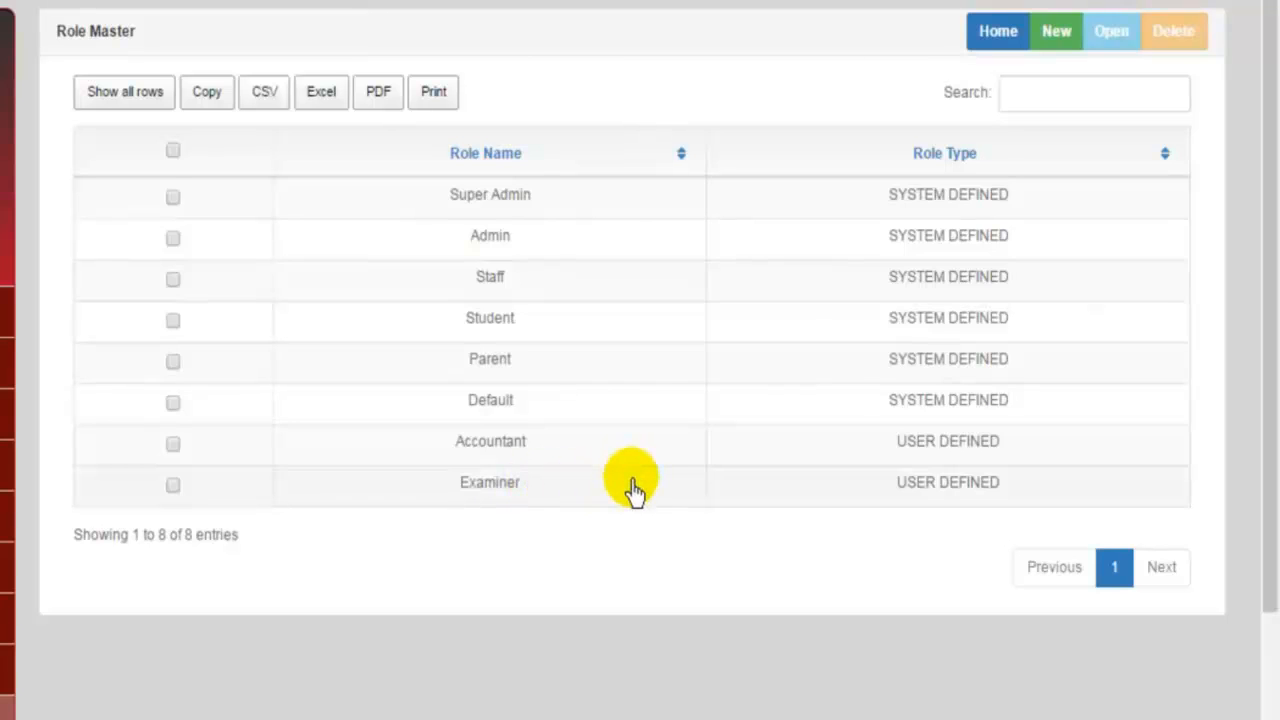
click(1062, 38)
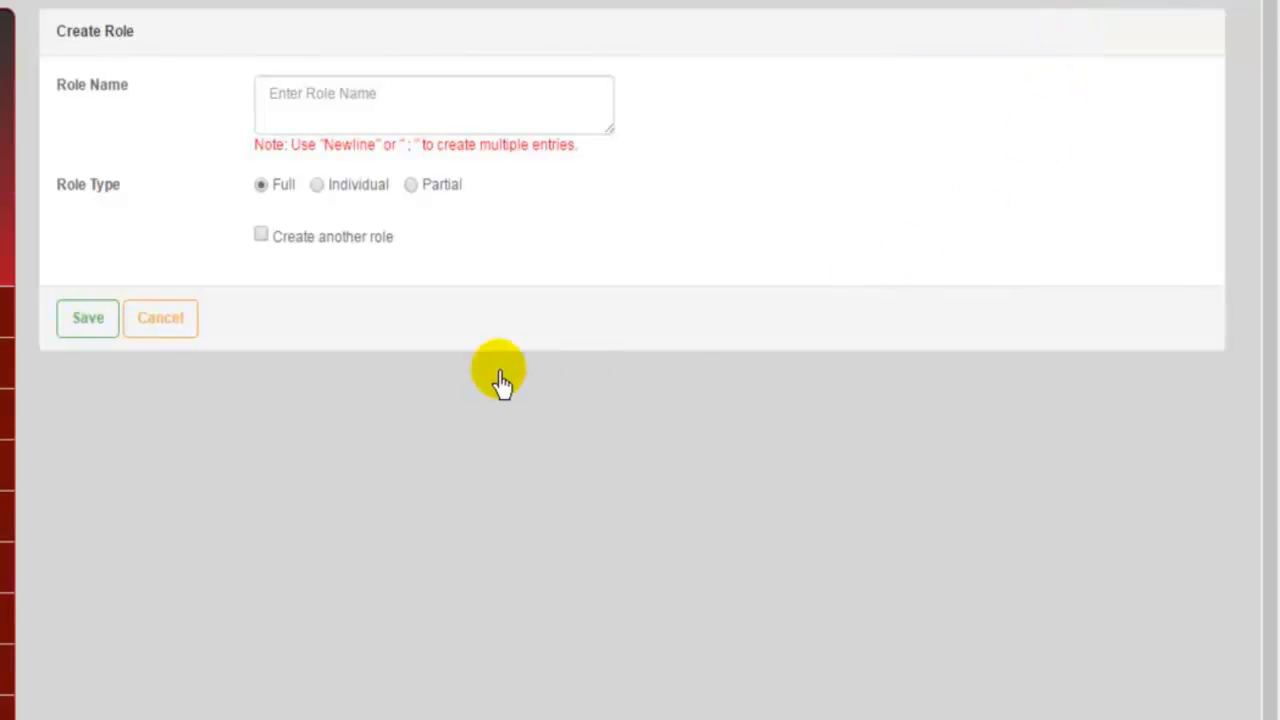
click(480, 103)
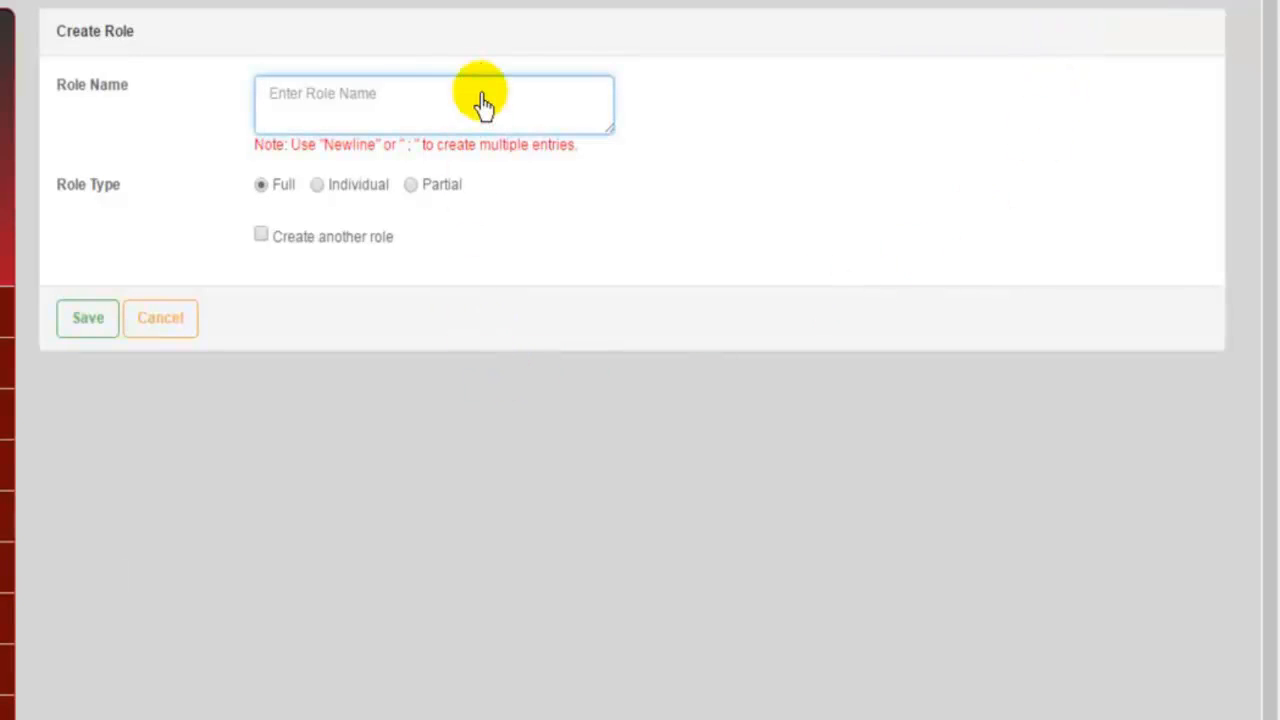
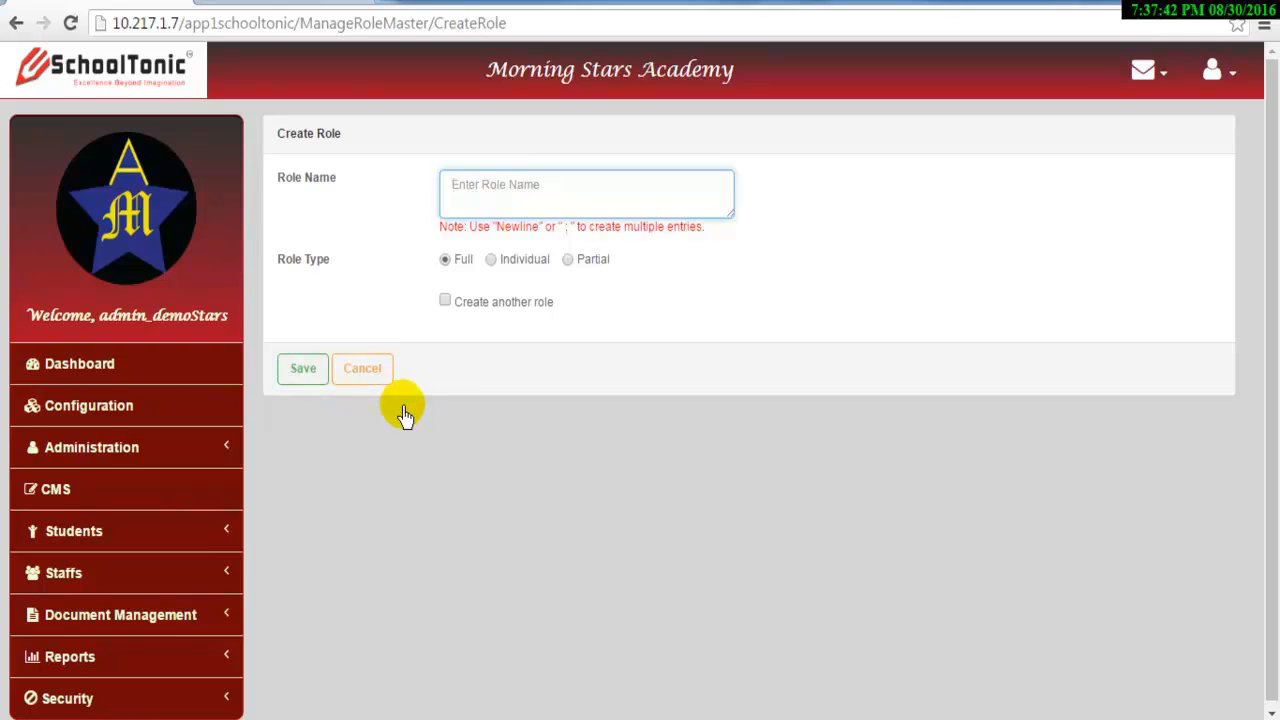
Open the Security module's Permission page and display the permissions for the Student role type
scroll(160, 680, down, 1)
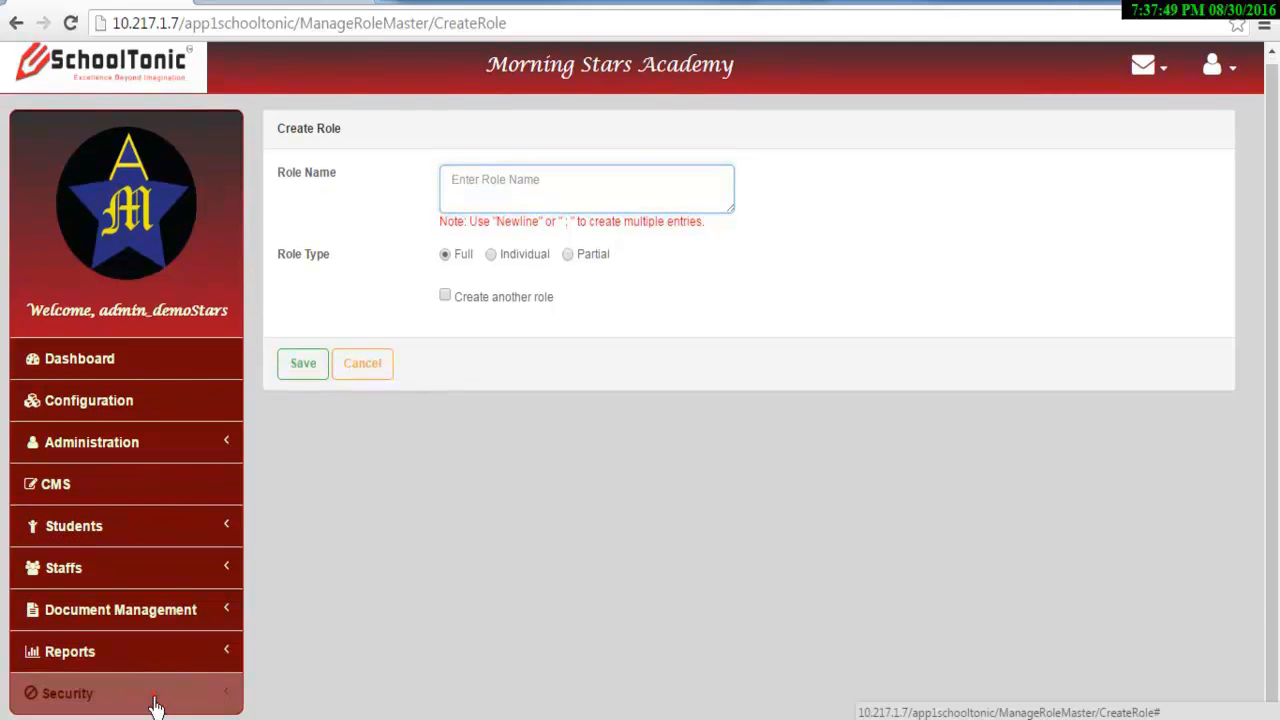
click(150, 697)
scroll(150, 690, down, 2)
click(152, 668)
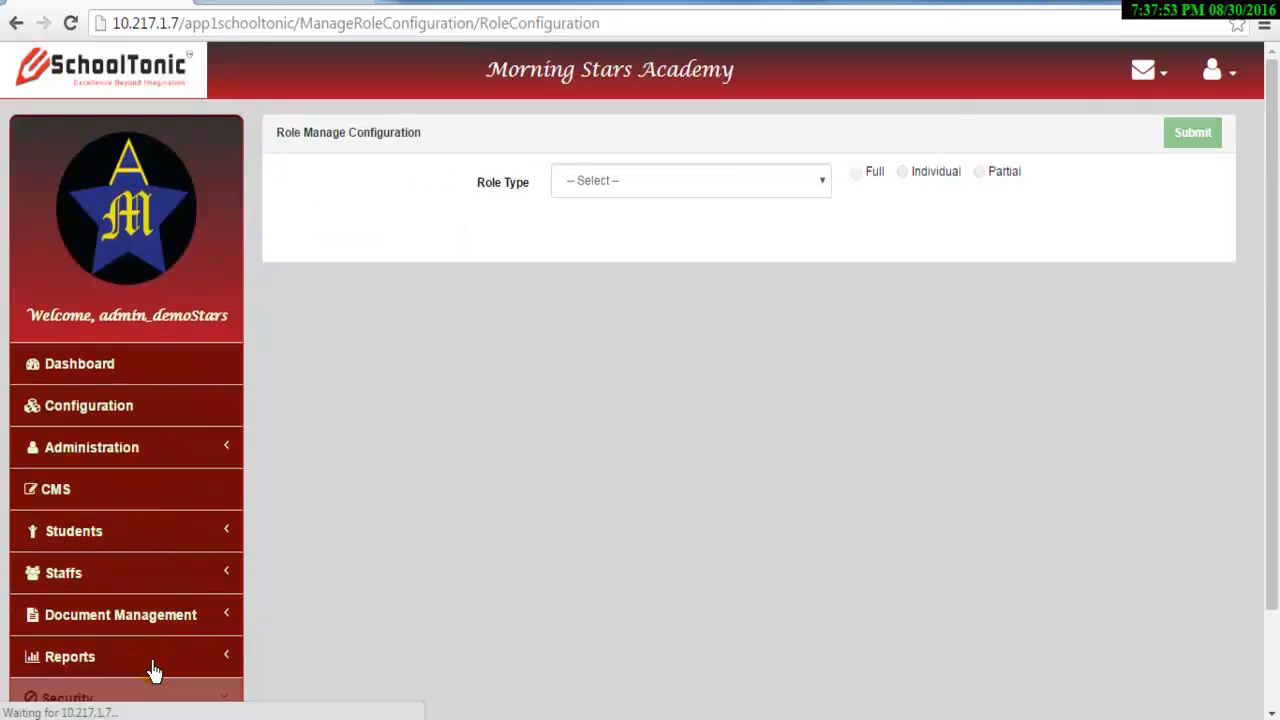
click(152, 660)
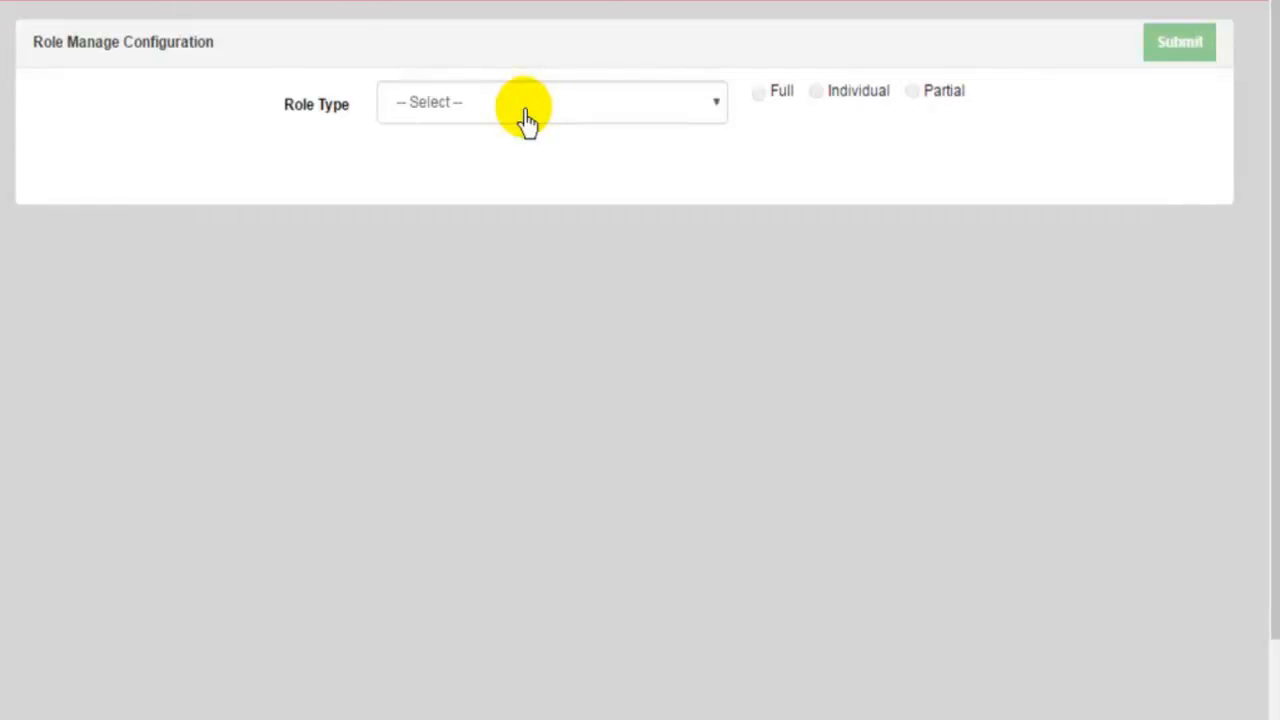
click(527, 118)
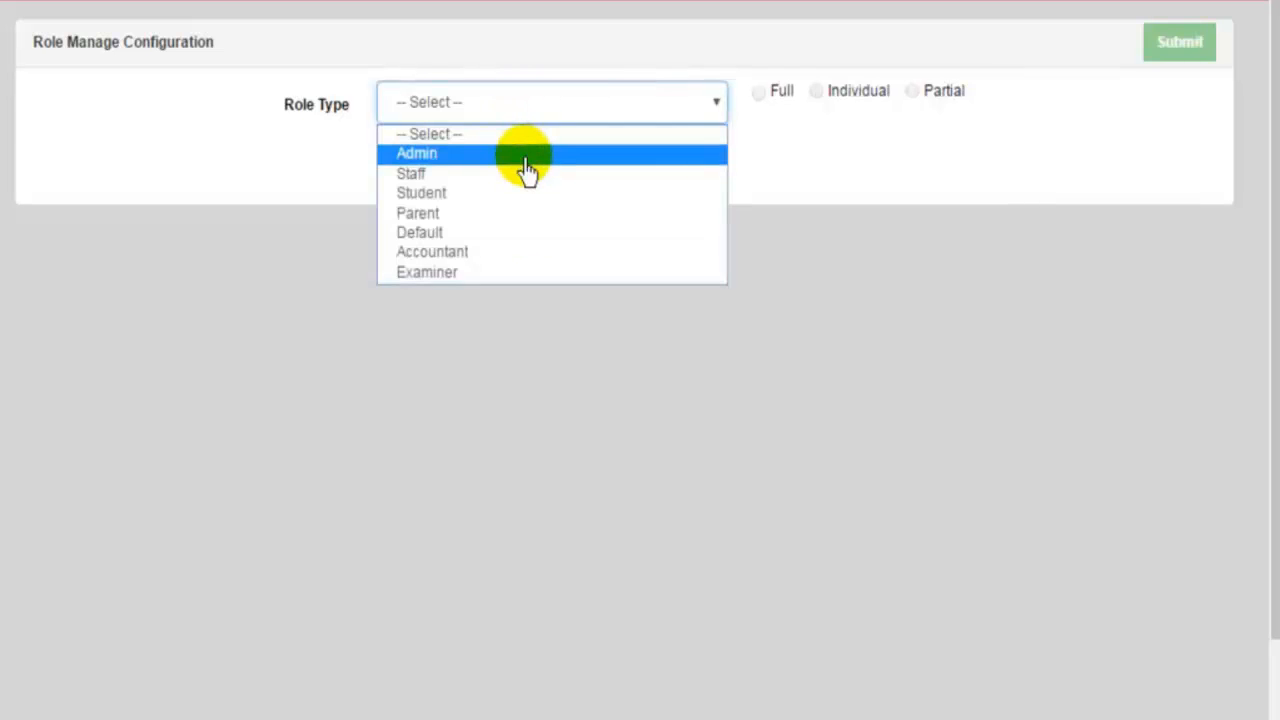
click(521, 193)
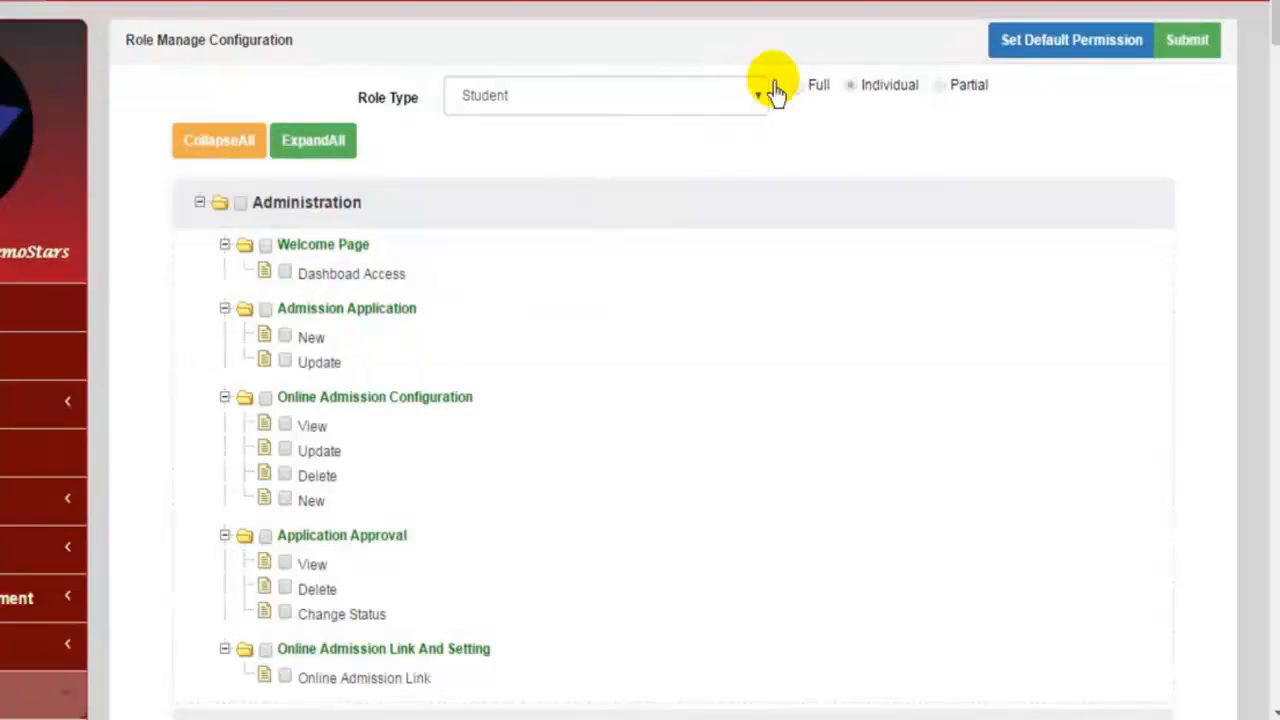
Examine the Student role's permission tree across the Administration and Configuration sections
scroll(520, 523, down, 10)
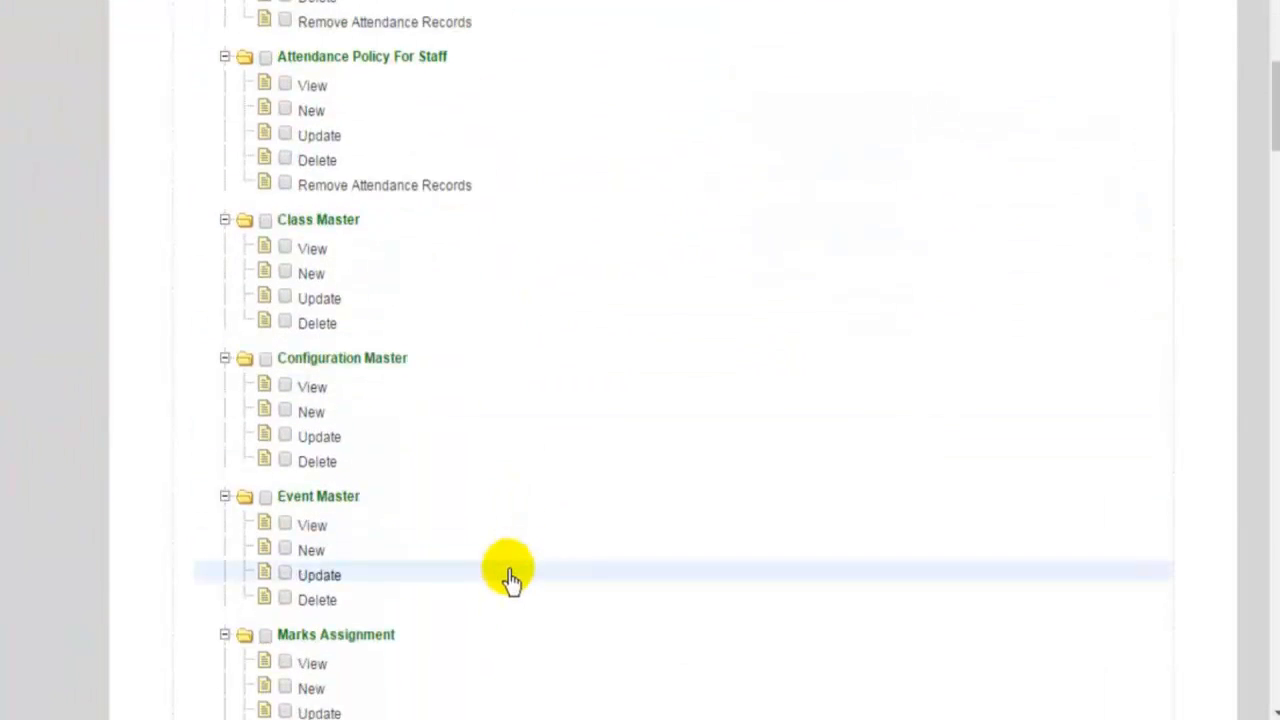
scroll(510, 580, up, 10)
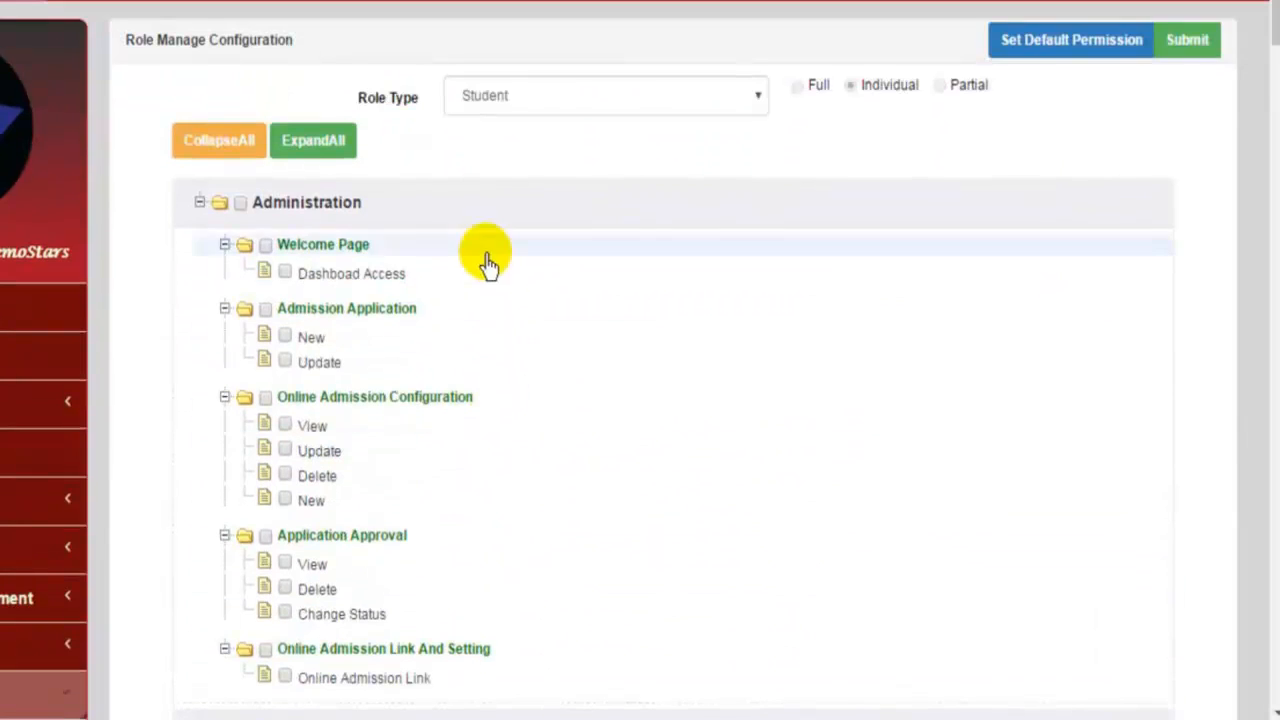
scroll(540, 645, down, 12)
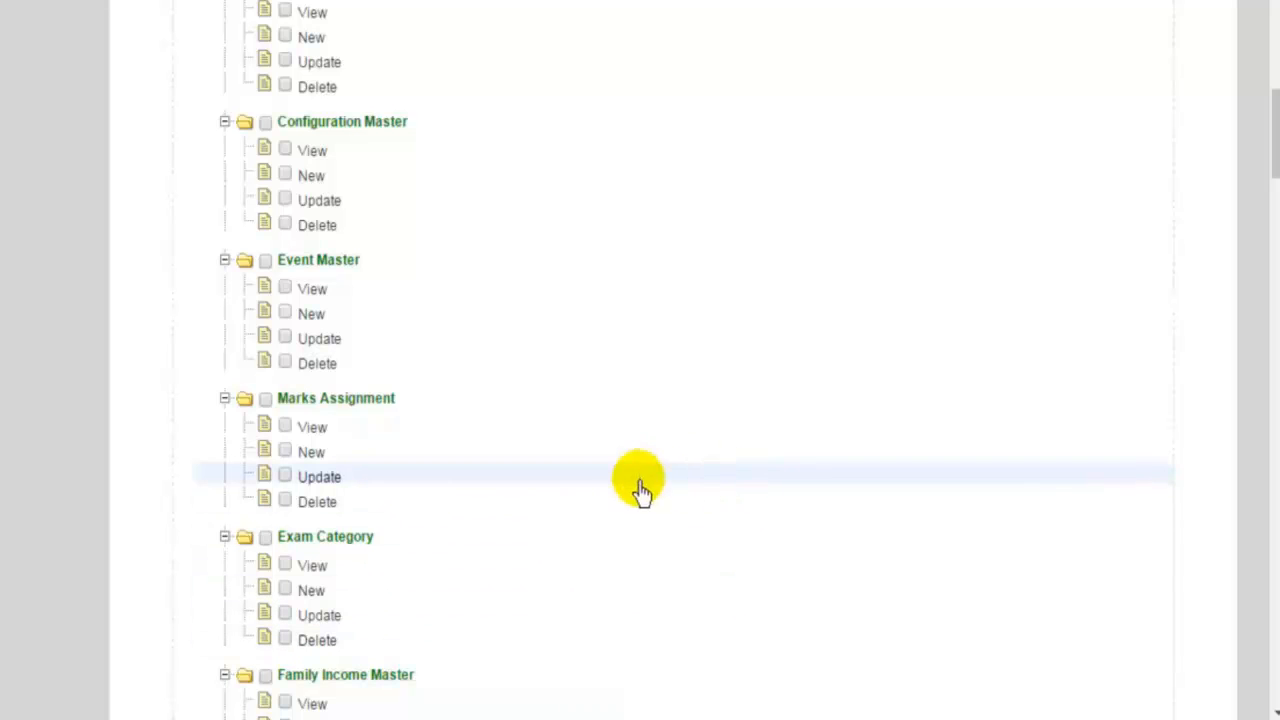
scroll(605, 490, up, 1)
scroll(607, 490, up, 2)
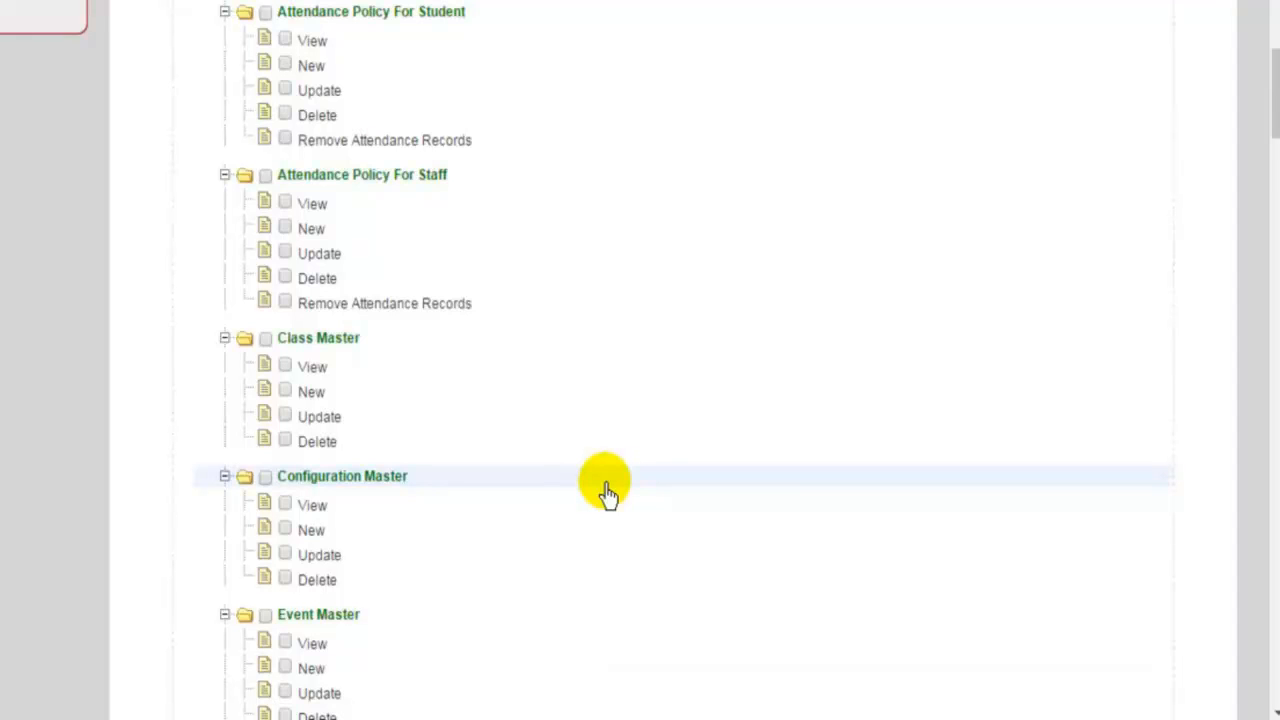
scroll(607, 490, up, 2)
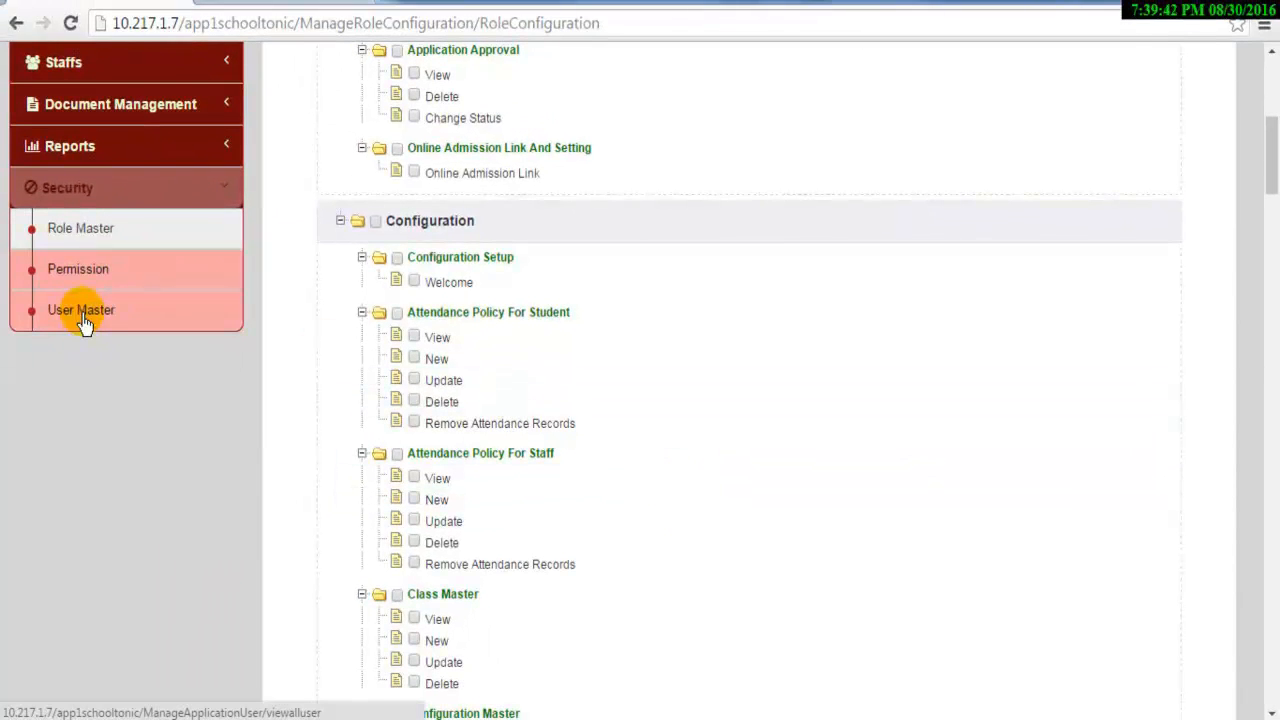
Open the first staff user's record from User Master, review its roles and class permissions, and leave the record
click(84, 318)
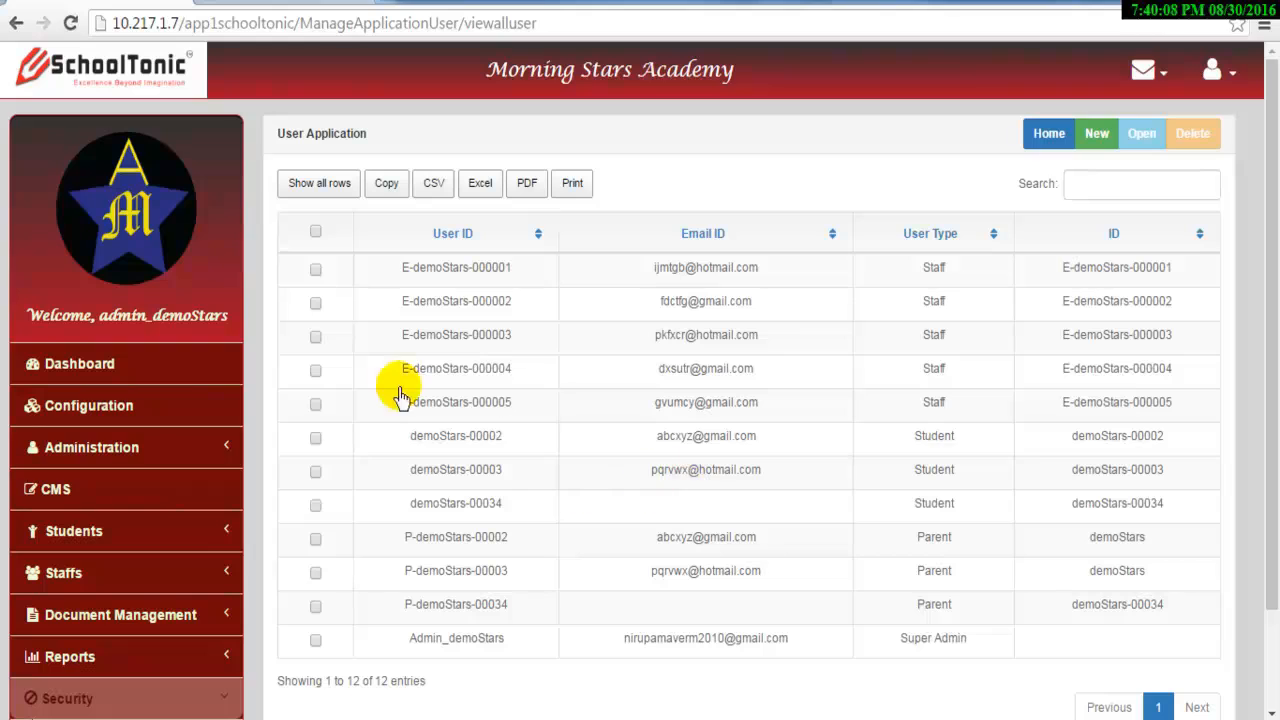
click(314, 272)
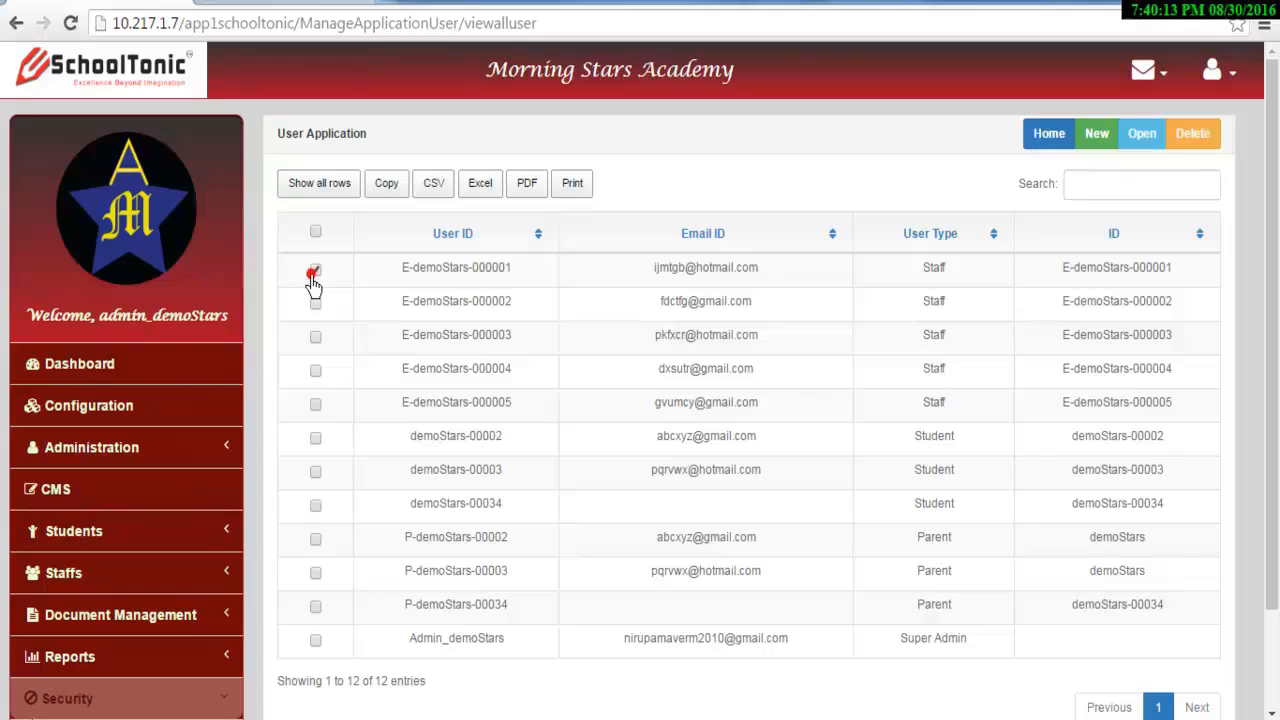
click(1142, 134)
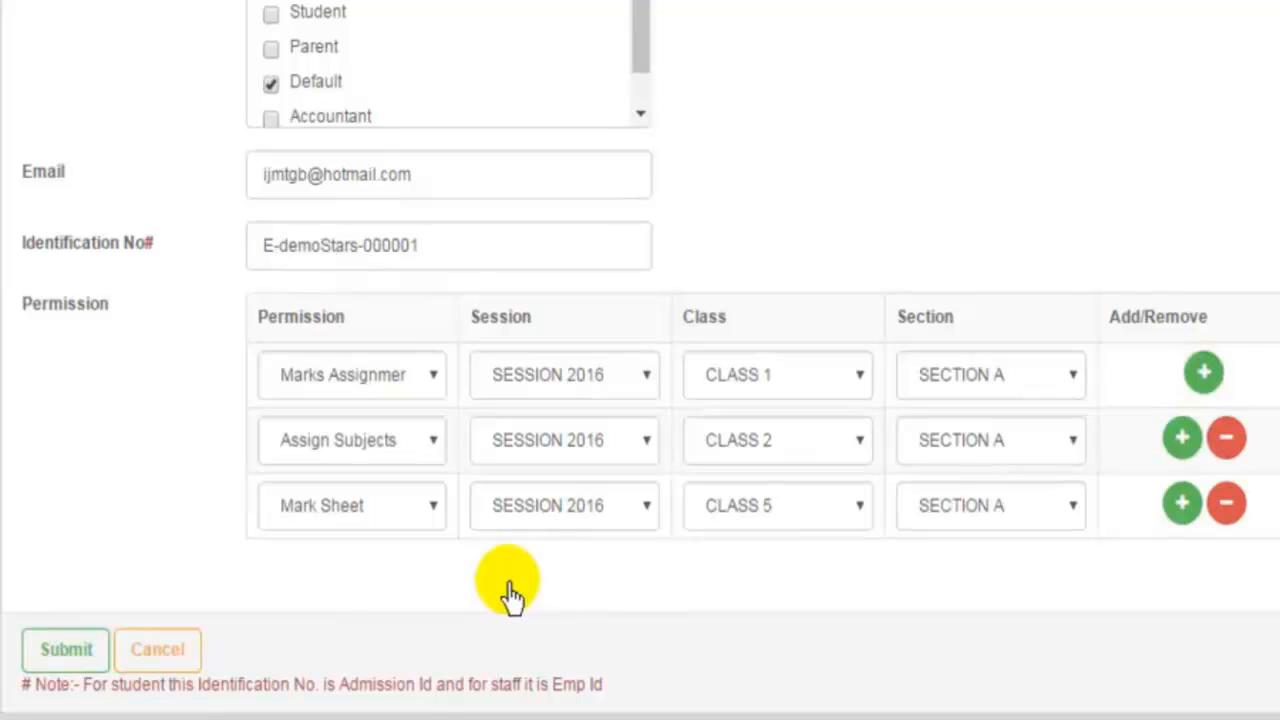
click(42, 670)
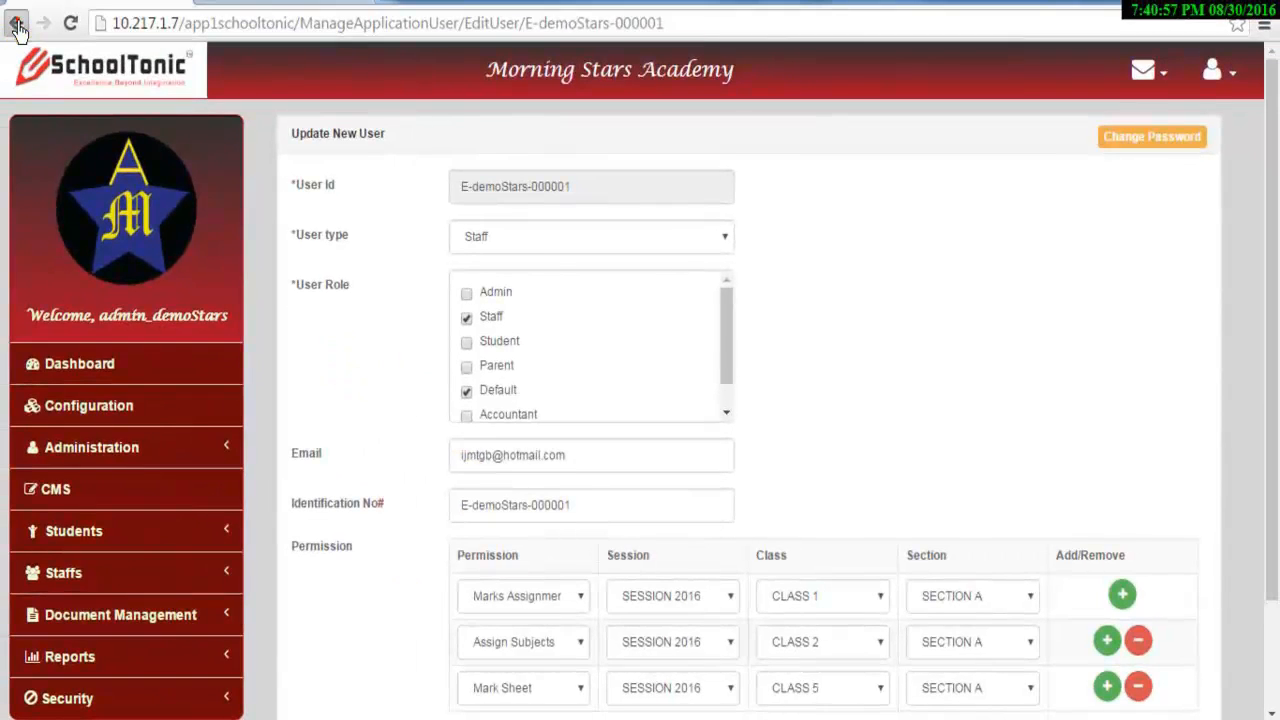
Open the Create New User form and review its user type, role and login fields
click(1098, 137)
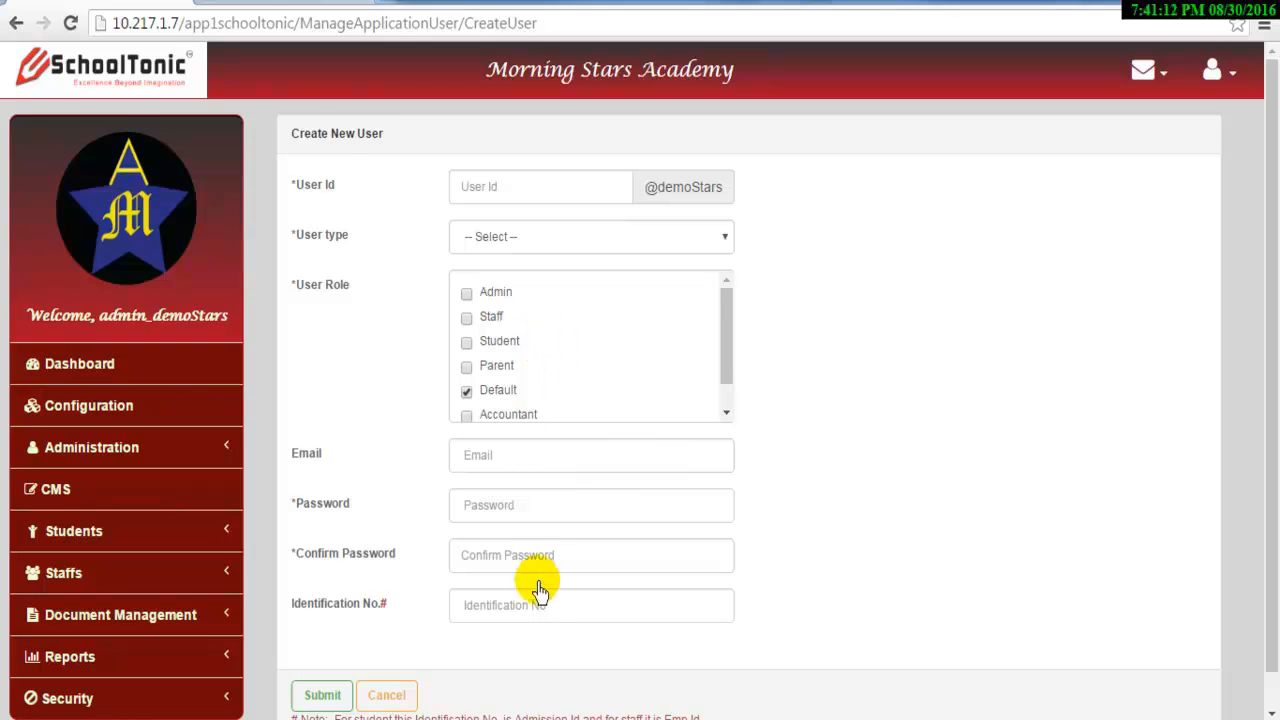
scroll(535, 598, down, 1)
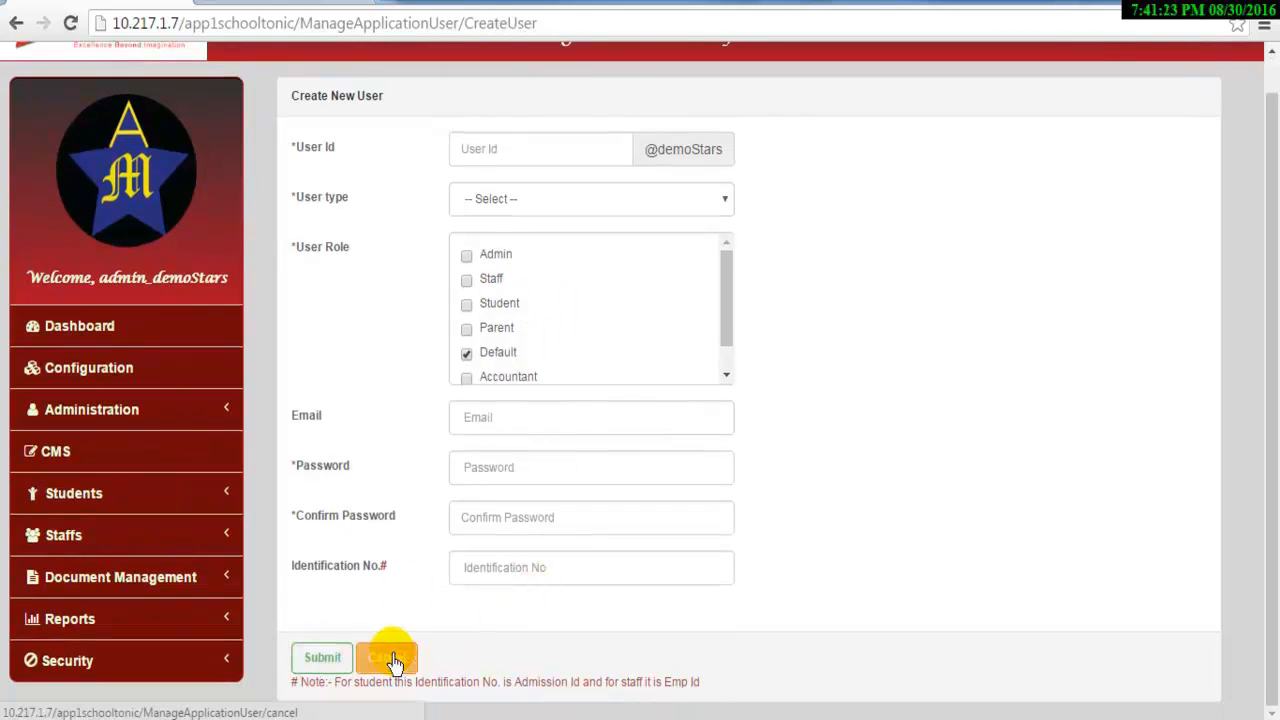
scroll(749, 563, up, 1)
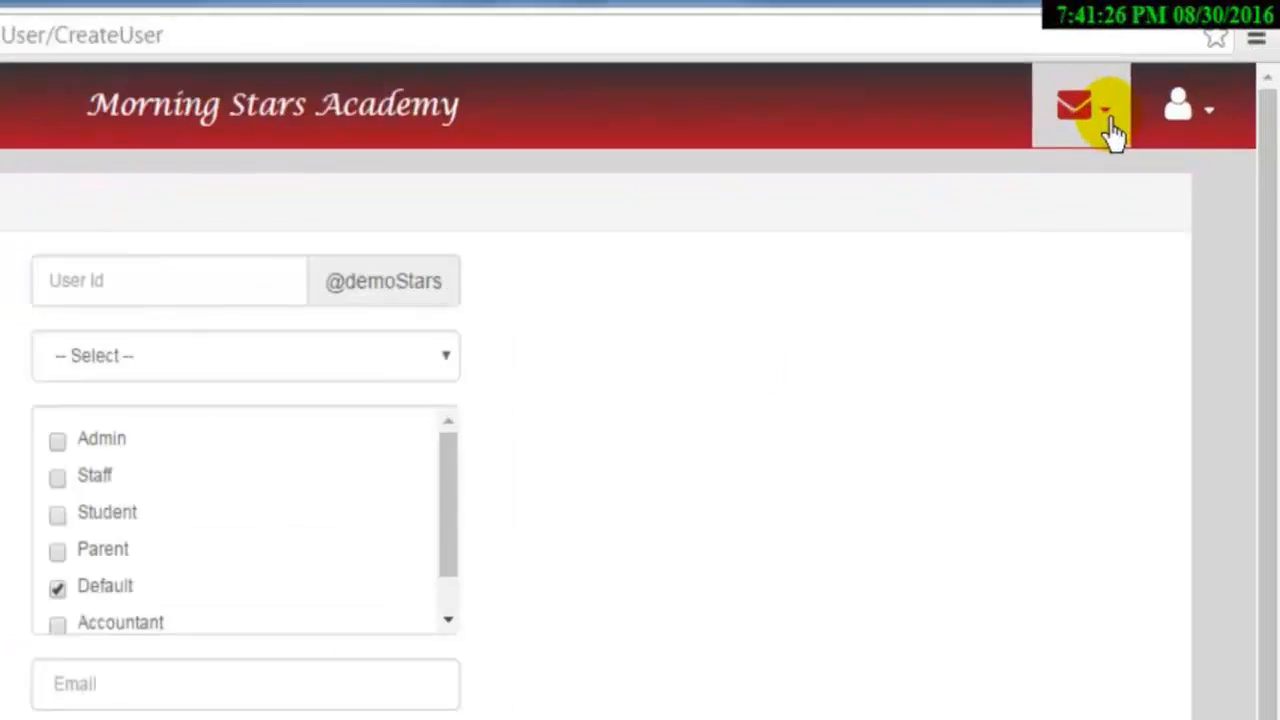
Open the SMS Template list and bring up the blank form for a new template at its SMS title
click(1162, 75)
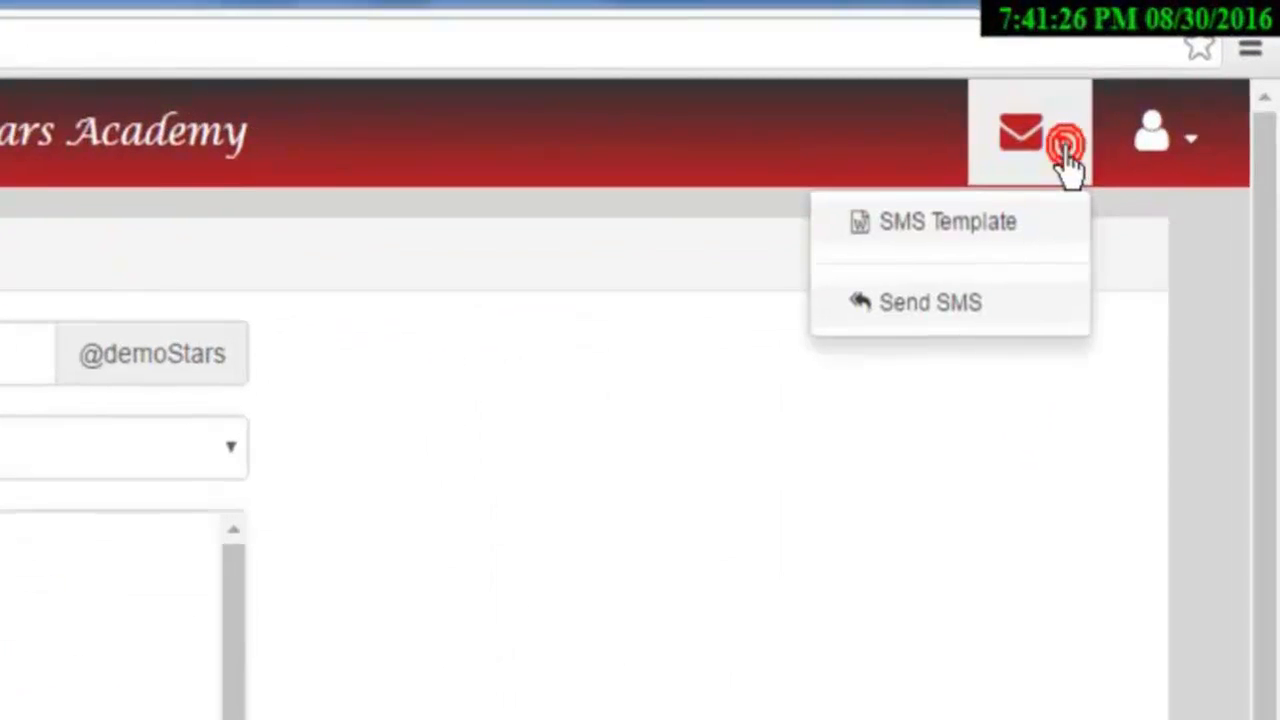
click(1003, 240)
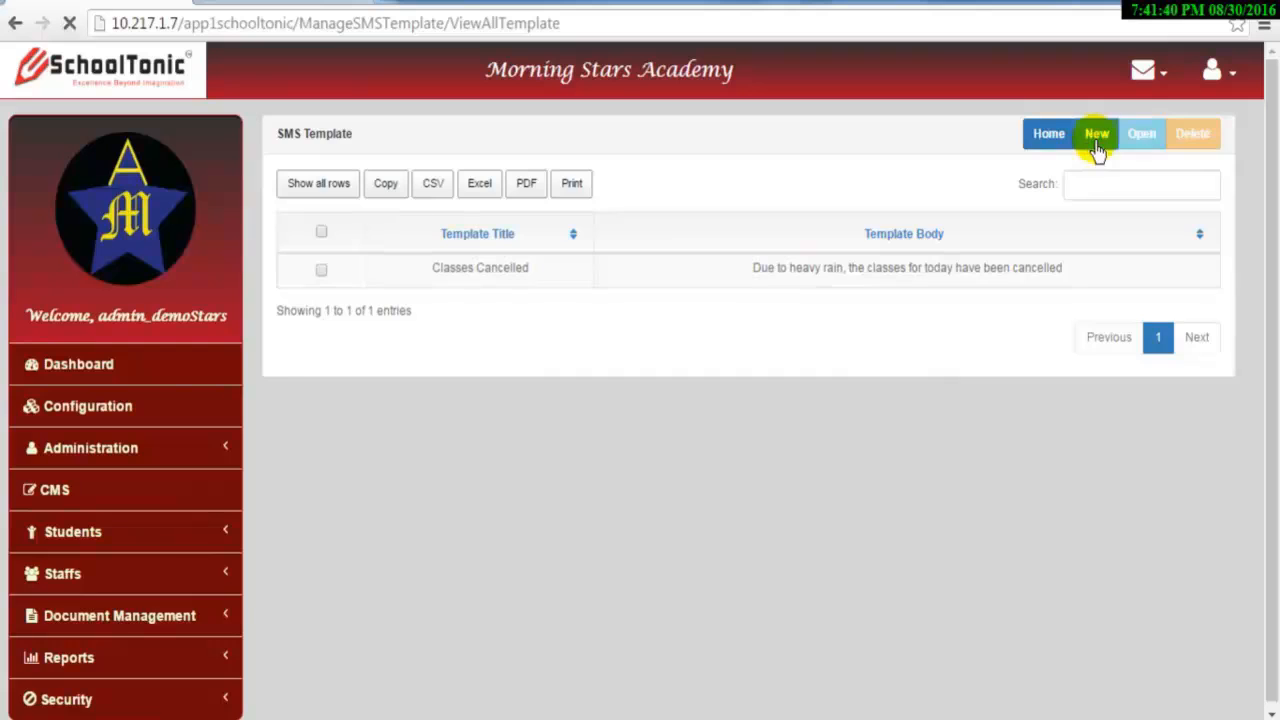
click(629, 184)
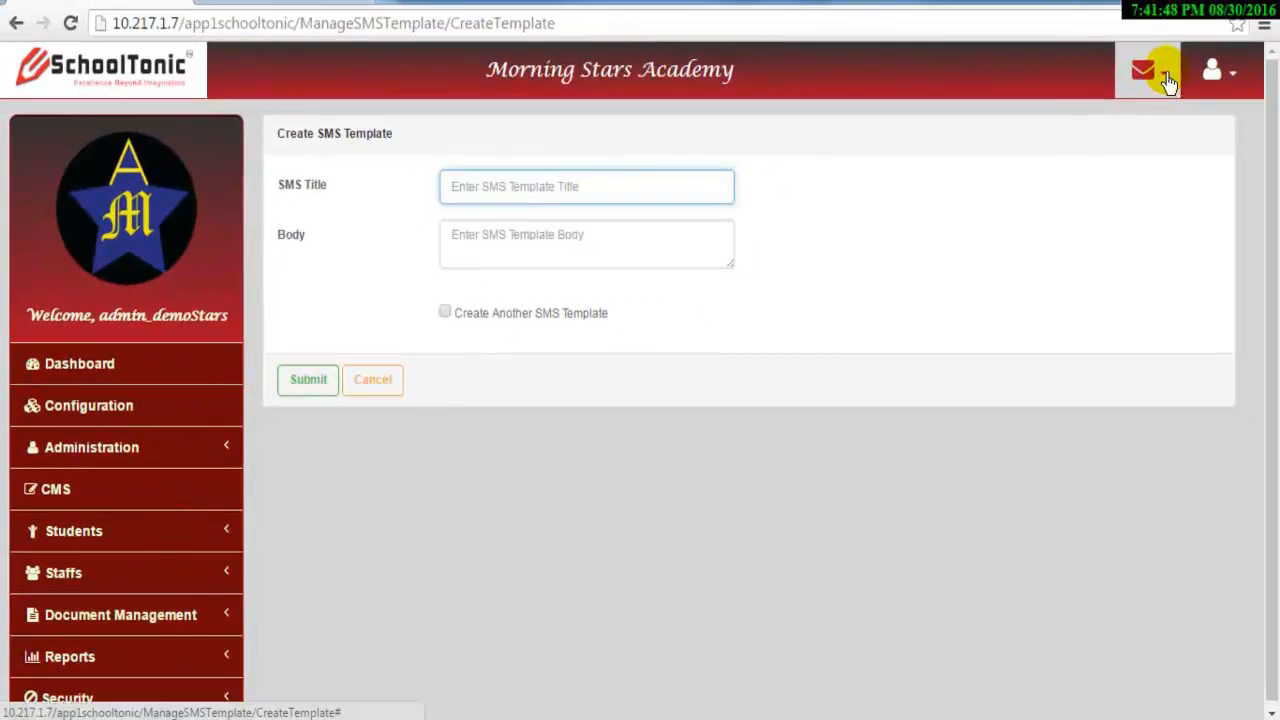
Open the Send SMS page and go through the All, All Student, All Employee and Individual recipient options
click(1158, 74)
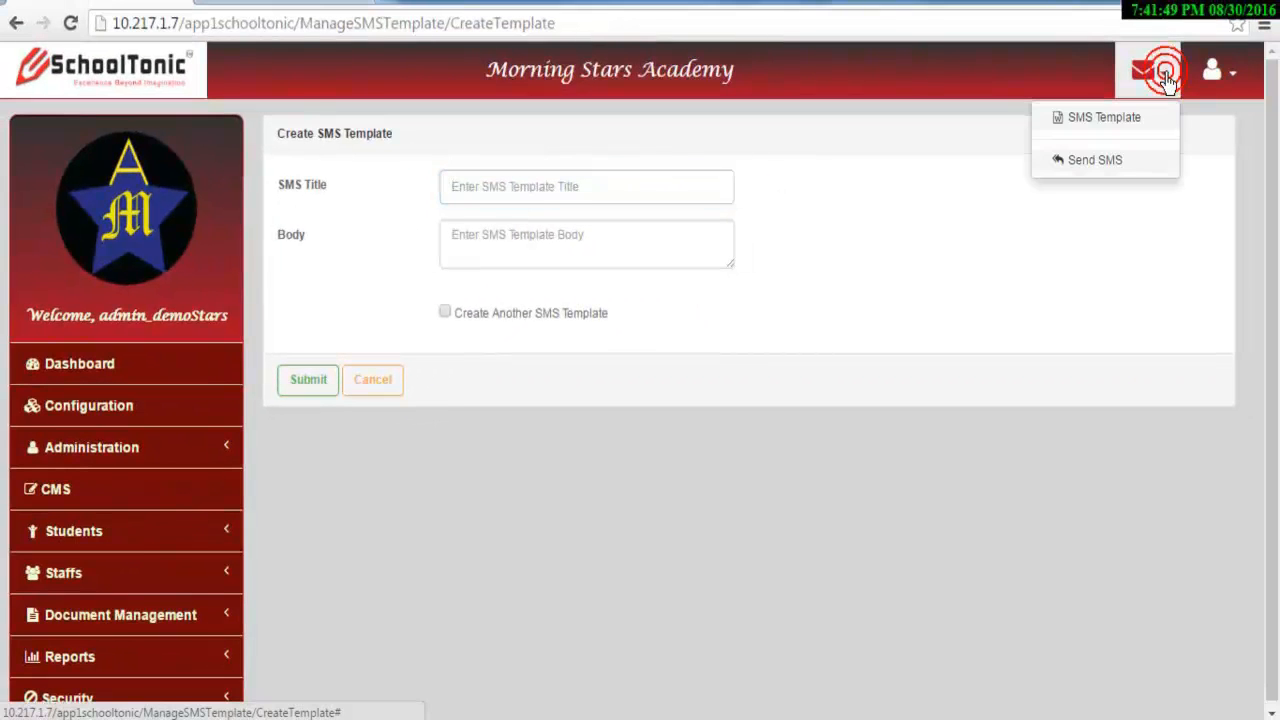
click(1145, 166)
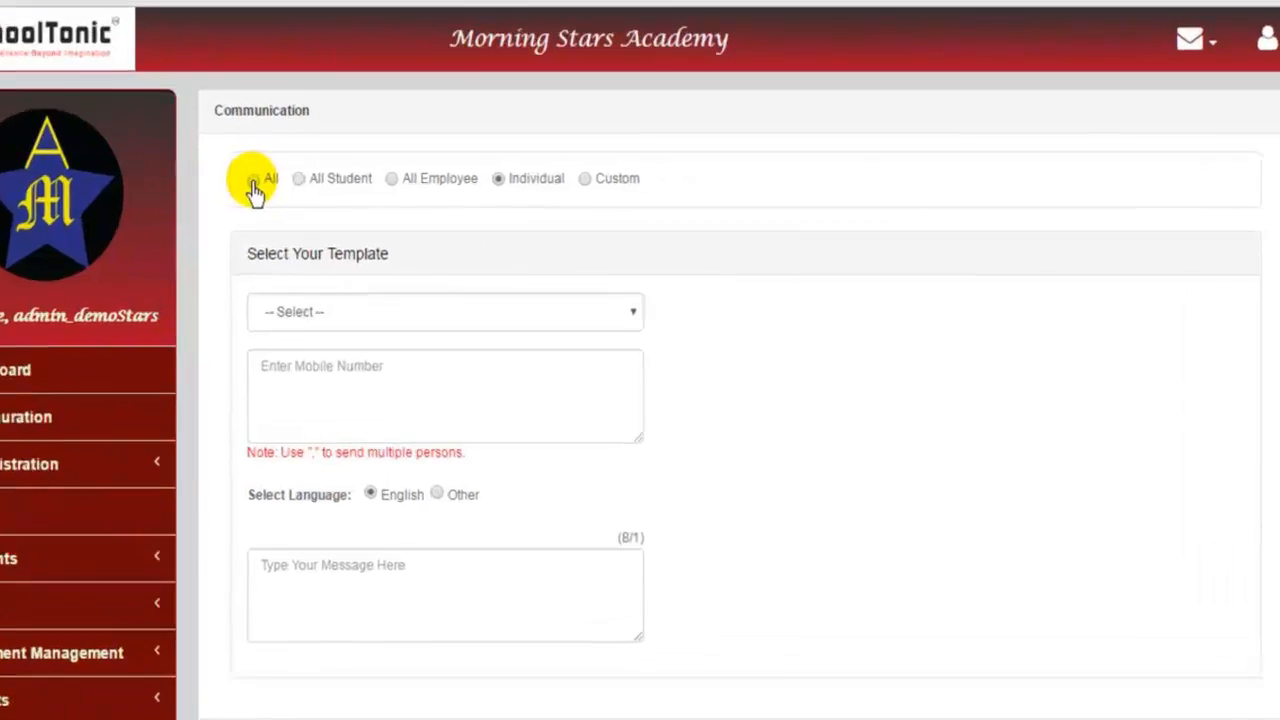
click(318, 198)
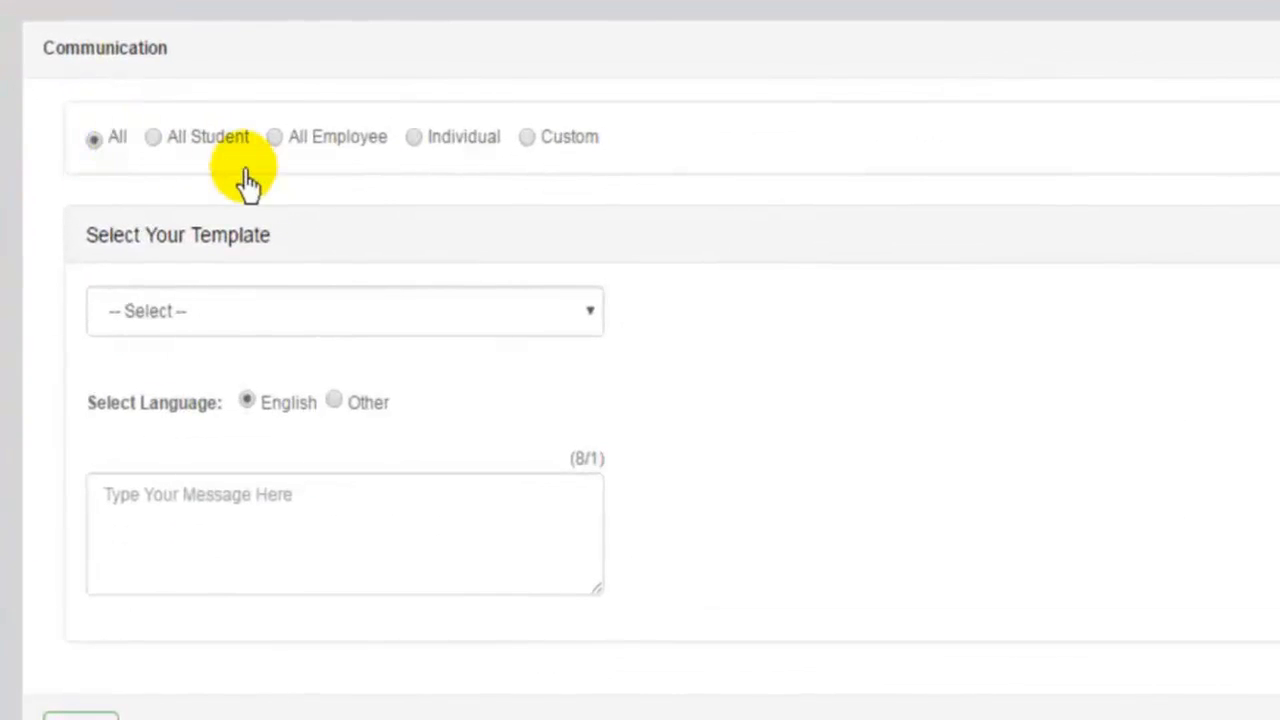
click(153, 145)
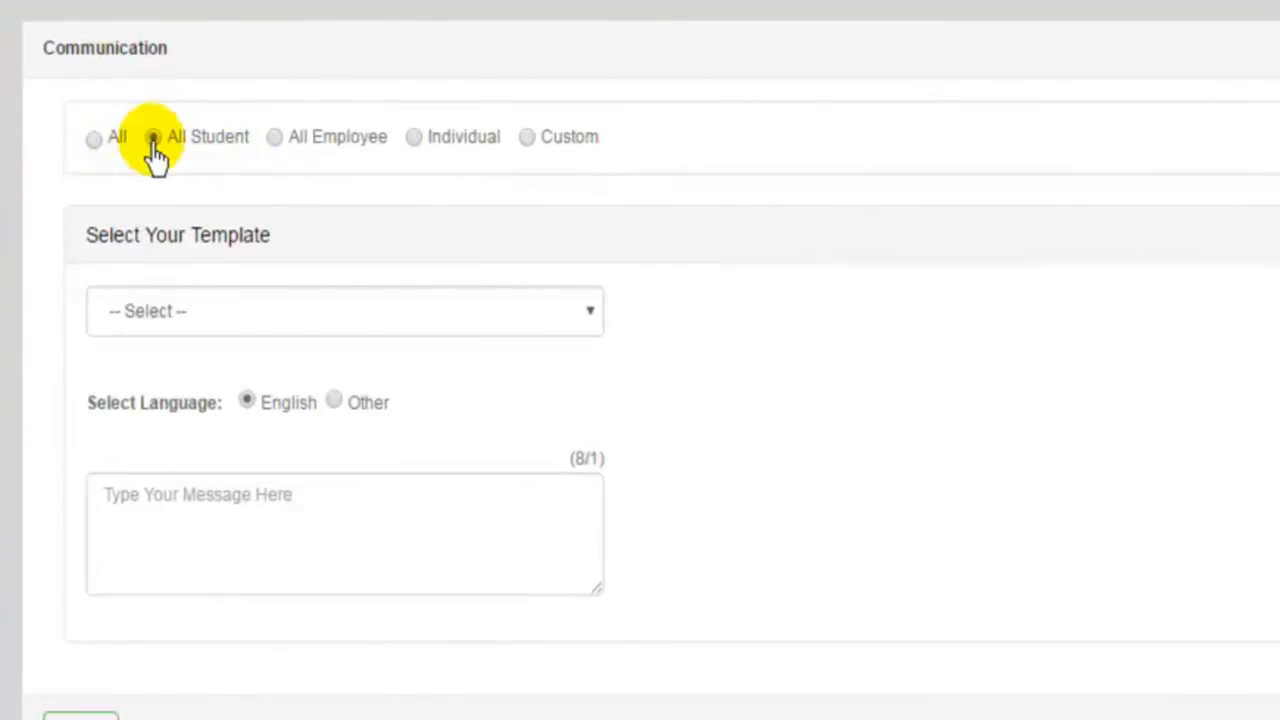
click(289, 148)
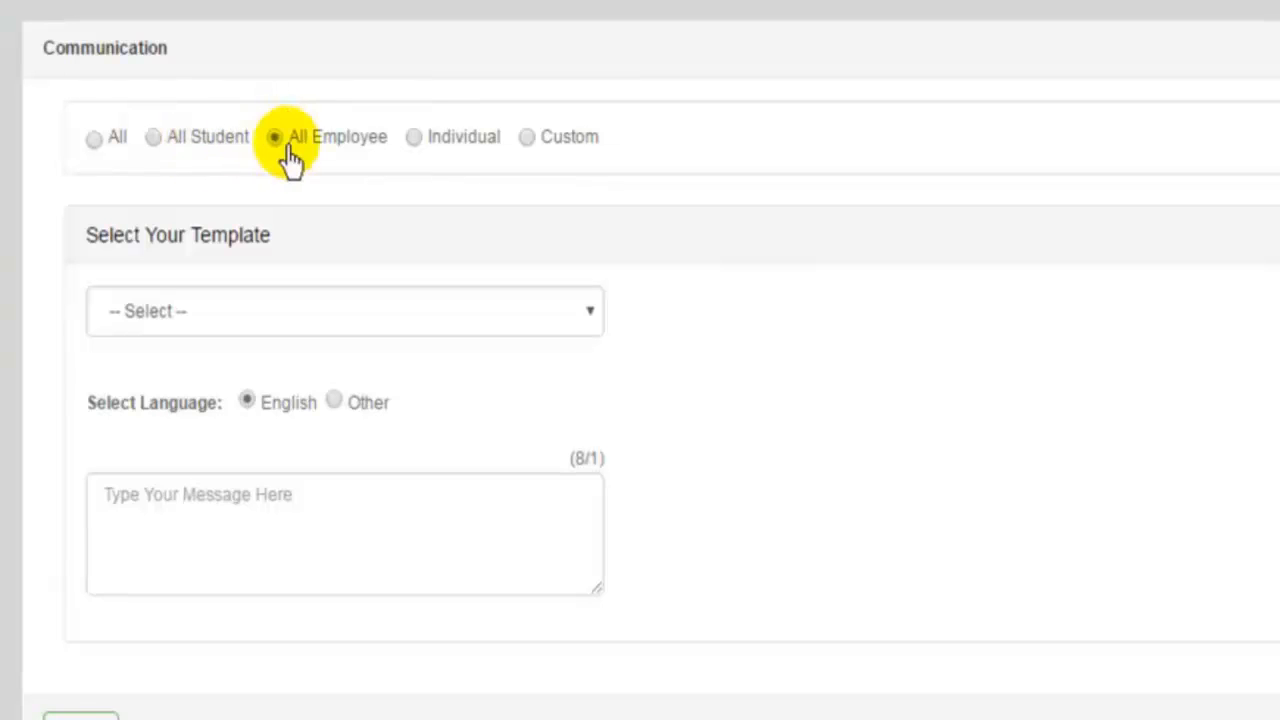
click(414, 142)
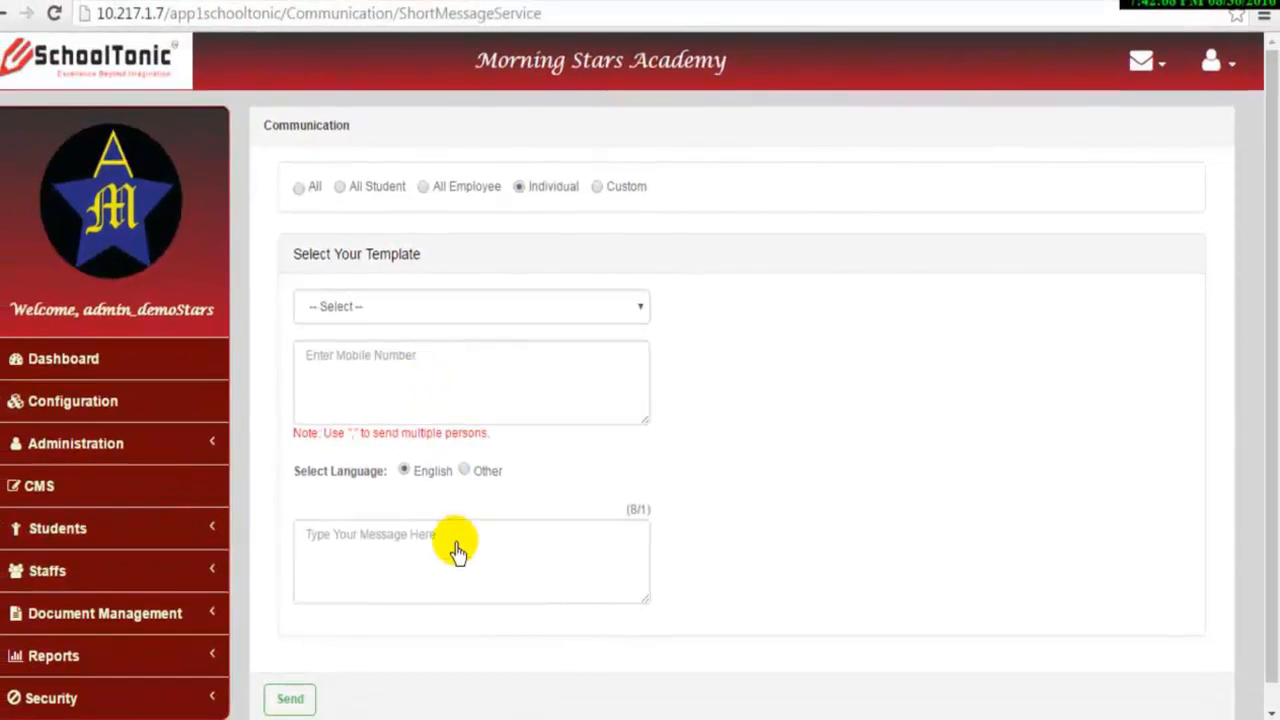
scroll(366, 623, down, 1)
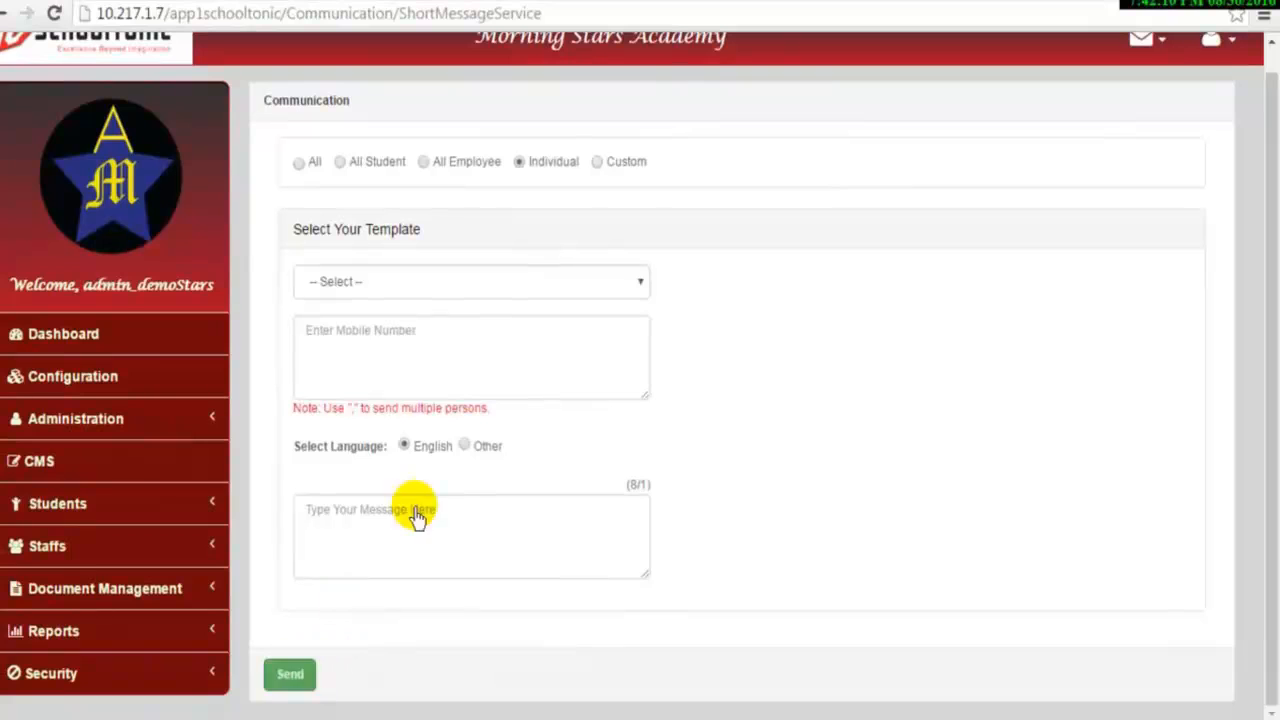
Switch the SMS recipients to Custom and review the session, class and section filters and the message fields
click(596, 170)
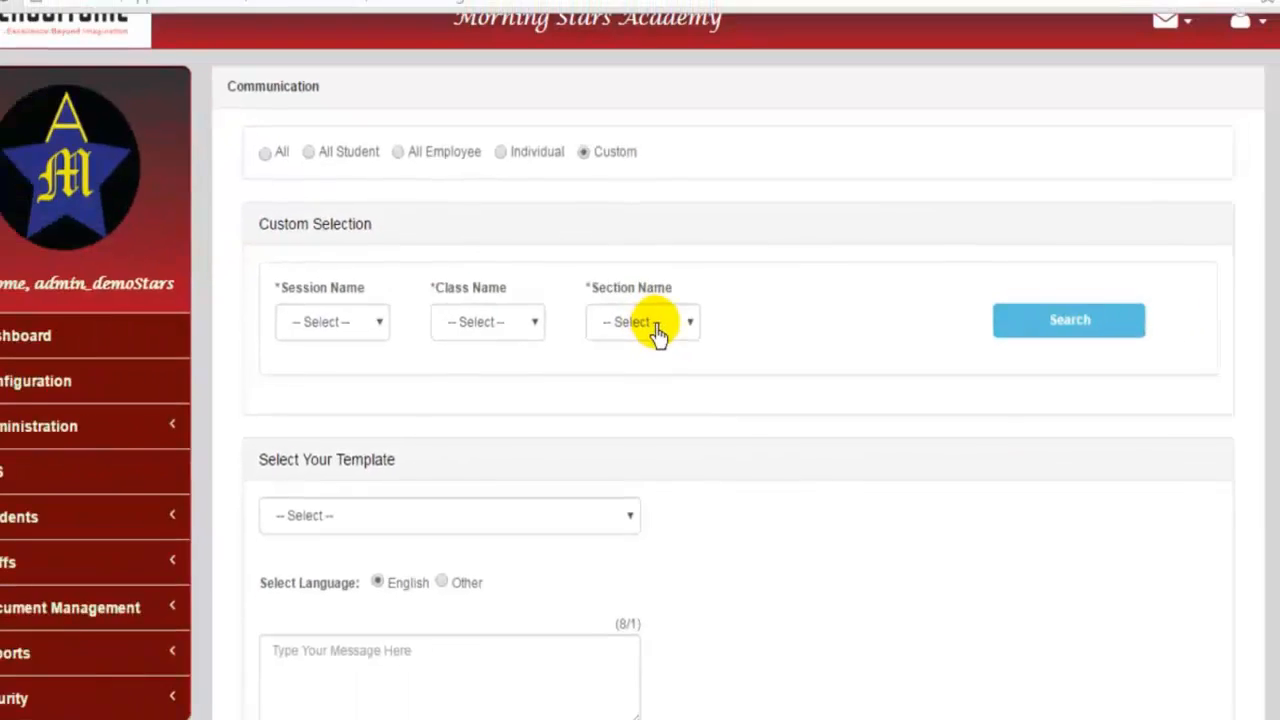
scroll(480, 600, down, 2)
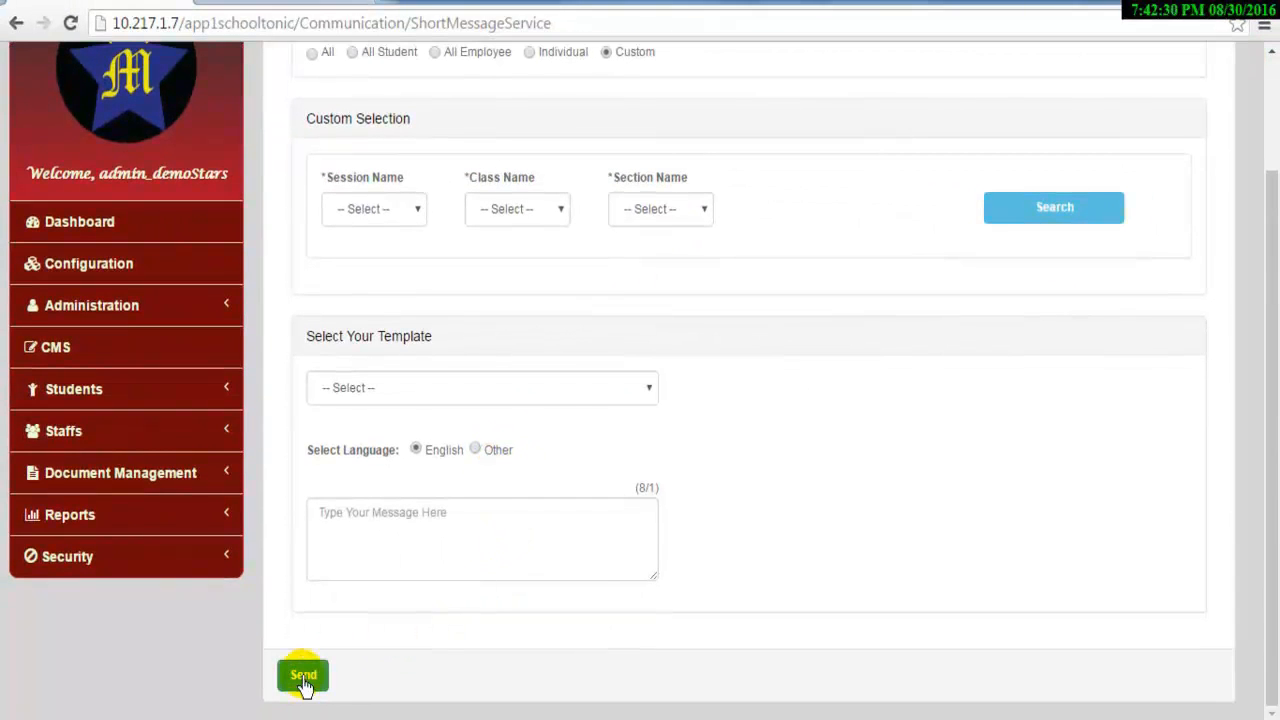
scroll(484, 522, up, 2)
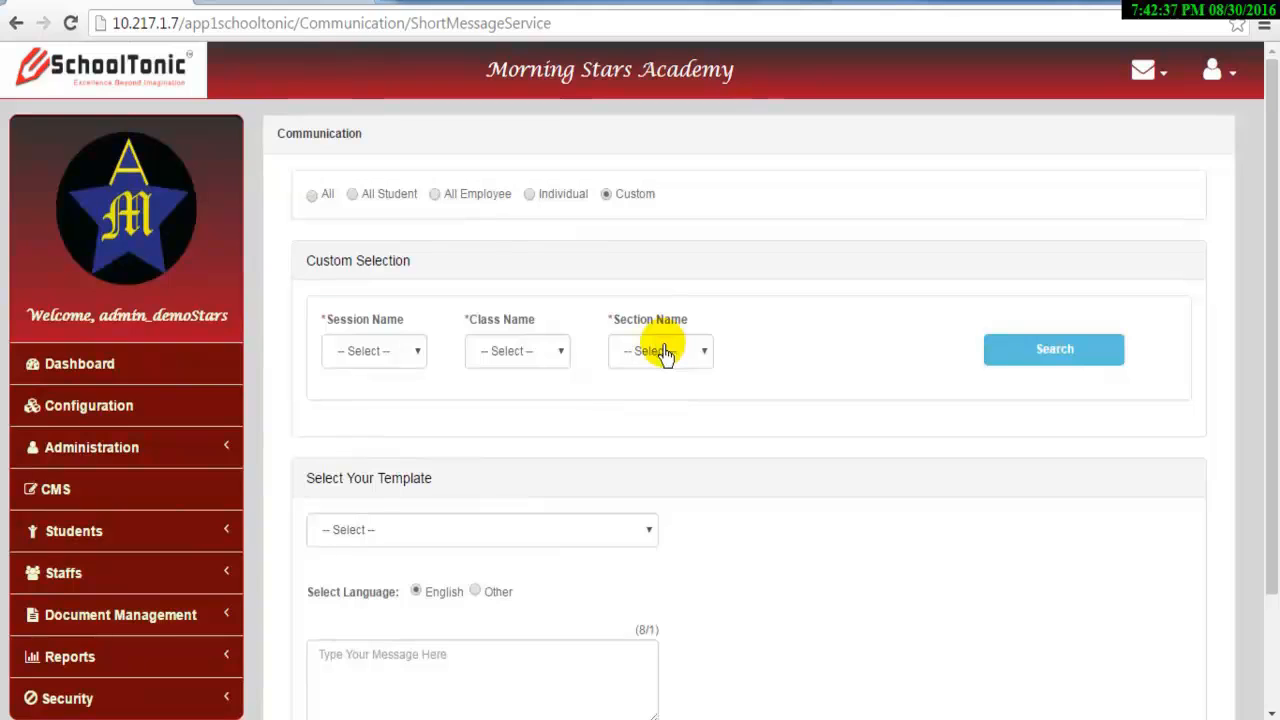
Open the School Profile from the account options and review its address, contact, color and logo fields
click(1232, 85)
click(1185, 124)
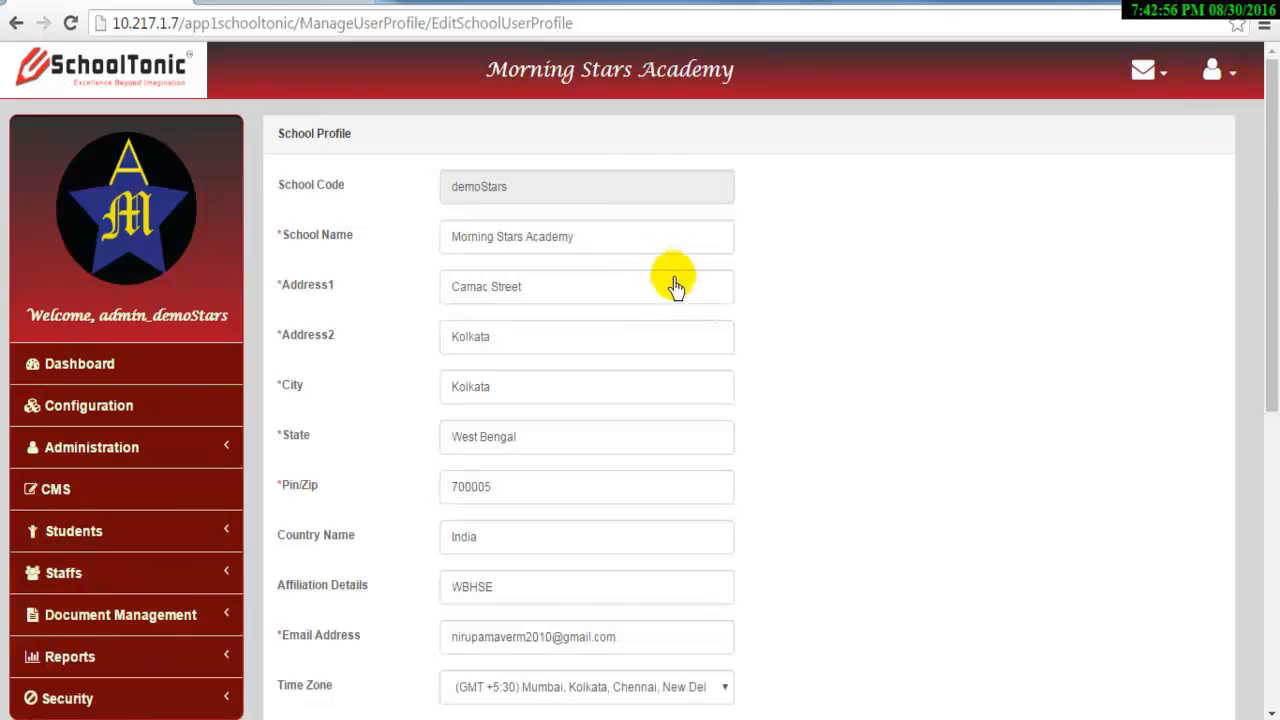
scroll(672, 286, down, 3)
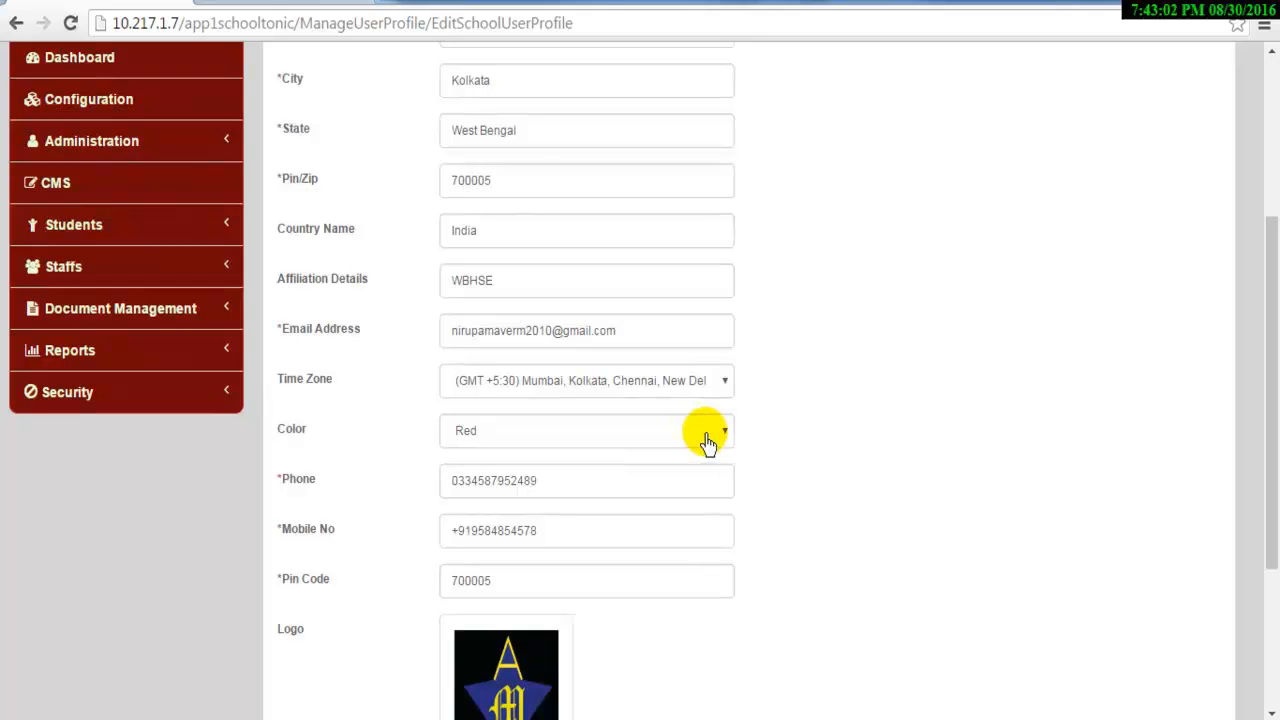
scroll(629, 250, up, 2)
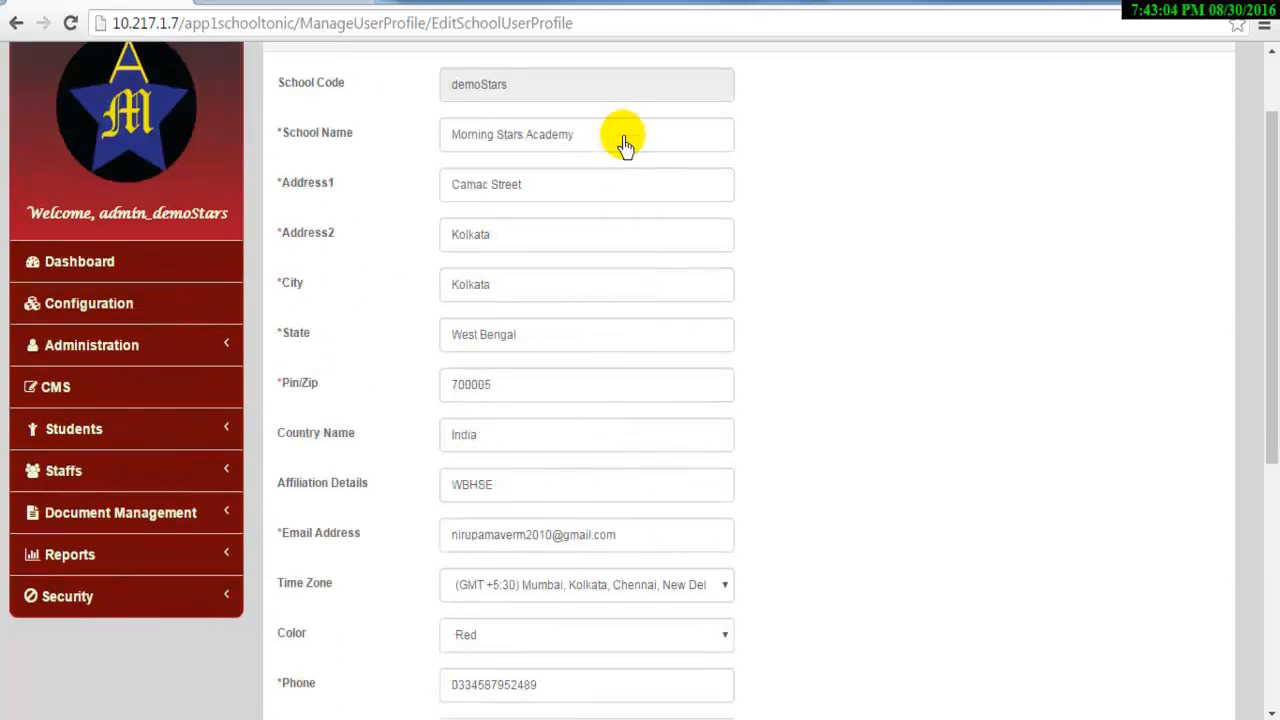
scroll(557, 540, down, 3)
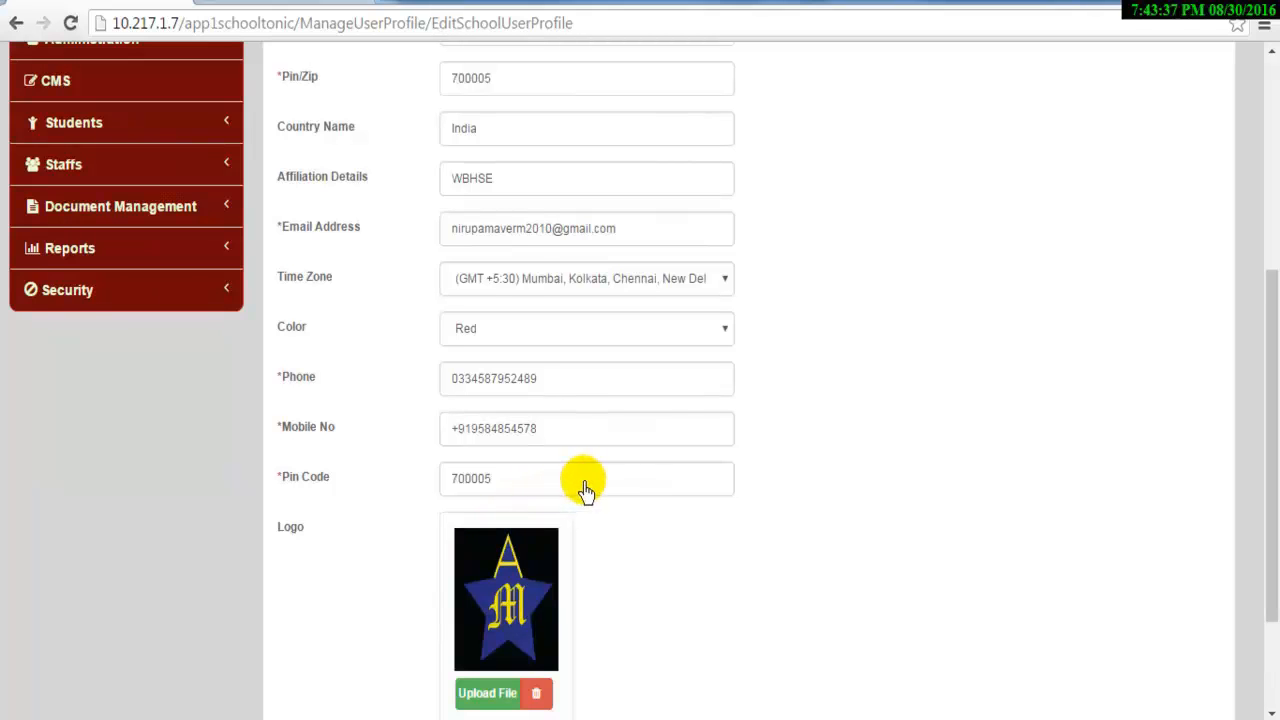
Set the School Profile's color to Blue1 and submit the change
click(729, 330)
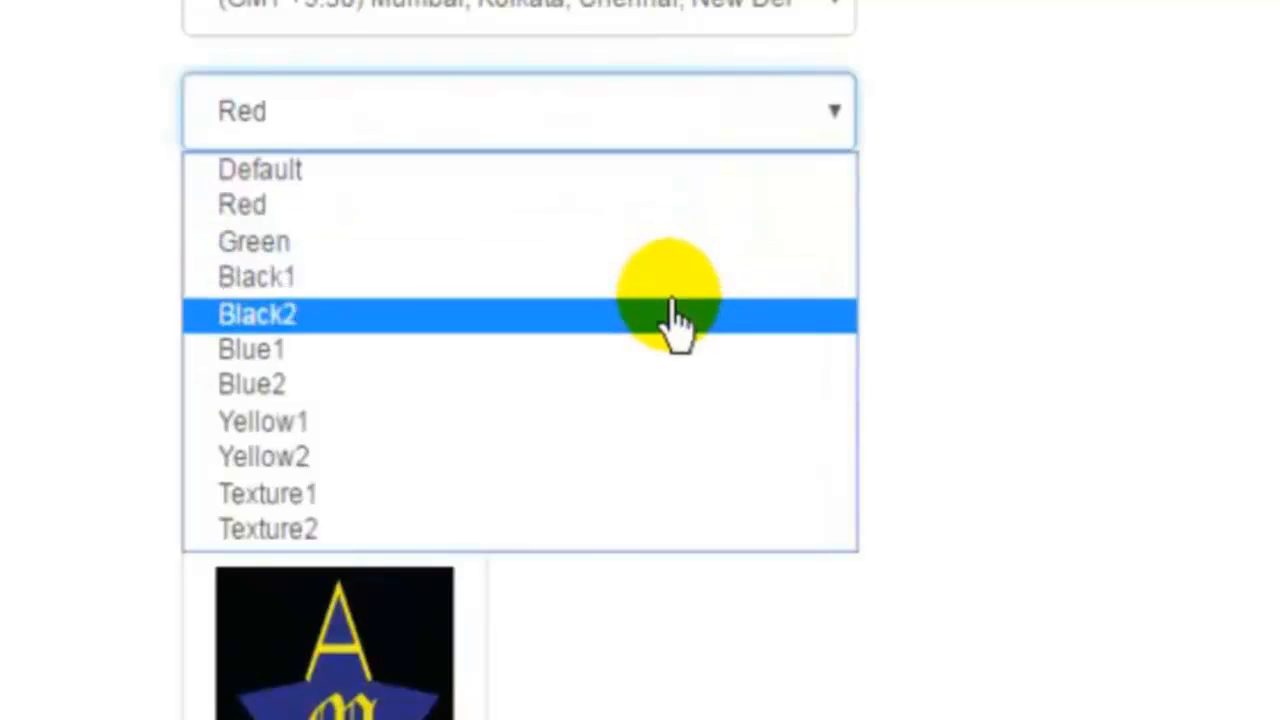
click(668, 349)
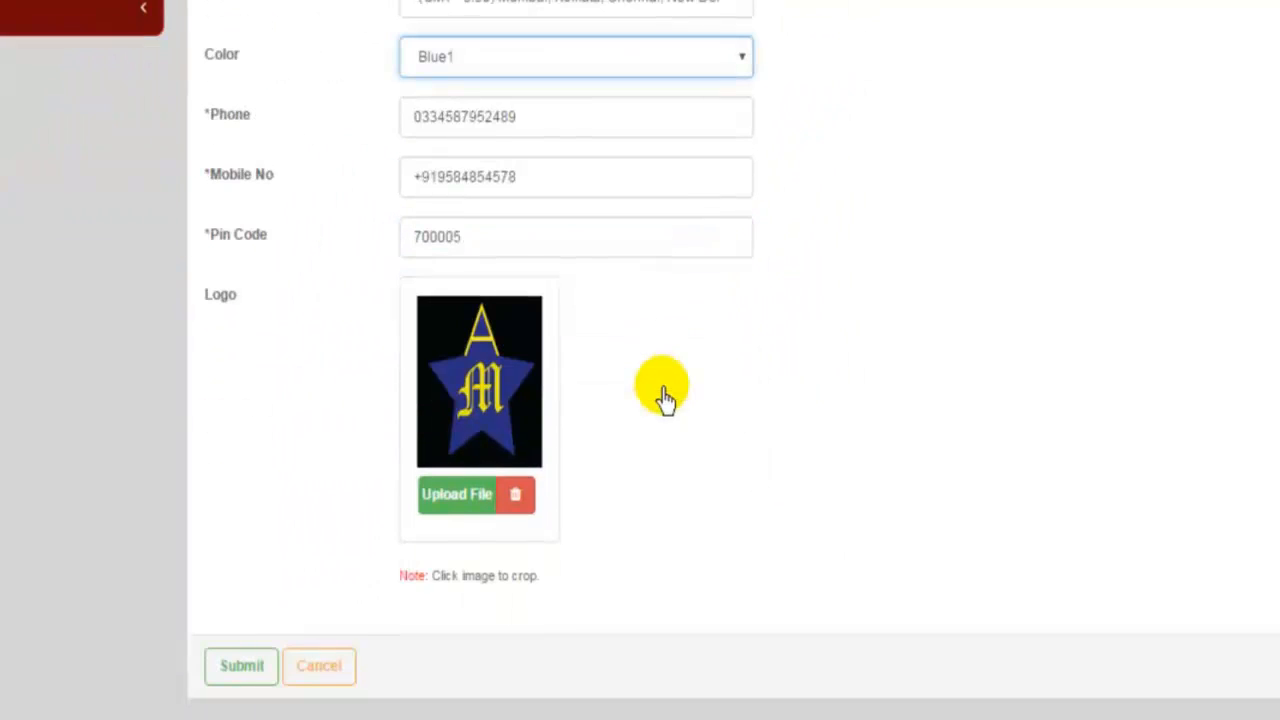
click(243, 667)
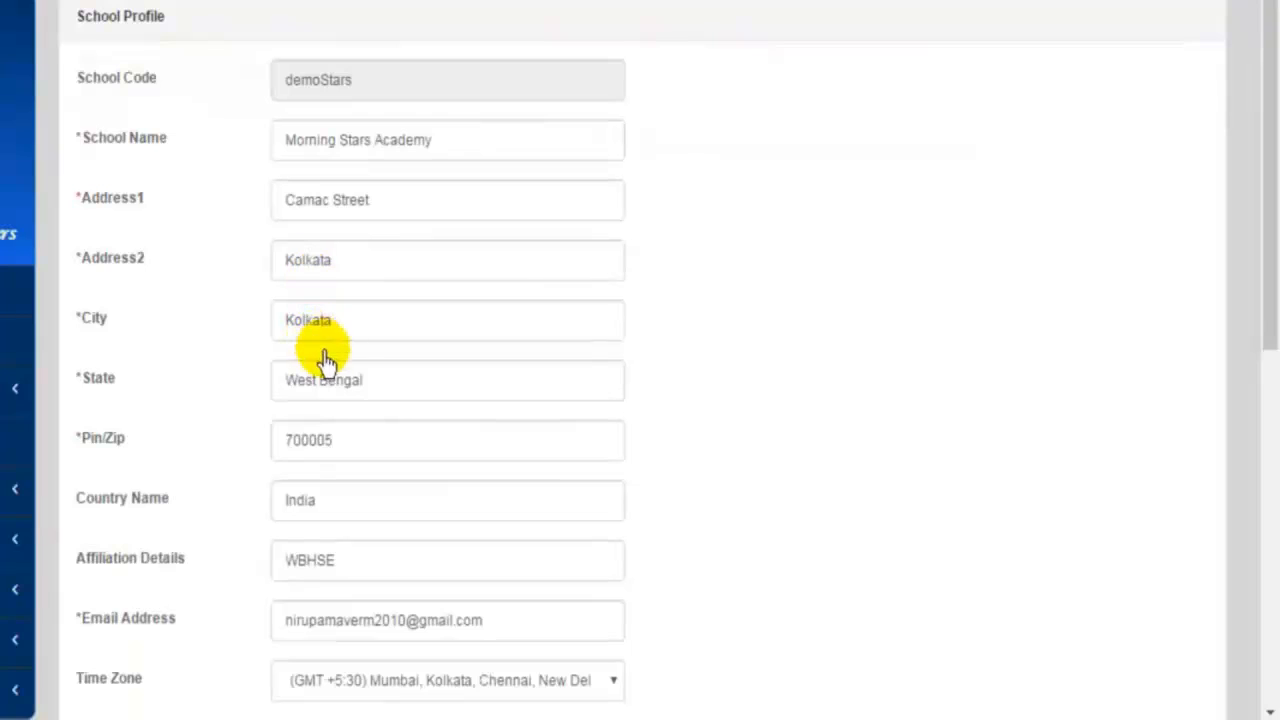
Set the School Profile's color to Red and submit the change
scroll(497, 465, down, 6)
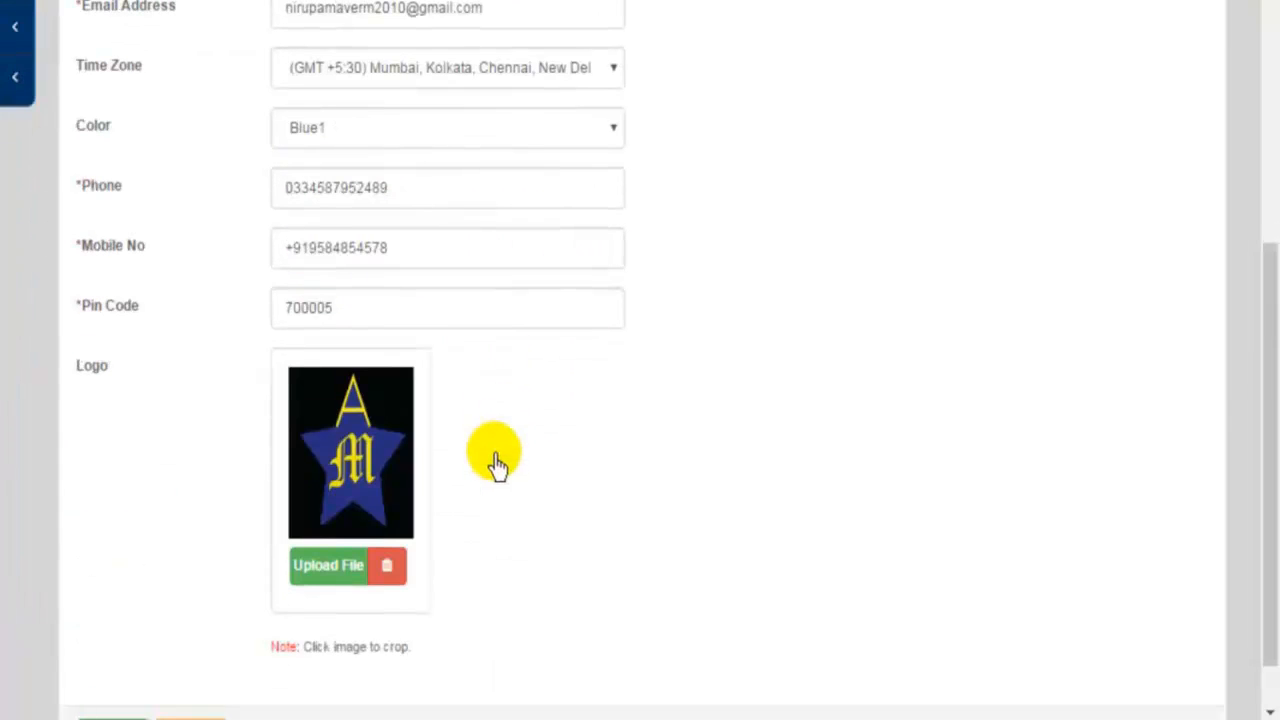
click(610, 138)
click(600, 177)
click(609, 138)
click(601, 180)
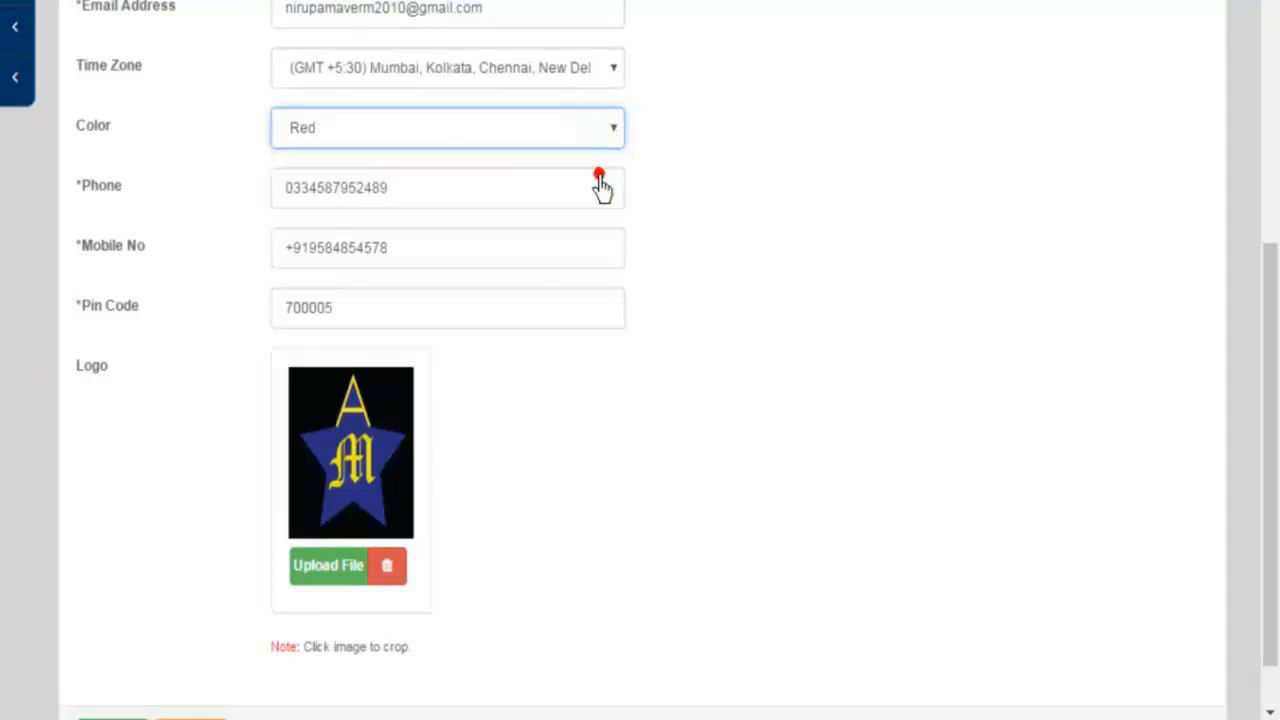
scroll(380, 527, down, 1)
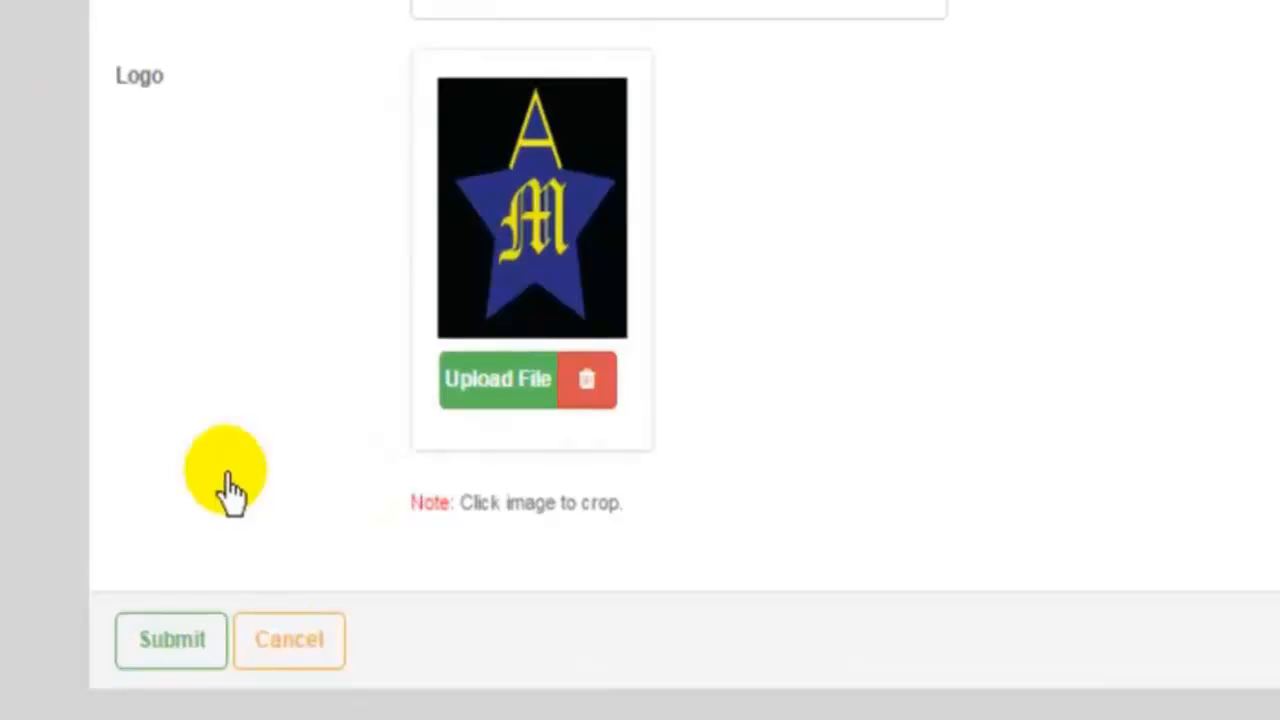
click(172, 668)
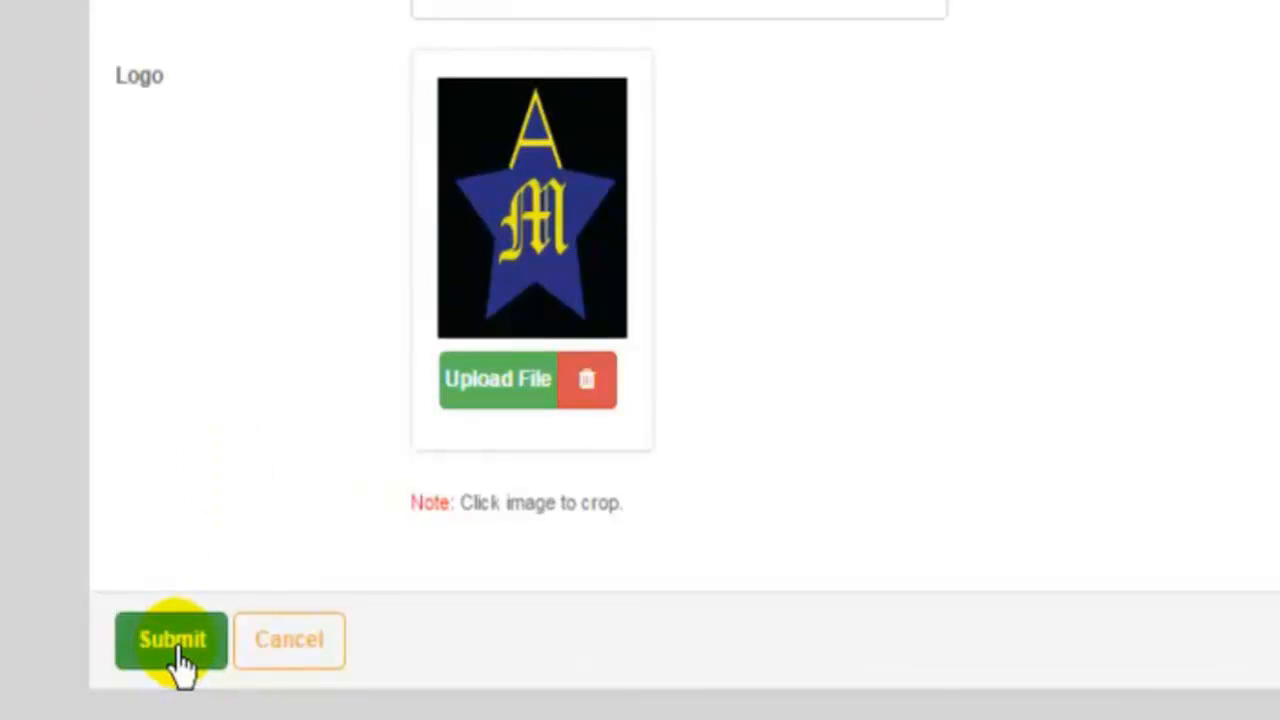
click(177, 648)
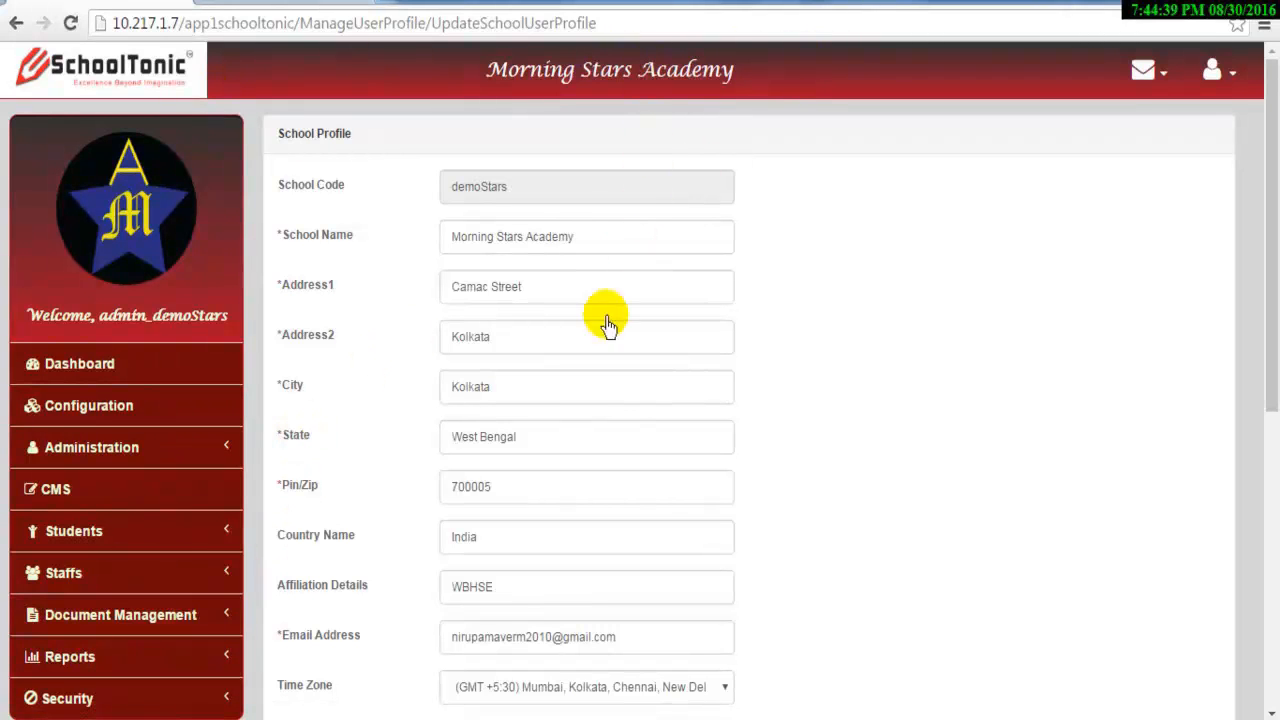
scroll(608, 322, down, 6)
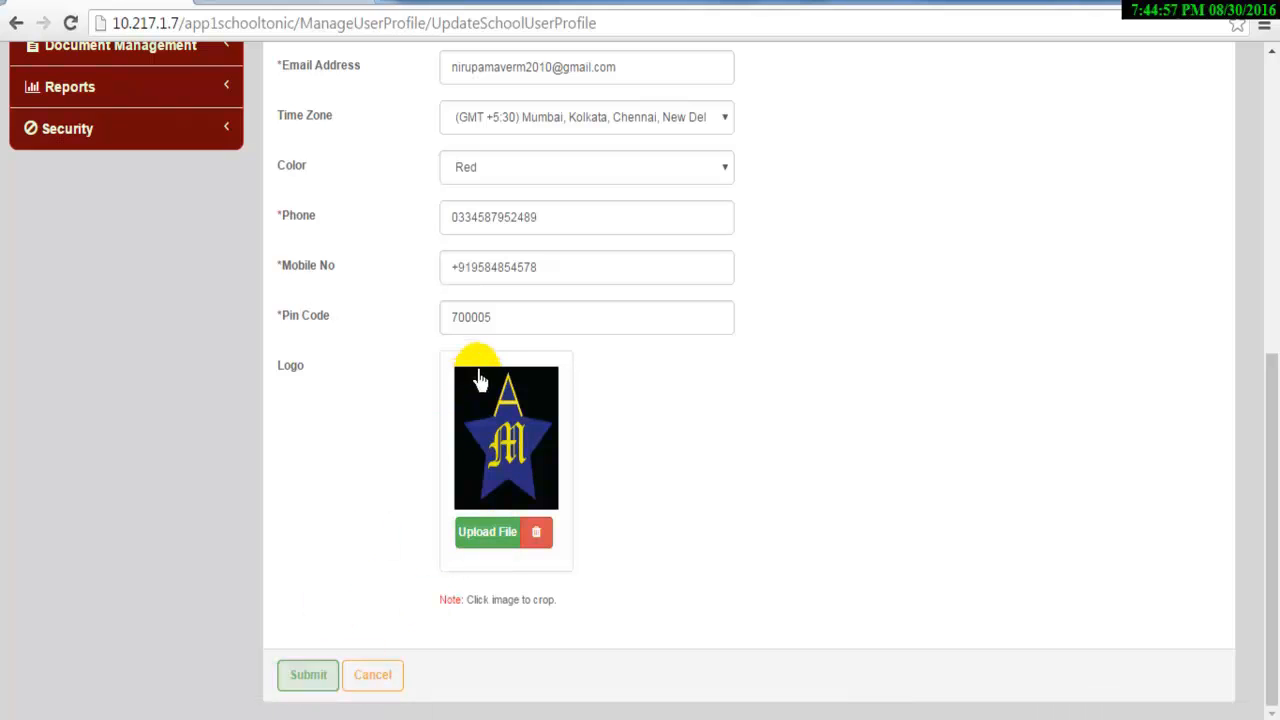
scroll(486, 266, up, 6)
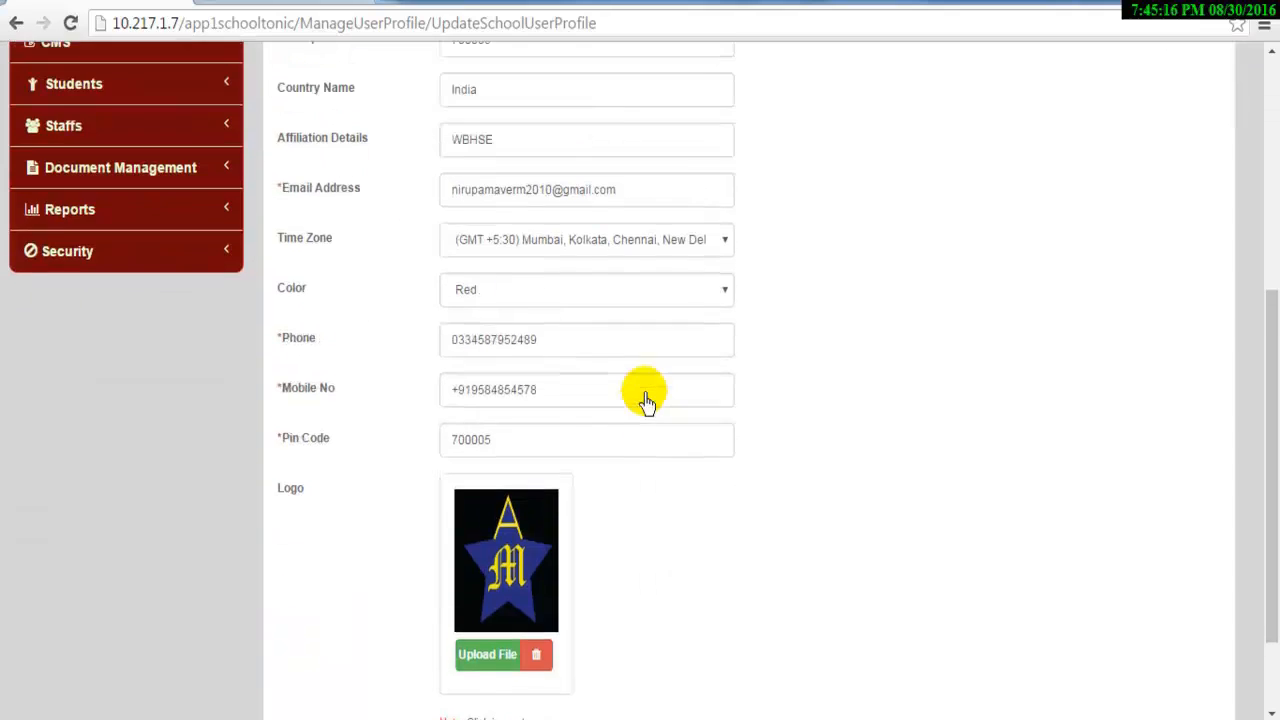
scroll(646, 320, up, 4)
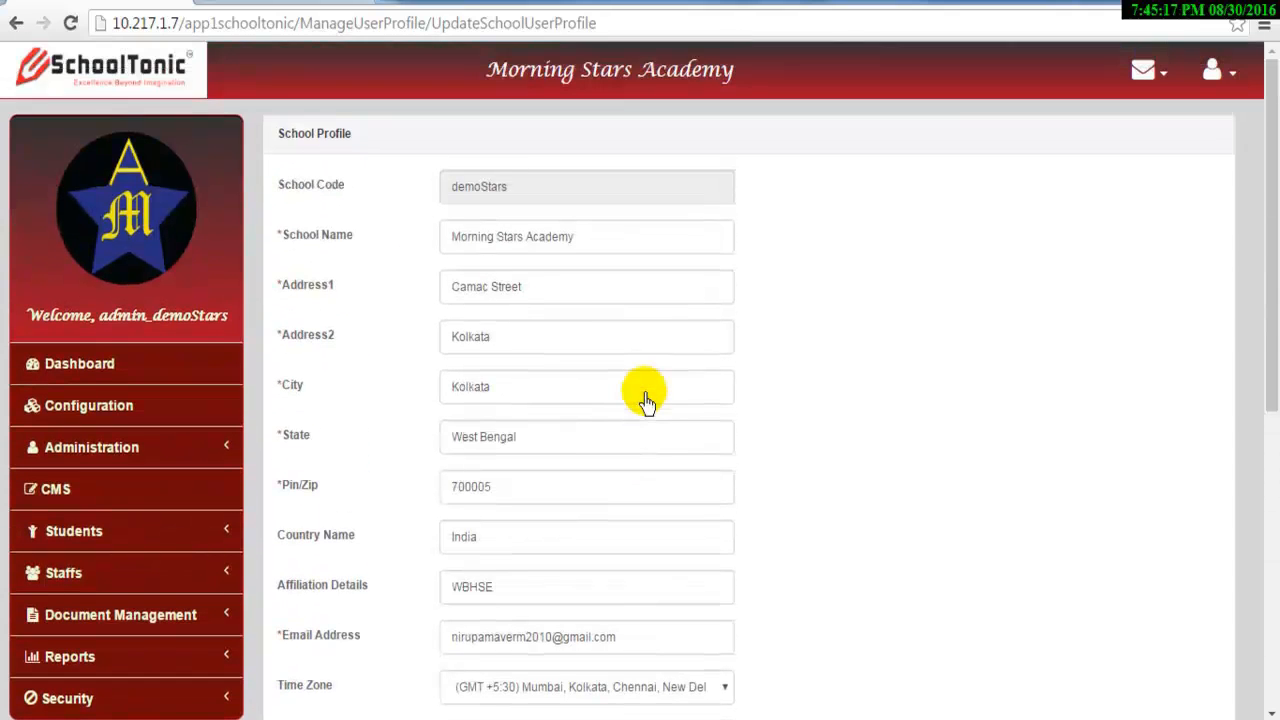